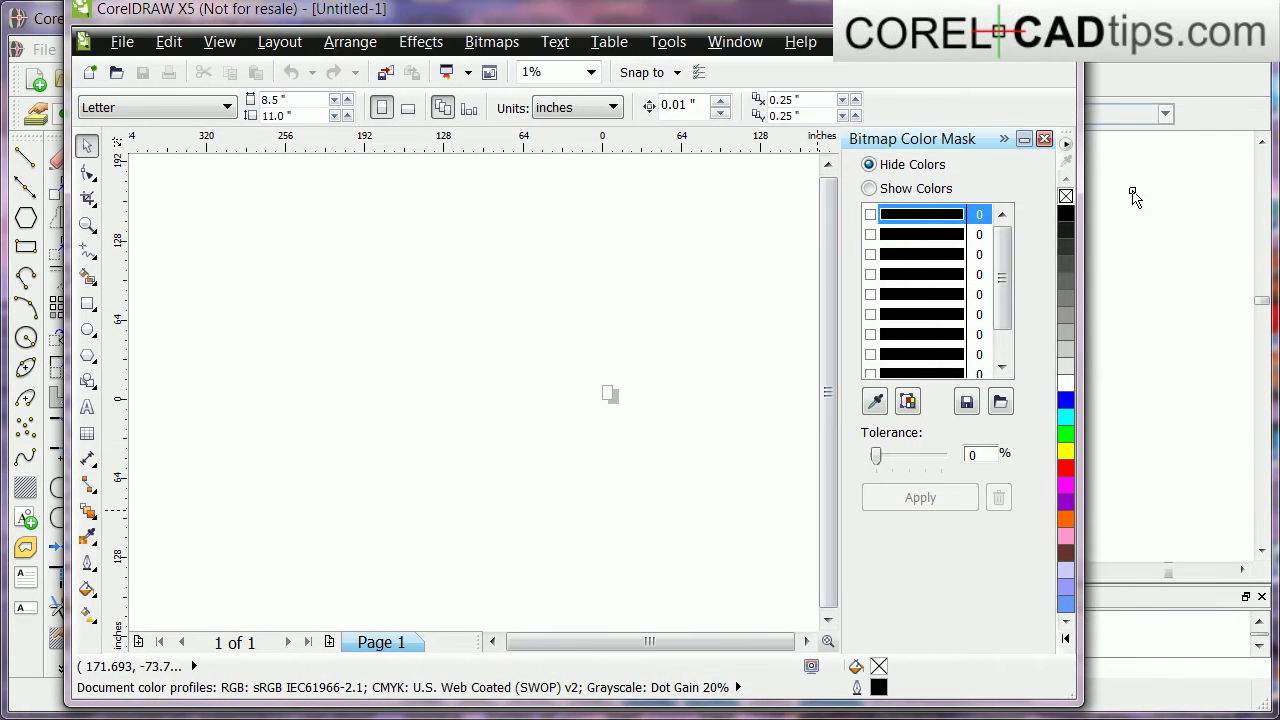
Shift the CorelDRAW window left and stretch its right and bottom edges to the screen edges.
{"action": "left_click_drag", "start_coordinate": [389, 19], "coordinate": [318, 18]}
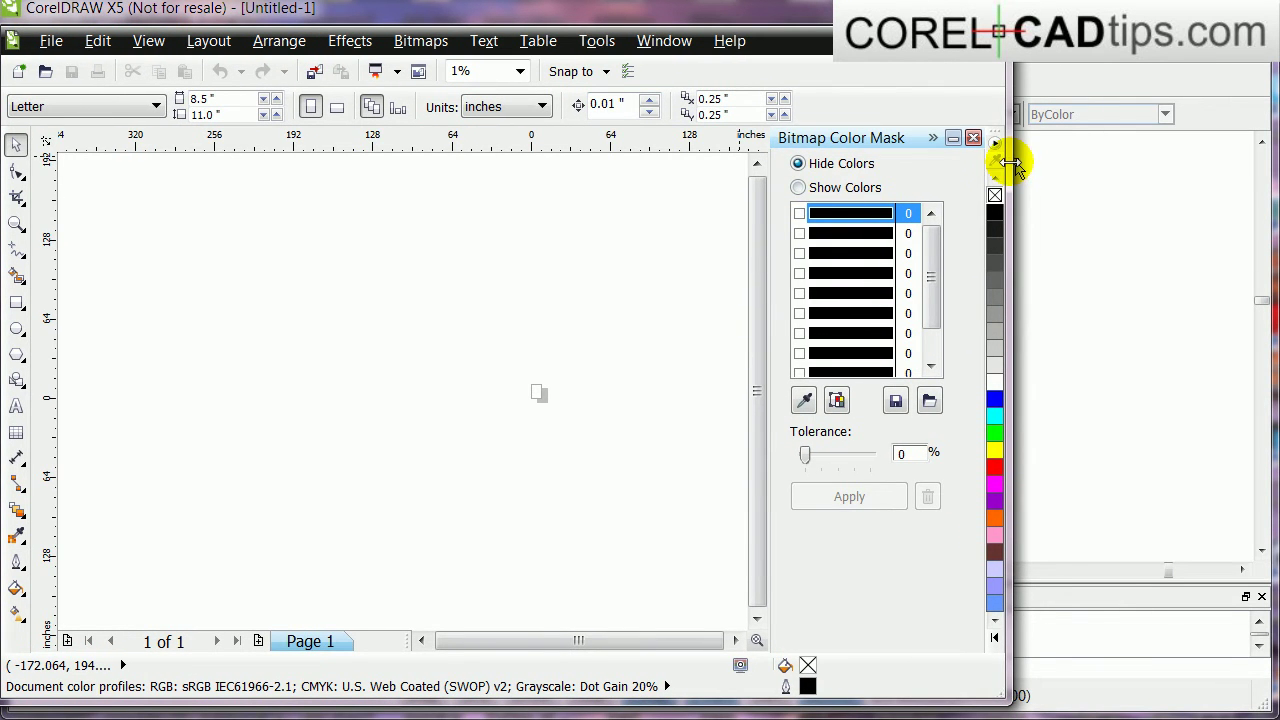
{"action": "left_click_drag", "start_coordinate": [1012, 163], "coordinate": [1279, 164]}
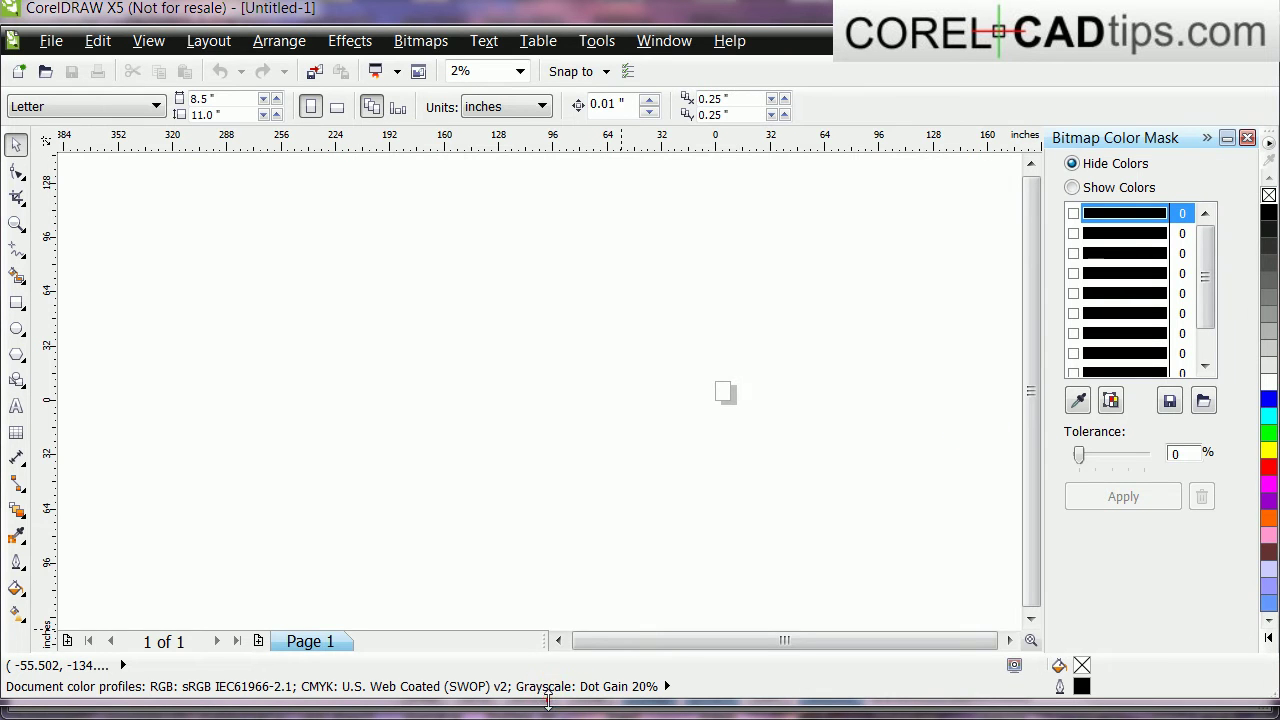
{"action": "left_click_drag", "start_coordinate": [549, 698], "coordinate": [548, 719]}
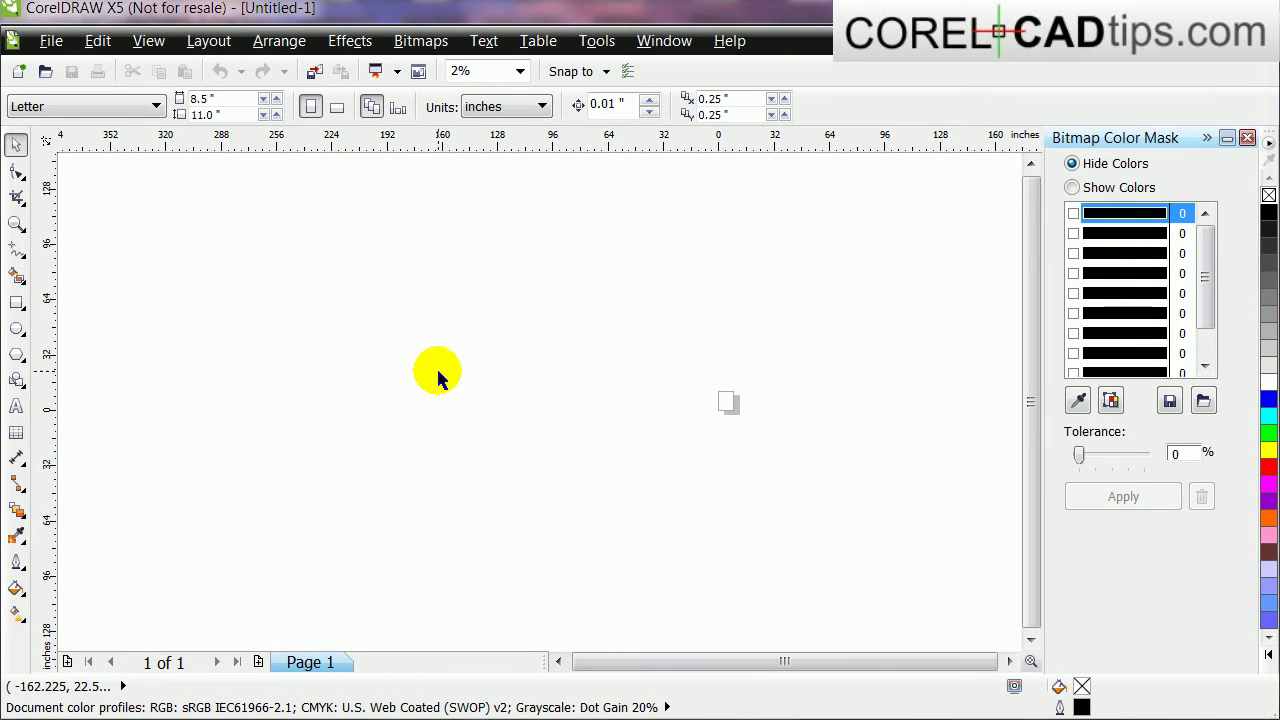
Open rim.cdr from the Documents > My Drawings folder.
{"action": "left_click", "coordinate": [45, 74]}
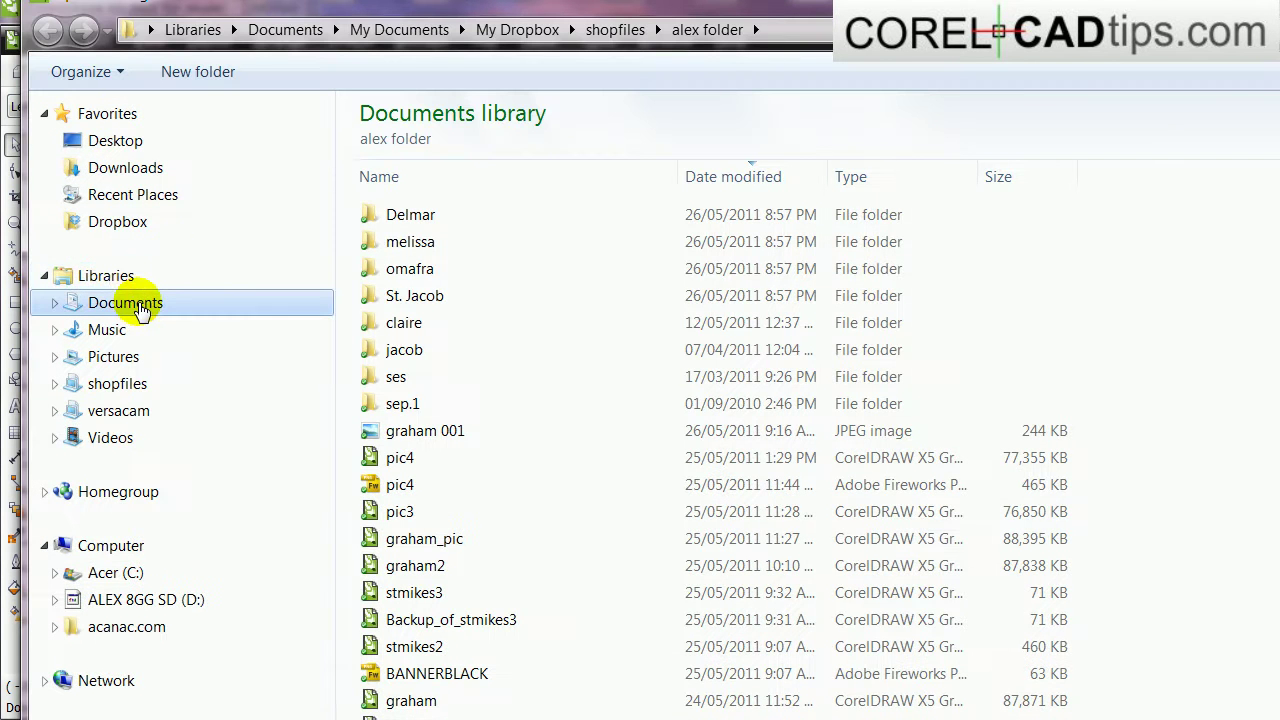
{"action": "left_click", "coordinate": [182, 305]}
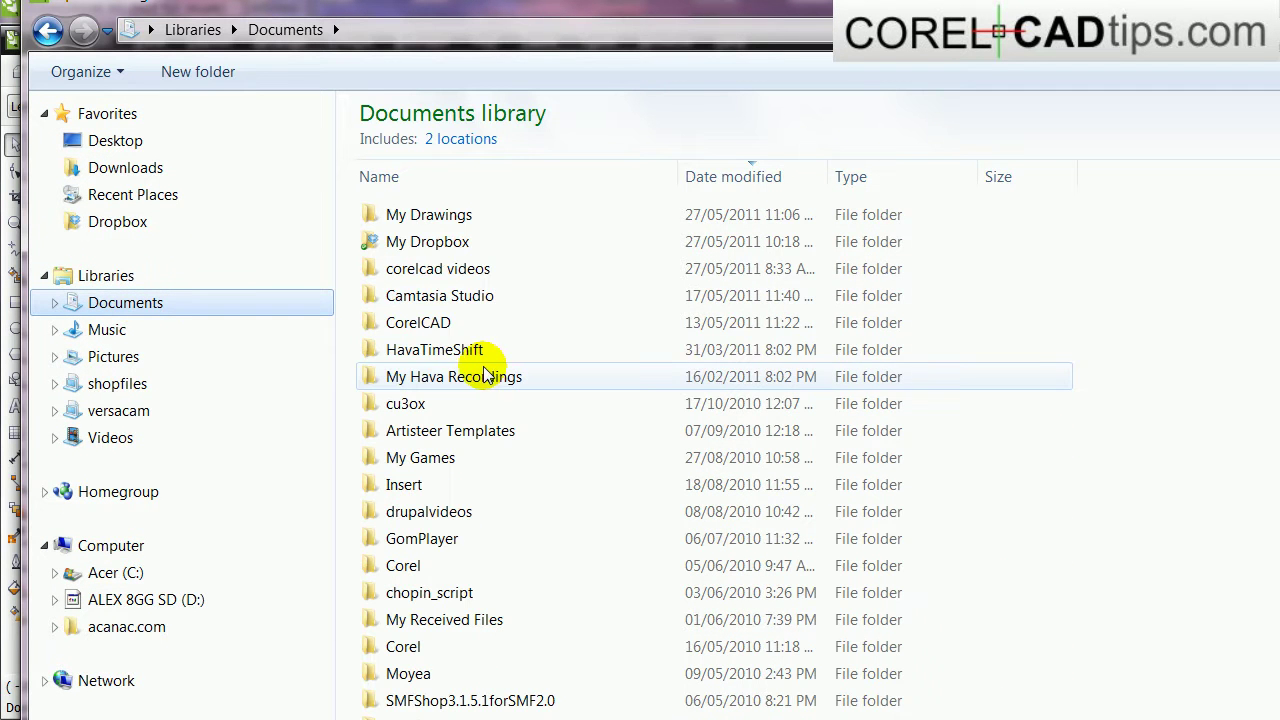
{"action": "left_click", "coordinate": [441, 222]}
{"action": "double_click", "coordinate": [441, 222]}
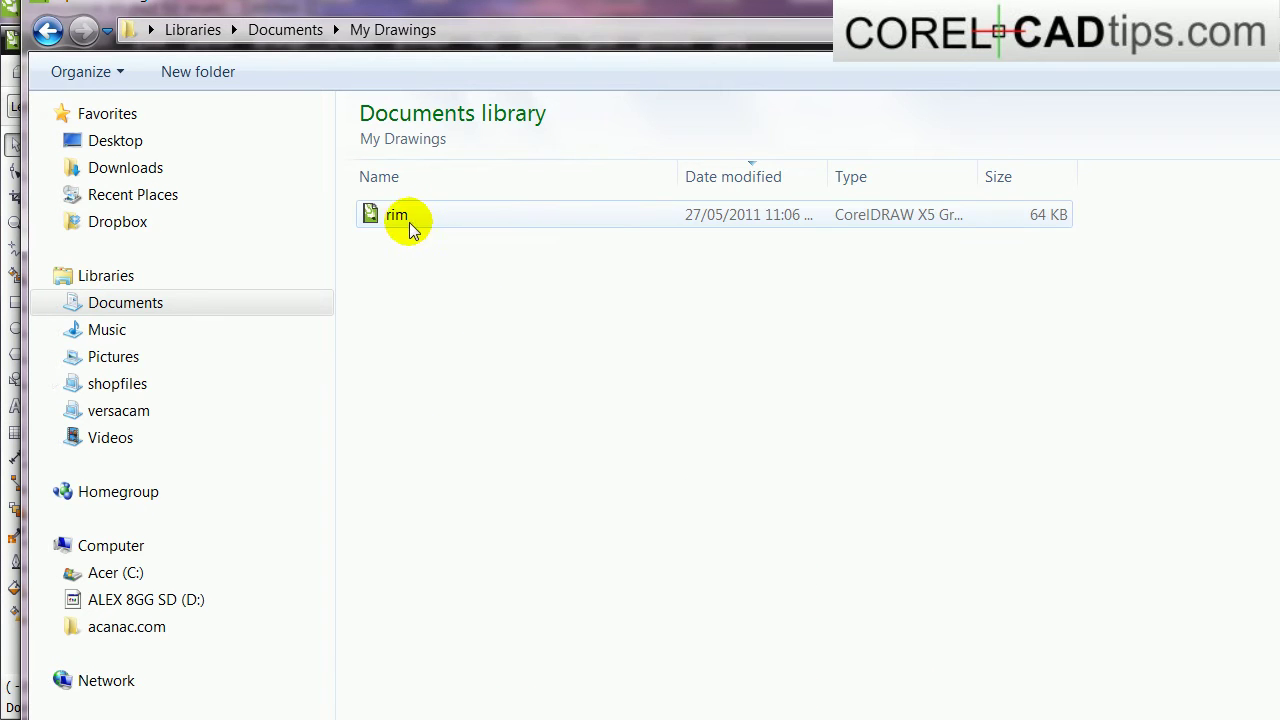
{"action": "left_click", "coordinate": [375, 166]}
{"action": "double_click", "coordinate": [375, 166]}
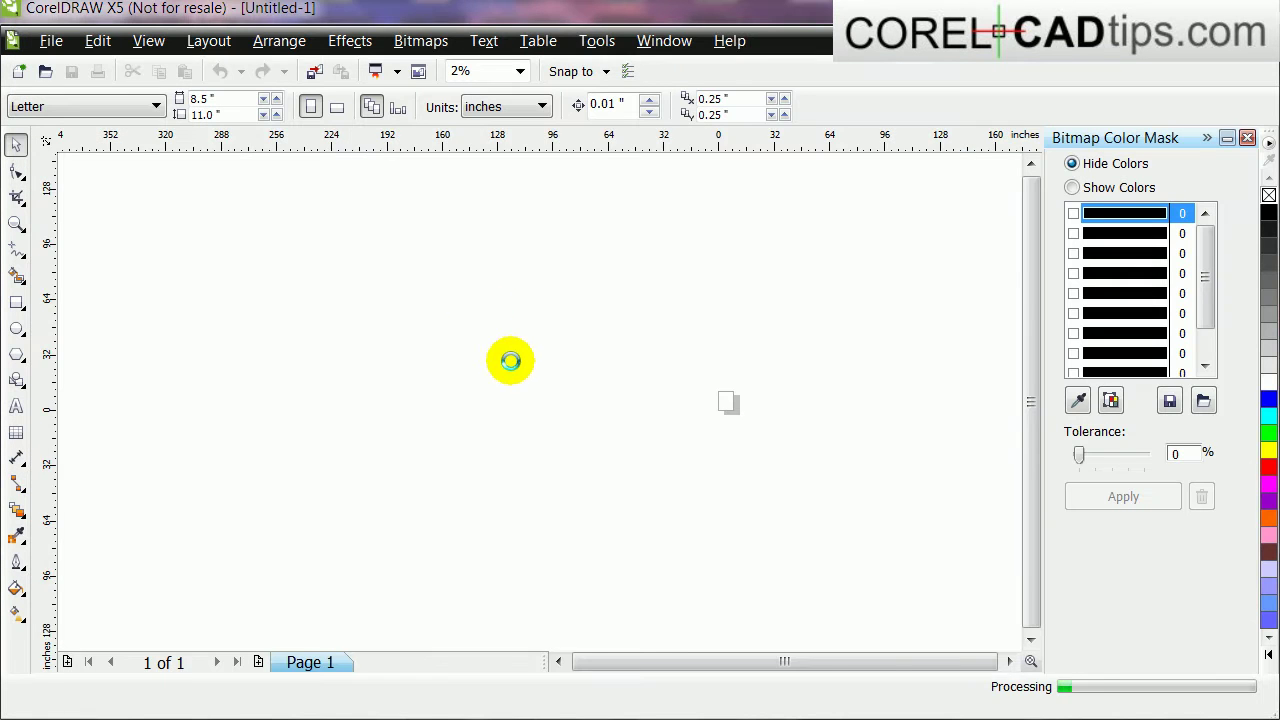
Scale the whole rim drawing to 47% and place it at the page centre.
{"action": "scroll", "coordinate": [770, 415], "scroll_direction": "down", "scroll_amount": 1}
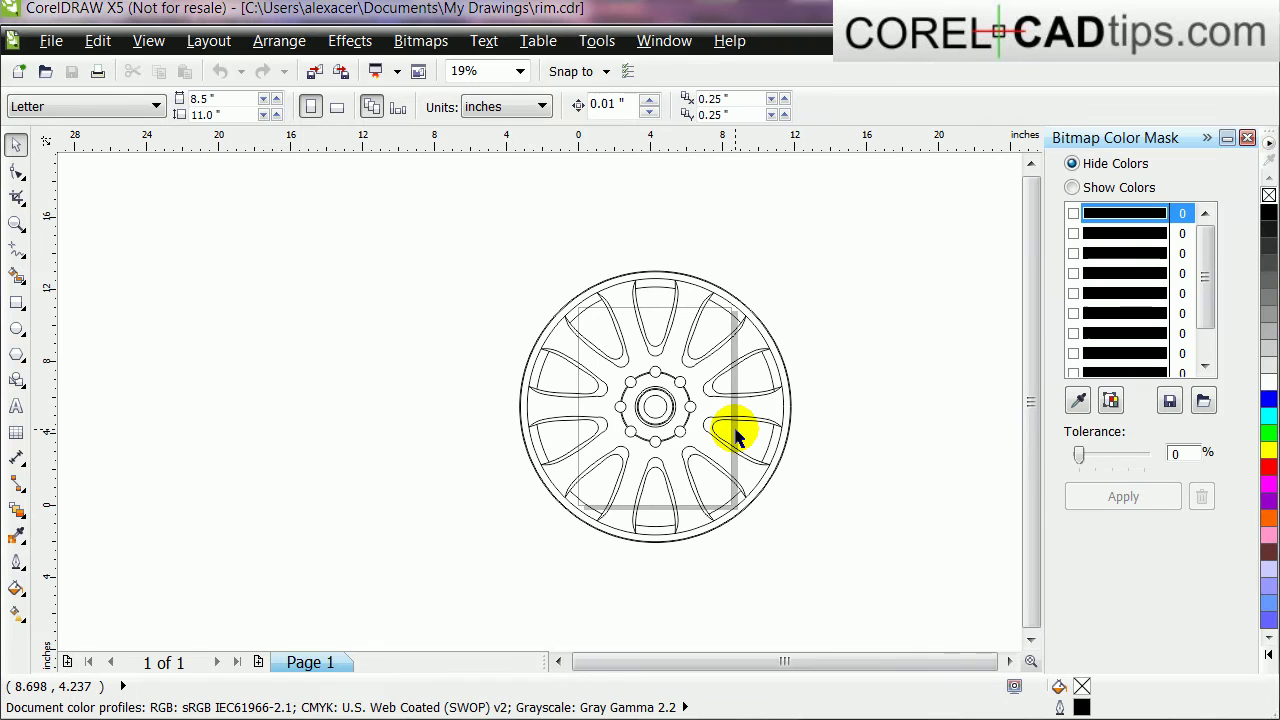
{"action": "mouse_move", "coordinate": [466, 255]}
{"action": "left_mouse_down"}
{"action": "mouse_move", "coordinate": [837, 557]}
{"action": "mouse_move", "coordinate": [822, 563]}
{"action": "mouse_move", "coordinate": [660, 400]}
{"action": "left_mouse_up"}
{"action": "left_click_drag", "start_coordinate": [598, 350], "coordinate": [665, 401]}
{"action": "left_click", "coordinate": [786, 406]}
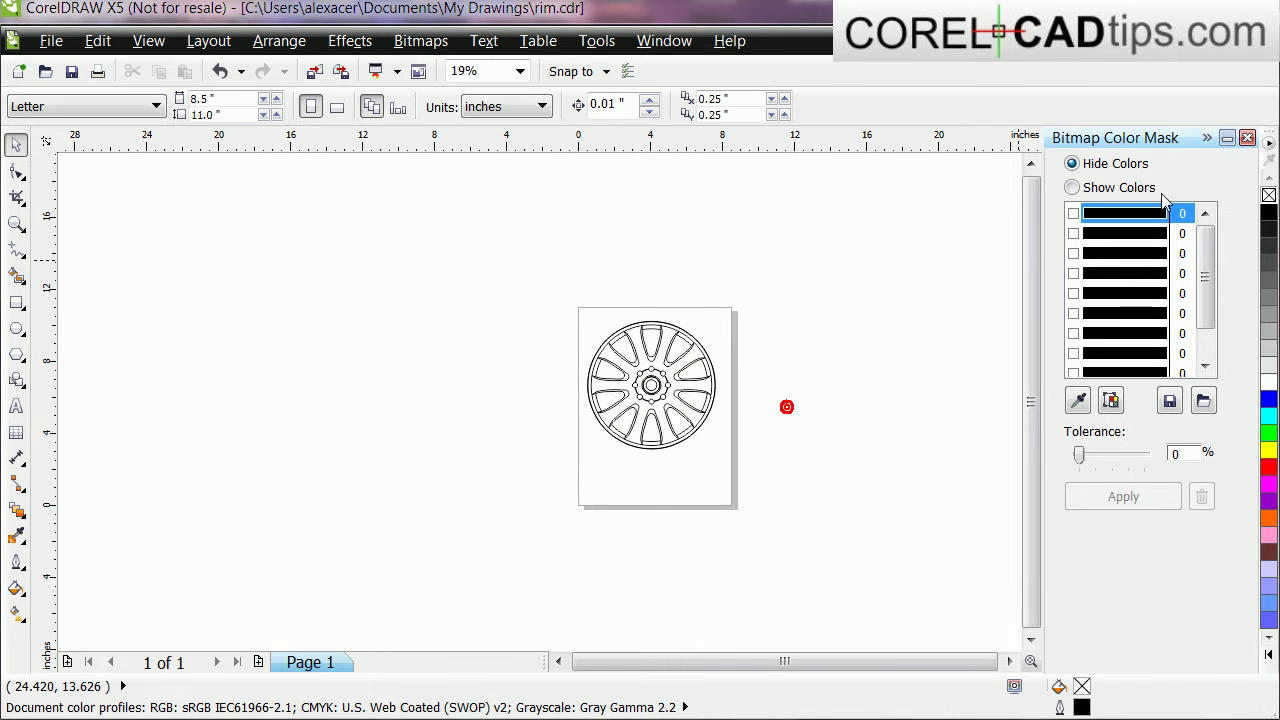
Close the Bitmap Color Mask docker and zoom to fit the wheel in view.
{"action": "left_click", "coordinate": [1247, 139]}
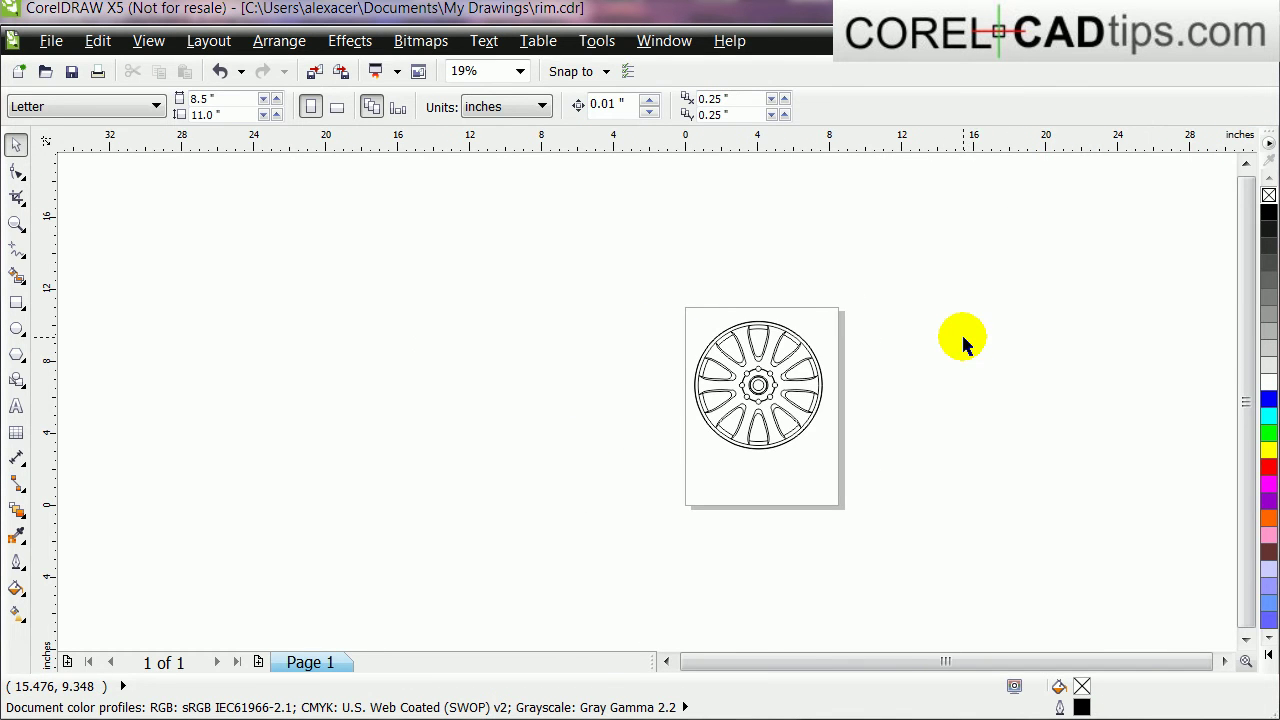
{"action": "key", "text": "F4"}
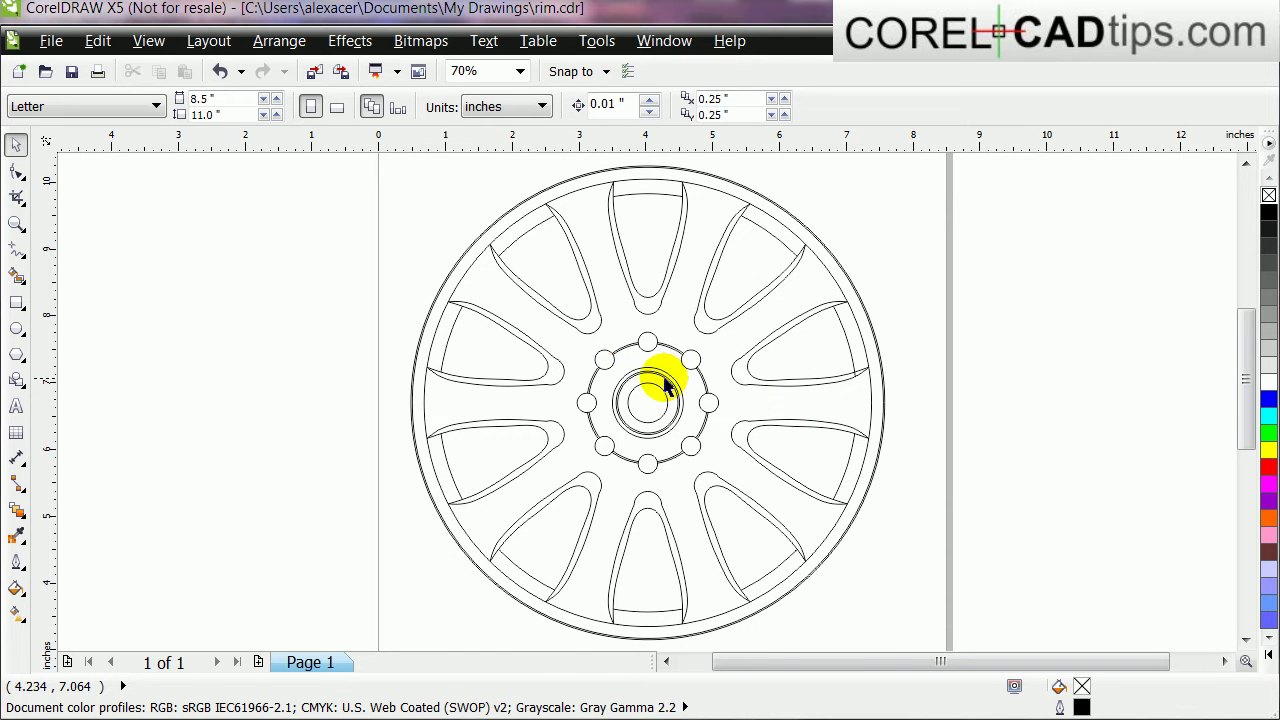
{"action": "scroll", "coordinate": [586, 363], "scroll_direction": "up", "scroll_amount": 4}
{"action": "scroll", "coordinate": [586, 363], "scroll_direction": "down", "scroll_amount": 2}
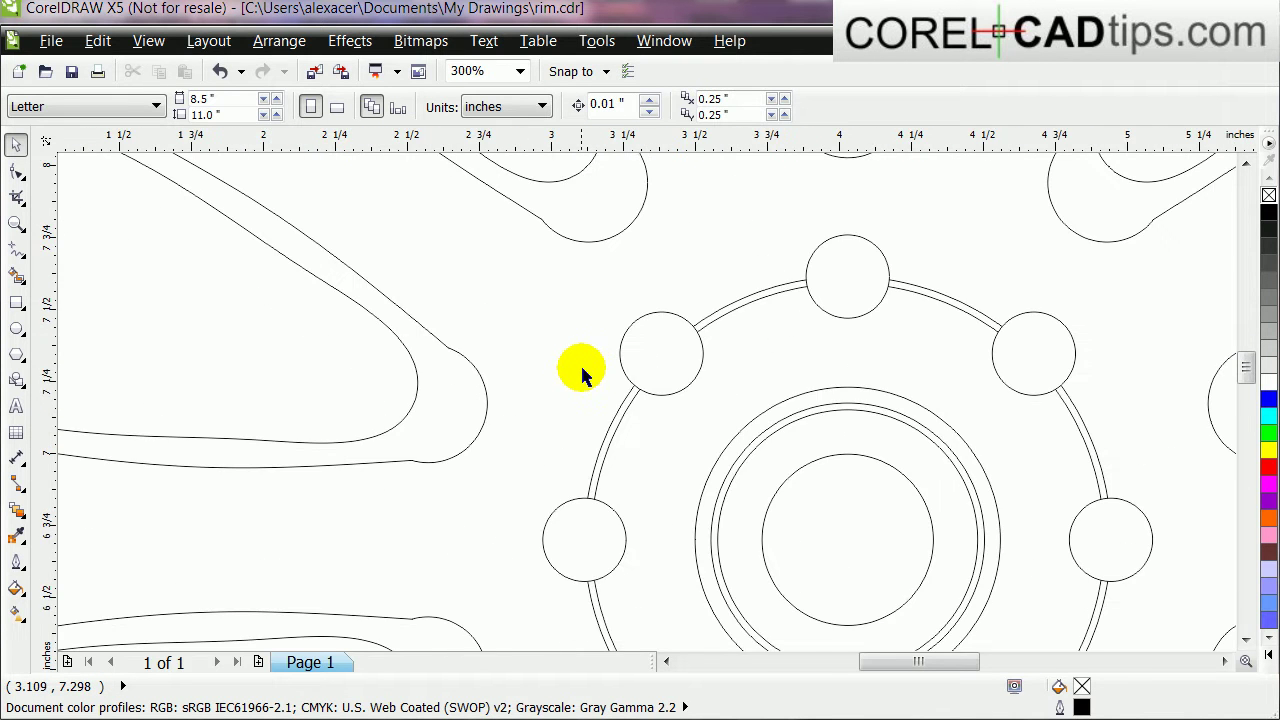
{"action": "scroll", "coordinate": [583, 372], "scroll_direction": "down", "scroll_amount": 1}
{"action": "scroll", "coordinate": [640, 509], "scroll_direction": "up", "scroll_amount": 3}
{"action": "scroll", "coordinate": [644, 512], "scroll_direction": "down", "scroll_amount": 3}
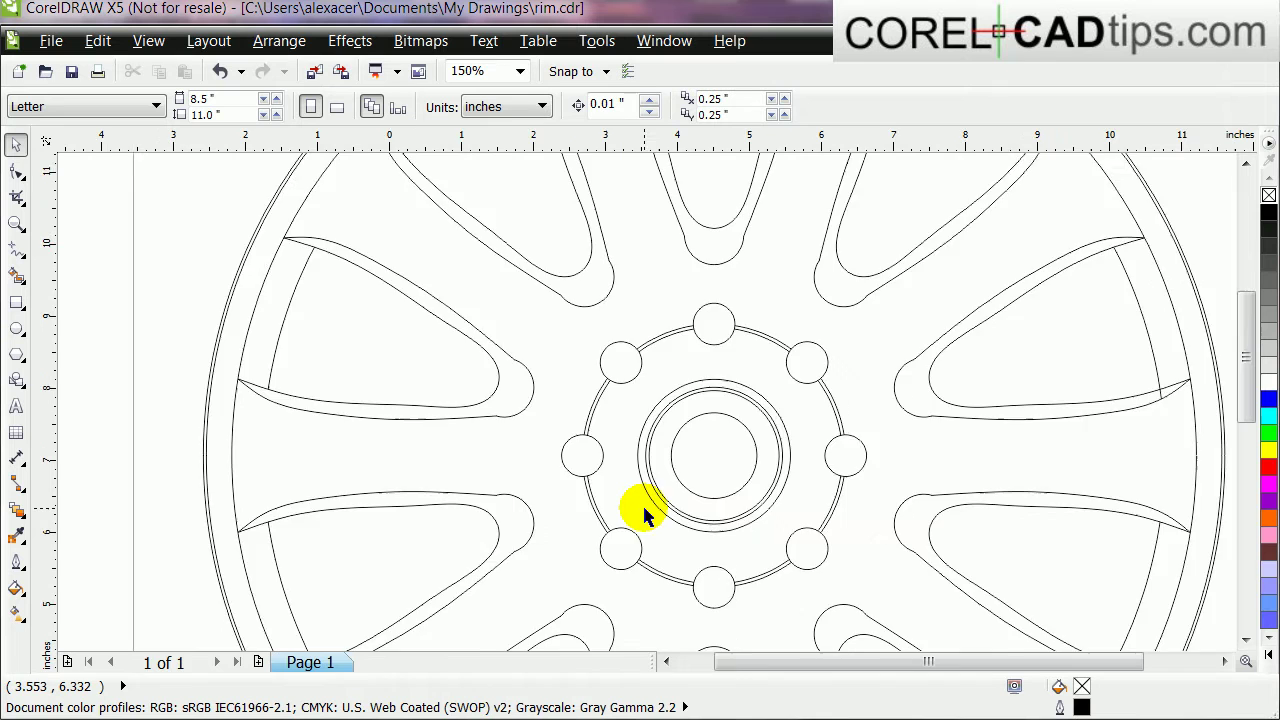
{"action": "scroll", "coordinate": [644, 512], "scroll_direction": "down", "scroll_amount": 1}
{"action": "scroll", "coordinate": [571, 371], "scroll_direction": "up", "scroll_amount": 2}
{"action": "scroll", "coordinate": [505, 365], "scroll_direction": "down", "scroll_amount": 1}
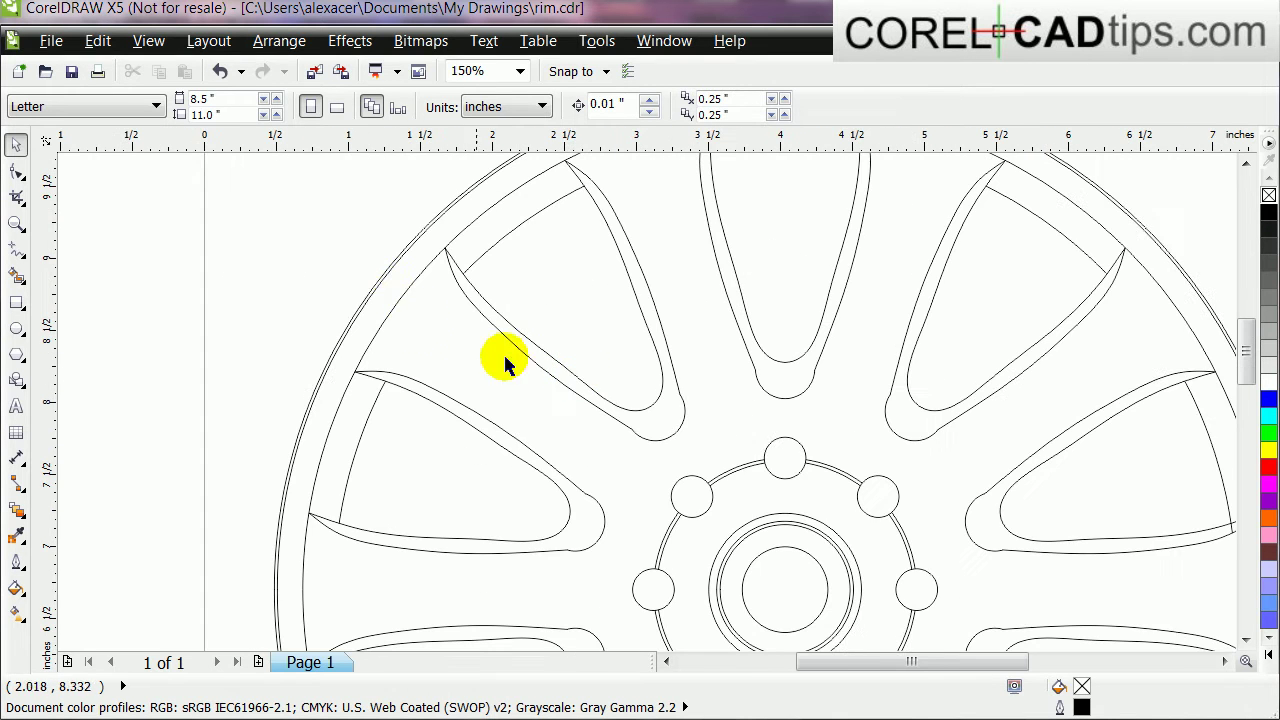
{"action": "scroll", "coordinate": [438, 346], "scroll_direction": "up", "scroll_amount": 2}
{"action": "scroll", "coordinate": [457, 371], "scroll_direction": "down", "scroll_amount": 3}
{"action": "scroll", "coordinate": [557, 497], "scroll_direction": "up", "scroll_amount": 1}
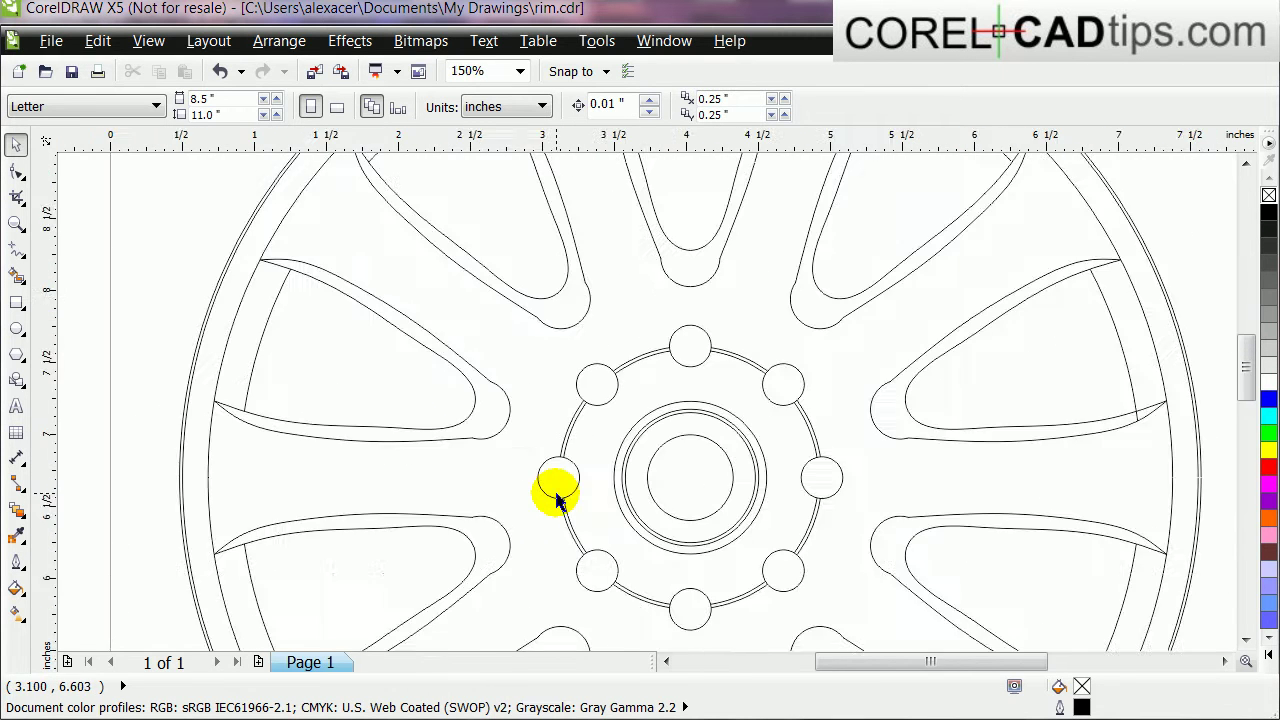
{"action": "scroll", "coordinate": [557, 497], "scroll_direction": "down", "scroll_amount": 2}
{"action": "scroll", "coordinate": [586, 566], "scroll_direction": "up", "scroll_amount": 1}
{"action": "scroll", "coordinate": [570, 460], "scroll_direction": "up", "scroll_amount": 1}
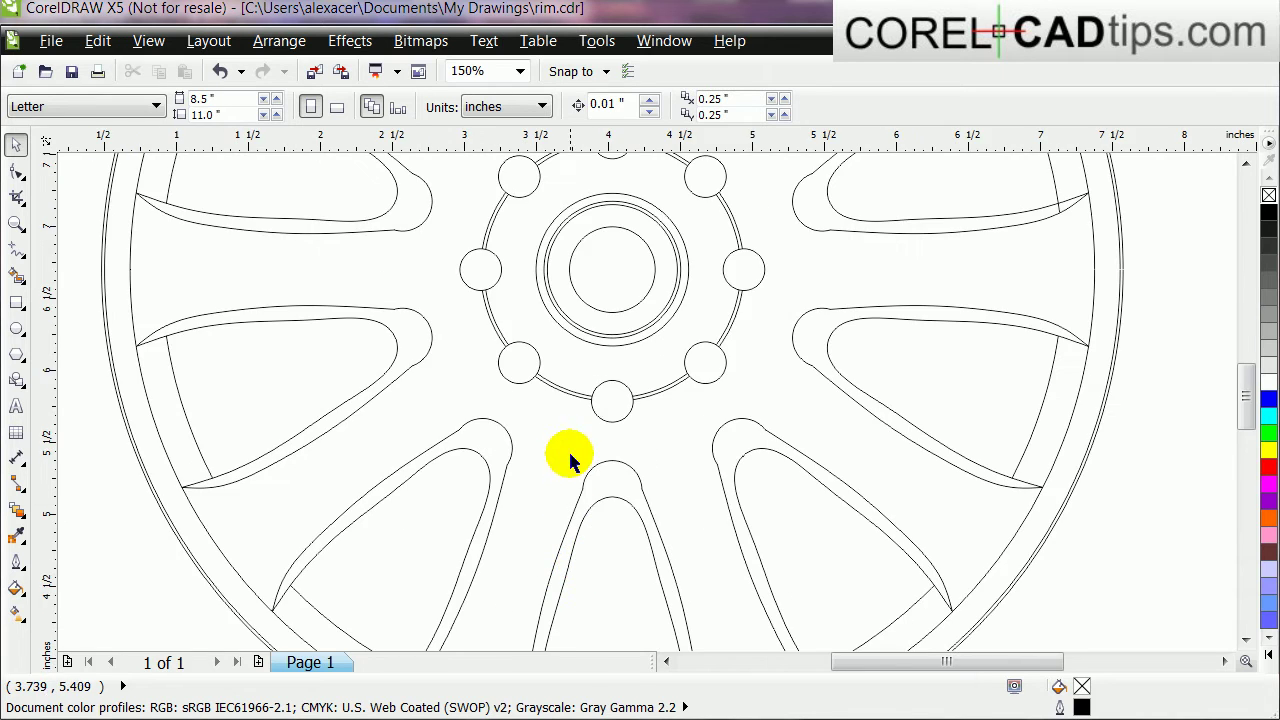
{"action": "scroll", "coordinate": [570, 460], "scroll_direction": "up", "scroll_amount": 1}
{"action": "scroll", "coordinate": [580, 423], "scroll_direction": "down", "scroll_amount": 2}
{"action": "scroll", "coordinate": [586, 428], "scroll_direction": "down", "scroll_amount": 1}
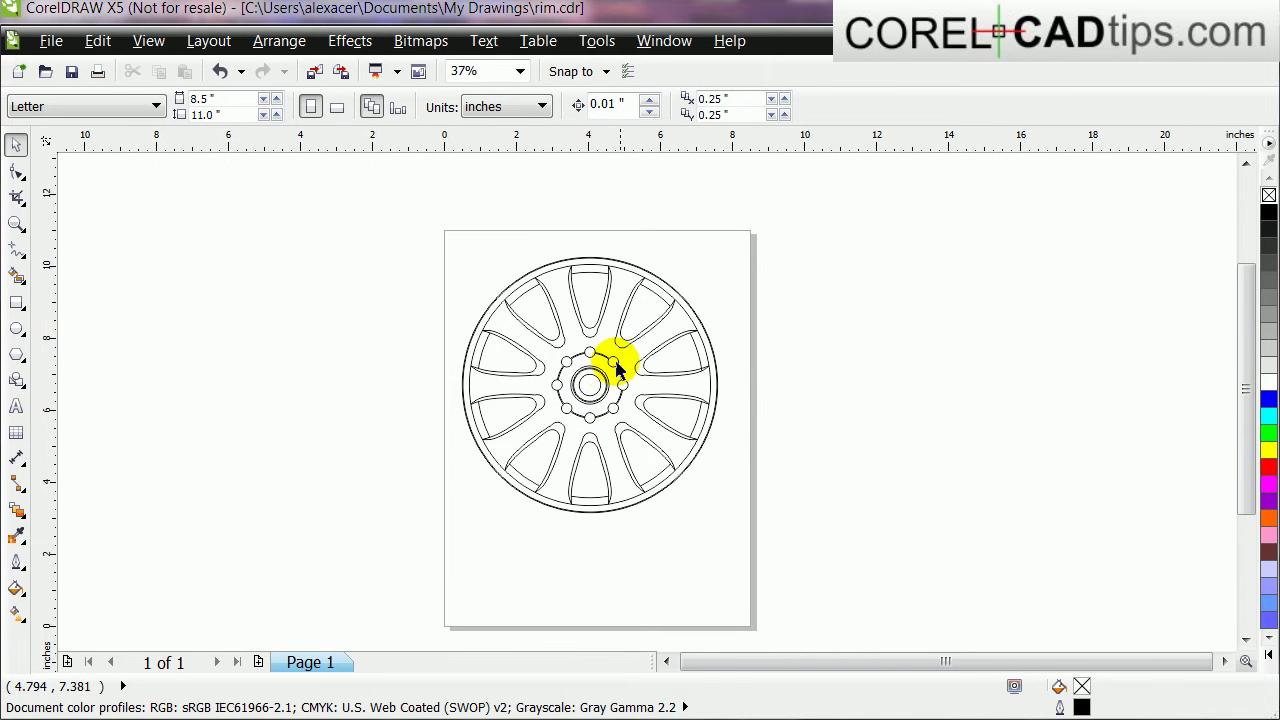
{"action": "scroll", "coordinate": [510, 290], "scroll_direction": "up", "scroll_amount": 1}
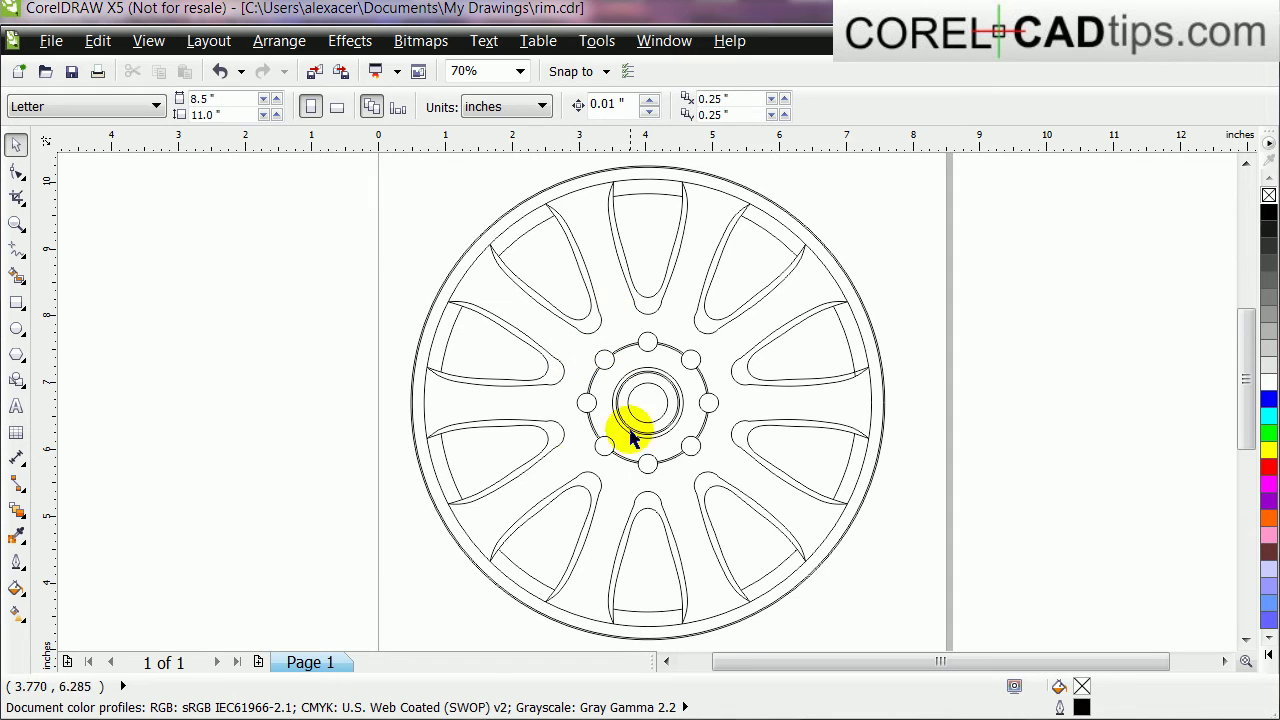
{"action": "left_click", "coordinate": [488, 298]}
{"action": "left_click", "coordinate": [309, 303]}
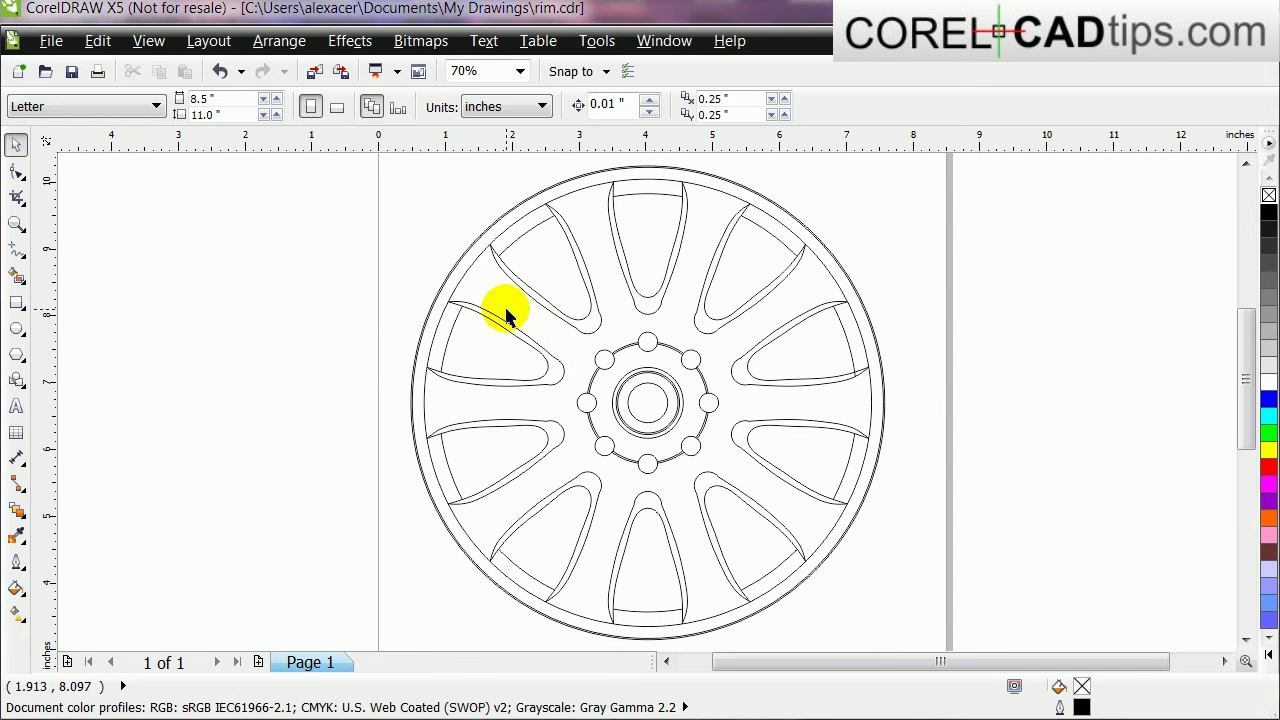
{"action": "left_click", "coordinate": [503, 309]}
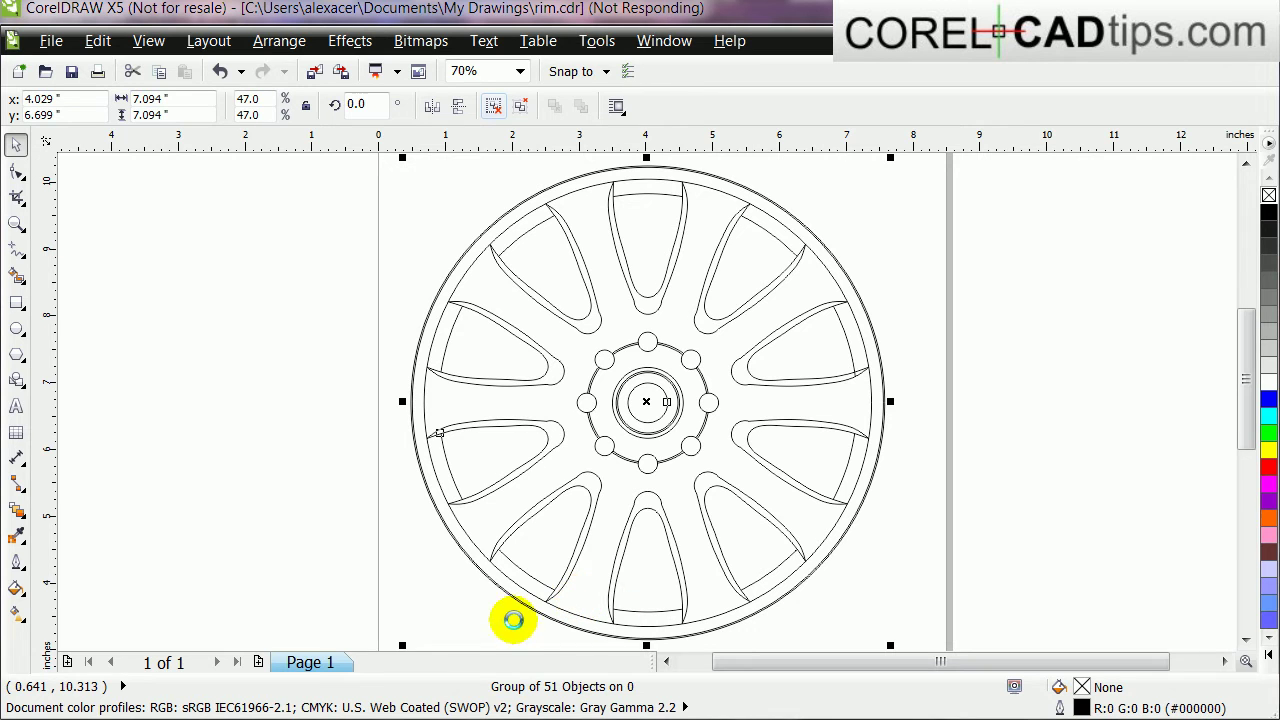
{"action": "left_click", "coordinate": [686, 434]}
{"action": "left_click", "coordinate": [300, 405]}
{"action": "left_click", "coordinate": [484, 401]}
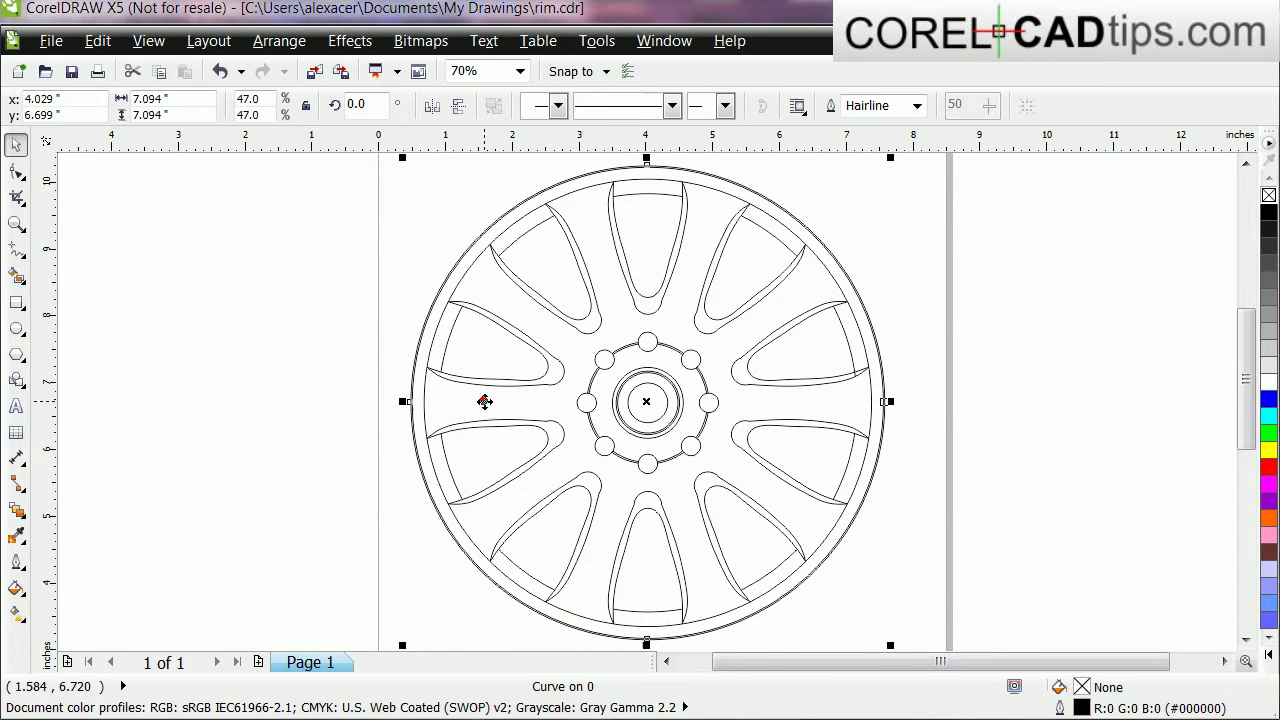
{"action": "left_click_drag", "start_coordinate": [486, 401], "coordinate": [284, 408]}
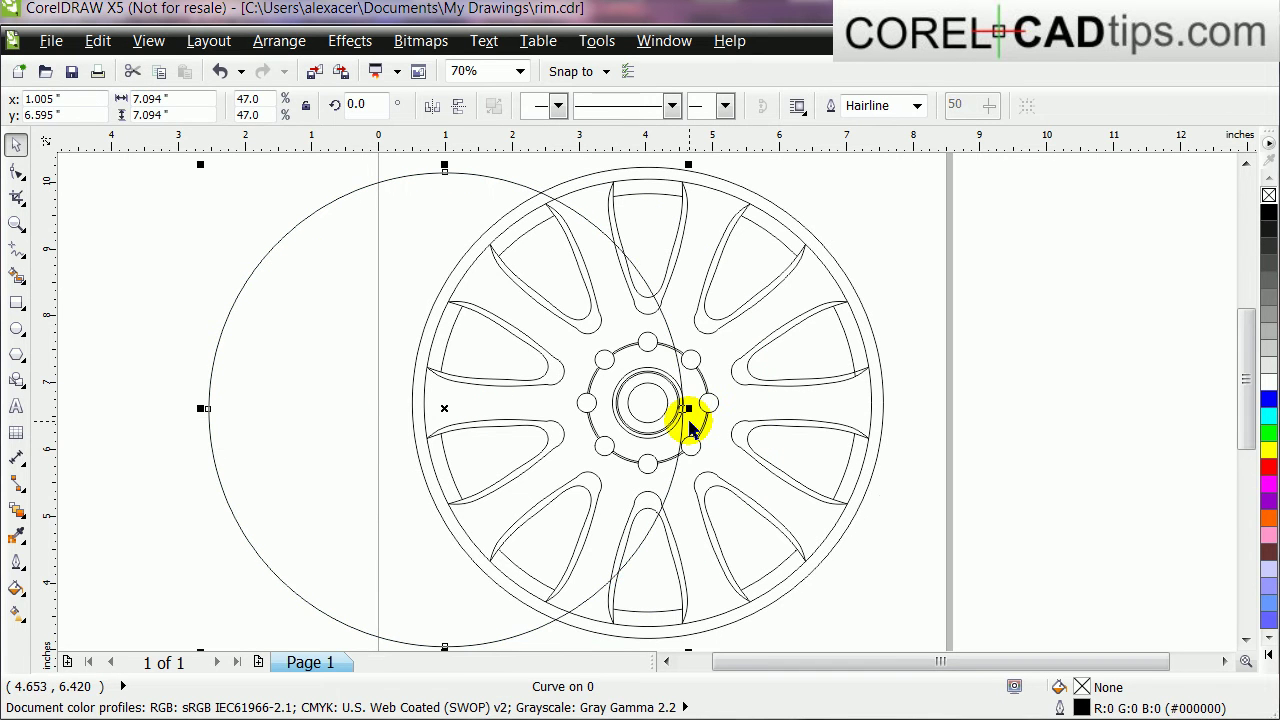
{"action": "key", "text": "ctrl+z"}
{"action": "left_click", "coordinate": [331, 364]}
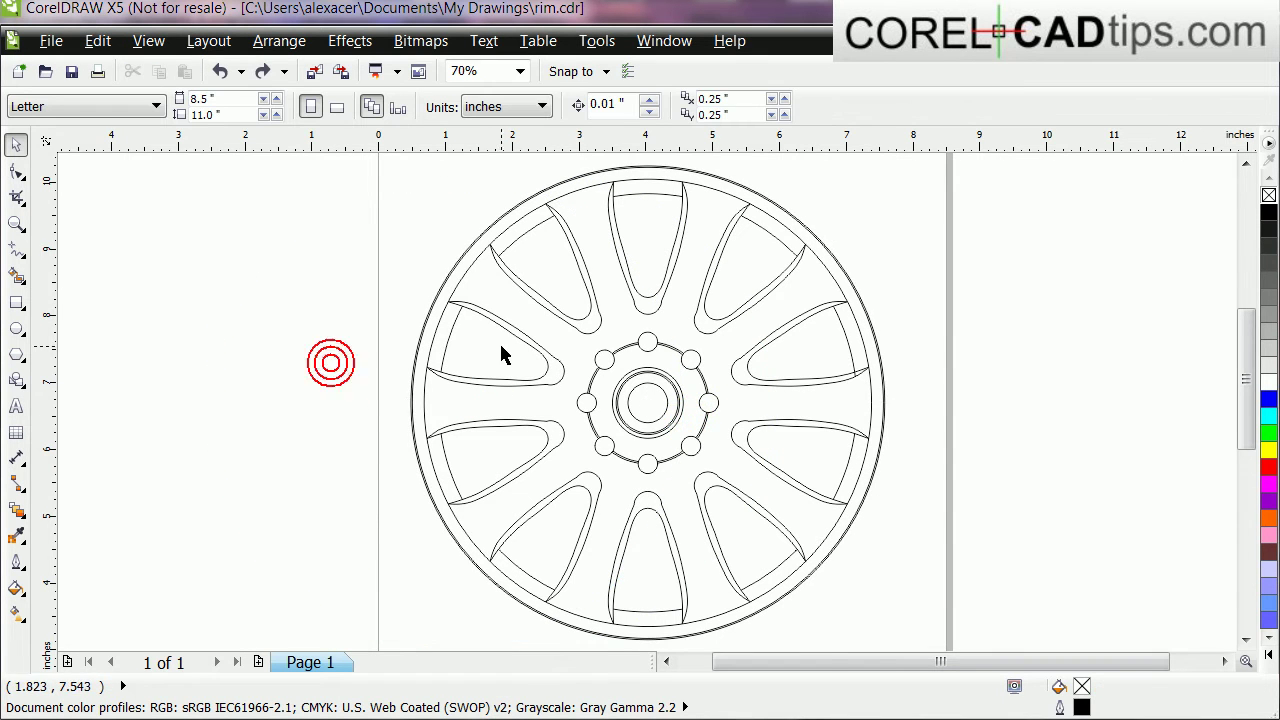
{"action": "scroll", "coordinate": [500, 357], "scroll_direction": "up", "scroll_amount": 2}
{"action": "scroll", "coordinate": [515, 343], "scroll_direction": "up", "scroll_amount": 2}
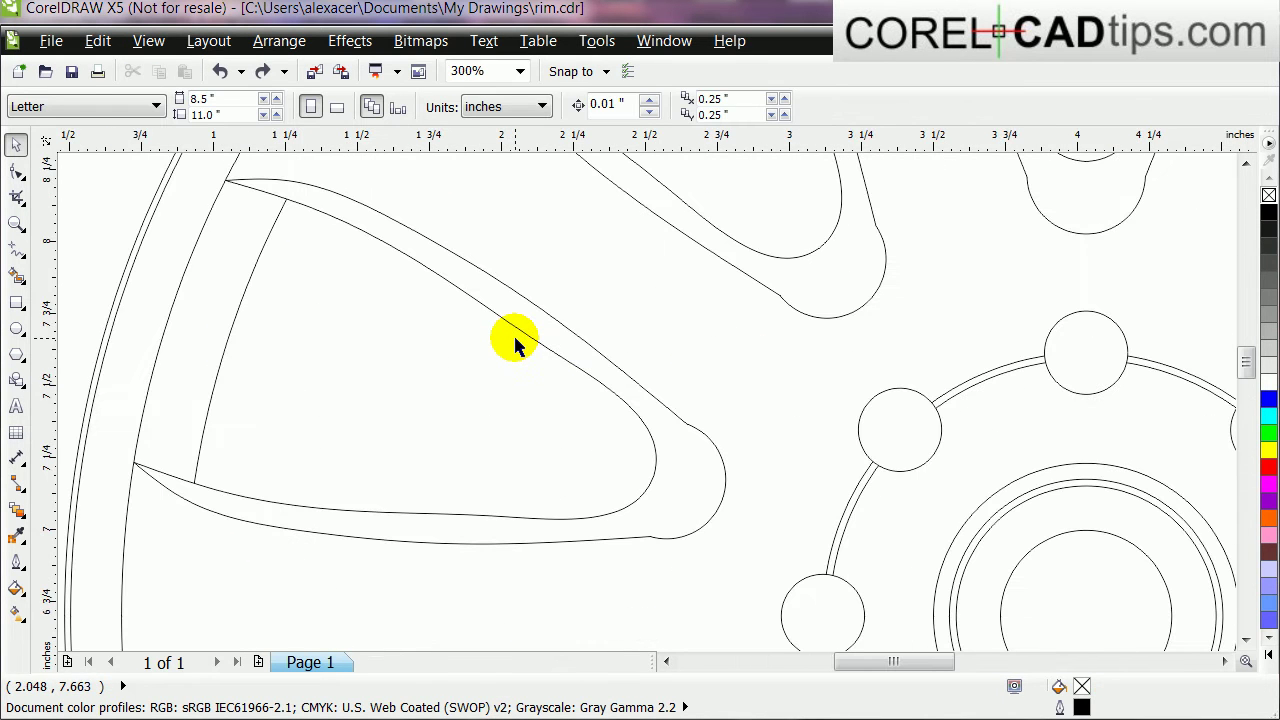
{"action": "left_click", "coordinate": [443, 278]}
{"action": "scroll", "coordinate": [445, 316], "scroll_direction": "down", "scroll_amount": 2}
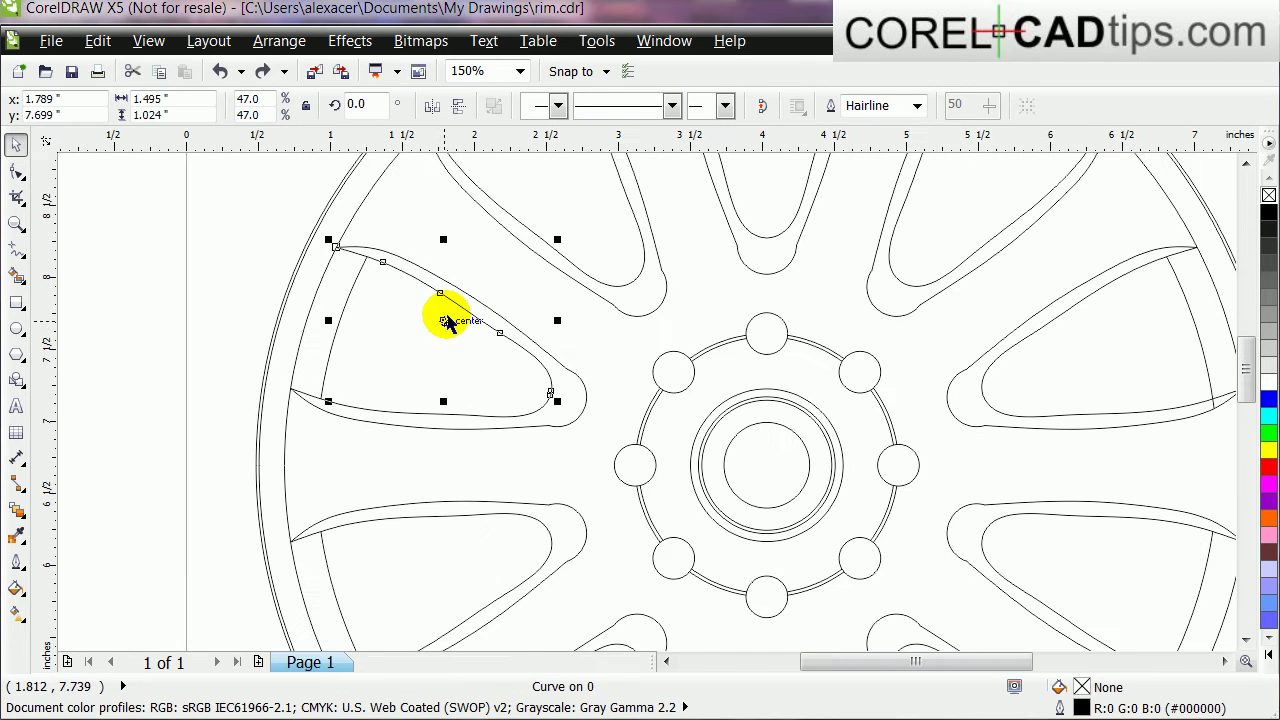
{"action": "left_click", "coordinate": [180, 300]}
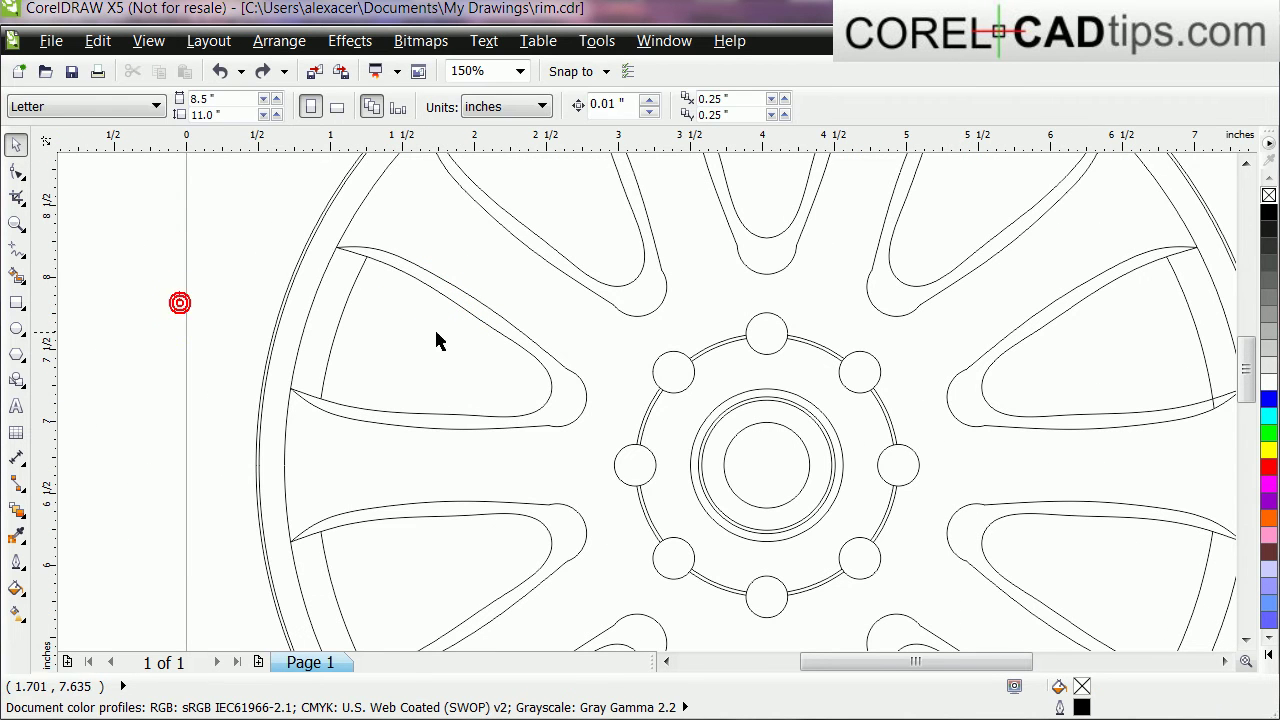
{"action": "left_click", "coordinate": [527, 418]}
{"action": "left_click_drag", "start_coordinate": [517, 415], "coordinate": [330, 335]}
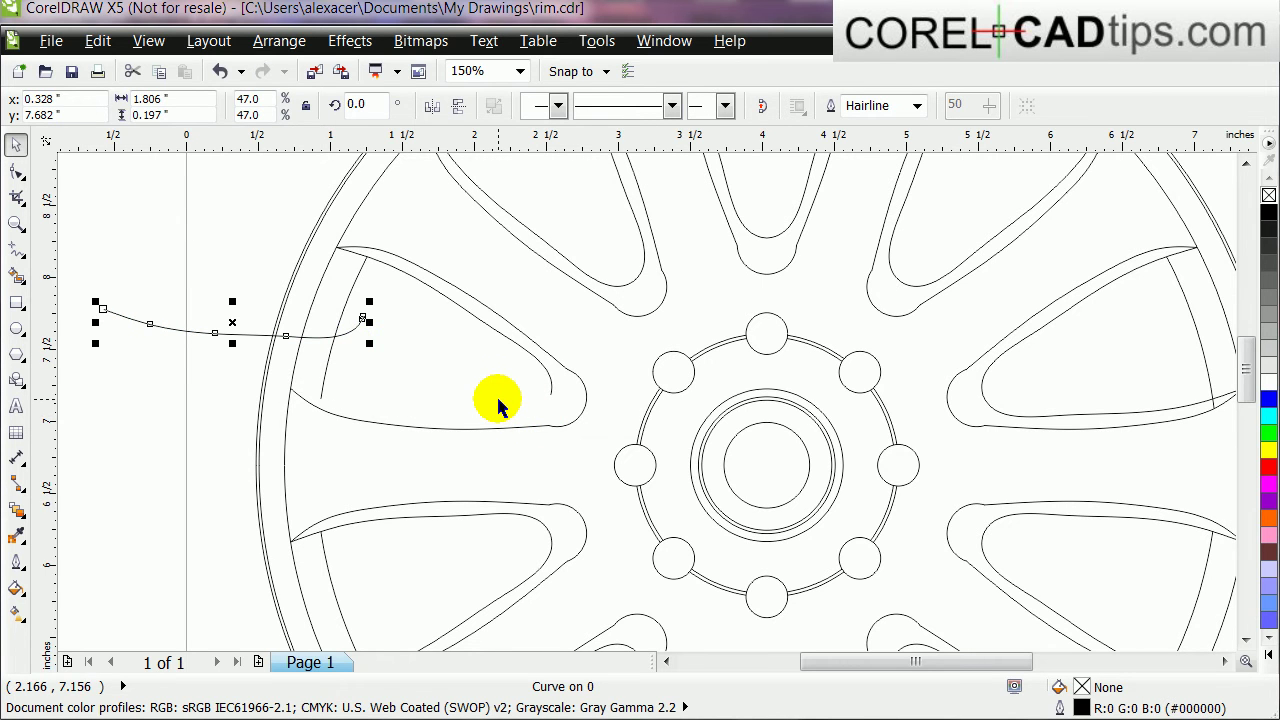
{"action": "key", "text": "ctrl+z"}
{"action": "left_click", "coordinate": [177, 334]}
{"action": "scroll", "coordinate": [410, 393], "scroll_direction": "down", "scroll_amount": 1}
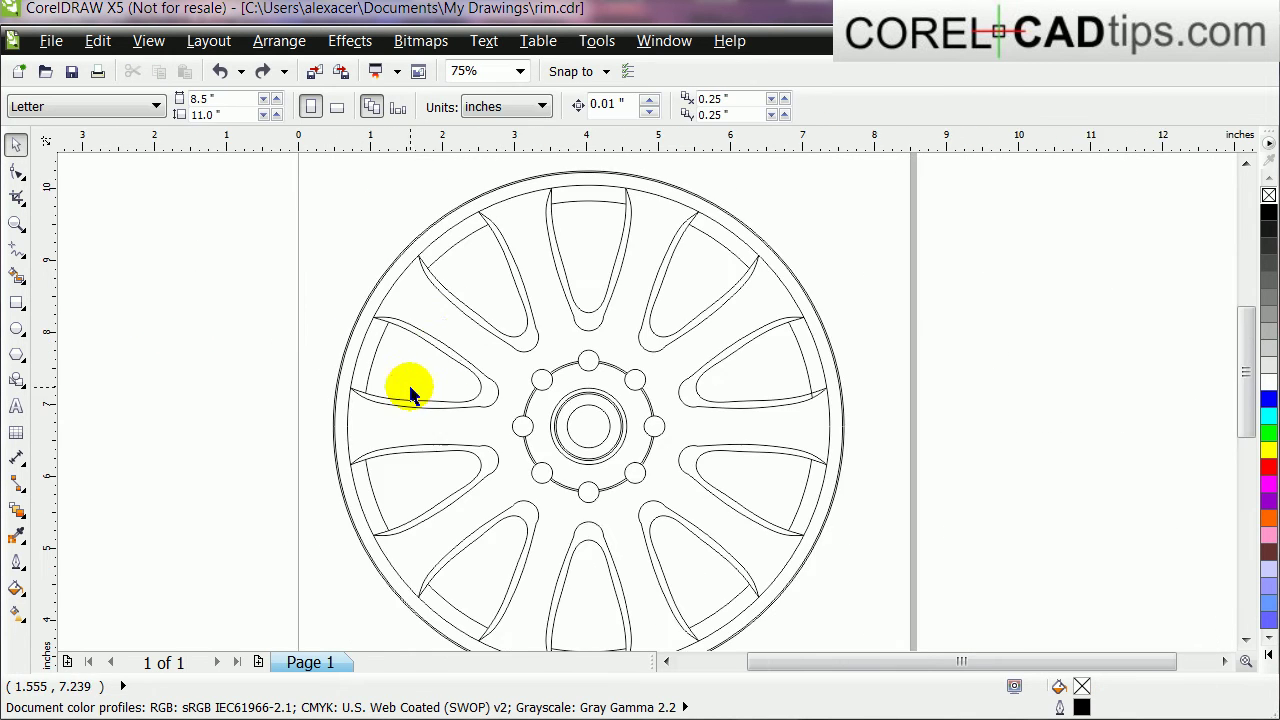
{"action": "scroll", "coordinate": [446, 331], "scroll_direction": "up", "scroll_amount": 1}
{"action": "scroll", "coordinate": [446, 331], "scroll_direction": "down", "scroll_amount": 1}
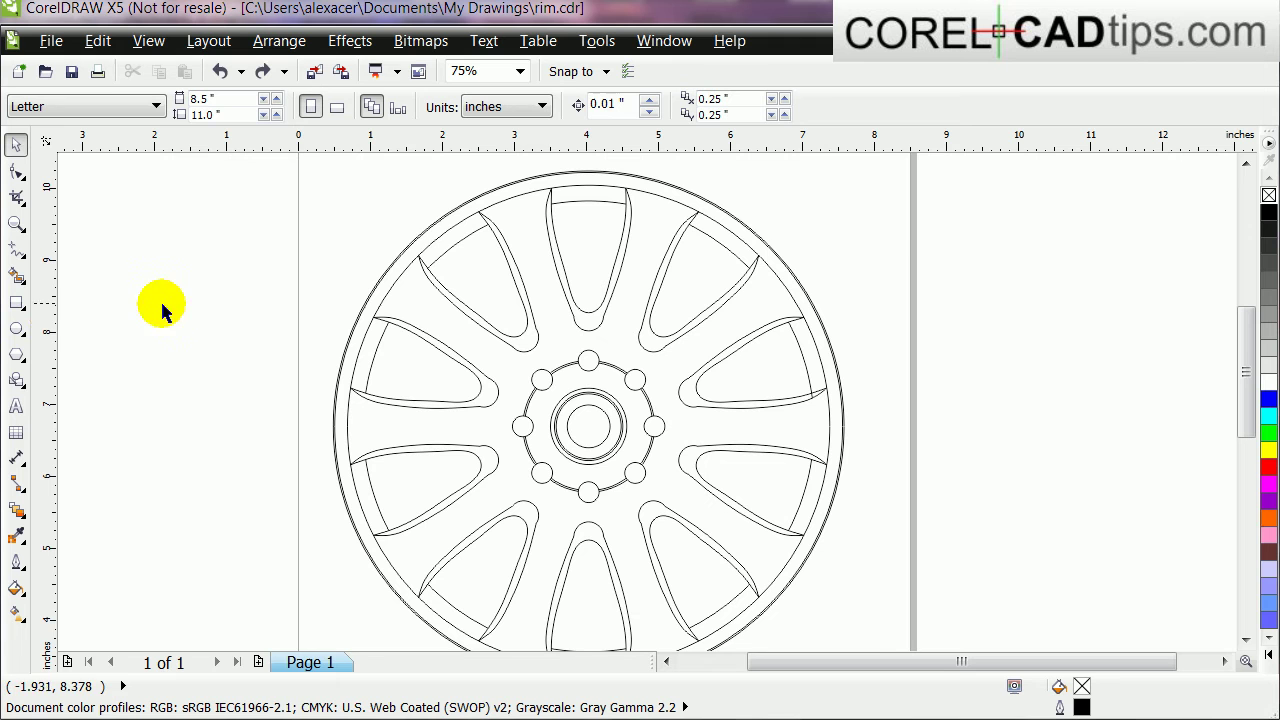
{"action": "left_click", "coordinate": [427, 236]}
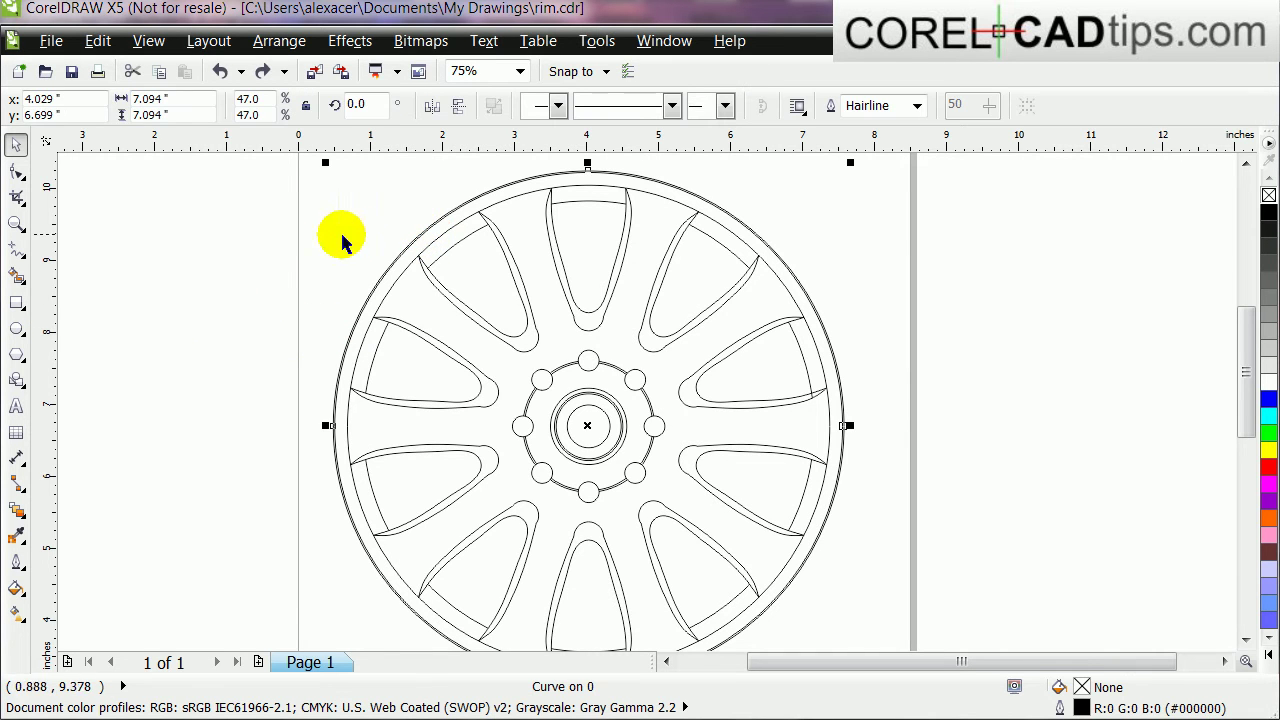
{"action": "left_click", "coordinate": [290, 257]}
{"action": "scroll", "coordinate": [437, 247], "scroll_direction": "up", "scroll_amount": 2}
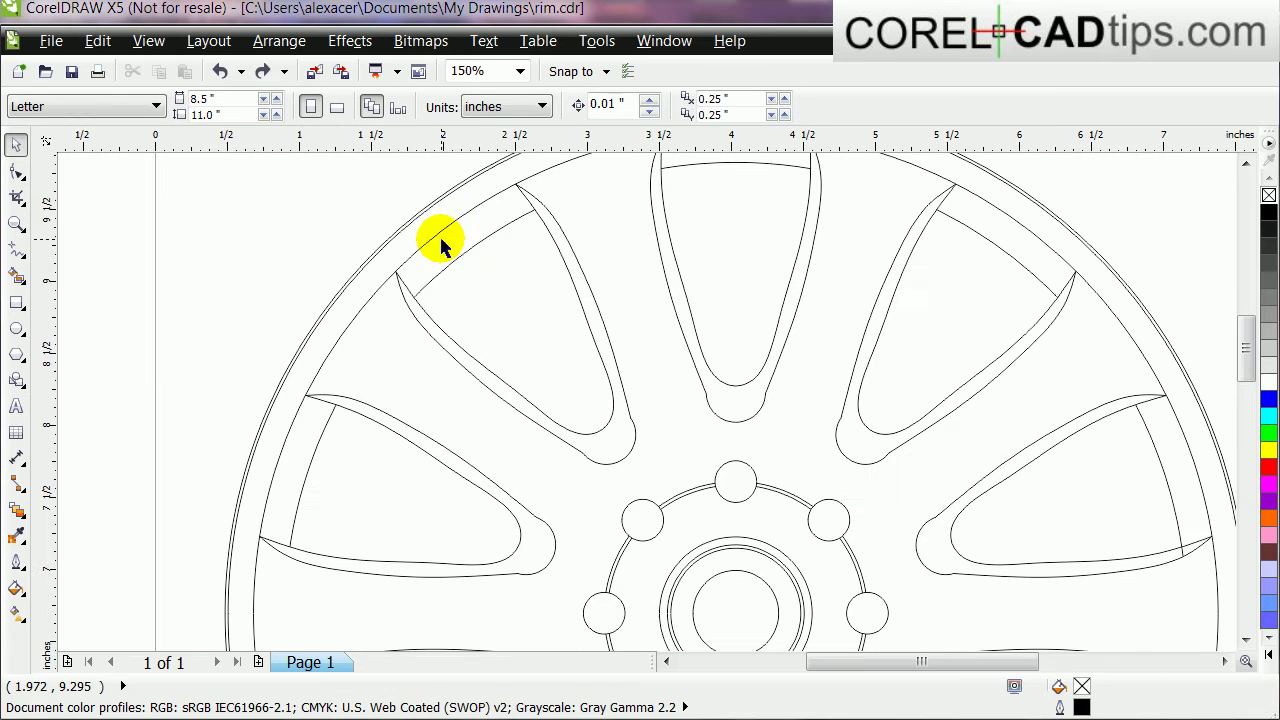
{"action": "left_click", "coordinate": [424, 221]}
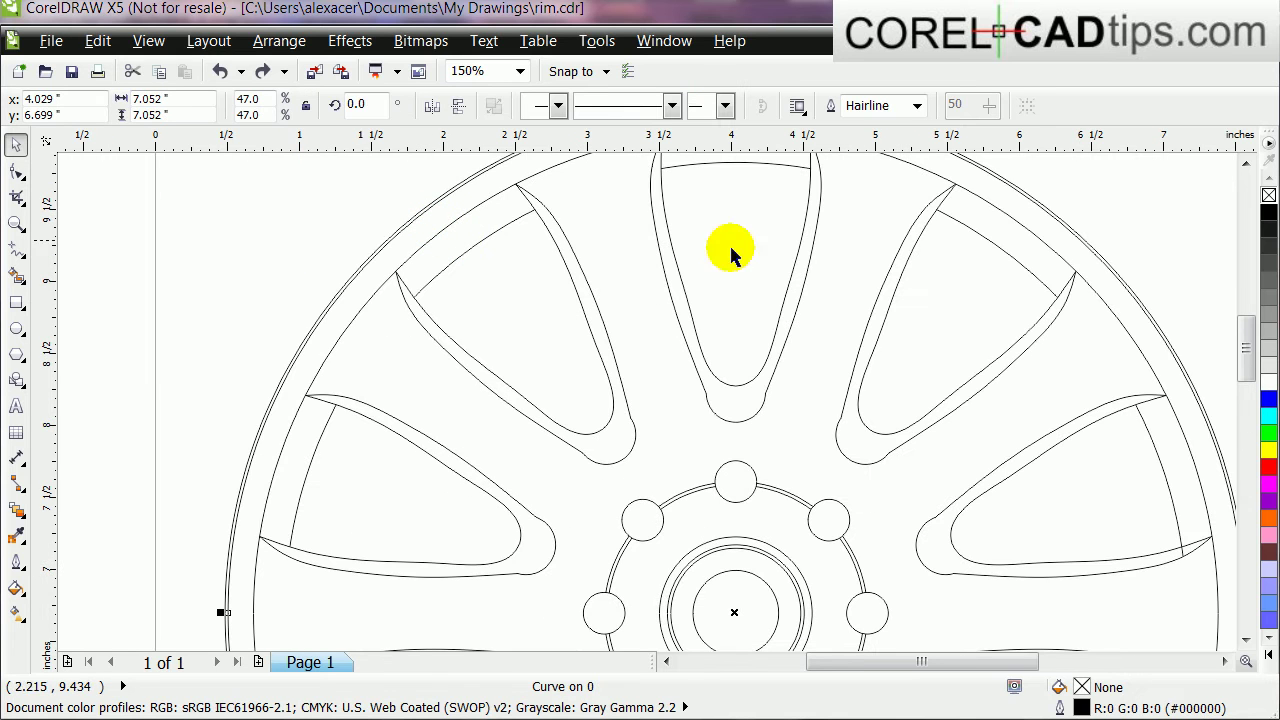
{"action": "left_click", "coordinate": [1265, 350]}
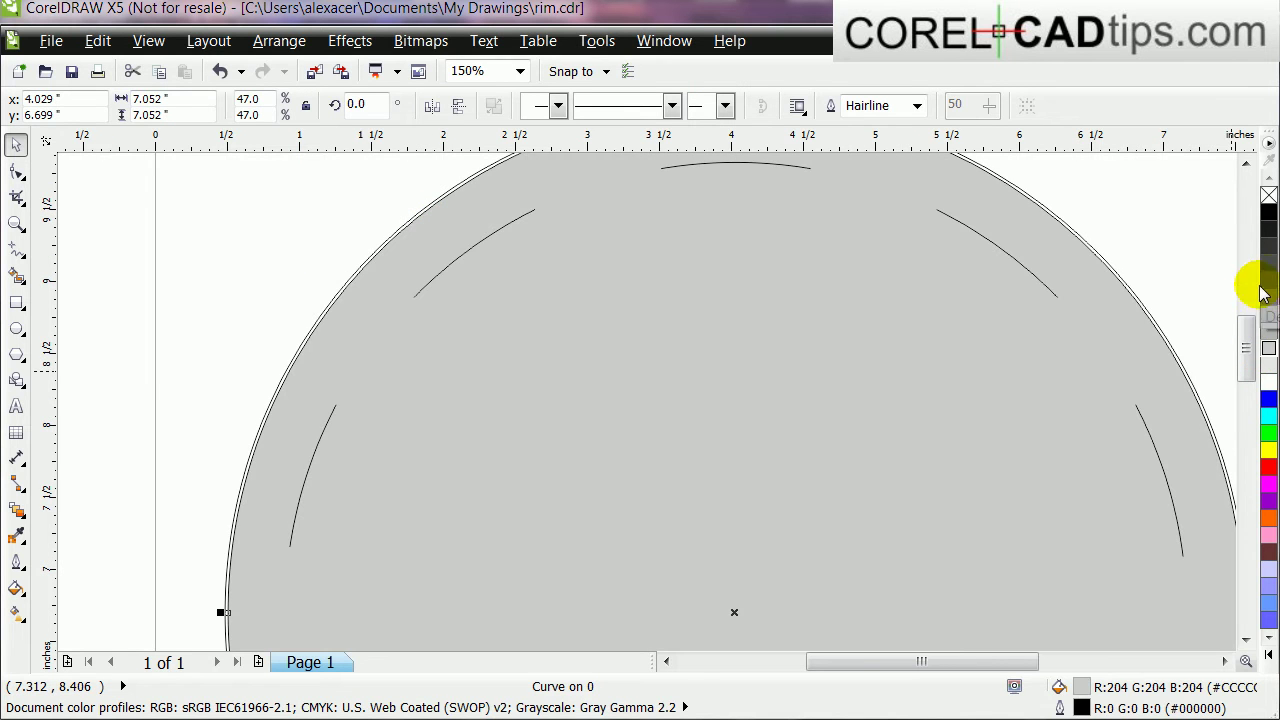
{"action": "left_click", "coordinate": [1268, 278]}
{"action": "left_click", "coordinate": [1268, 270]}
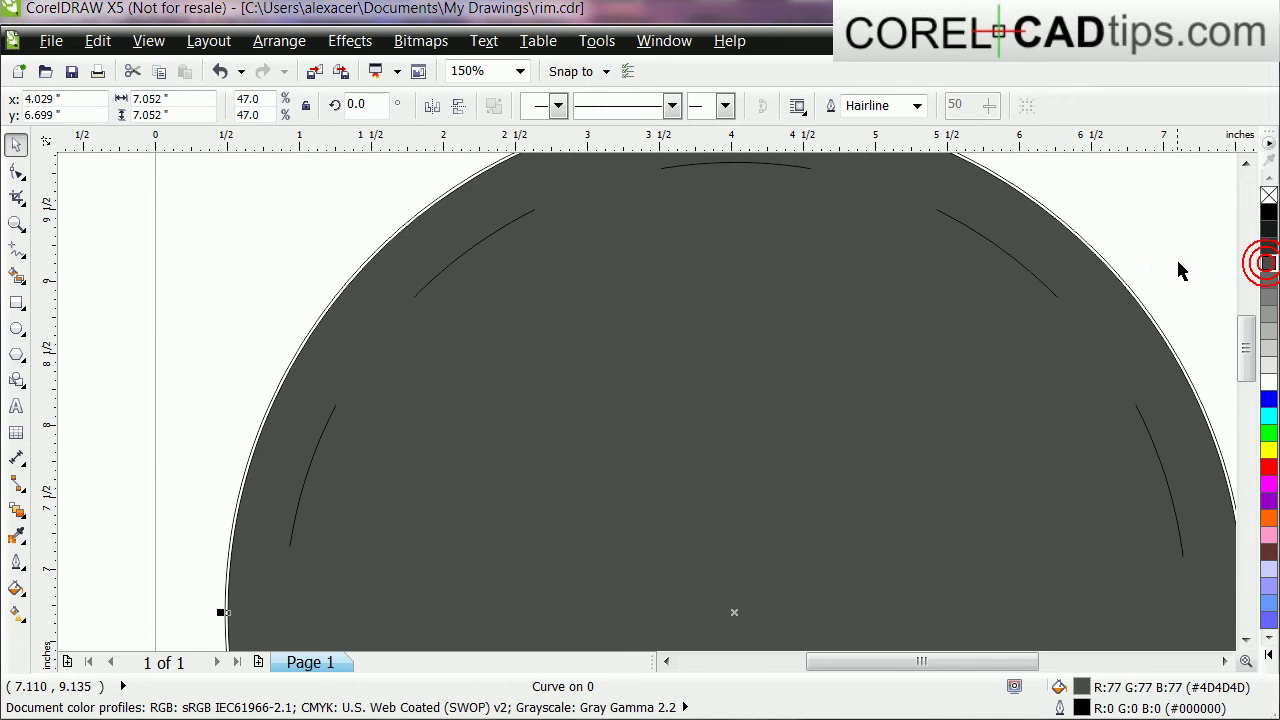
{"action": "left_click", "coordinate": [1172, 267]}
{"action": "key", "text": "ctrl+z"}
{"action": "key", "text": "ctrl+z"}
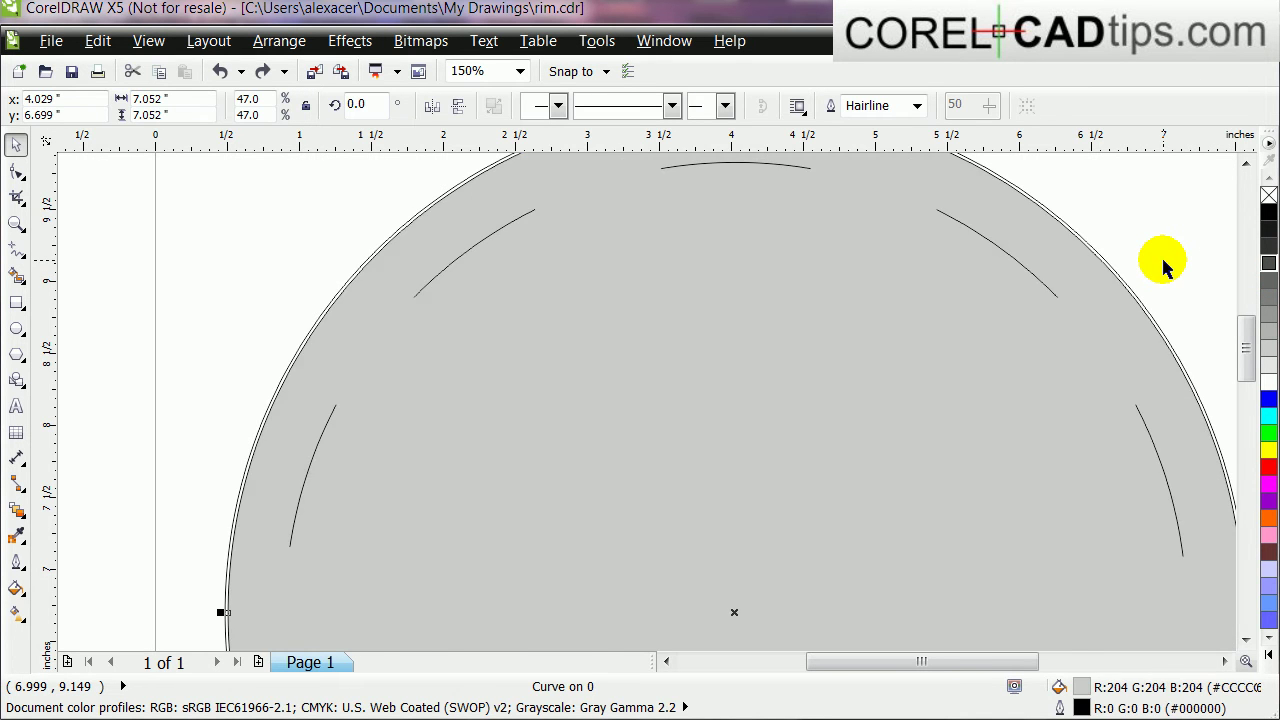
{"action": "key", "text": "ctrl+z"}
{"action": "scroll", "coordinate": [1129, 257], "scroll_direction": "down", "scroll_amount": 2}
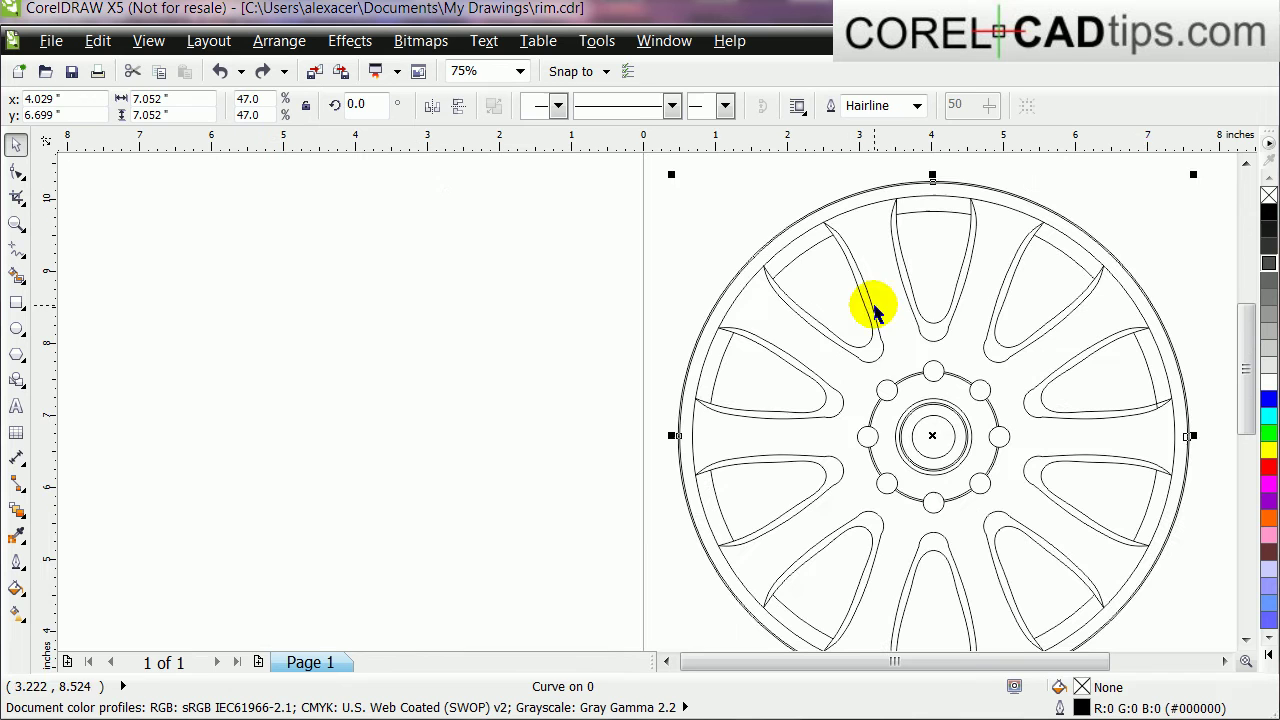
{"action": "left_click", "coordinate": [541, 293]}
{"action": "scroll", "coordinate": [799, 330], "scroll_direction": "up", "scroll_amount": 1}
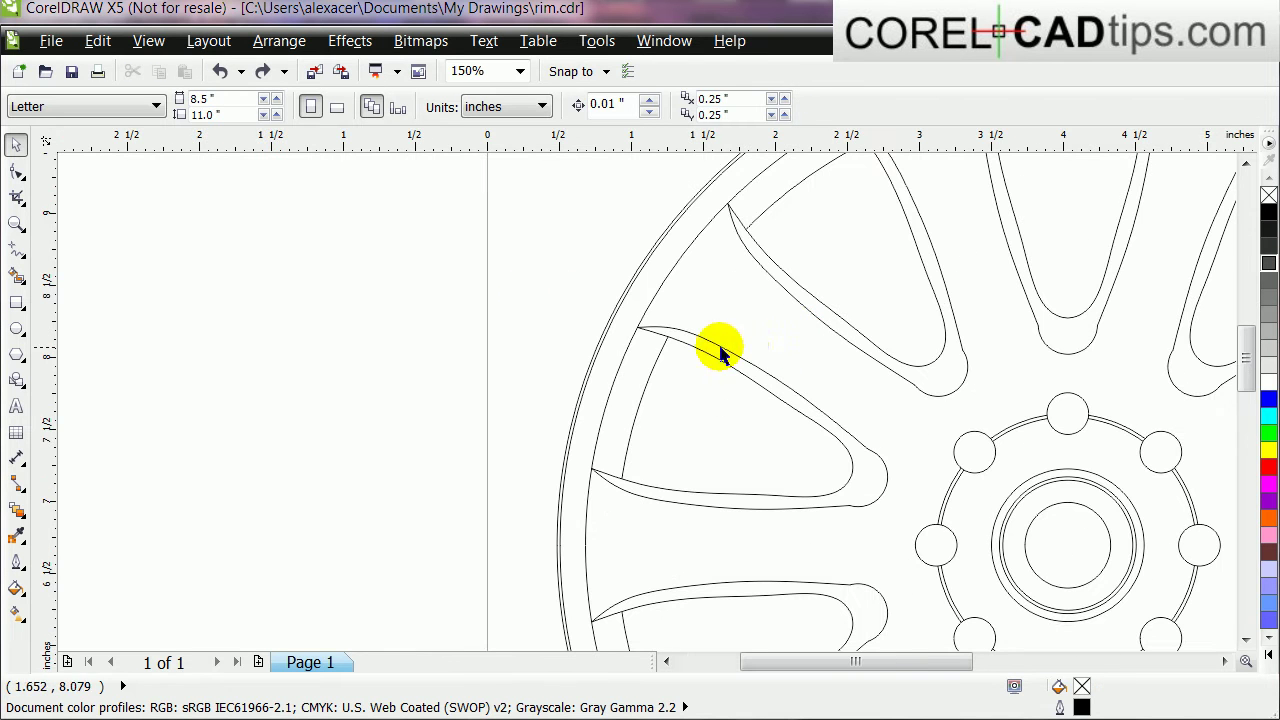
{"action": "scroll", "coordinate": [813, 342], "scroll_direction": "up", "scroll_amount": 1}
{"action": "scroll", "coordinate": [834, 380], "scroll_direction": "down", "scroll_amount": 1}
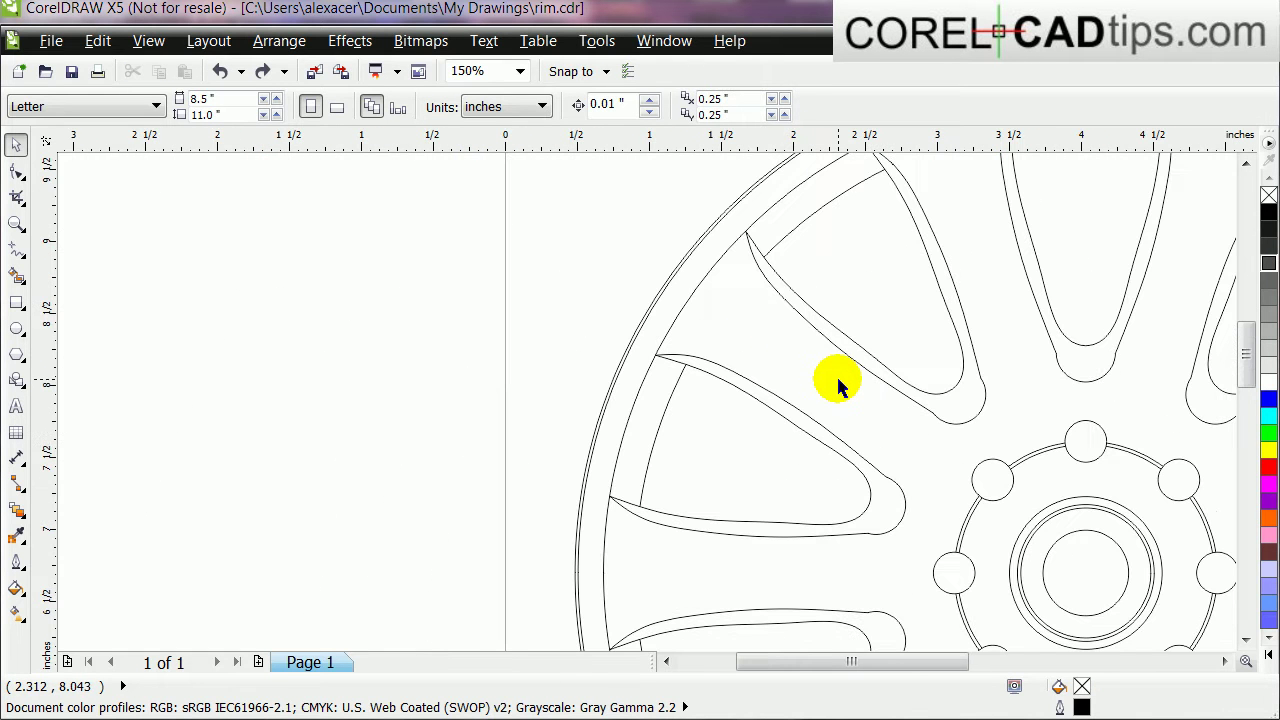
{"action": "scroll", "coordinate": [778, 443], "scroll_direction": "down", "scroll_amount": 2}
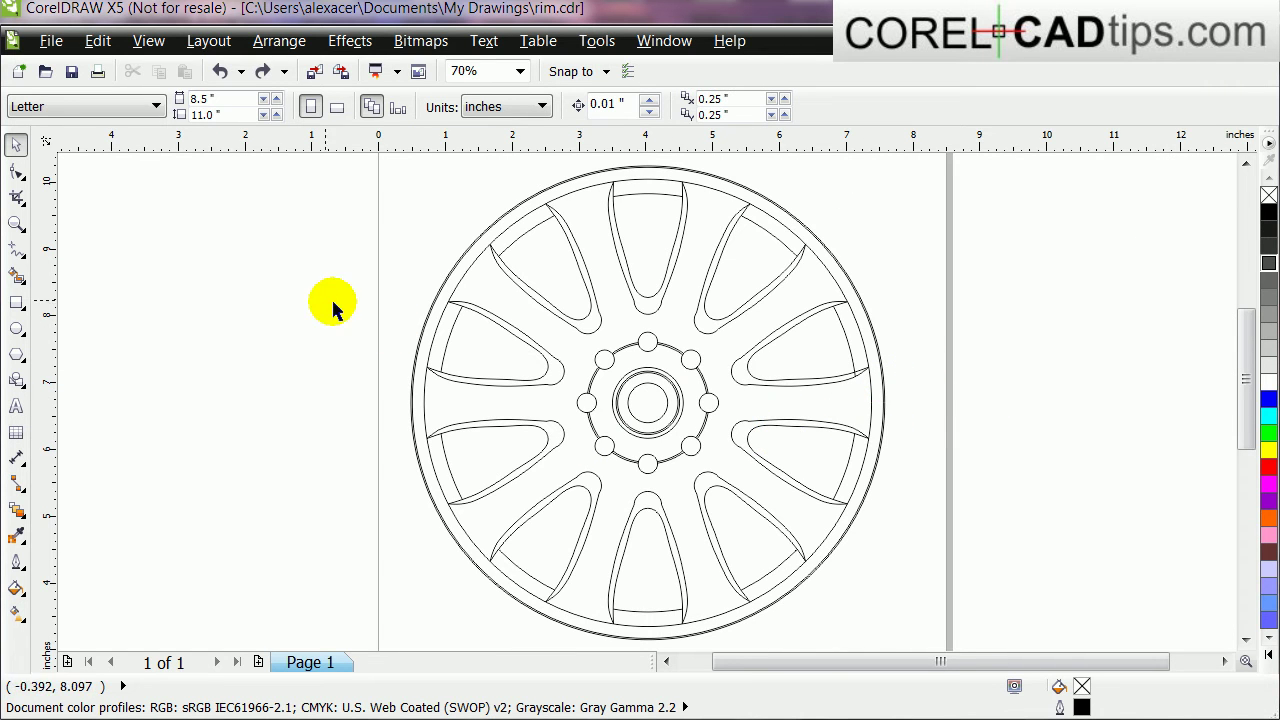
Show the Object Manager from the Tools menu and toggle layer 0's visibility off and on.
{"action": "left_click", "coordinate": [597, 40]}
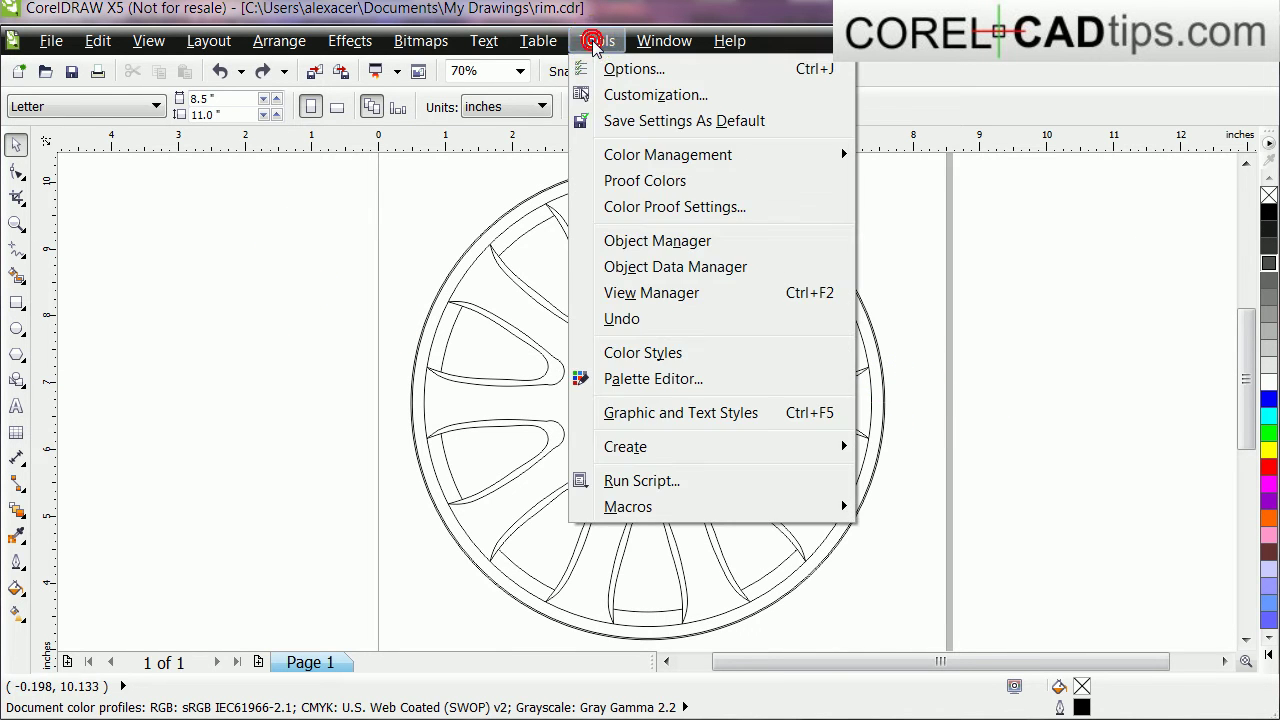
{"action": "left_click", "coordinate": [660, 241]}
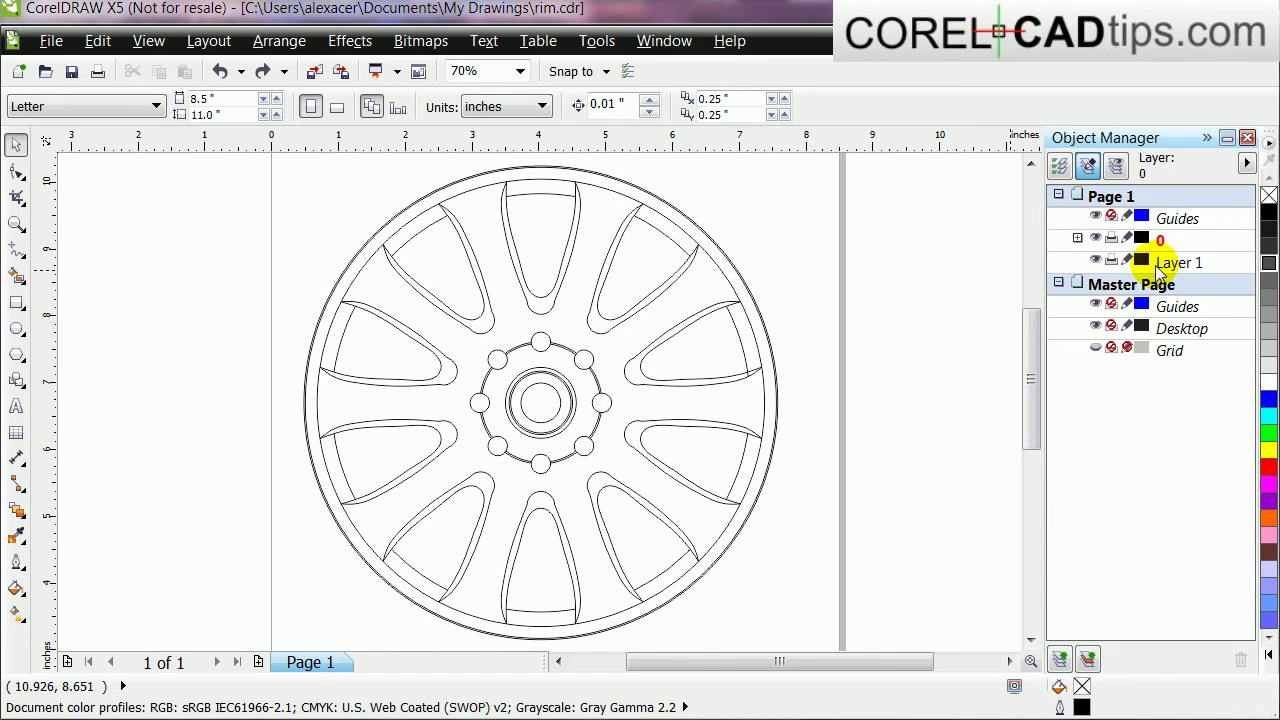
{"action": "left_click", "coordinate": [1095, 240]}
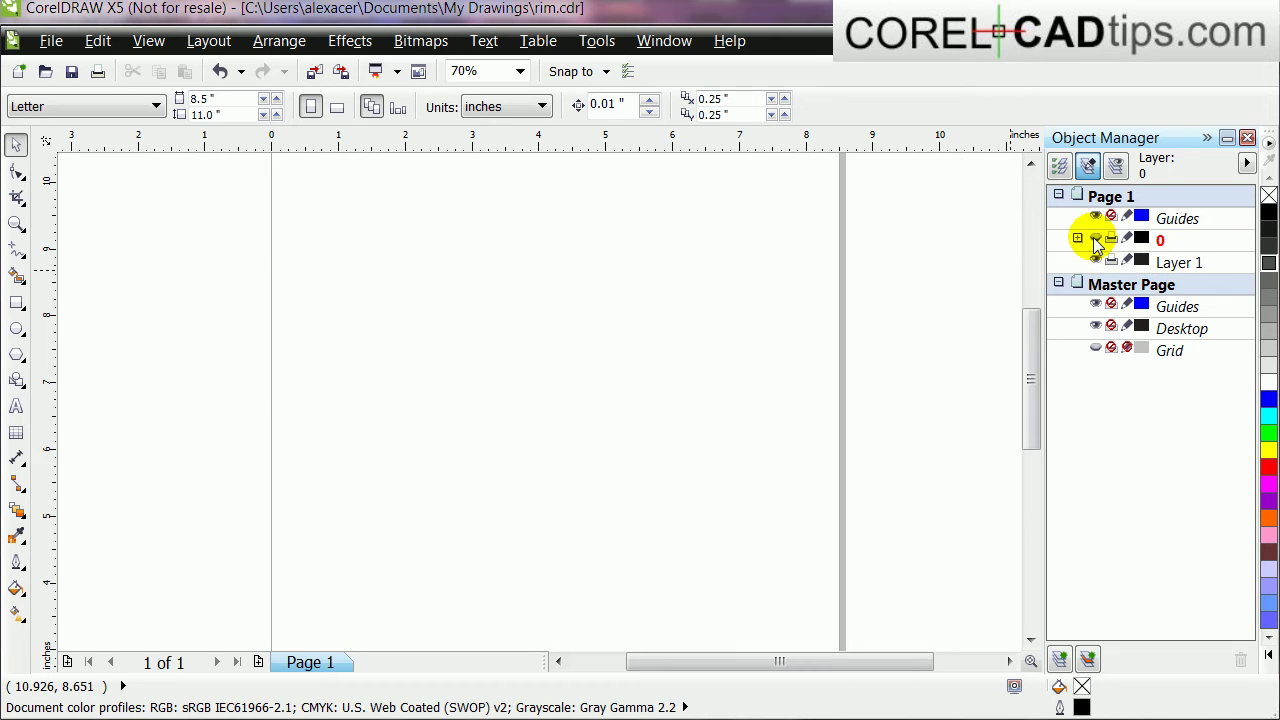
{"action": "left_click", "coordinate": [1096, 241]}
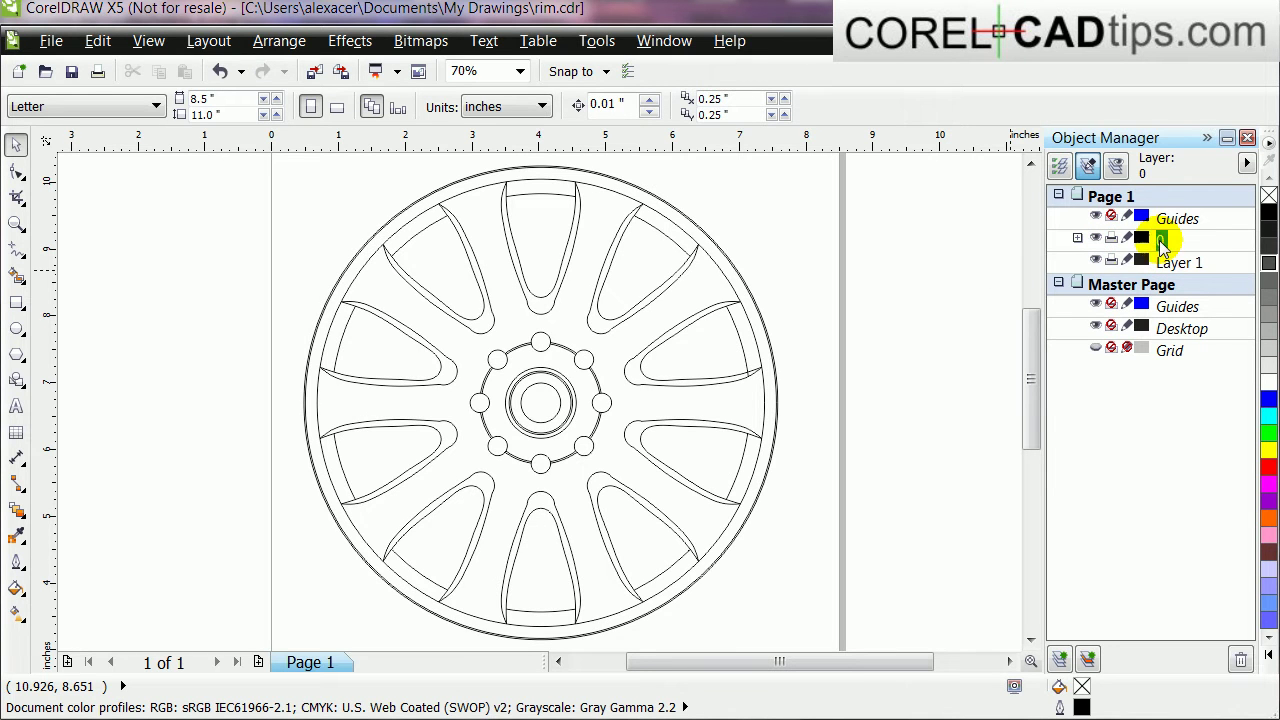
Rename layer 0 to corelcad and move Layer 1 above it.
{"action": "right_click", "coordinate": [1161, 243]}
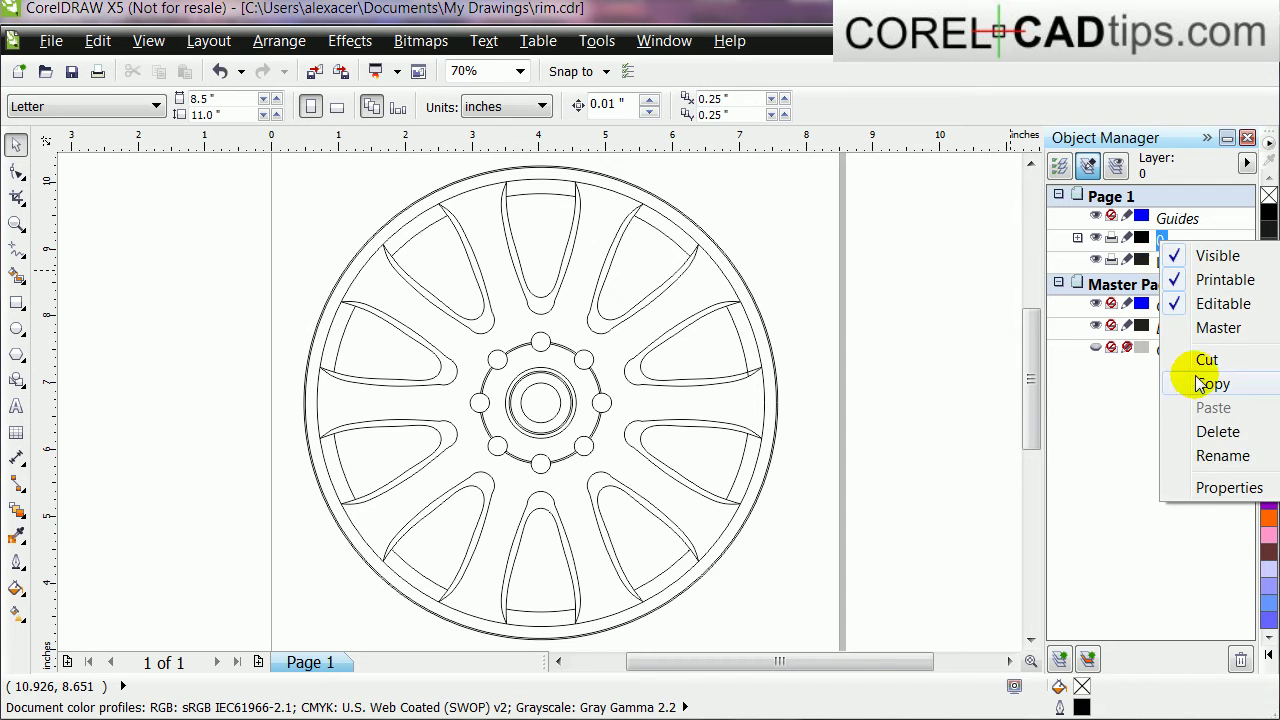
{"action": "left_click", "coordinate": [1213, 456]}
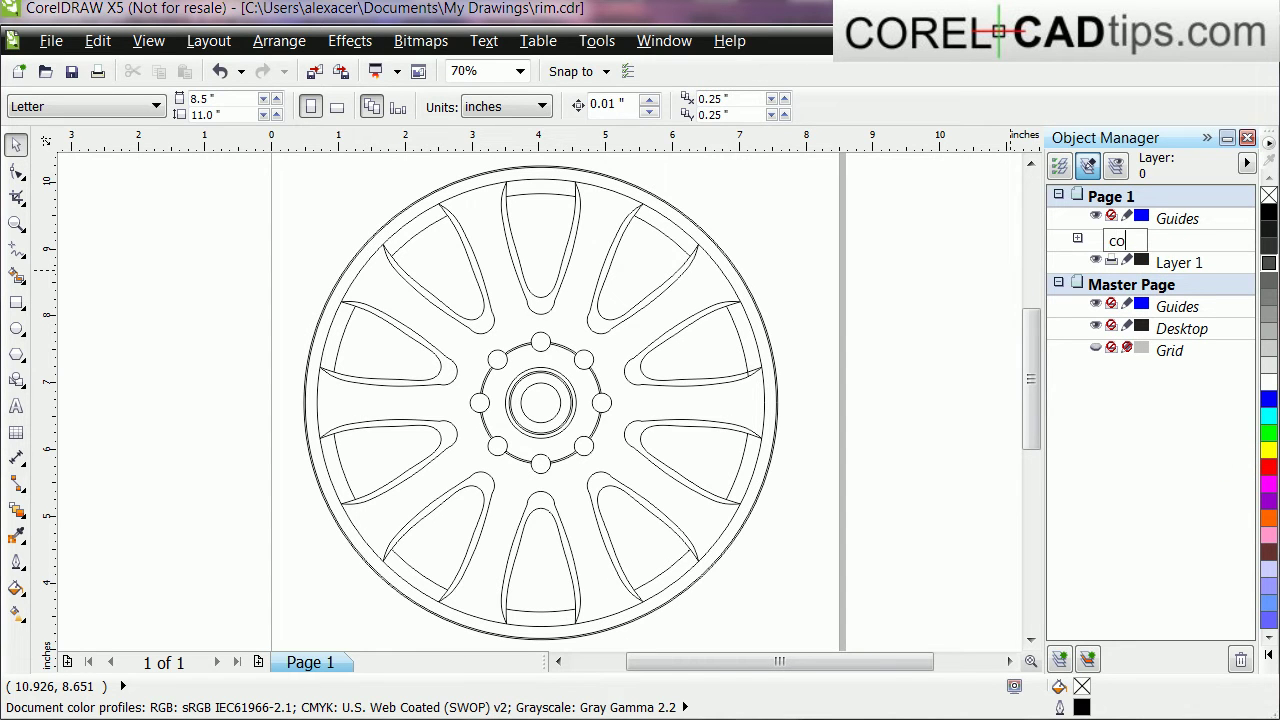
{"action": "type", "text": "corelca"}
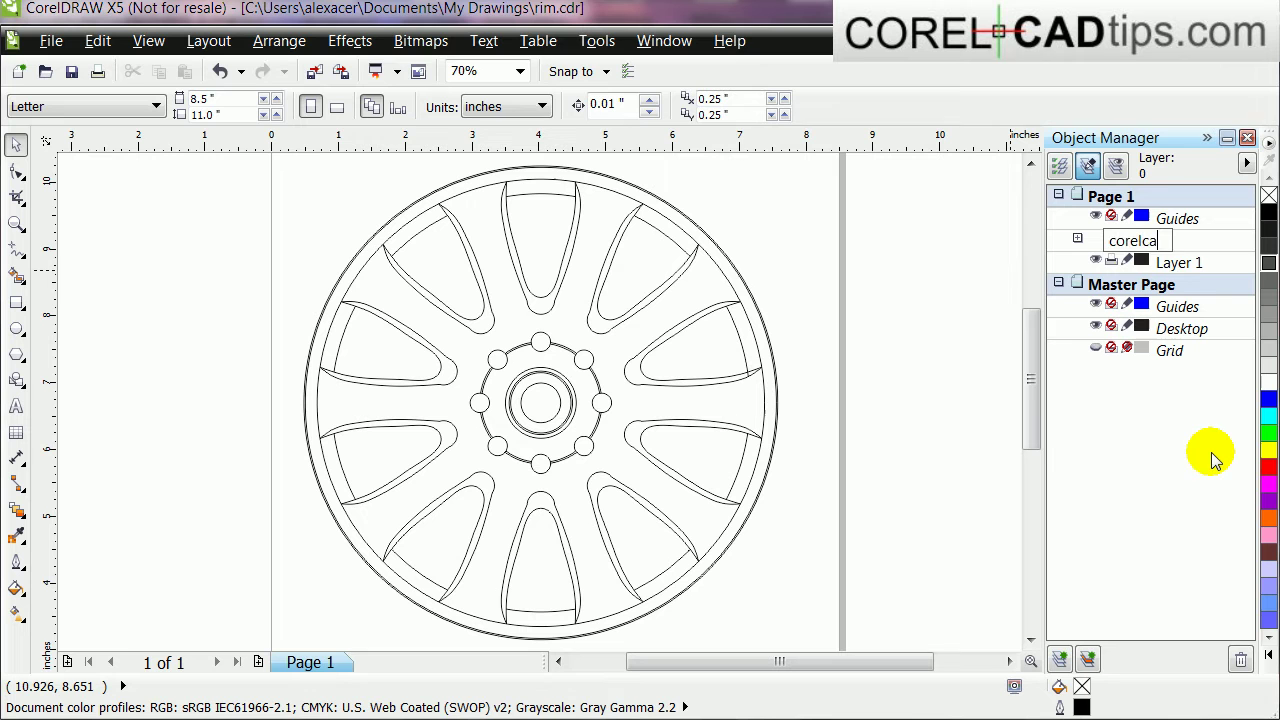
{"action": "type", "text": "d"}
{"action": "left_click", "coordinate": [960, 292]}
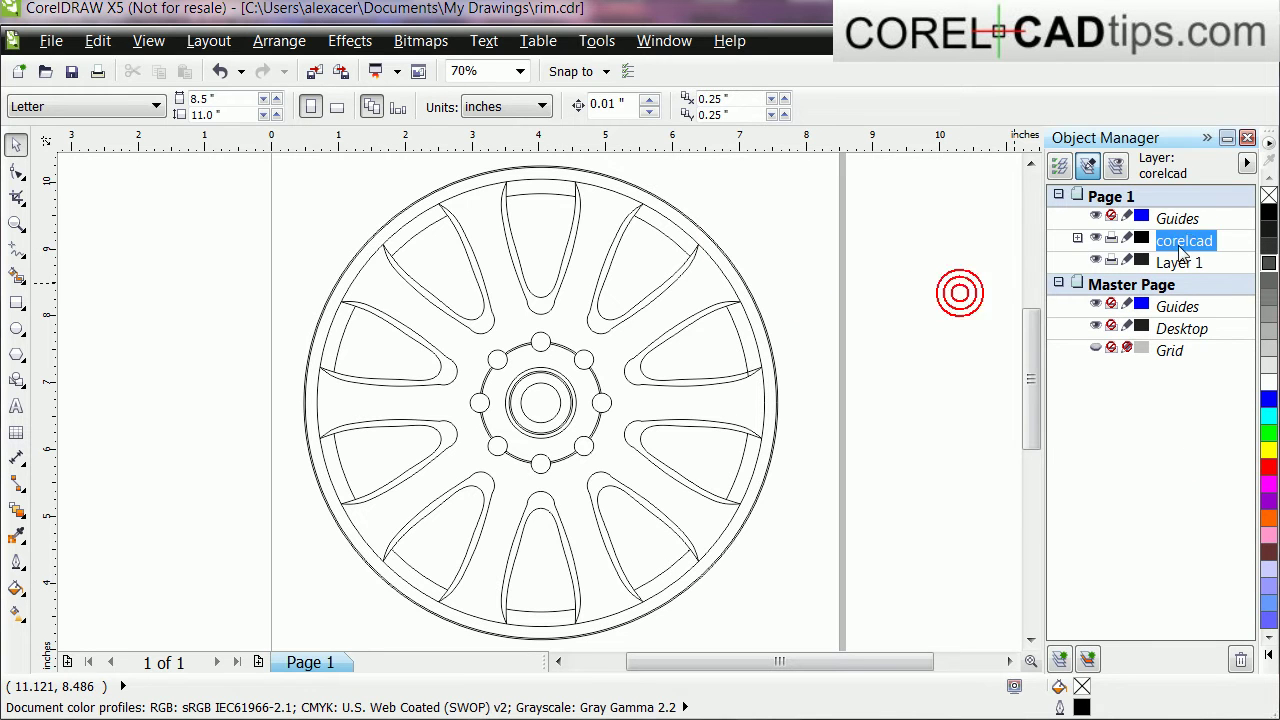
{"action": "left_click", "coordinate": [1180, 263]}
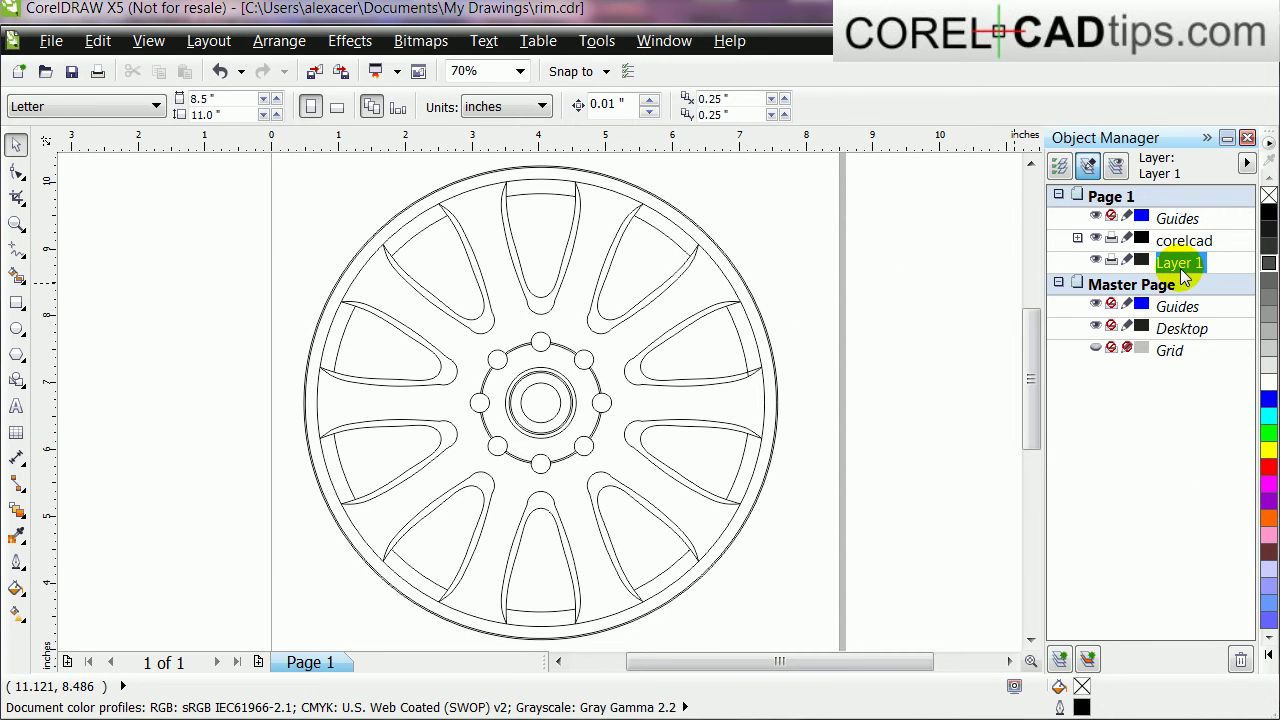
{"action": "left_click_drag", "start_coordinate": [1173, 268], "coordinate": [1173, 245]}
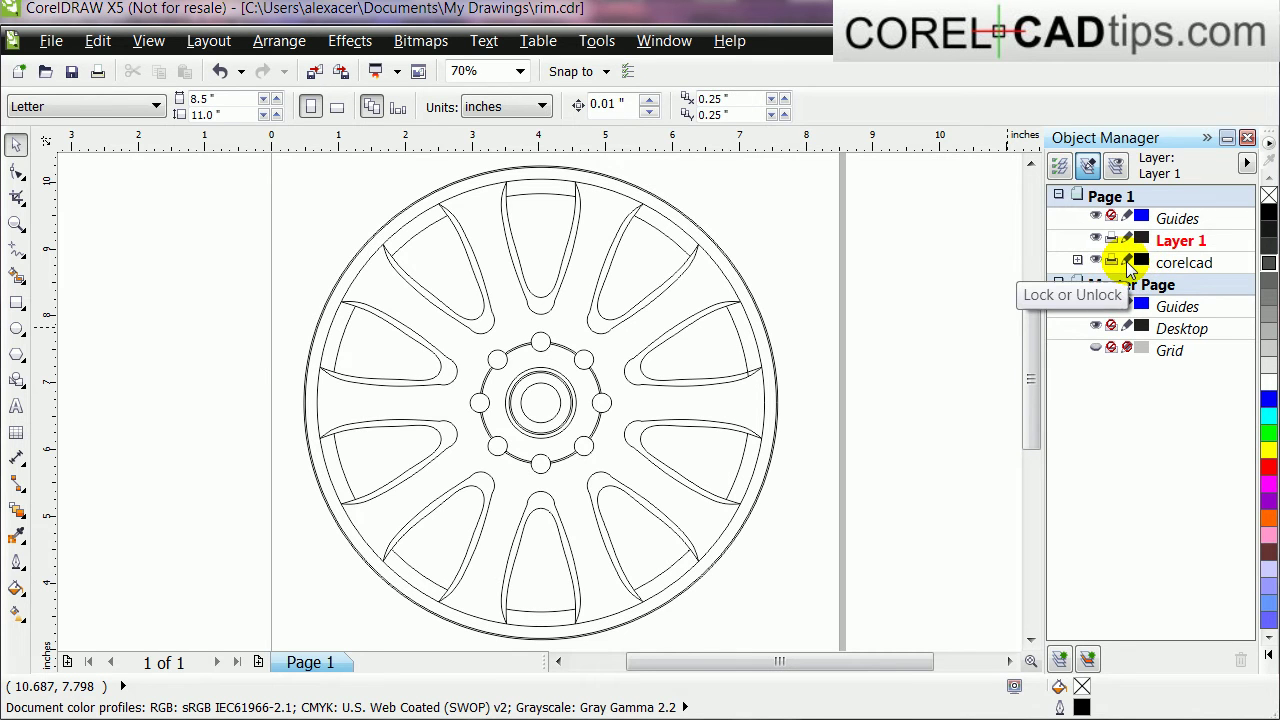
Lock the corelcad layer, then unlock it again.
{"action": "left_click", "coordinate": [1128, 261]}
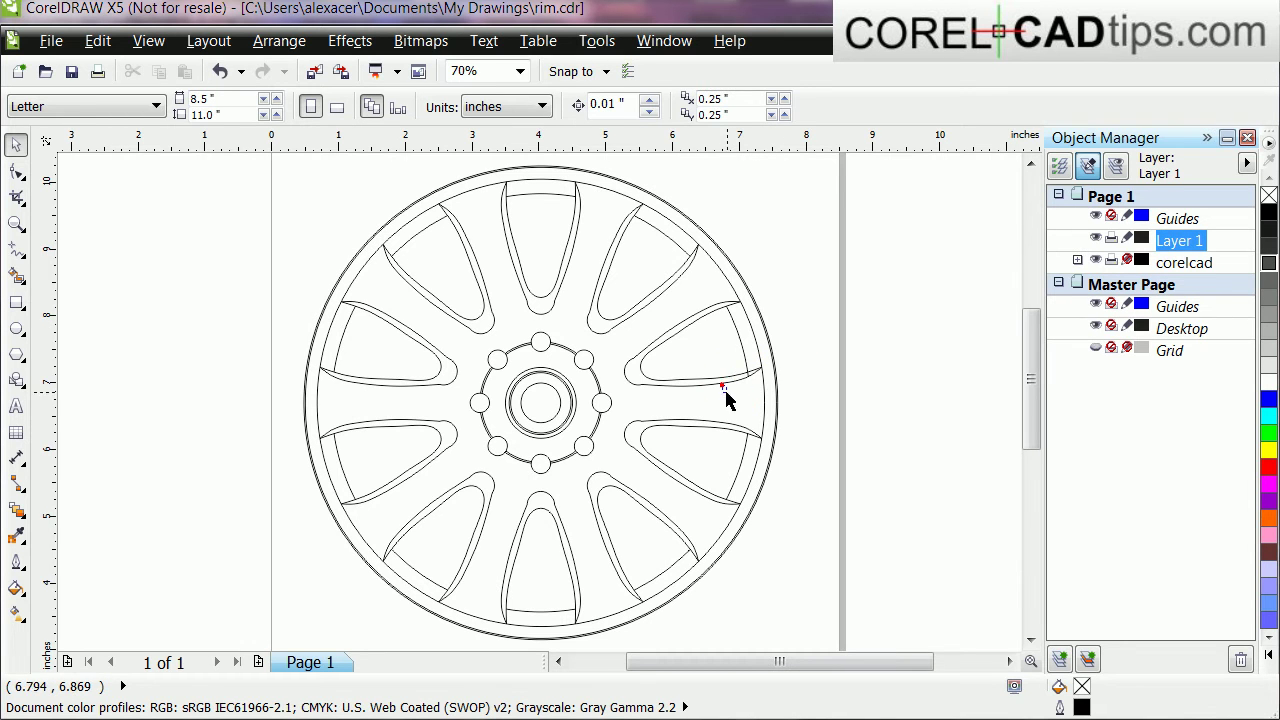
{"action": "left_click", "coordinate": [845, 313]}
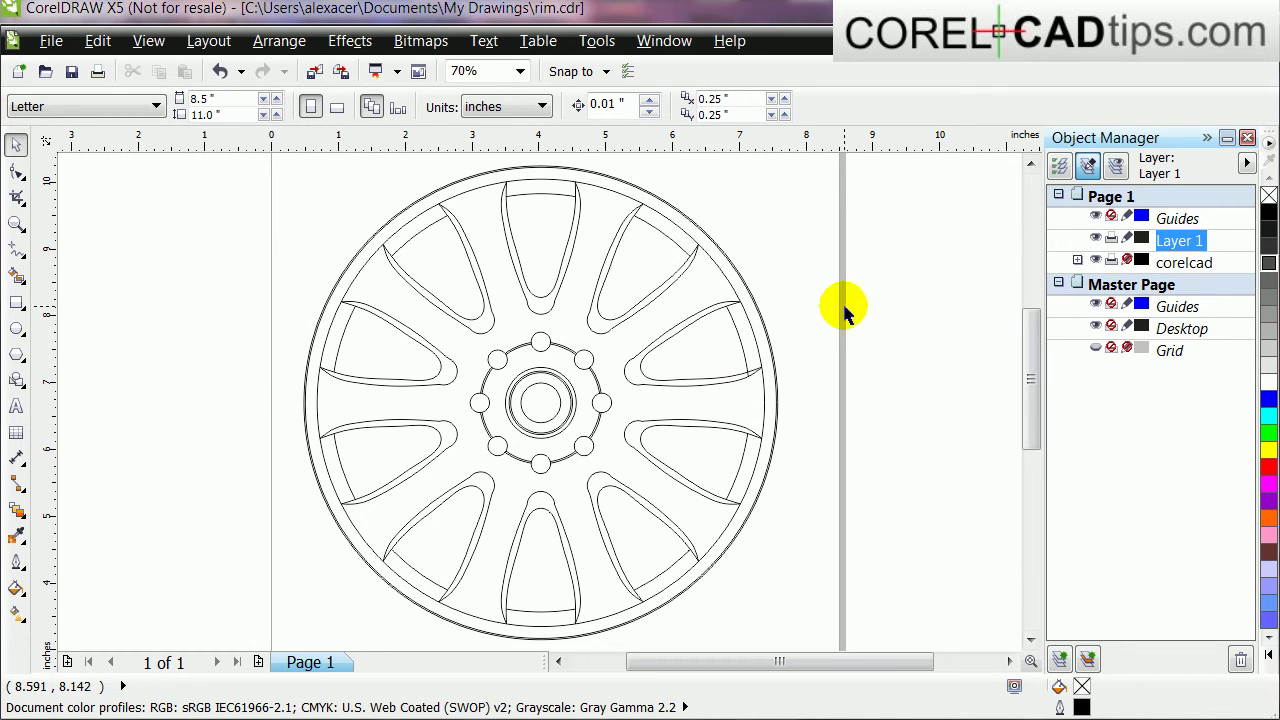
{"action": "left_click", "coordinate": [1127, 261]}
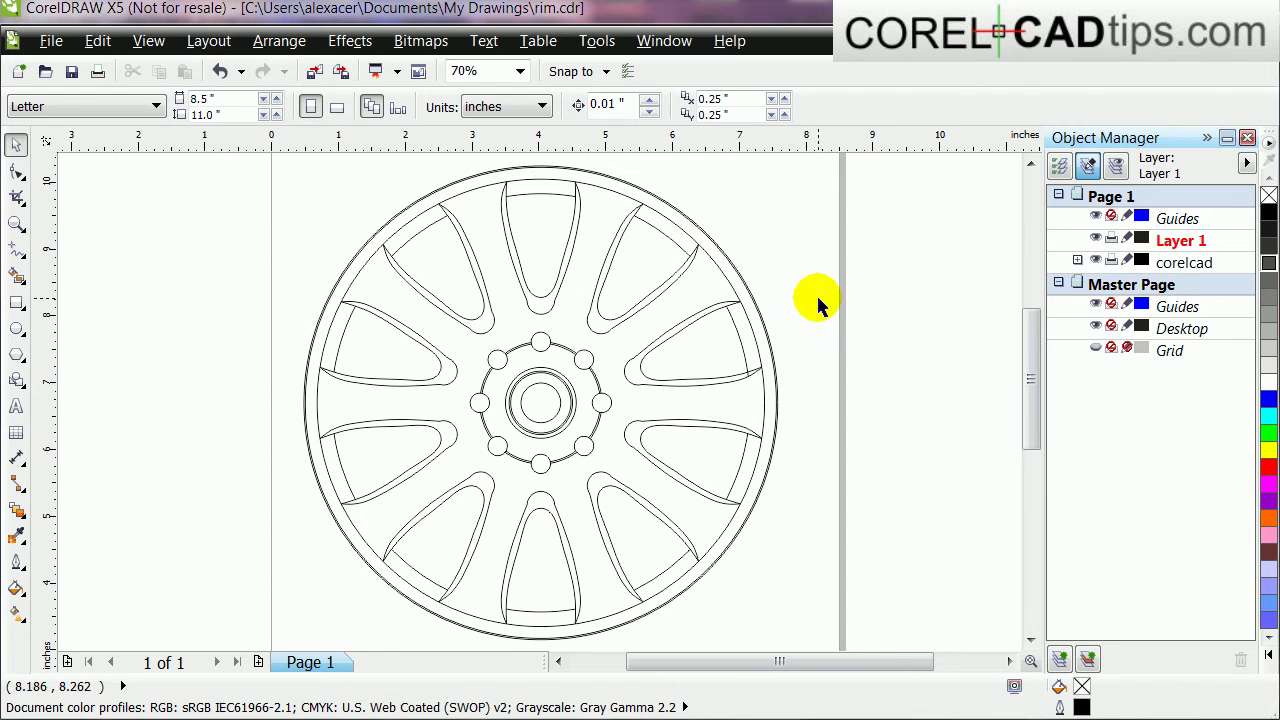
{"action": "scroll", "coordinate": [466, 309], "scroll_direction": "up", "scroll_amount": 4}
{"action": "scroll", "coordinate": [468, 388], "scroll_direction": "down", "scroll_amount": 5}
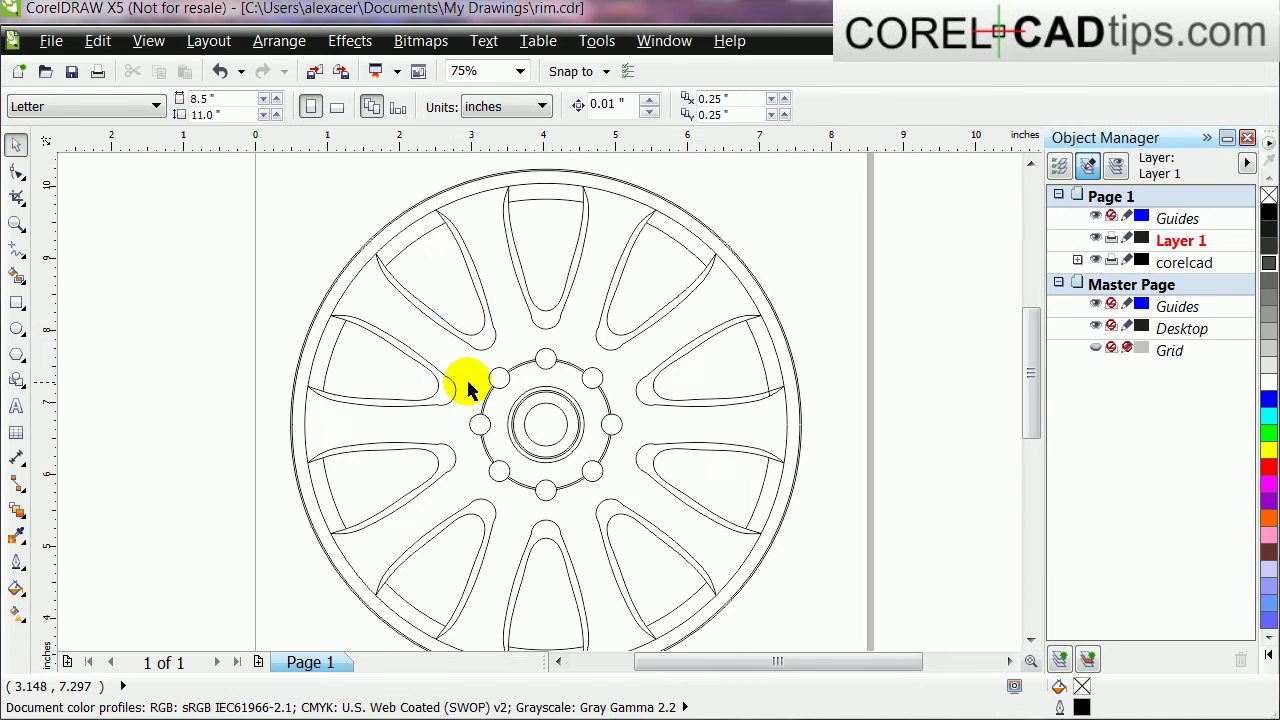
{"action": "scroll", "coordinate": [468, 388], "scroll_direction": "up", "scroll_amount": 2}
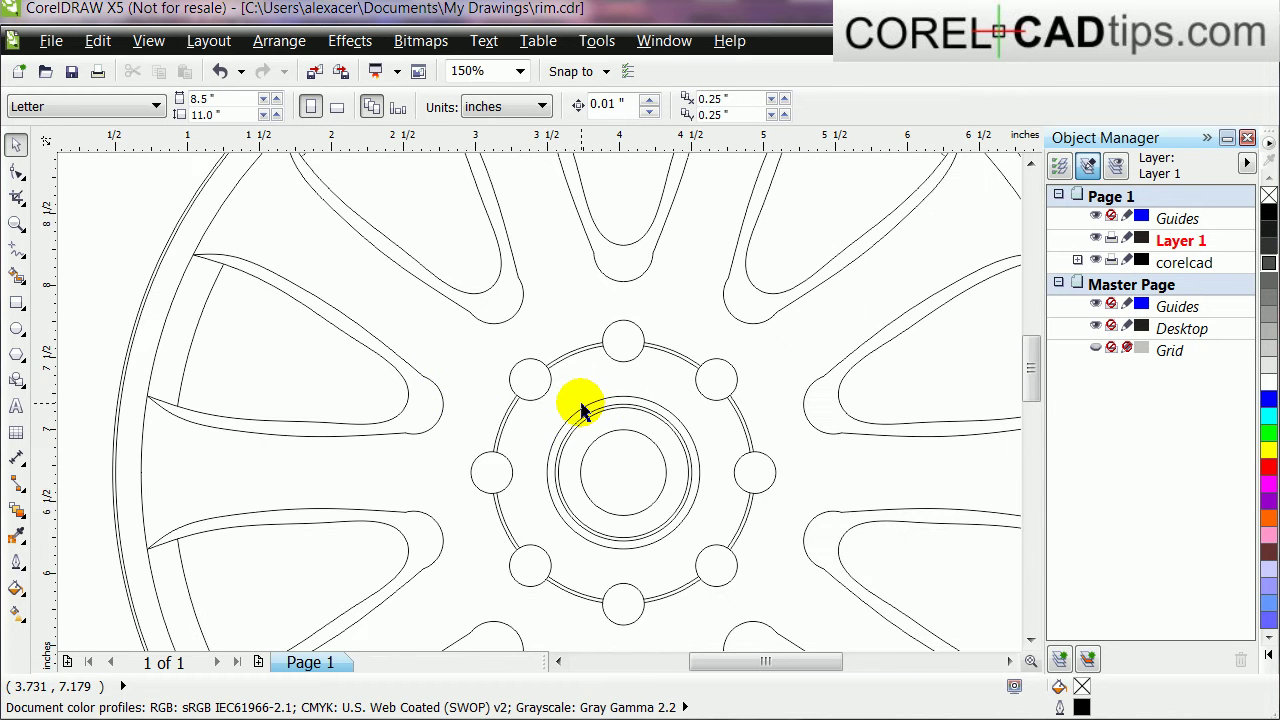
{"action": "scroll", "coordinate": [582, 410], "scroll_direction": "down", "scroll_amount": 2}
{"action": "scroll", "coordinate": [622, 428], "scroll_direction": "up", "scroll_amount": 2}
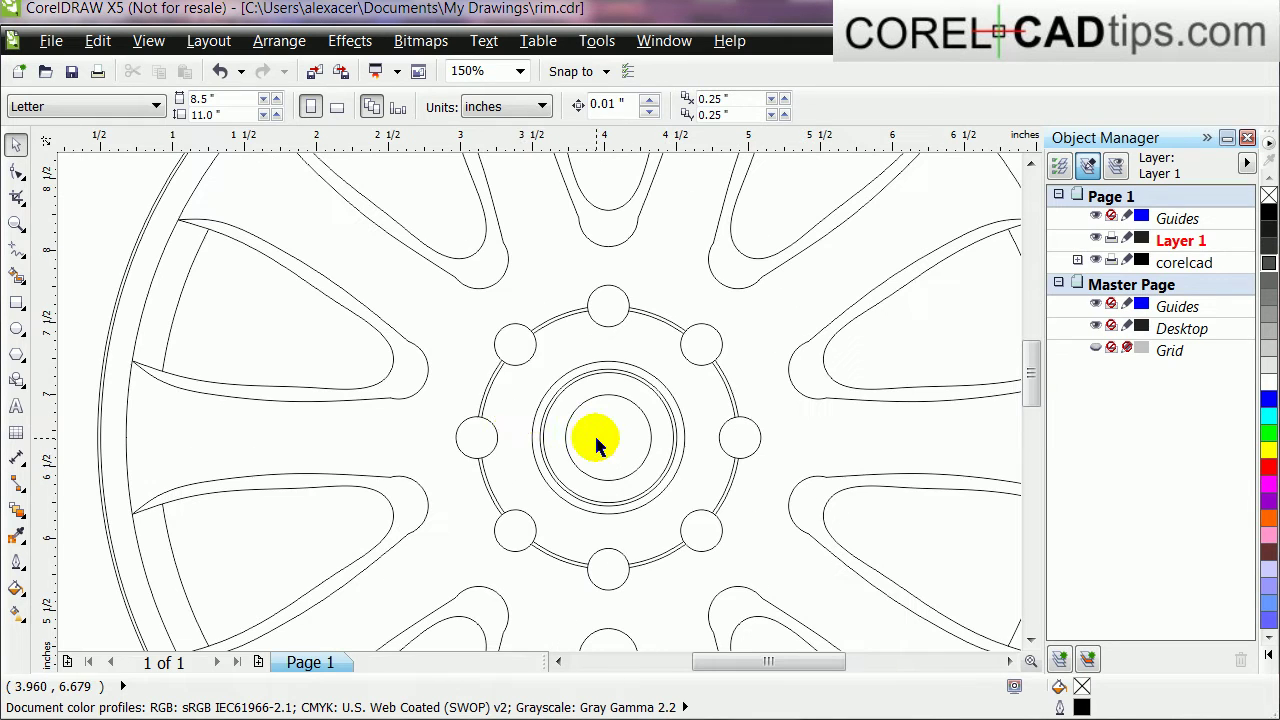
Fill the upper-left bolt-hole circle light grey.
{"action": "left_click", "coordinate": [518, 366]}
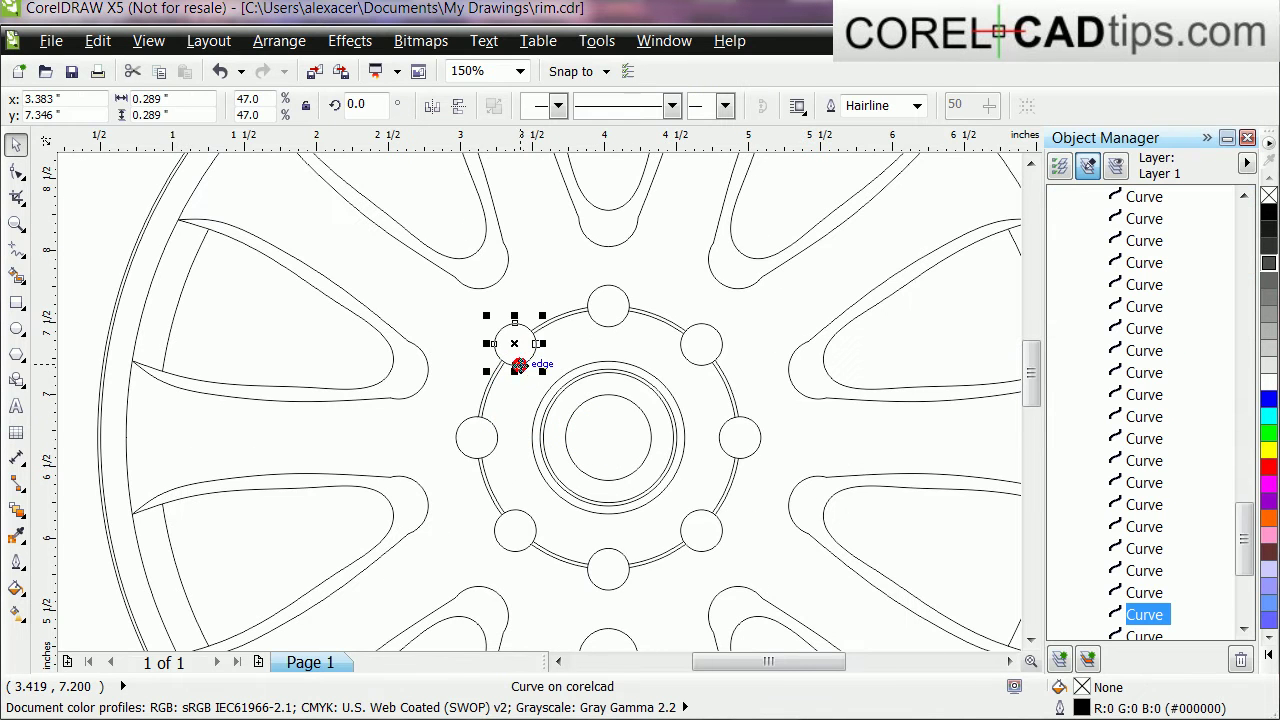
{"action": "left_click", "coordinate": [1268, 314]}
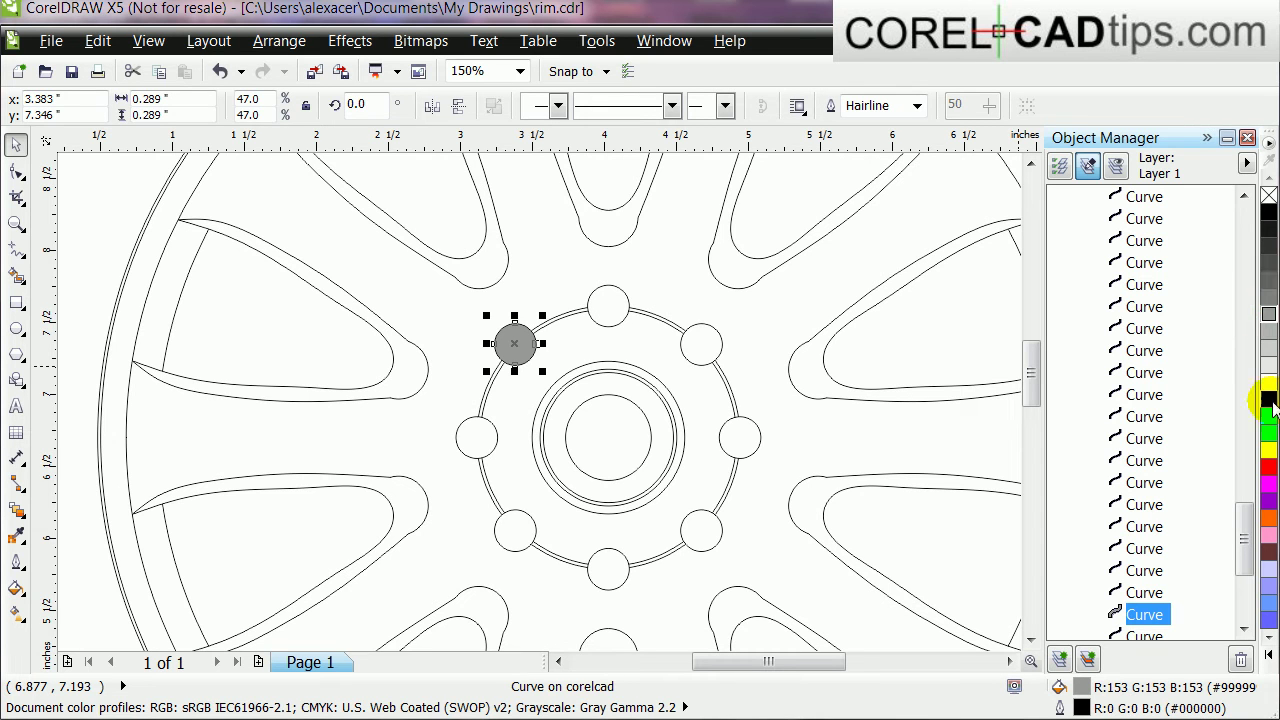
{"action": "left_click", "coordinate": [1268, 366]}
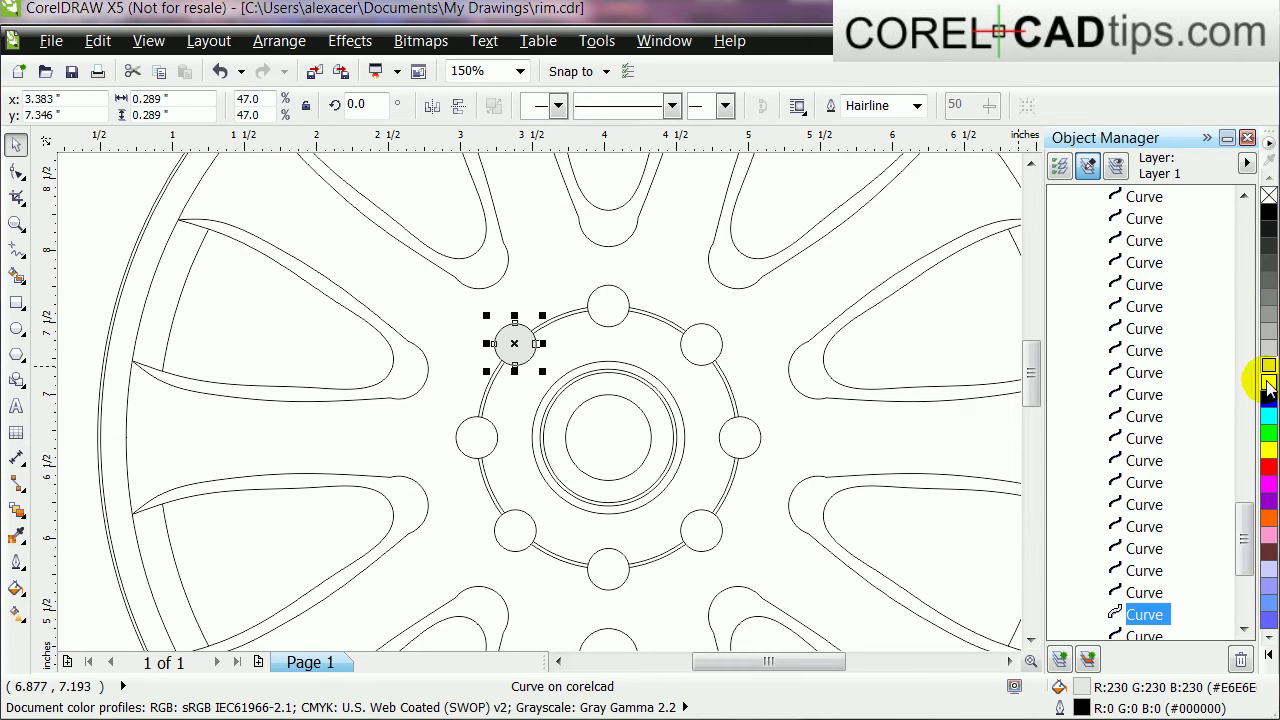
{"action": "left_click", "coordinate": [1268, 384]}
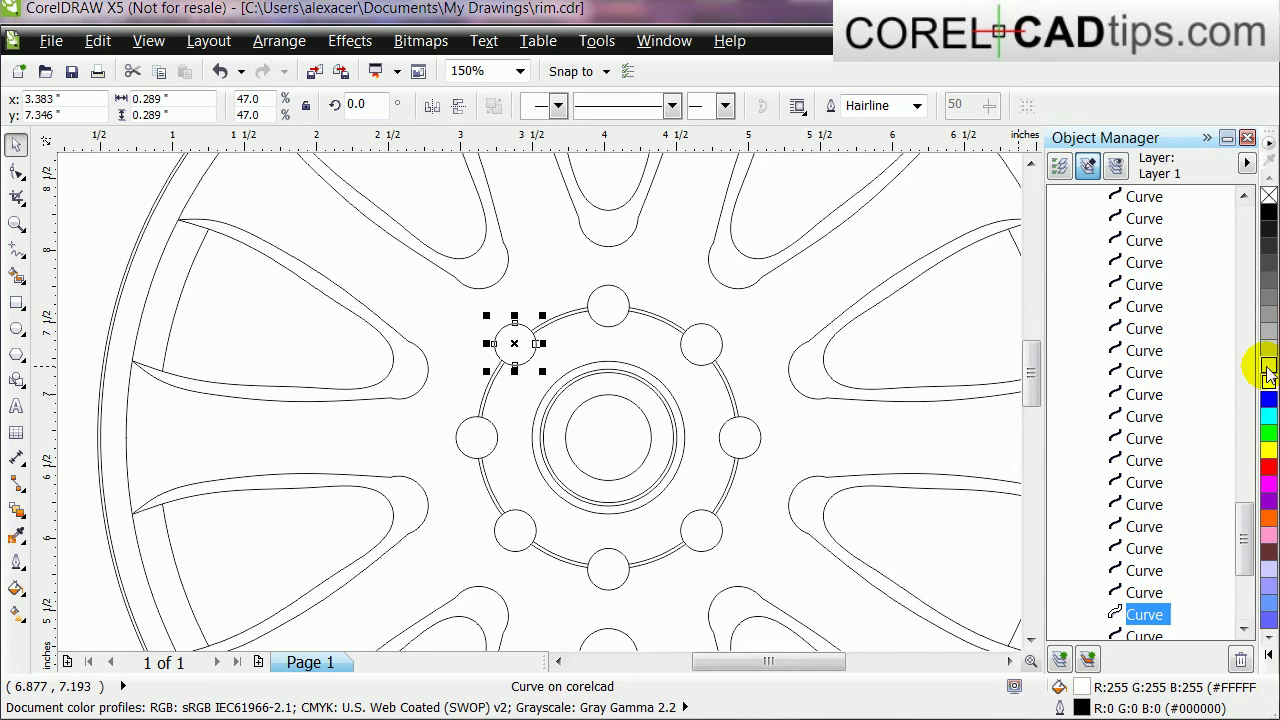
{"action": "left_click", "coordinate": [1268, 372]}
Fill the top, upper-right and right bolt-hole circles light grey.
{"action": "left_click", "coordinate": [640, 316]}
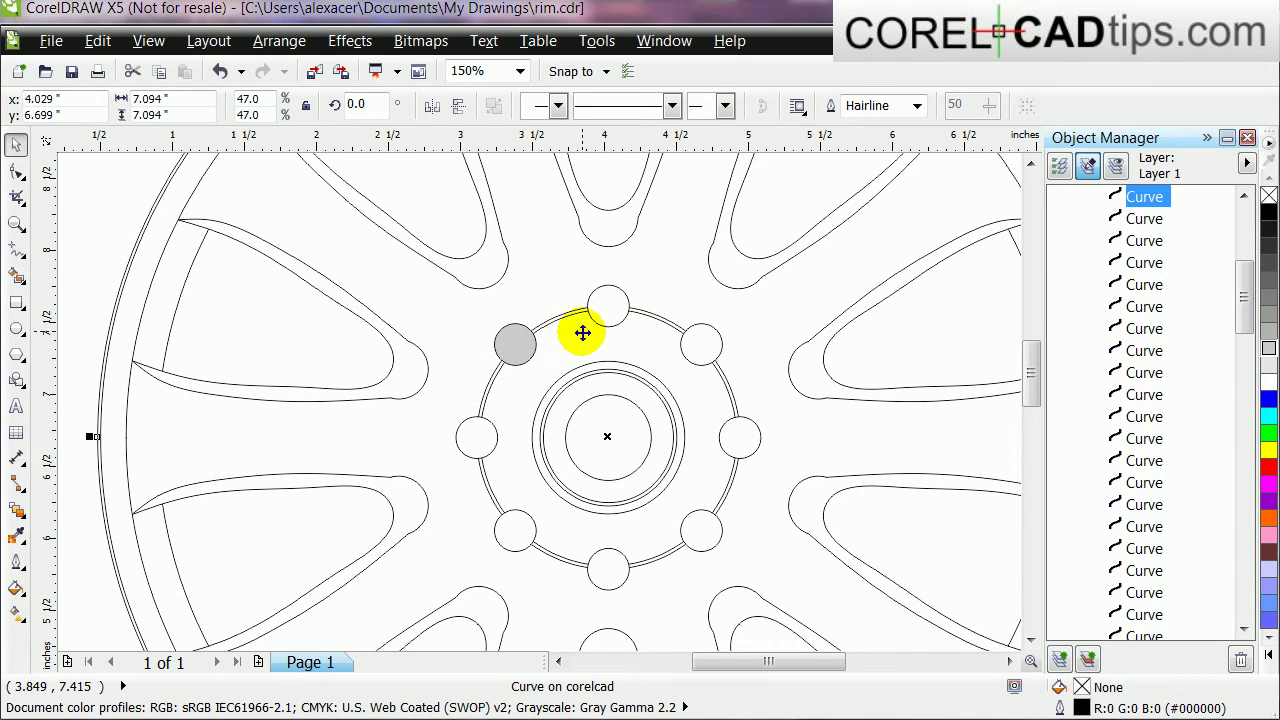
{"action": "left_click", "coordinate": [602, 294]}
{"action": "left_click", "coordinate": [602, 288]}
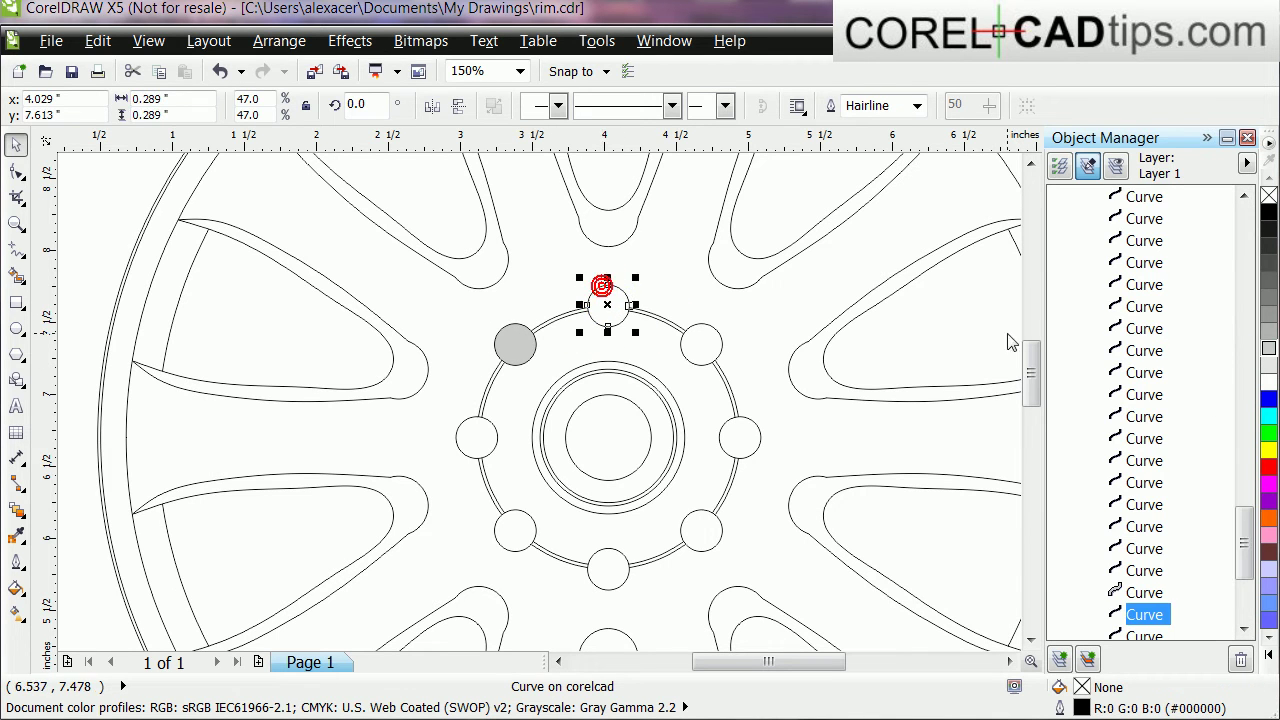
{"action": "left_click", "coordinate": [1268, 336]}
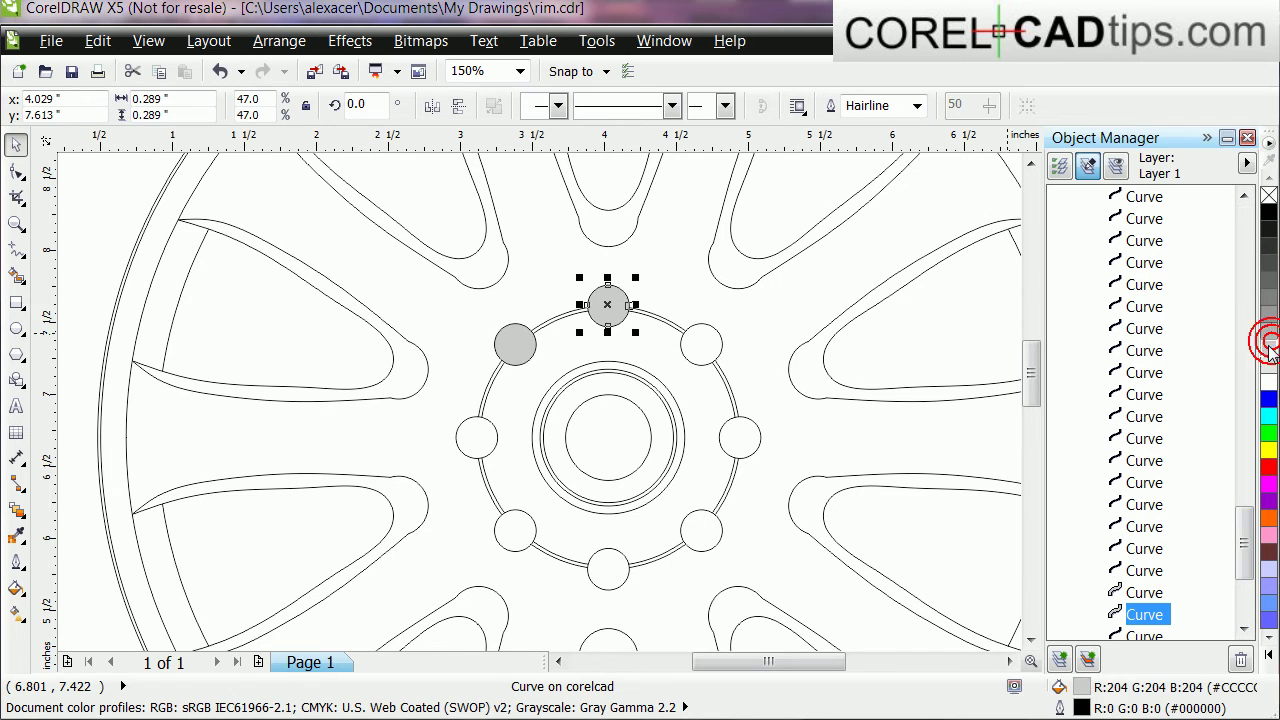
{"action": "left_click", "coordinate": [713, 330]}
{"action": "left_click", "coordinate": [1268, 360]}
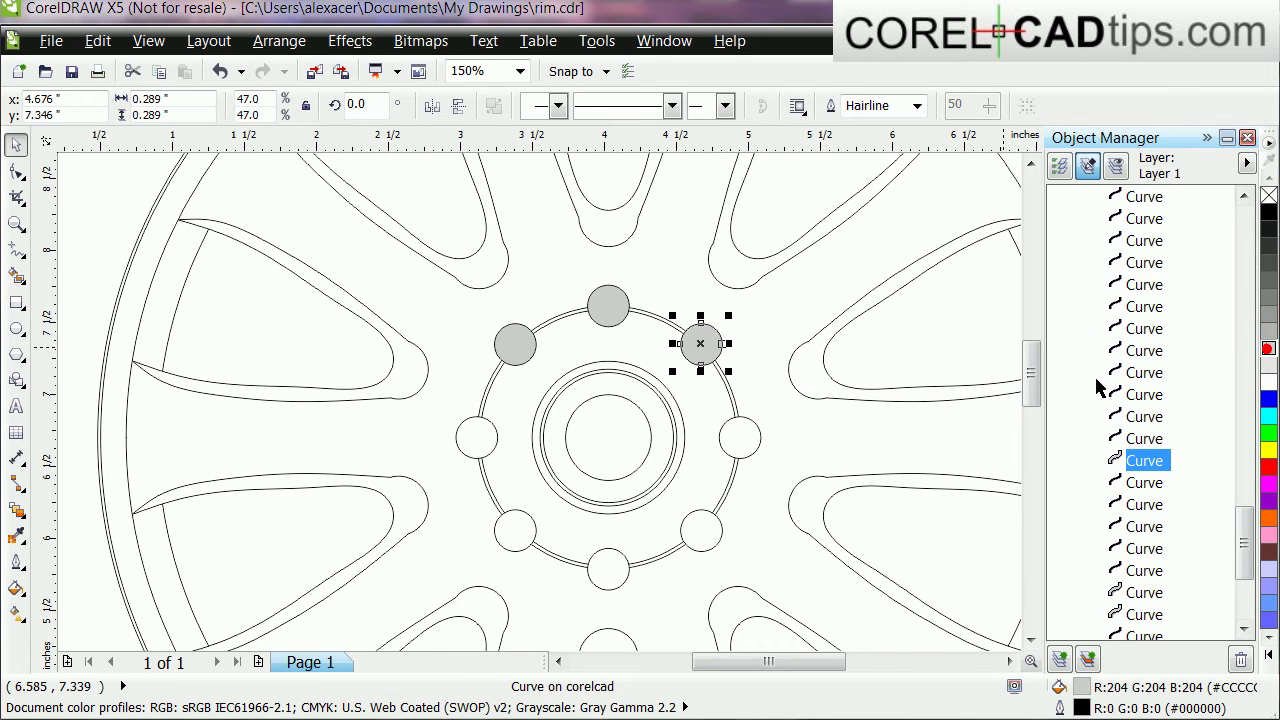
{"action": "left_click", "coordinate": [735, 421]}
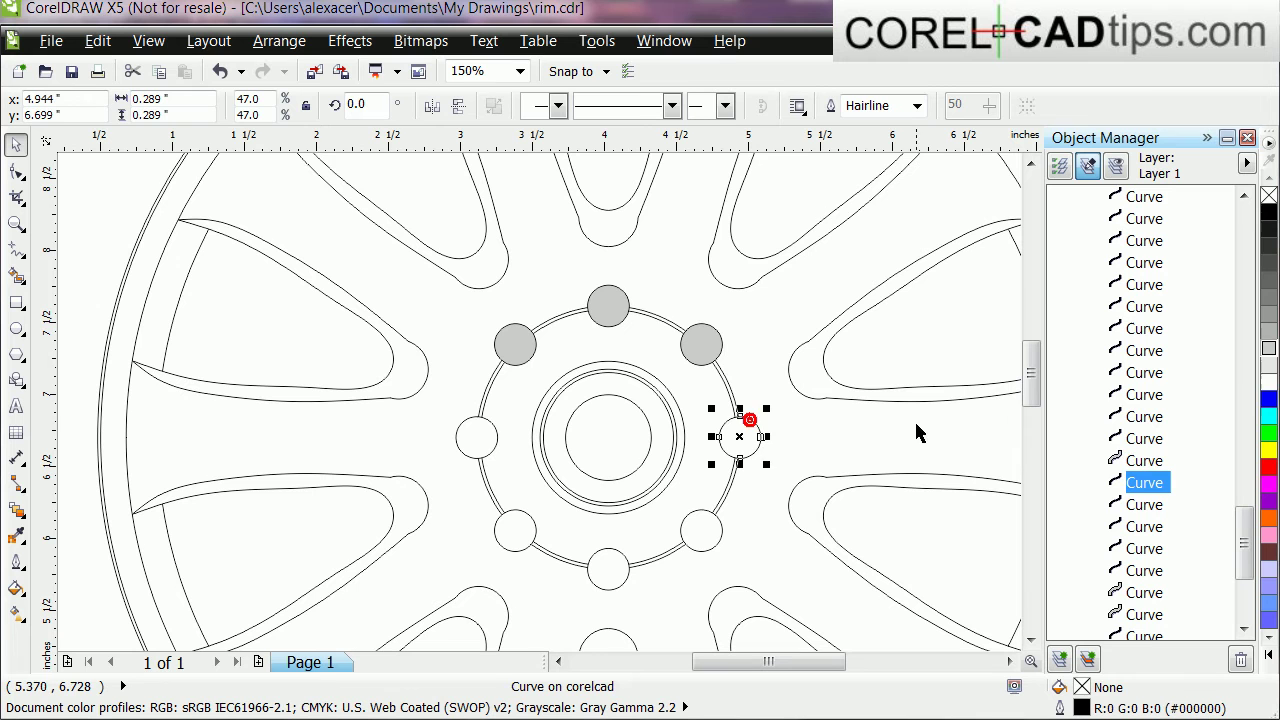
{"action": "left_click", "coordinate": [1268, 360]}
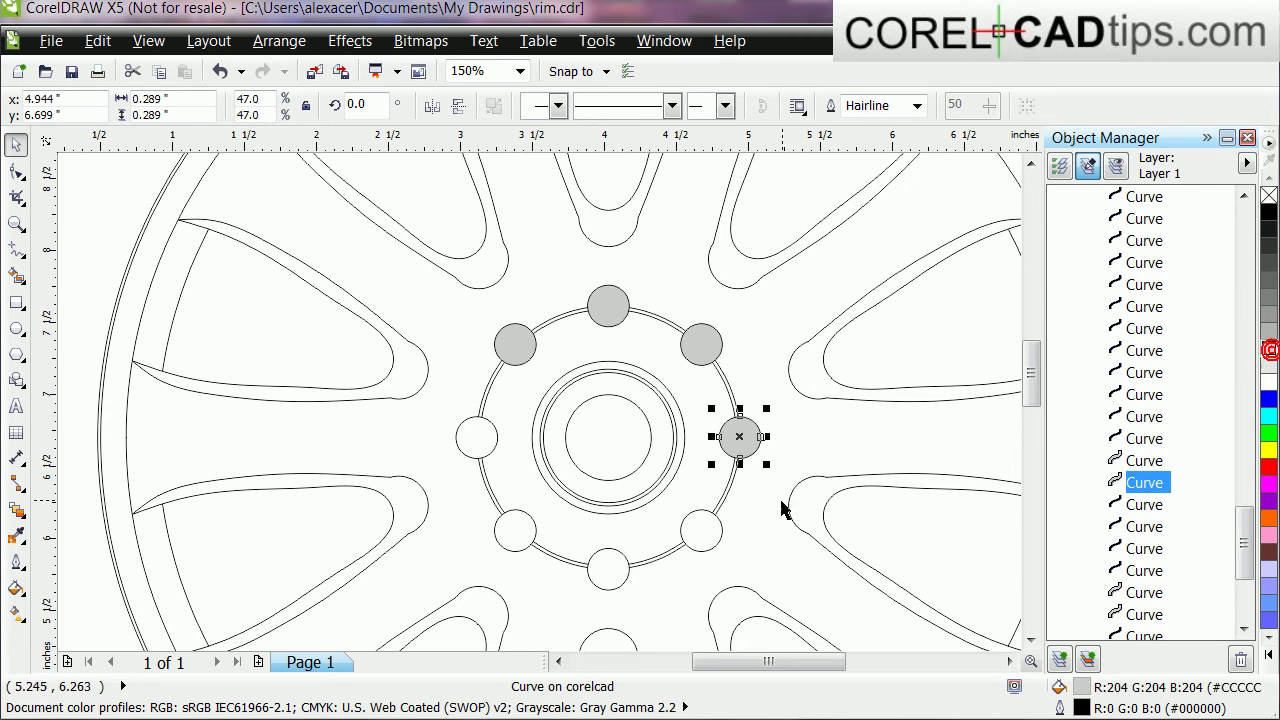
Multi-select the lower-right, bottom, lower-left and left bolt holes, fill them light grey, and deselect.
{"action": "left_click", "coordinate": [699, 512]}
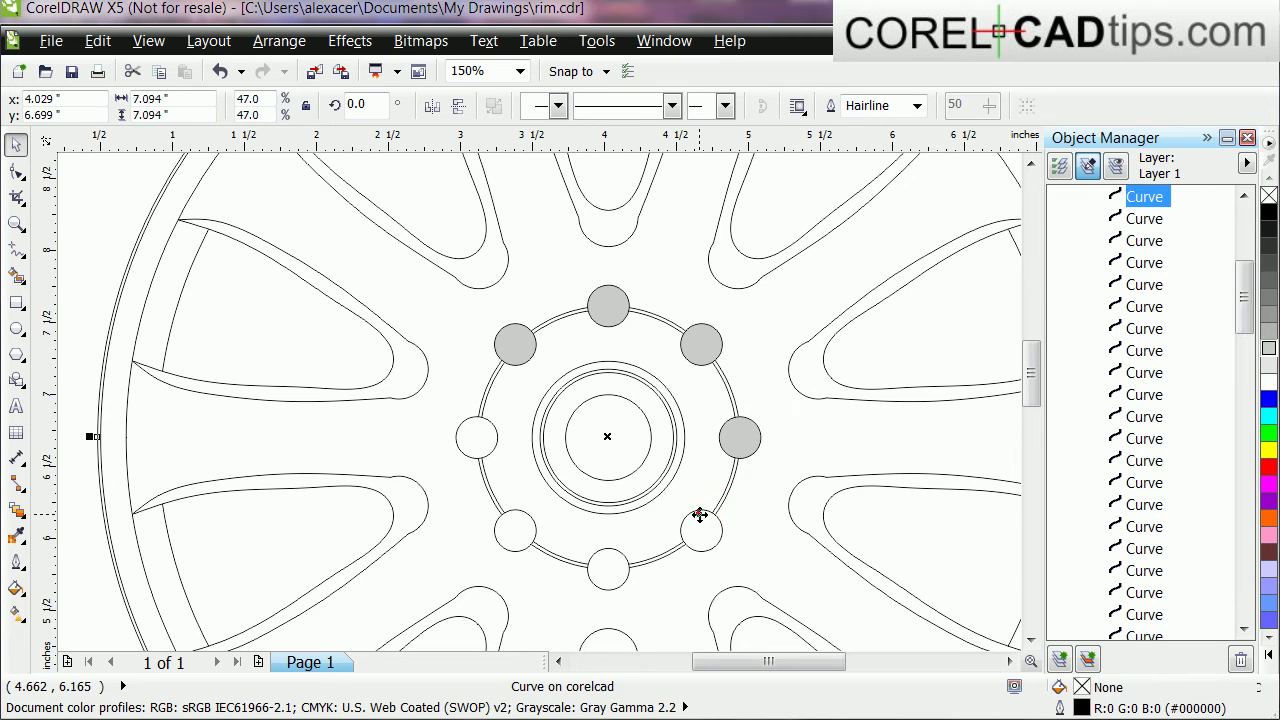
{"action": "left_click", "coordinate": [610, 548], "text": "shift"}
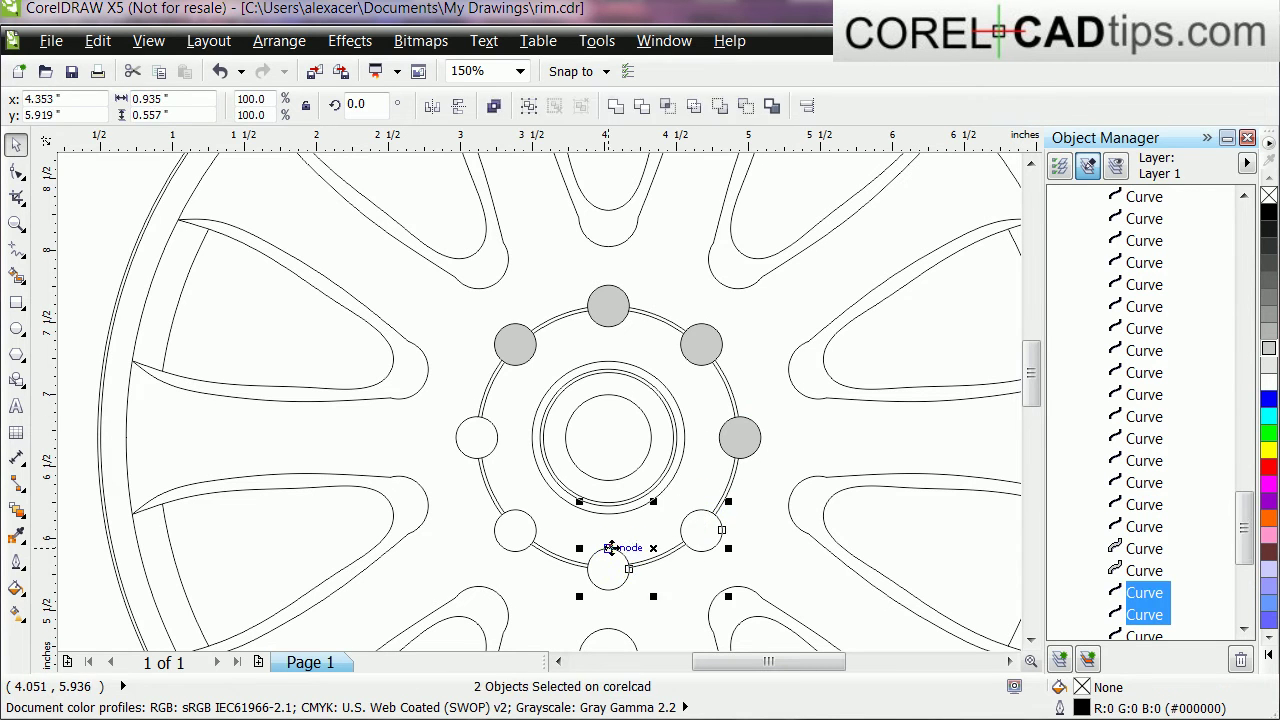
{"action": "left_click", "coordinate": [522, 518], "text": "shift"}
{"action": "left_click", "coordinate": [492, 445], "text": "shift"}
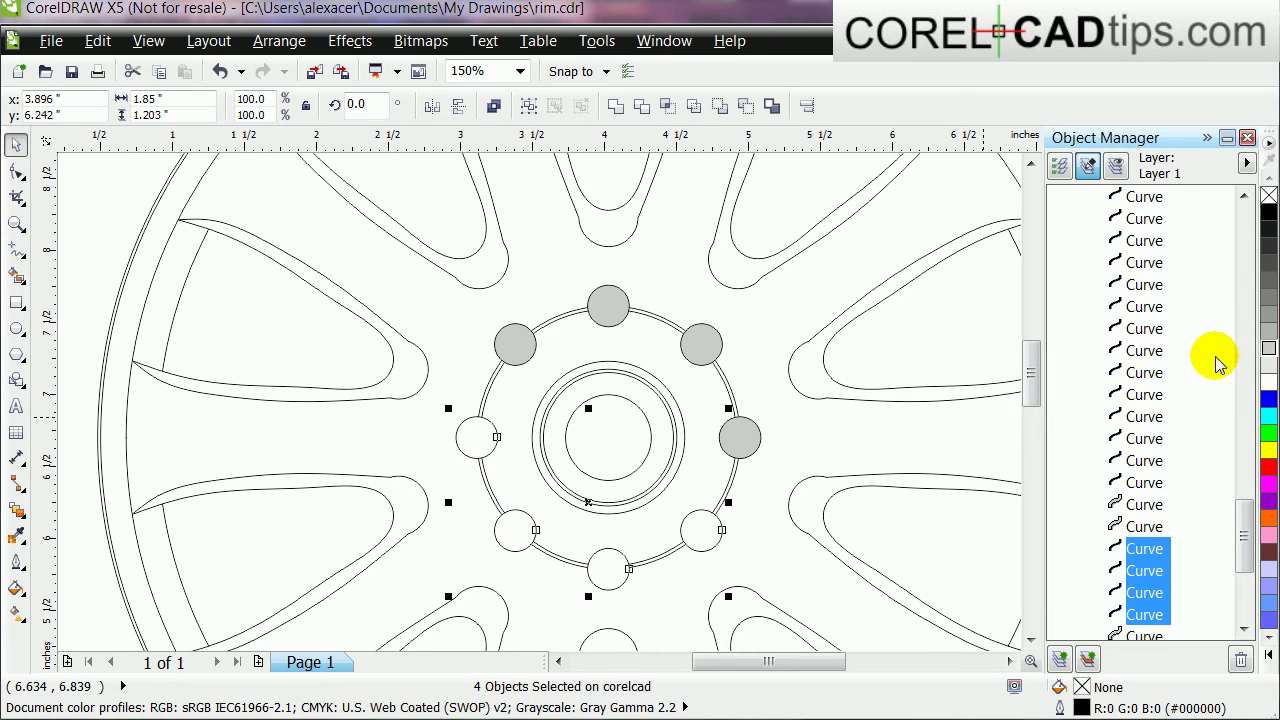
{"action": "left_click", "coordinate": [1262, 348]}
{"action": "scroll", "coordinate": [751, 436], "scroll_direction": "down", "scroll_amount": 1}
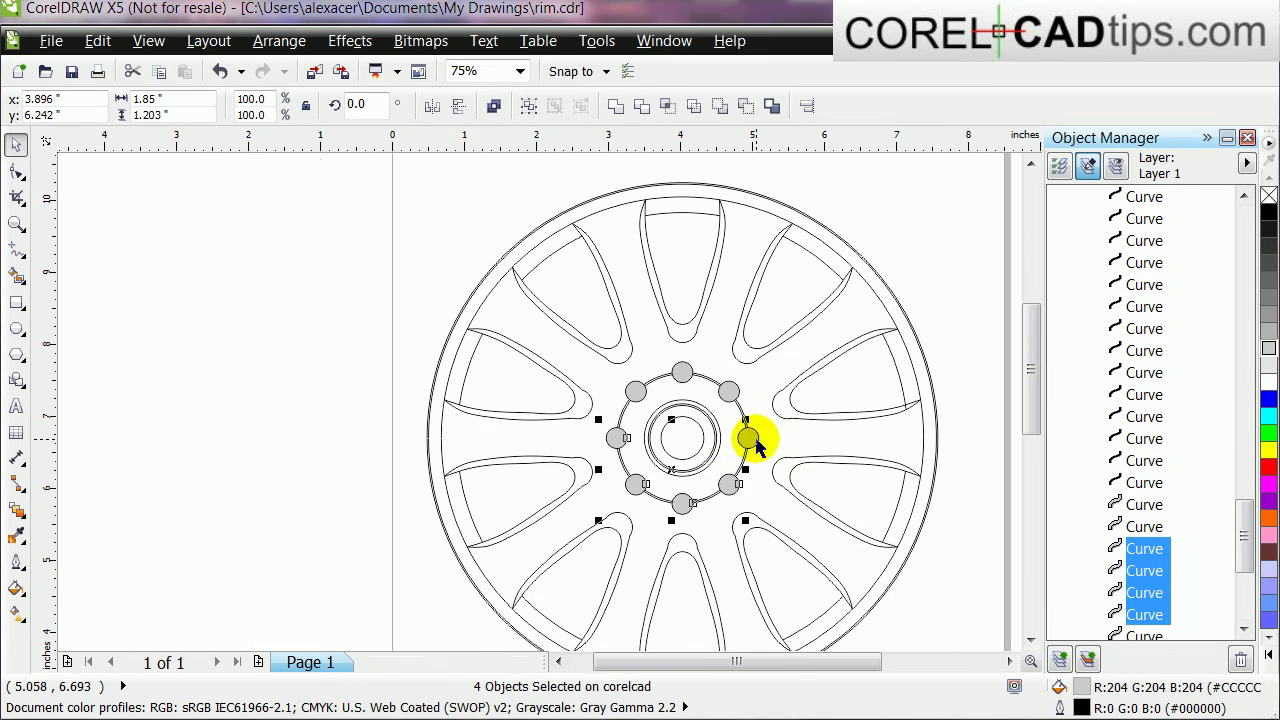
{"action": "left_click", "coordinate": [330, 393]}
{"action": "scroll", "coordinate": [750, 435], "scroll_direction": "up", "scroll_amount": 1}
{"action": "scroll", "coordinate": [750, 435], "scroll_direction": "down", "scroll_amount": 1}
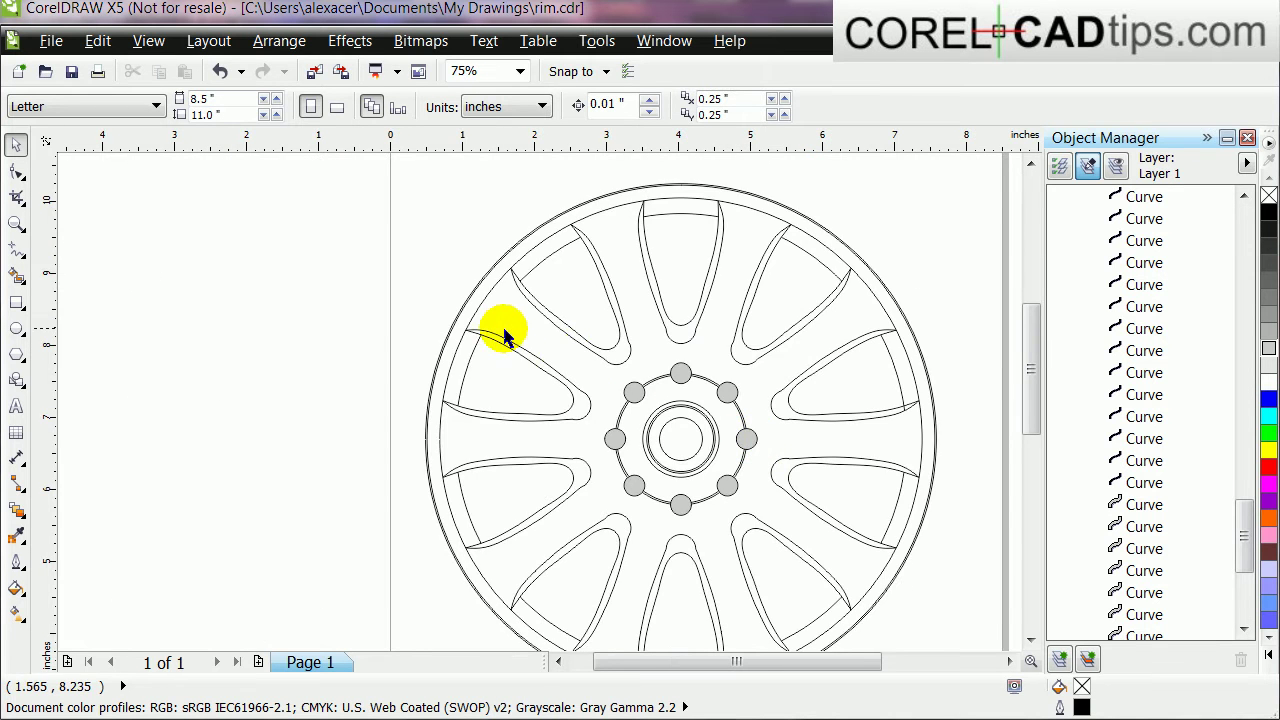
{"action": "scroll", "coordinate": [533, 315], "scroll_direction": "up", "scroll_amount": 1}
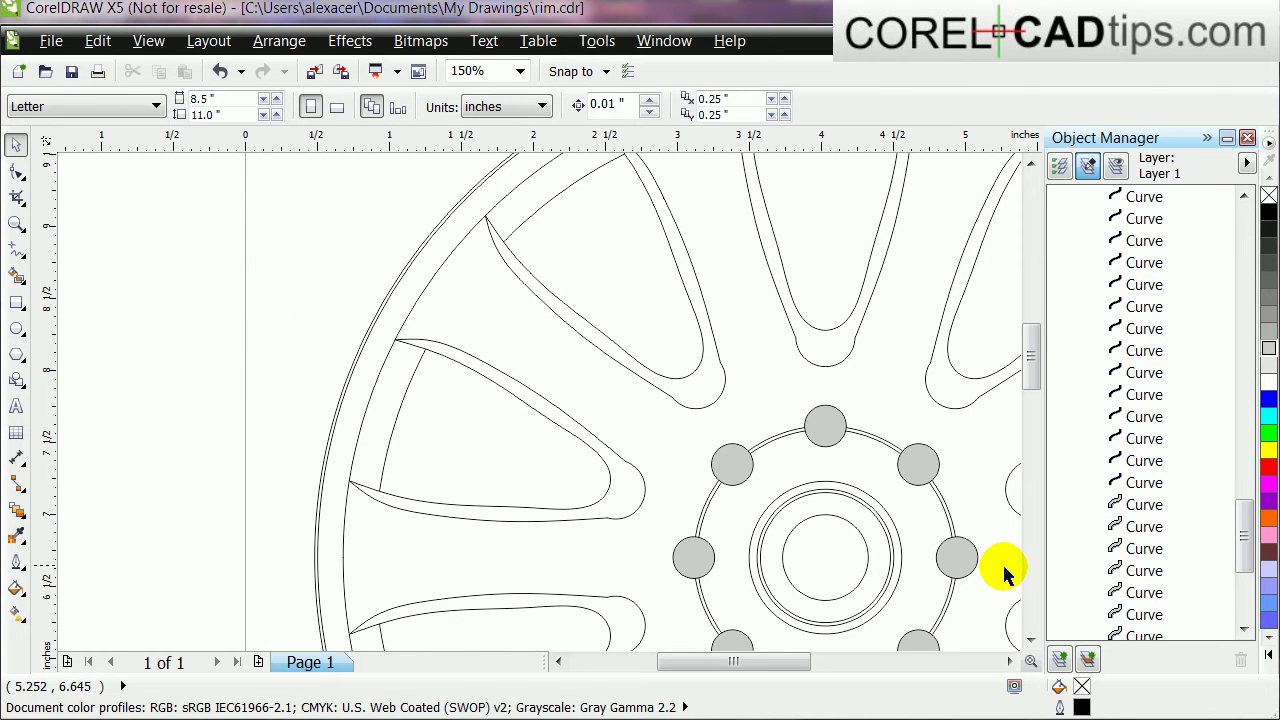
Make Layer 1 the active layer in the Object Manager.
{"action": "left_click", "coordinate": [1030, 640]}
{"action": "left_click", "coordinate": [1010, 661]}
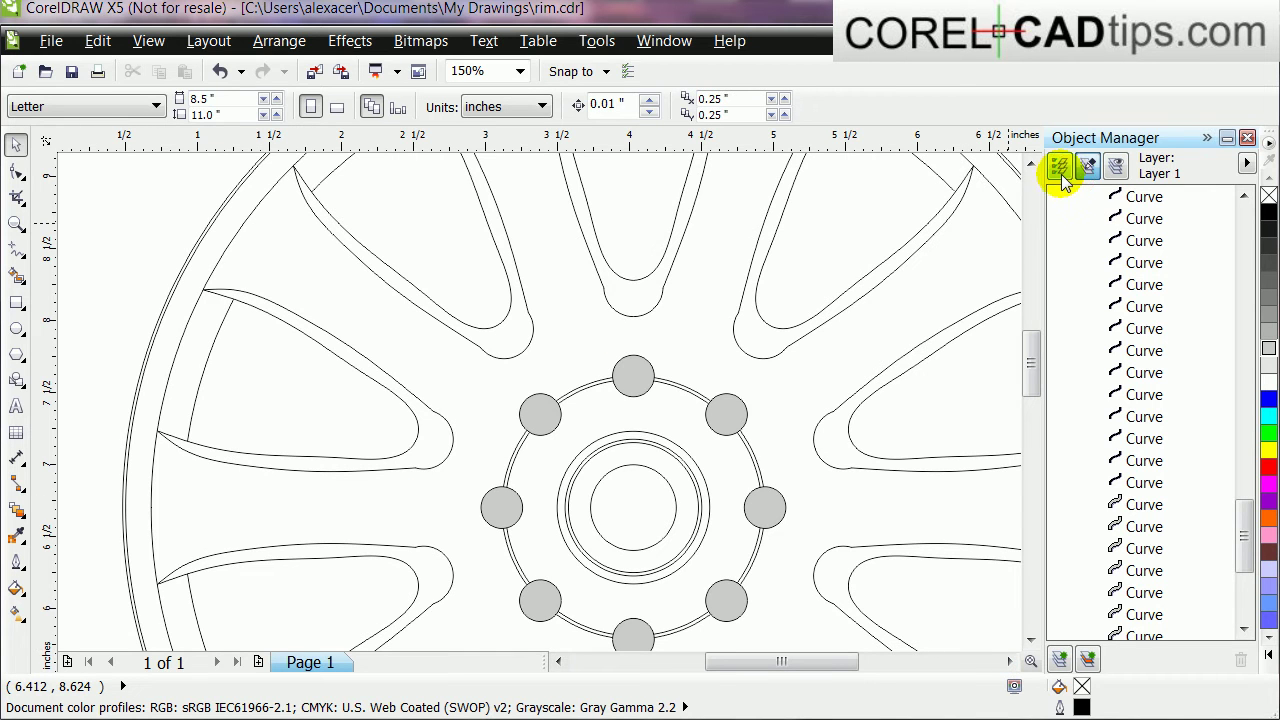
{"action": "left_click_drag", "start_coordinate": [1241, 512], "coordinate": [1222, 330]}
{"action": "left_click_drag", "start_coordinate": [1244, 383], "coordinate": [1230, 195]}
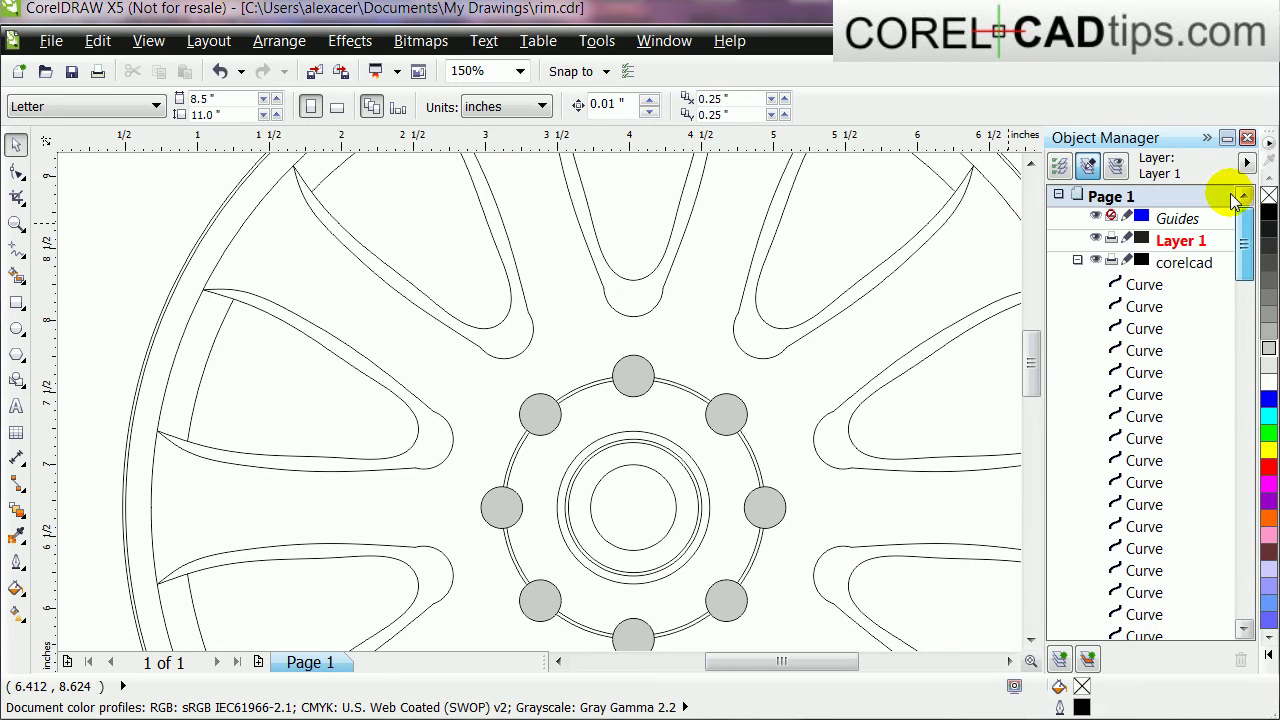
{"action": "left_click", "coordinate": [1183, 245]}
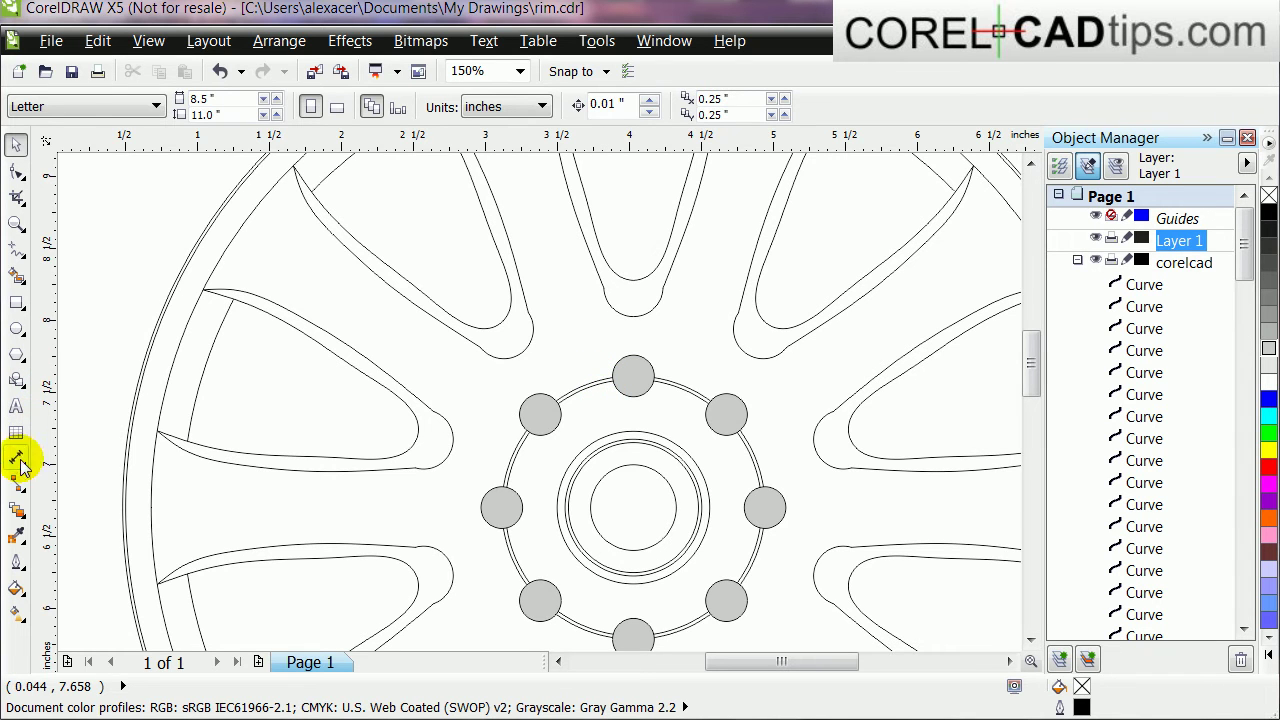
Set Smart Fill to no outline and grey fill, then fill the spoke region.
{"action": "left_click", "coordinate": [18, 277]}
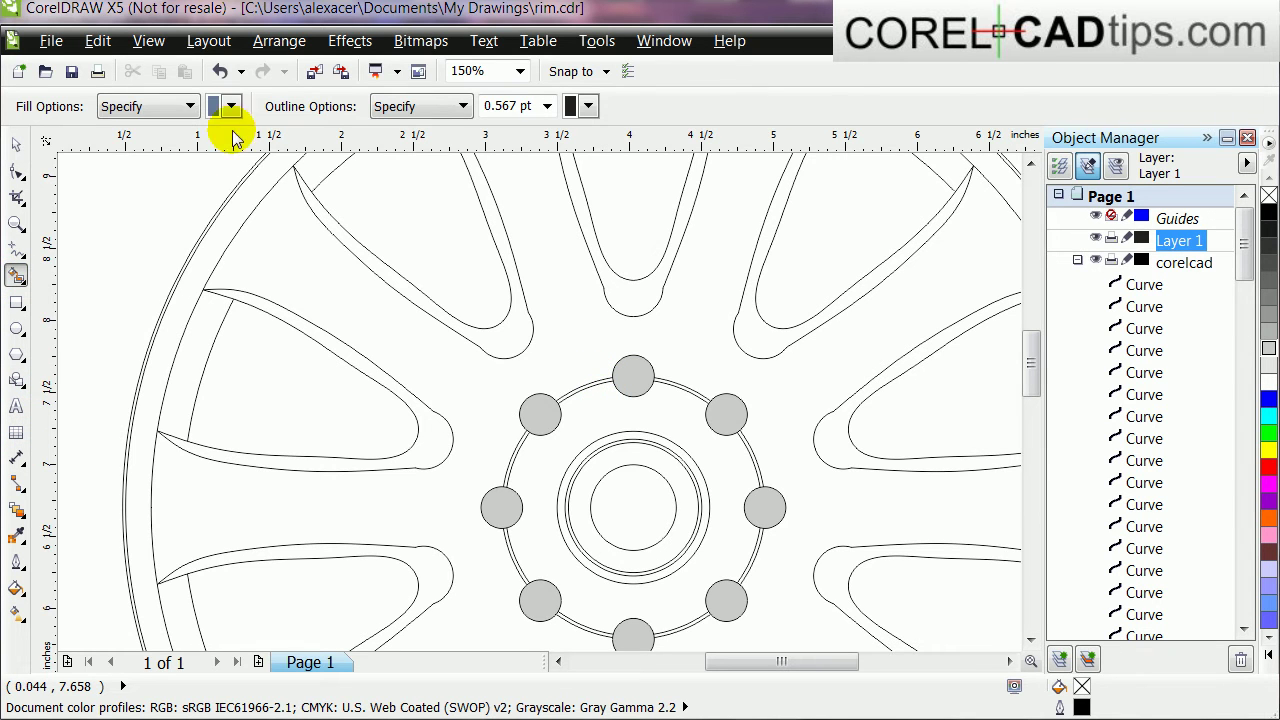
{"action": "left_click", "coordinate": [547, 106]}
{"action": "left_click", "coordinate": [518, 134]}
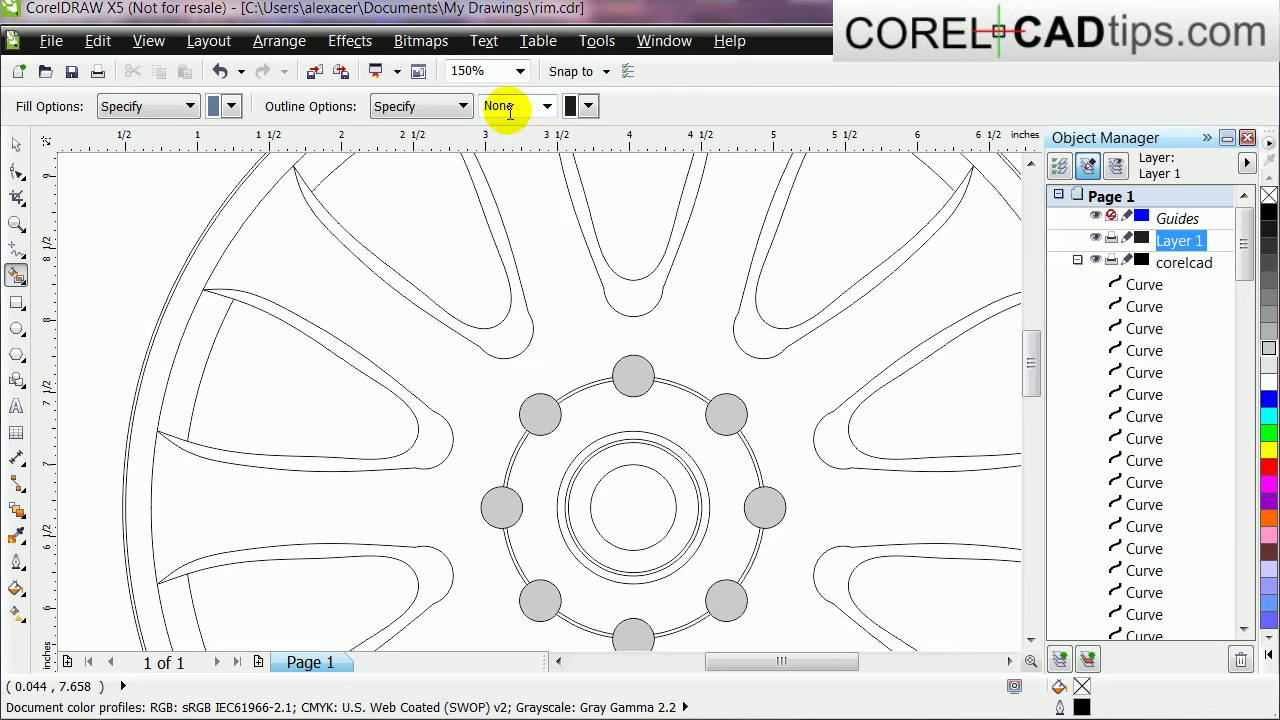
{"action": "left_click", "coordinate": [232, 110]}
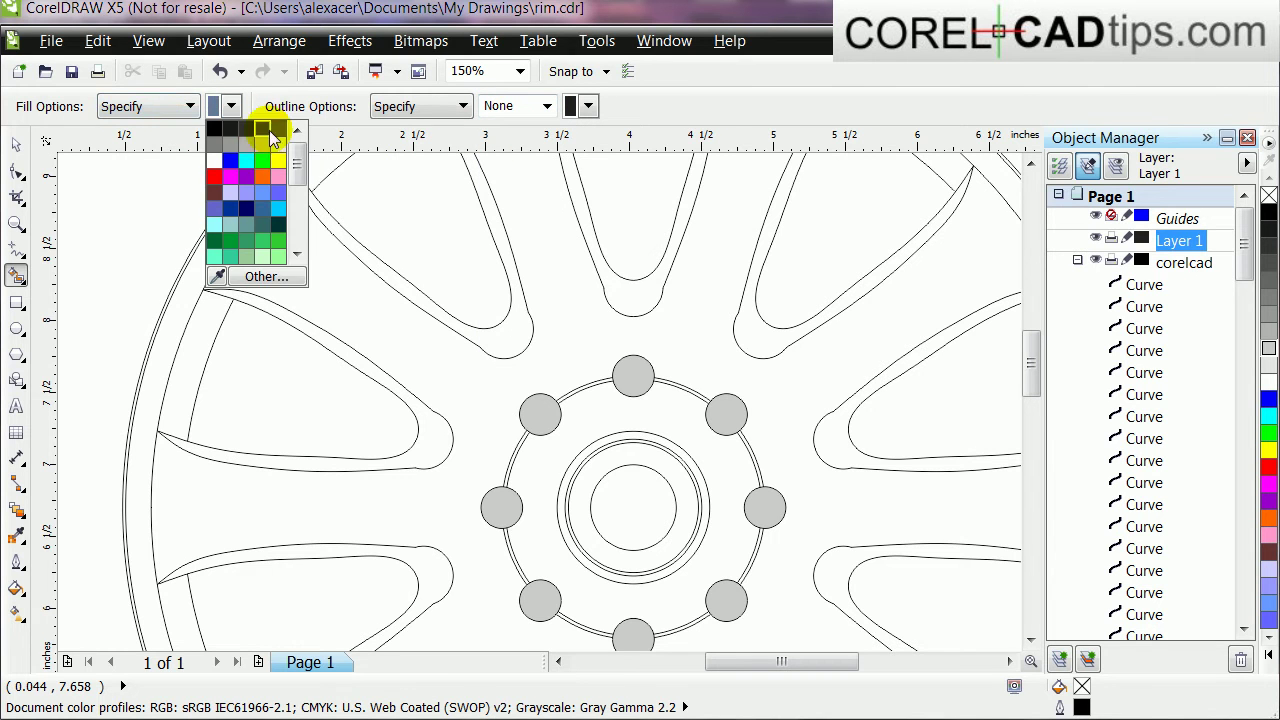
{"action": "left_click", "coordinate": [250, 150]}
{"action": "left_click", "coordinate": [314, 272]}
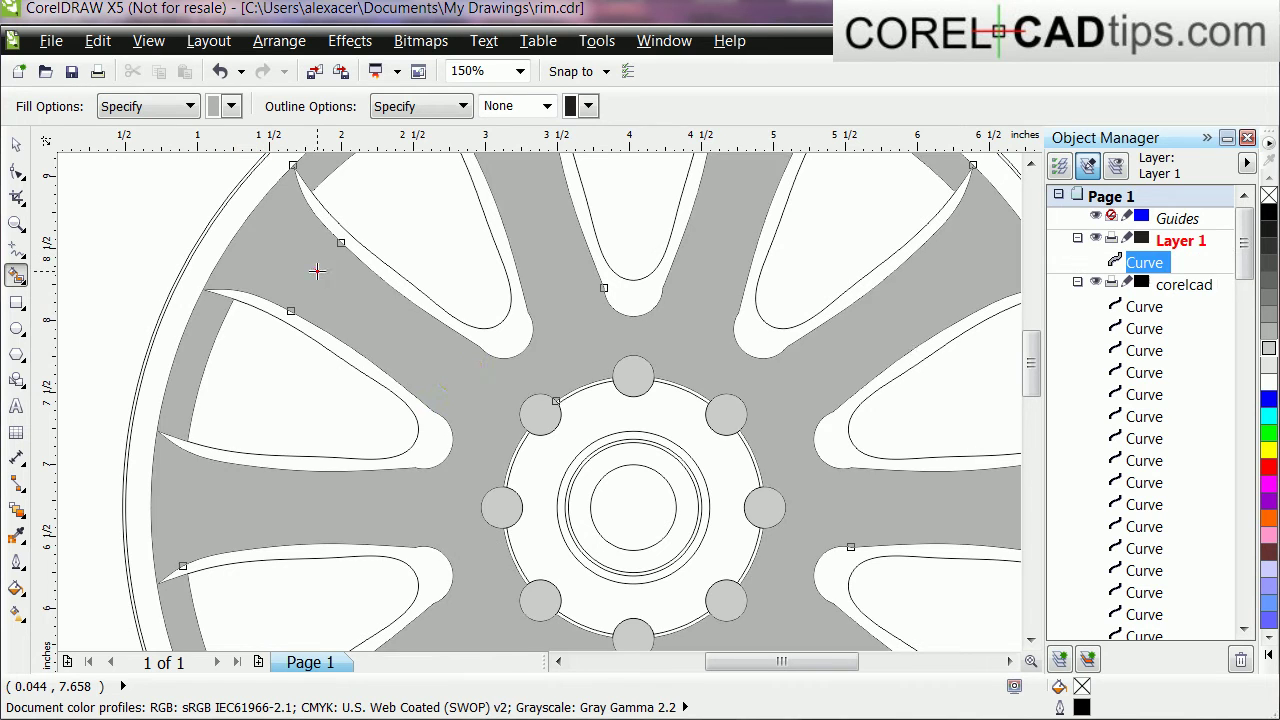
Zoom out to inspect the grey spoke fill, then undo it with Ctrl+Z.
{"action": "key", "text": "F3"}
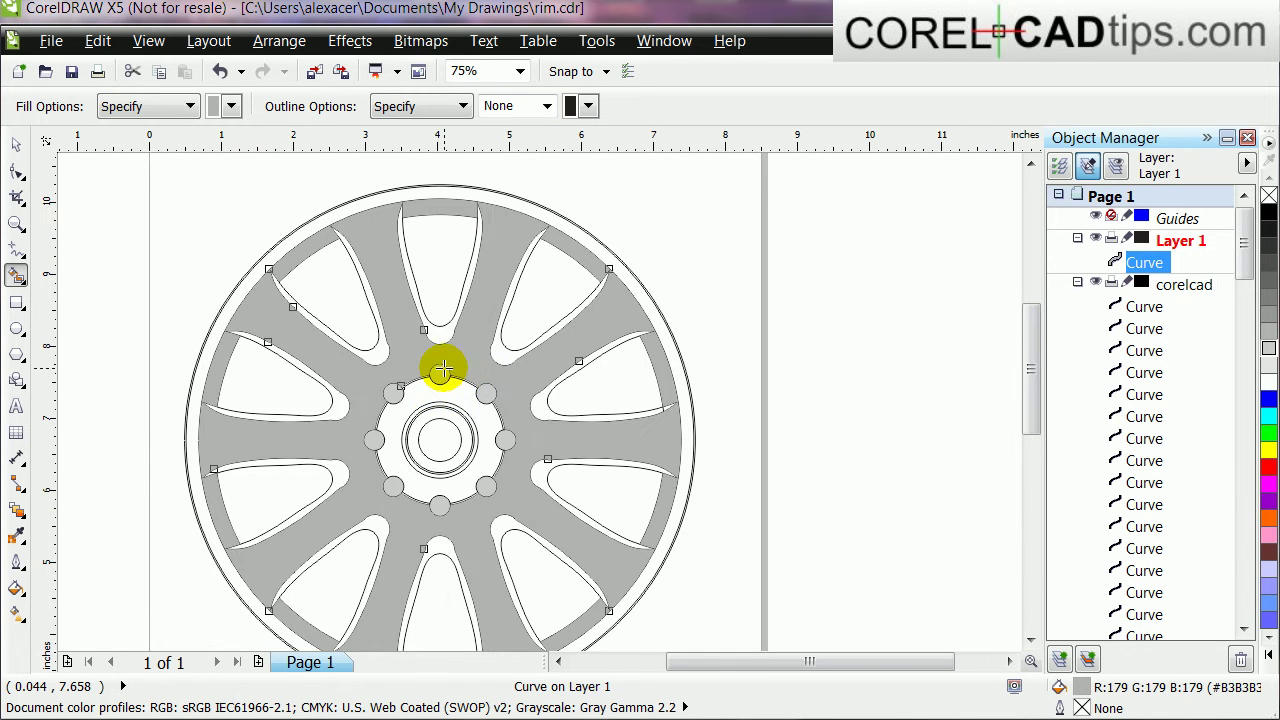
{"action": "scroll", "coordinate": [310, 307], "scroll_direction": "up", "scroll_amount": 2}
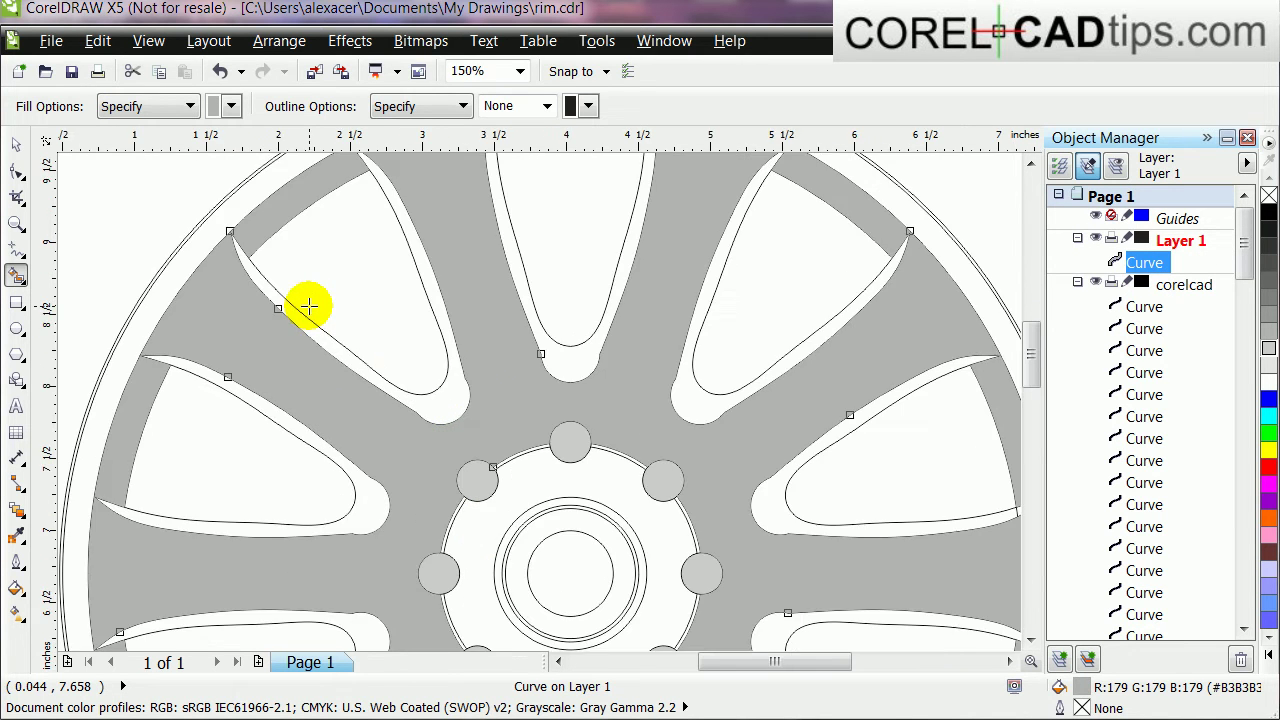
{"action": "scroll", "coordinate": [205, 271], "scroll_direction": "down", "scroll_amount": 2}
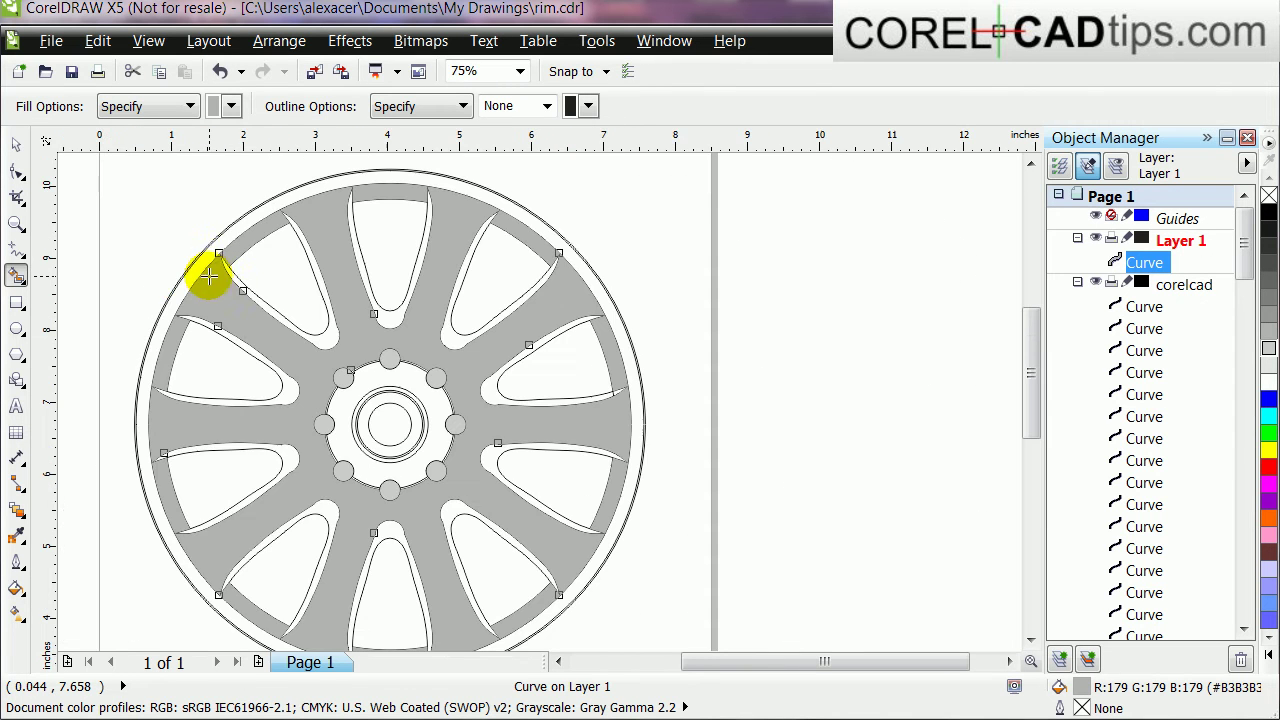
{"action": "scroll", "coordinate": [205, 278], "scroll_direction": "up", "scroll_amount": 4}
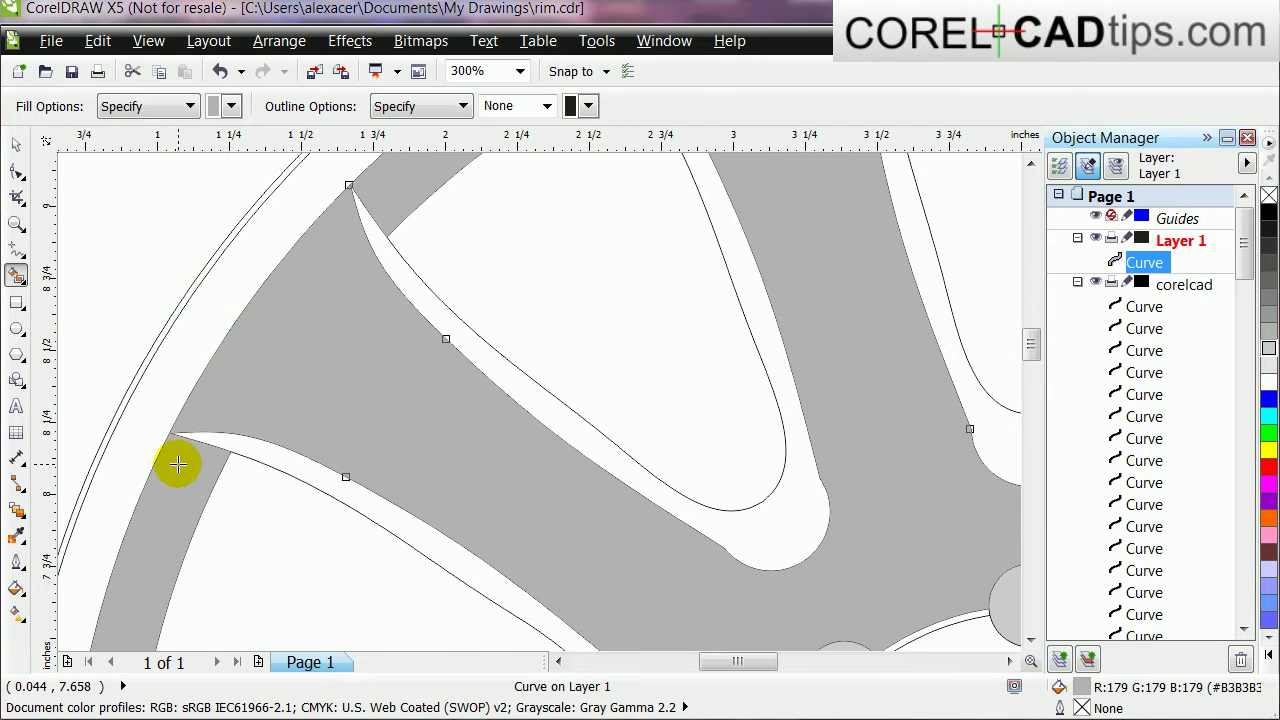
{"action": "scroll", "coordinate": [160, 445], "scroll_direction": "up", "scroll_amount": 10}
{"action": "scroll", "coordinate": [368, 365], "scroll_direction": "down", "scroll_amount": 4}
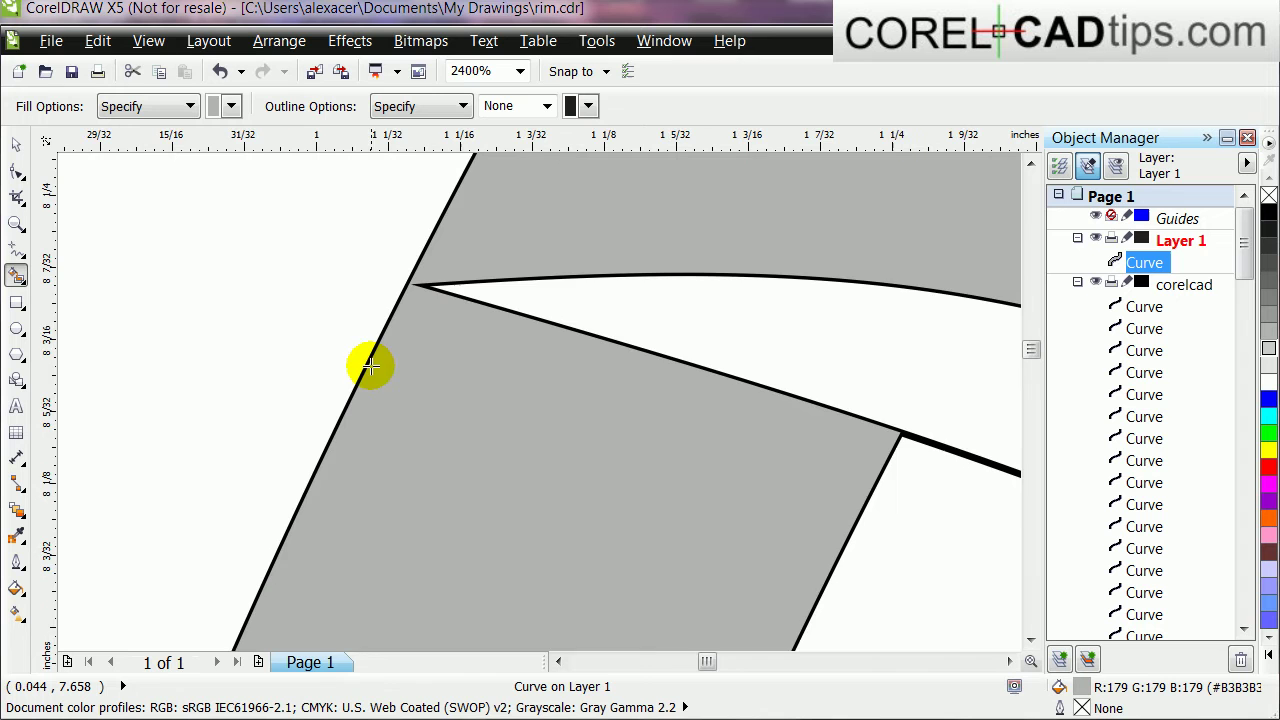
{"action": "scroll", "coordinate": [415, 306], "scroll_direction": "up", "scroll_amount": 4}
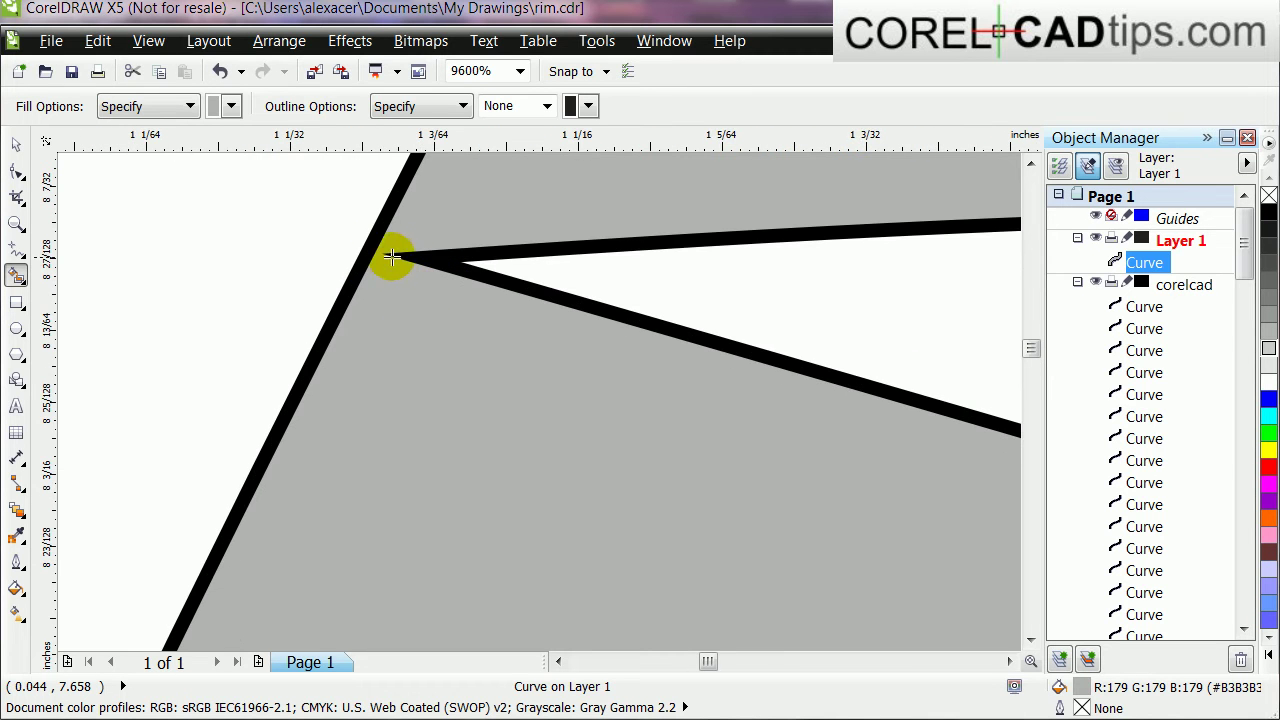
{"action": "scroll", "coordinate": [466, 297], "scroll_direction": "down", "scroll_amount": 8}
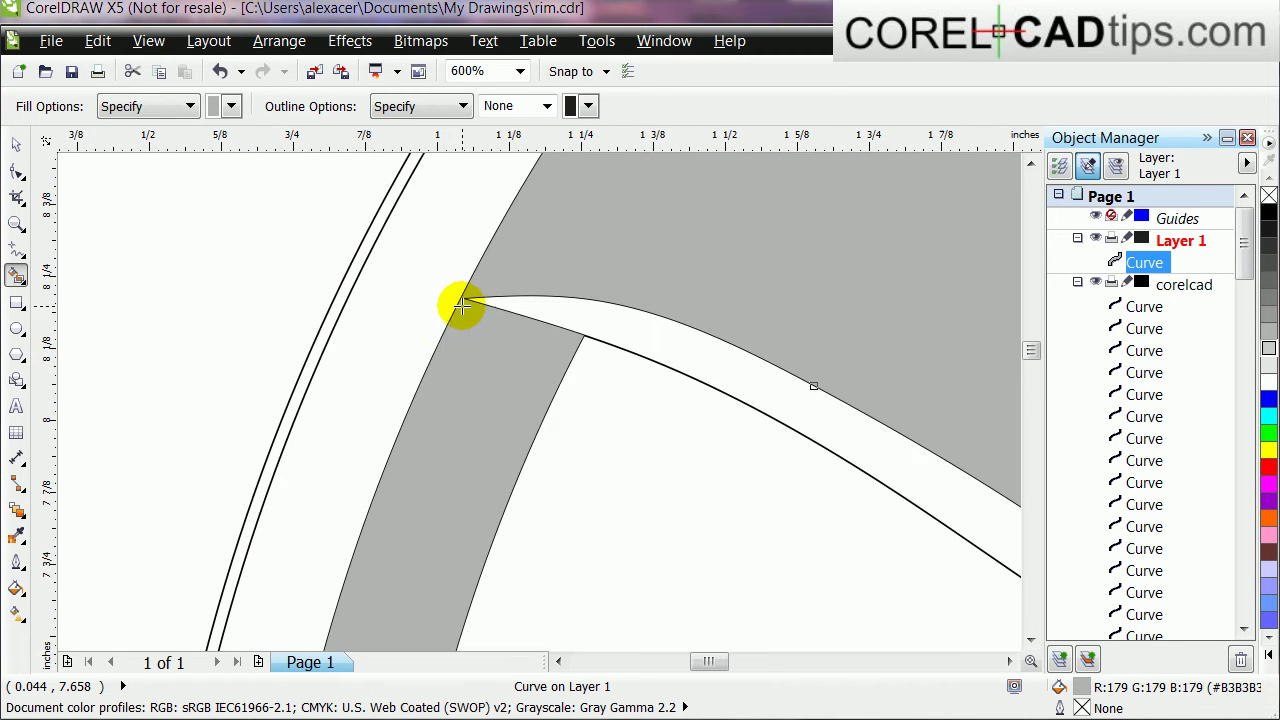
{"action": "key", "text": "ctrl+z"}
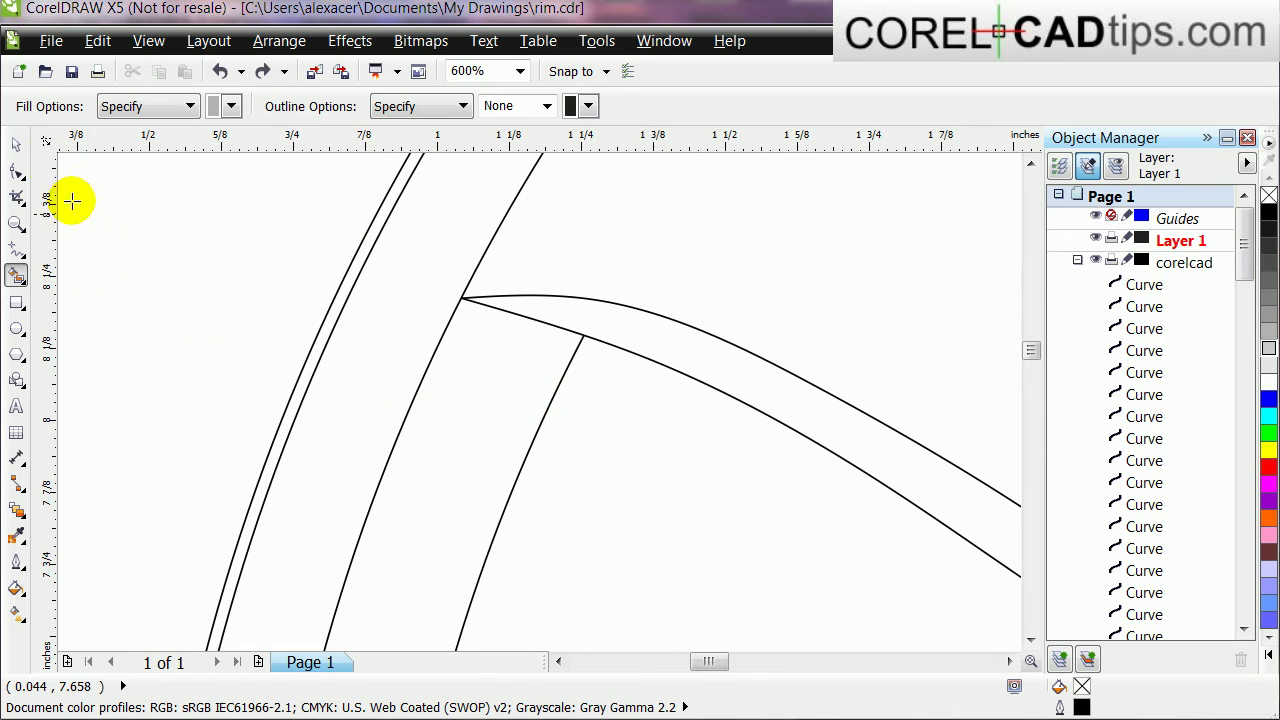
Scale the outer rim circle to about 99% (6.698 to 6.668 inches), then deselect it.
{"action": "left_click", "coordinate": [19, 143]}
{"action": "scroll", "coordinate": [894, 371], "scroll_direction": "down", "scroll_amount": 6}
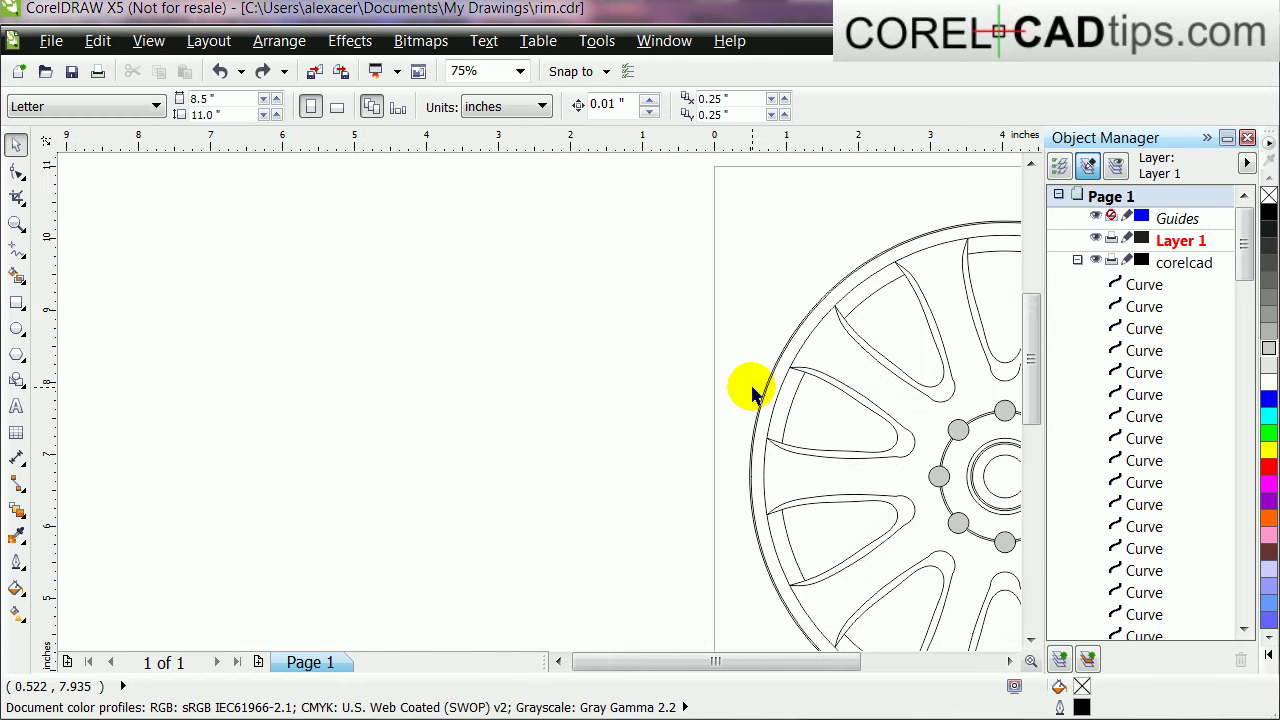
{"action": "left_click", "coordinate": [1010, 661]}
{"action": "left_click", "coordinate": [1010, 661]}
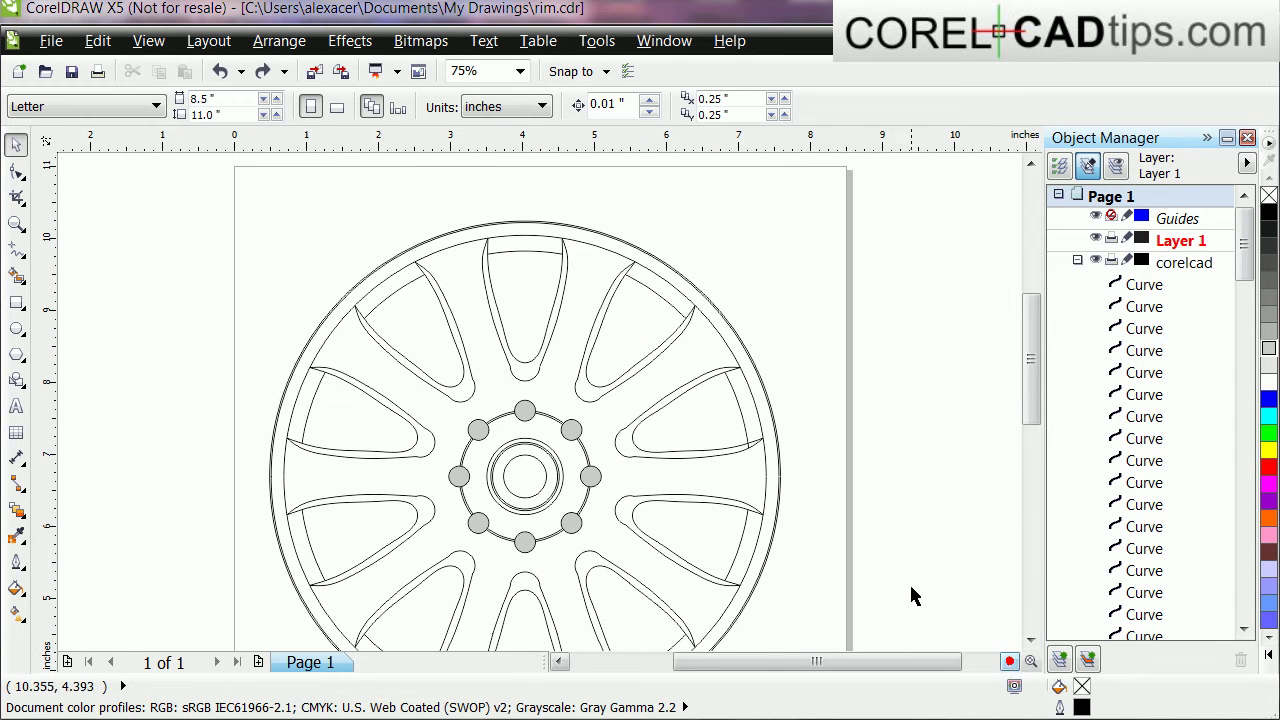
{"action": "scroll", "coordinate": [491, 457], "scroll_direction": "up", "scroll_amount": 3}
{"action": "scroll", "coordinate": [514, 457], "scroll_direction": "down", "scroll_amount": 3}
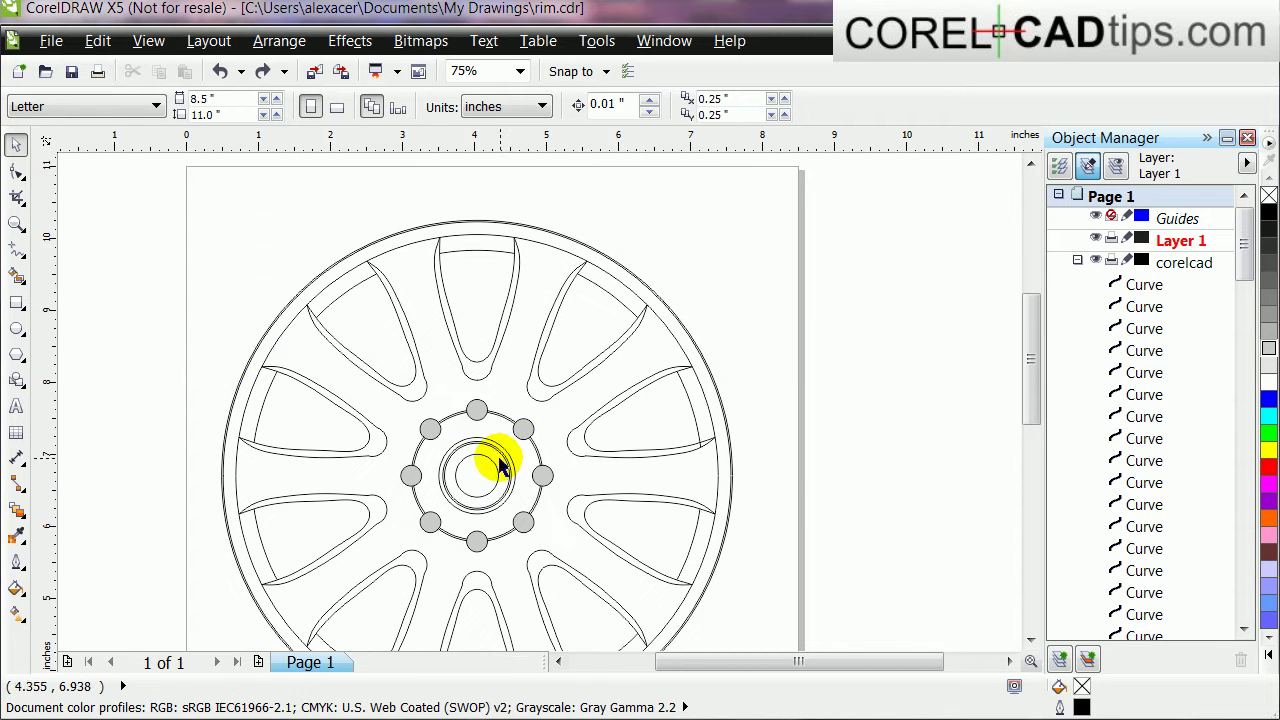
{"action": "scroll", "coordinate": [278, 345], "scroll_direction": "up", "scroll_amount": 1}
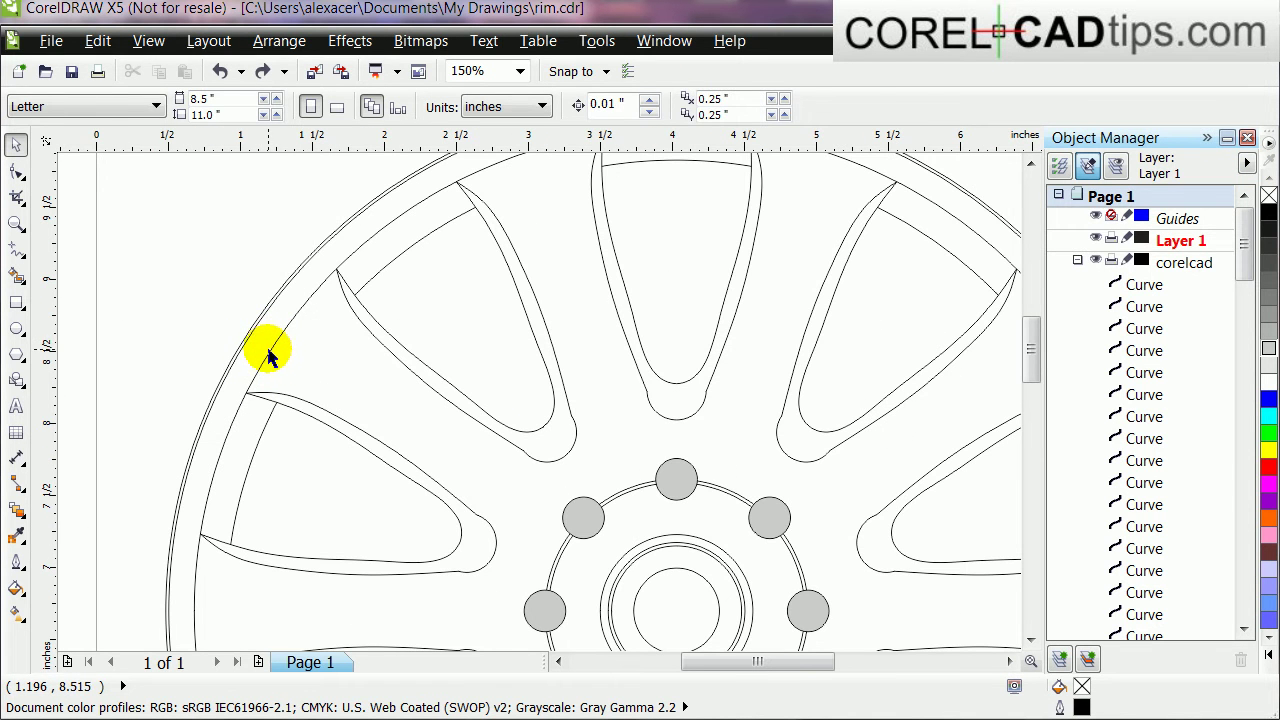
{"action": "left_click", "coordinate": [268, 353]}
{"action": "scroll", "coordinate": [272, 356], "scroll_direction": "down", "scroll_amount": 2}
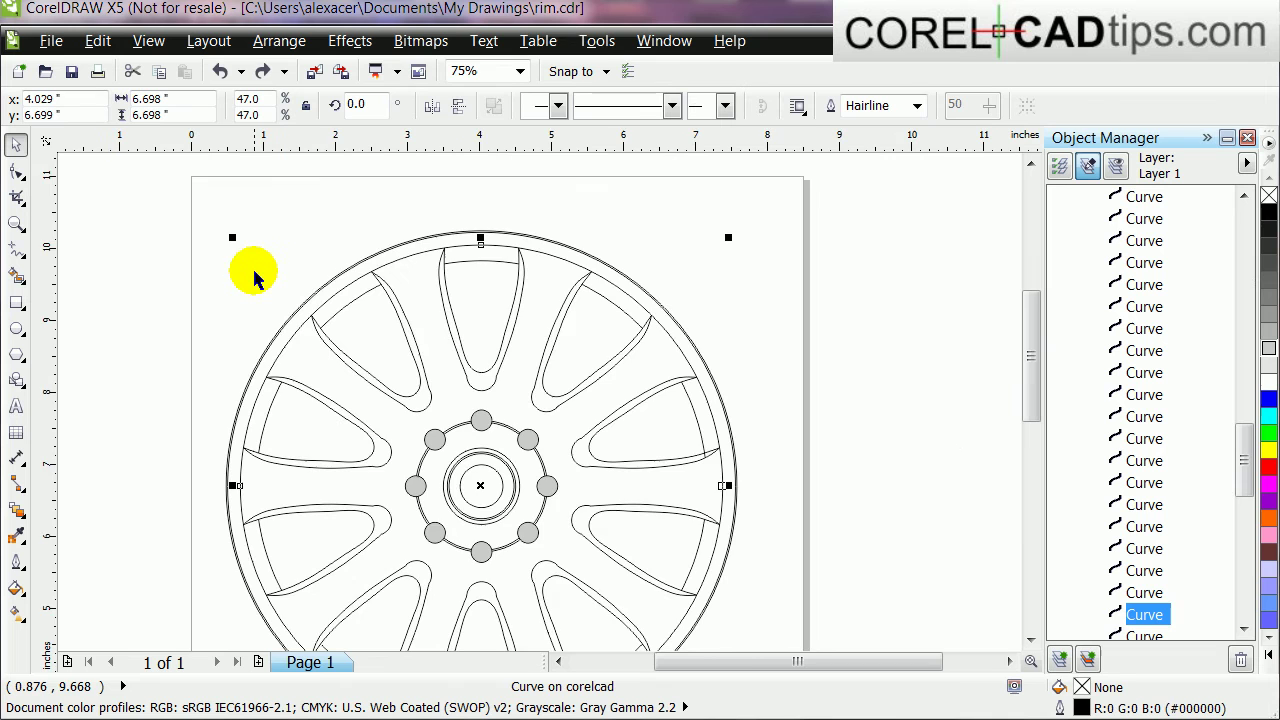
{"action": "scroll", "coordinate": [255, 275], "scroll_direction": "up", "scroll_amount": 2}
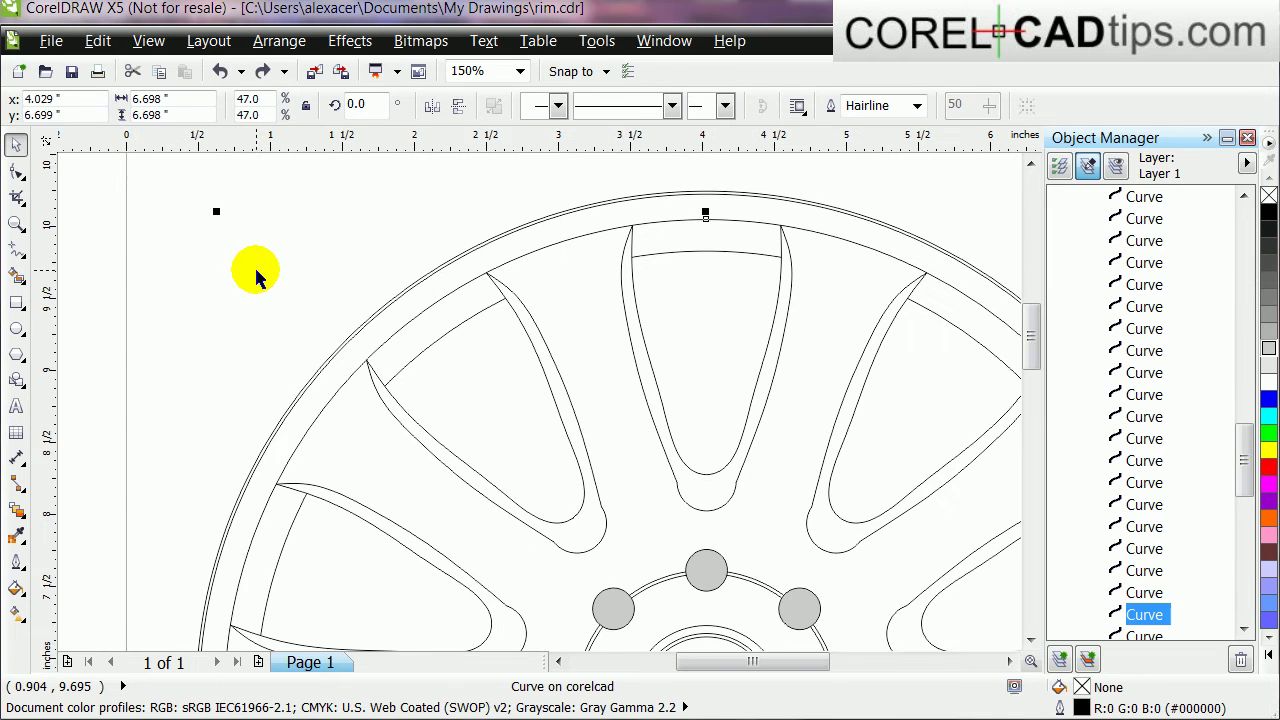
{"action": "left_click", "coordinate": [219, 212]}
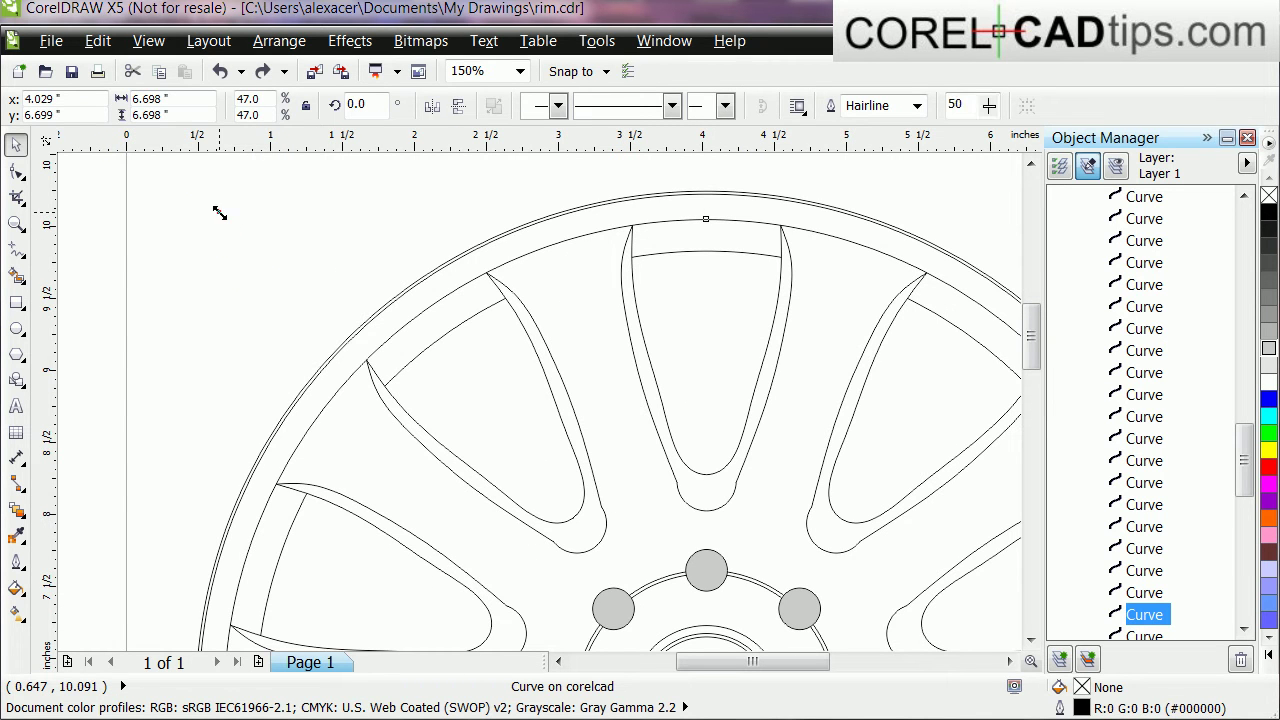
{"action": "left_click_drag", "start_coordinate": [219, 212], "coordinate": [219, 208]}
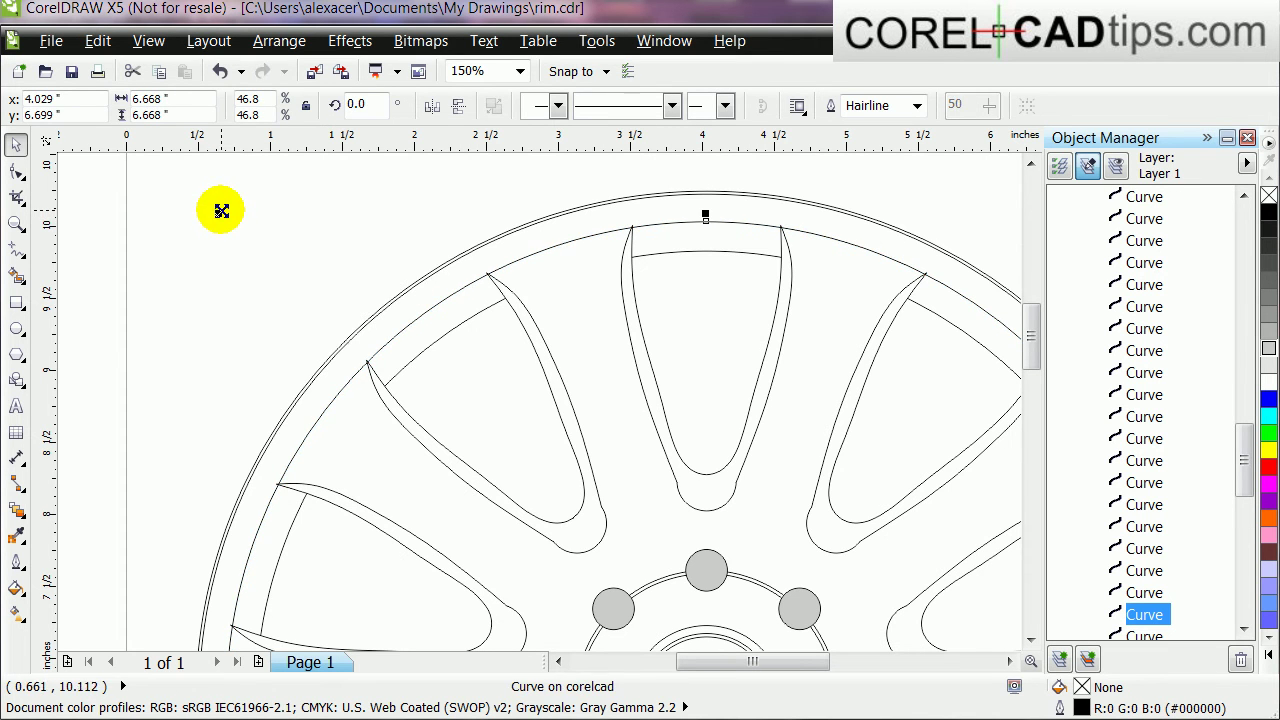
{"action": "left_click", "coordinate": [121, 323]}
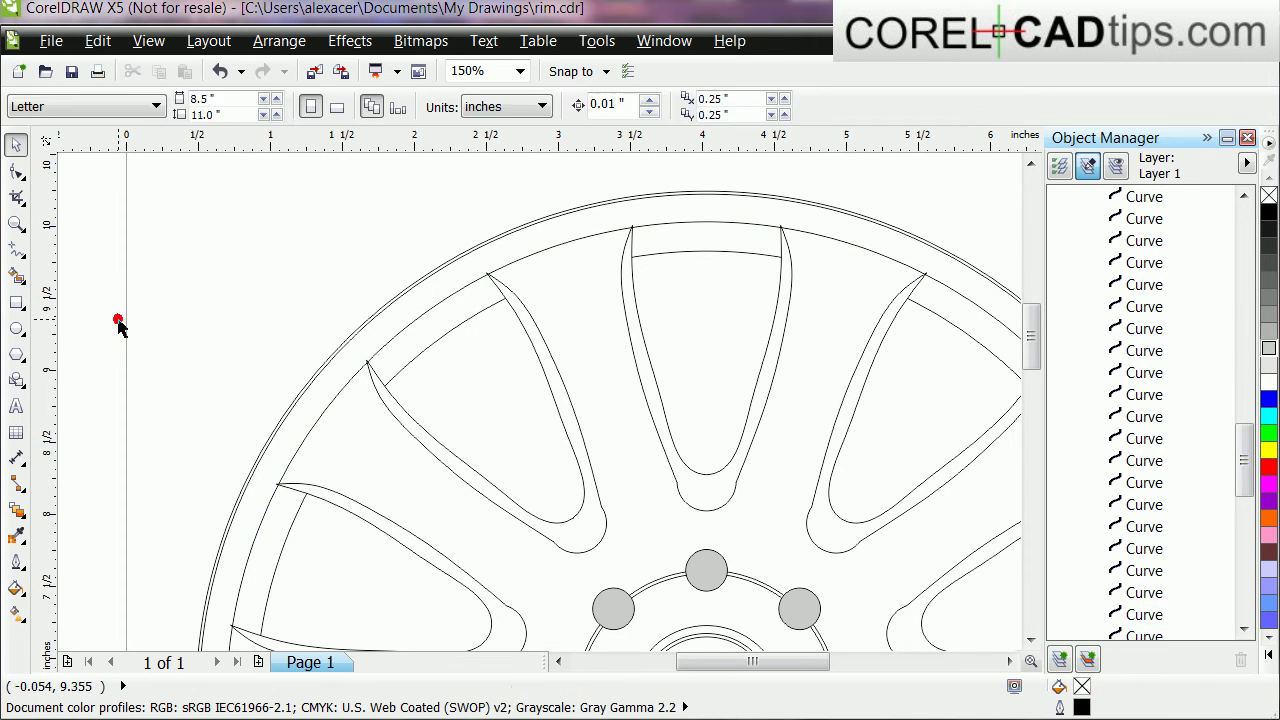
Smart-fill the spokes and hub area with light grey (179,179,179), then deselect and fit the wheel in view.
{"action": "left_click", "coordinate": [17, 272]}
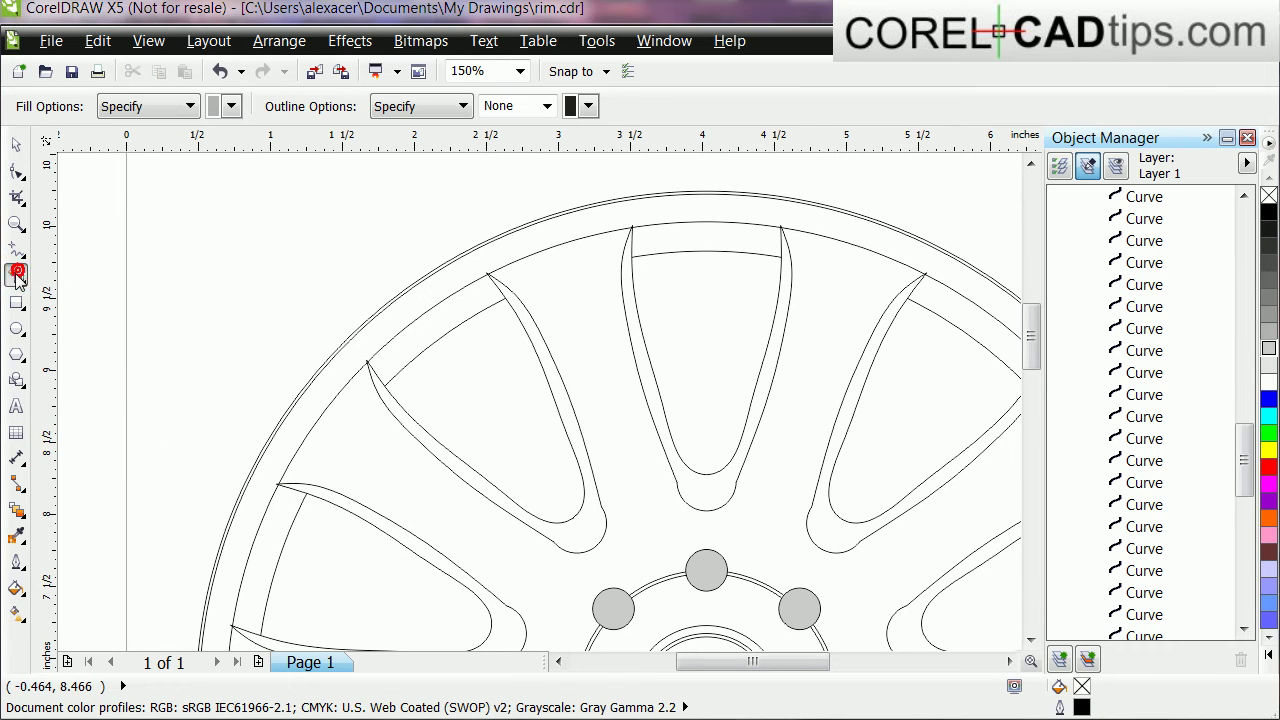
{"action": "left_click", "coordinate": [367, 470]}
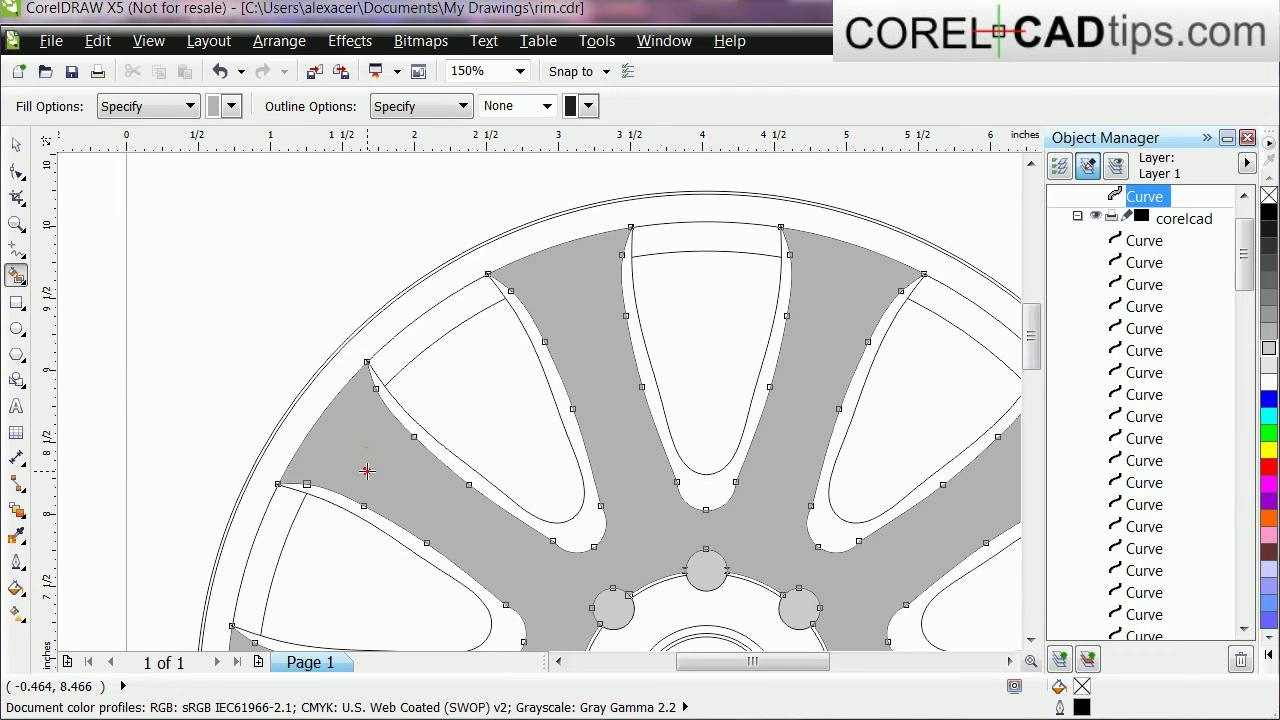
{"action": "left_click", "coordinate": [17, 145]}
{"action": "left_click", "coordinate": [280, 240]}
{"action": "key", "text": "F4"}
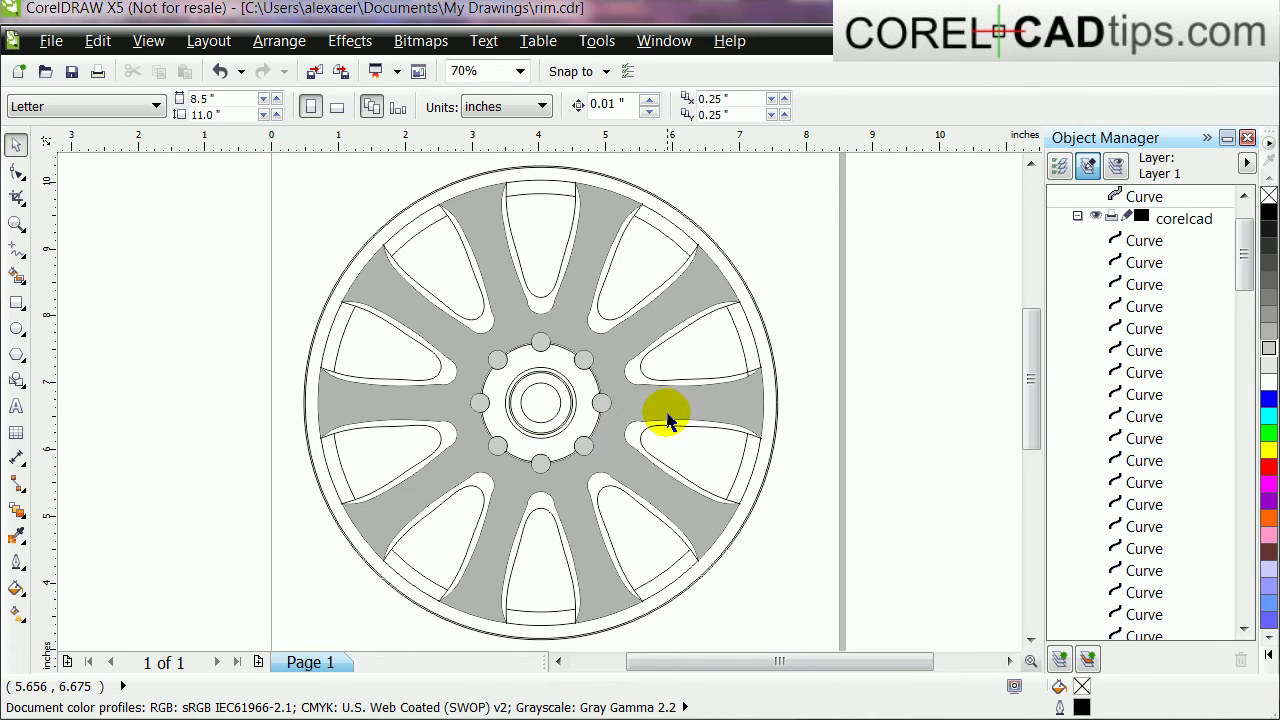
{"action": "scroll", "coordinate": [419, 393], "scroll_direction": "up", "scroll_amount": 2}
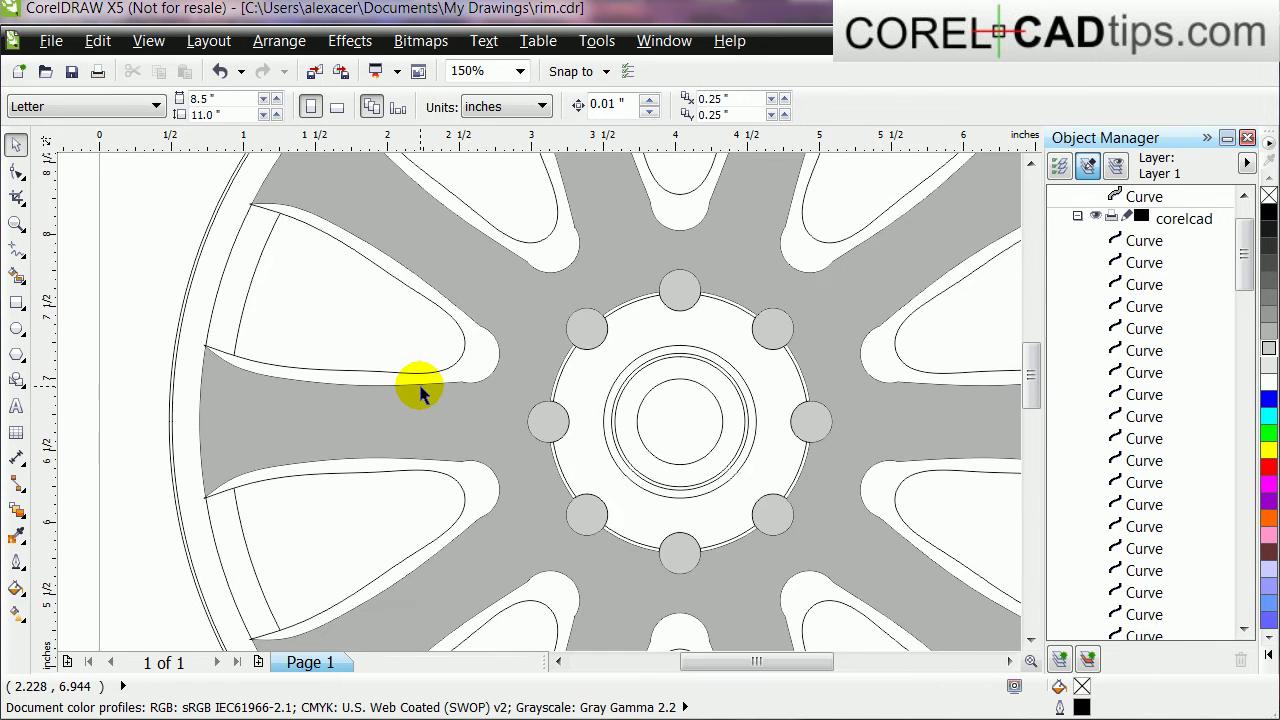
{"action": "left_click", "coordinate": [421, 382]}
{"action": "scroll", "coordinate": [421, 382], "scroll_direction": "down", "scroll_amount": 2}
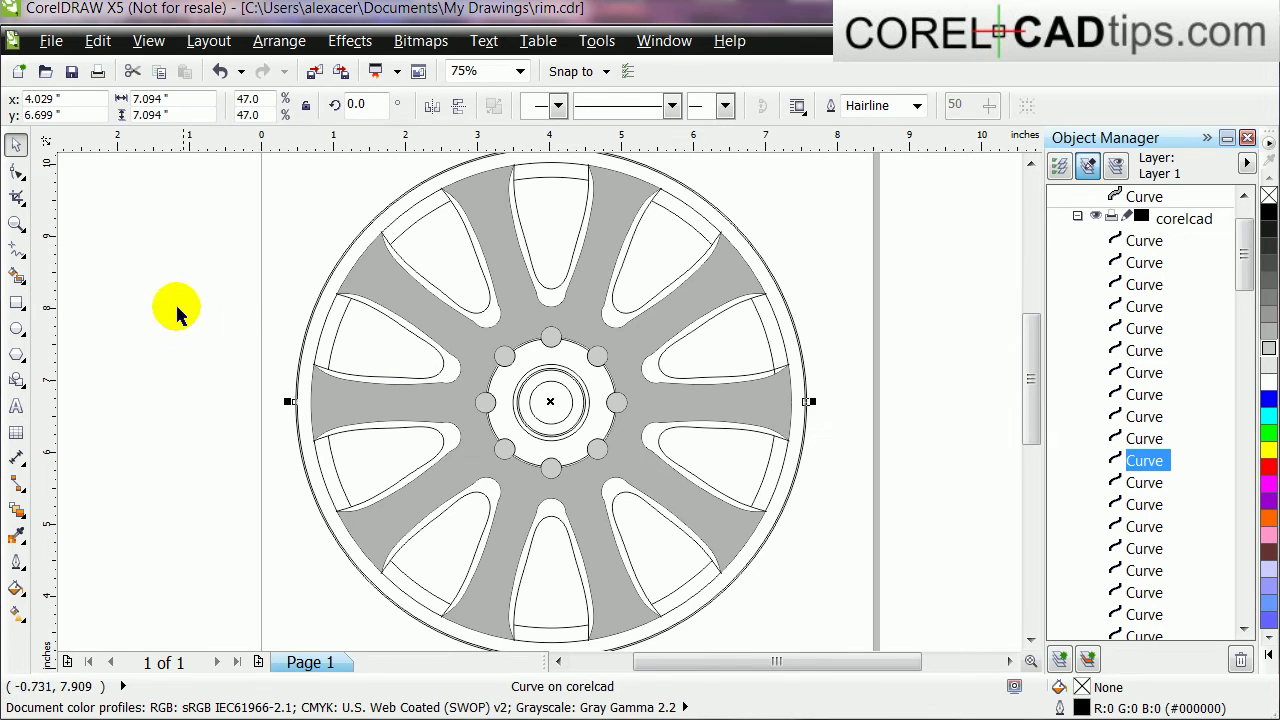
{"action": "left_click", "coordinate": [165, 303]}
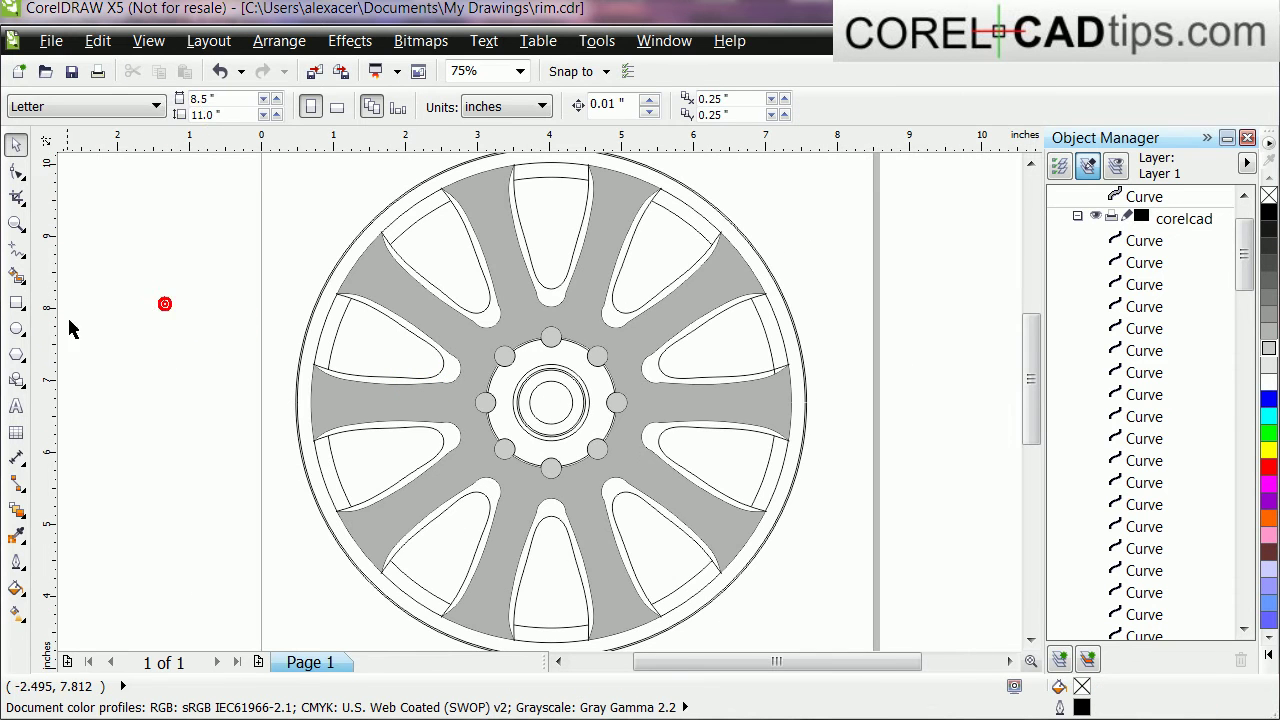
Switch Smart Fill to 50% grey and shade the edges of seven spoke openings.
{"action": "left_click", "coordinate": [18, 277]}
{"action": "left_click", "coordinate": [230, 106]}
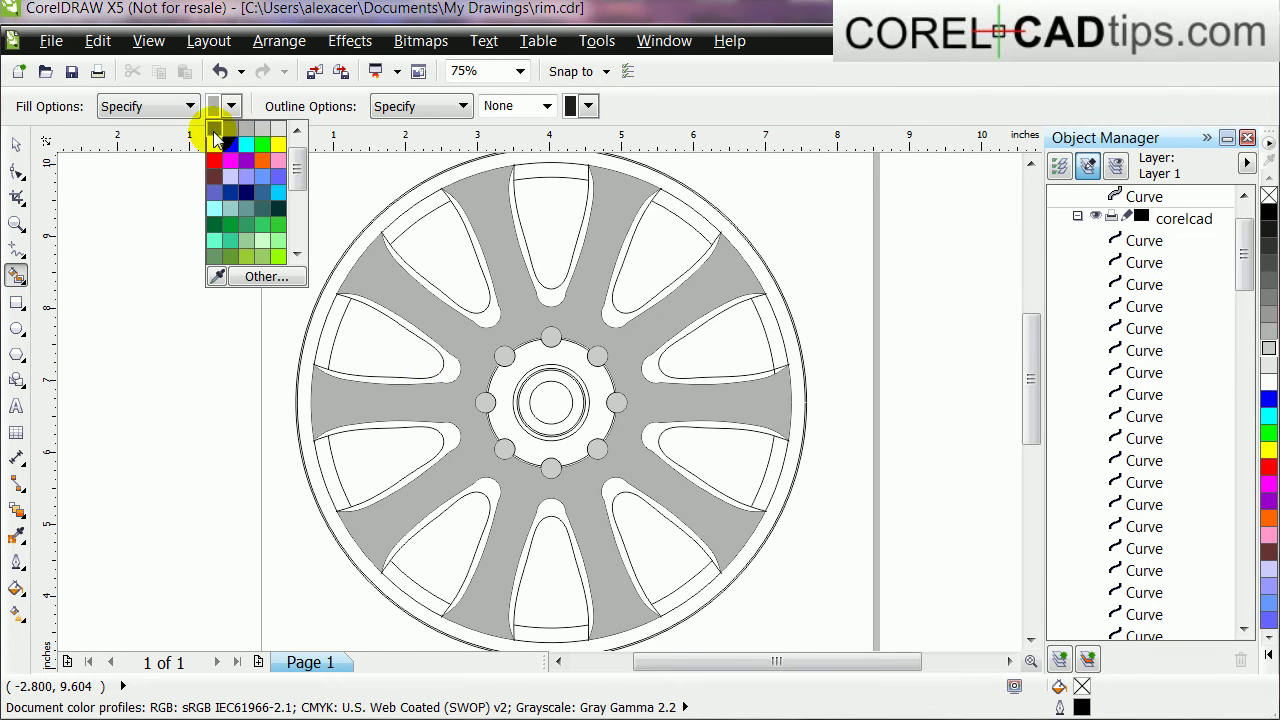
{"action": "left_click", "coordinate": [214, 130]}
{"action": "scroll", "coordinate": [420, 284], "scroll_direction": "up", "scroll_amount": 2}
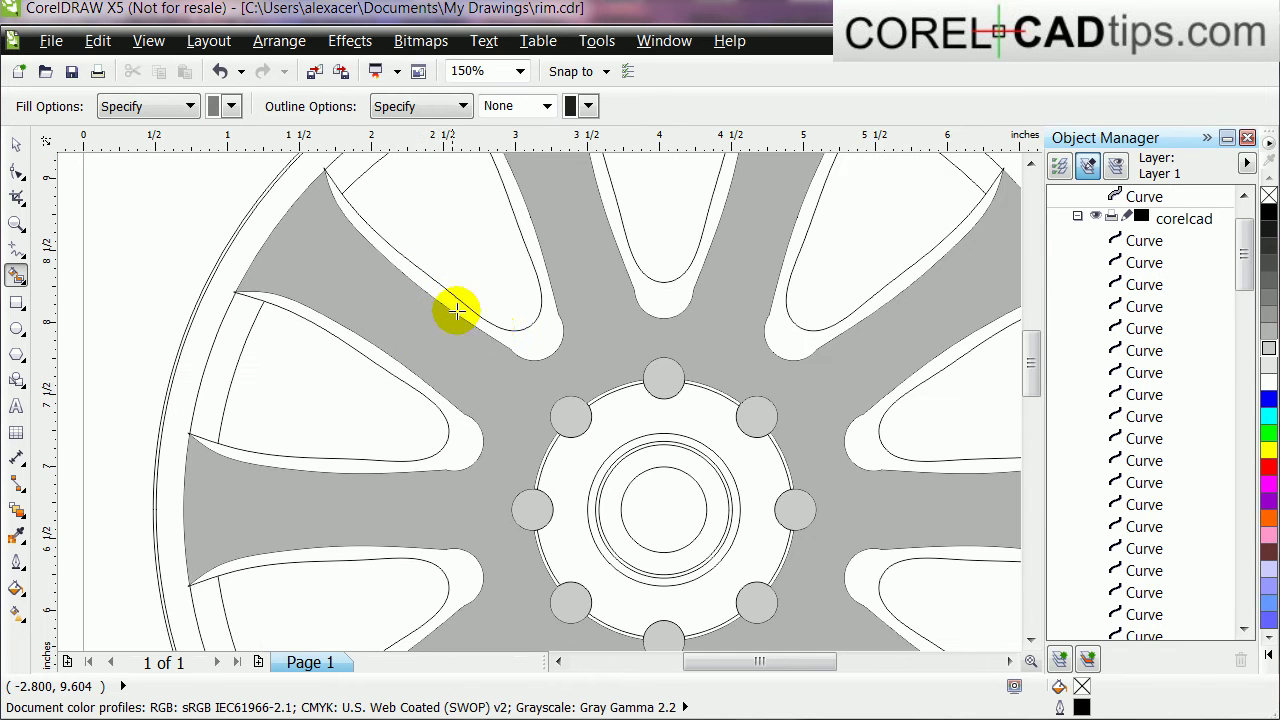
{"action": "left_click", "coordinate": [491, 329]}
{"action": "left_click", "coordinate": [505, 463]}
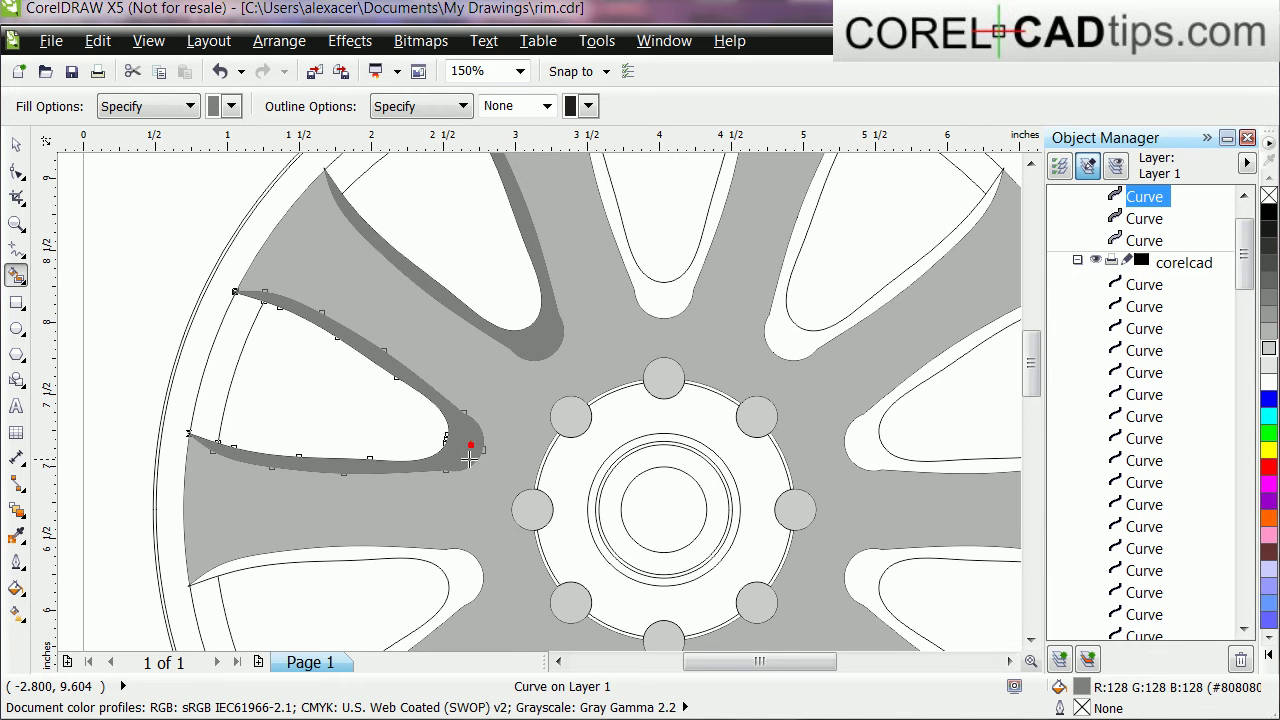
{"action": "left_click", "coordinate": [466, 563]}
{"action": "left_click", "coordinate": [671, 299]}
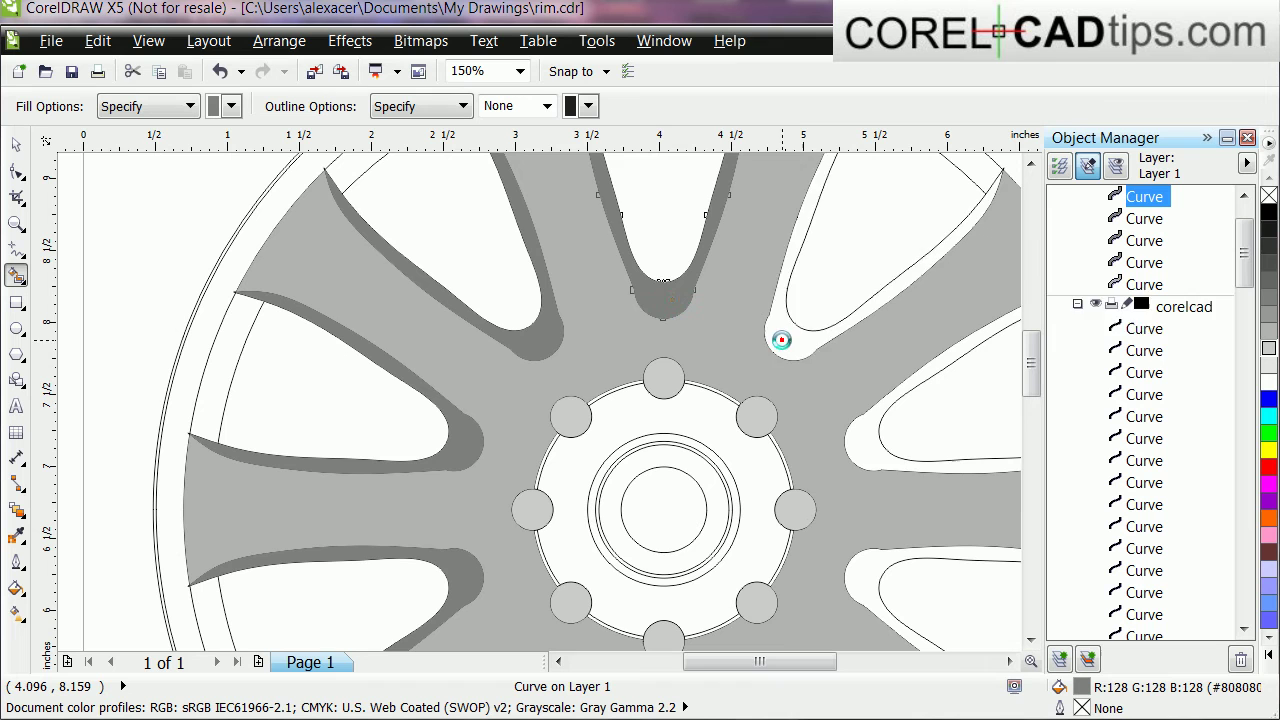
{"action": "left_click", "coordinate": [778, 336]}
{"action": "left_click", "coordinate": [871, 441]}
{"action": "left_click", "coordinate": [871, 573]}
Shade the lower-left, bottom and lower-right opening edges dark grey, then fit the view and deselect.
{"action": "scroll", "coordinate": [787, 611], "scroll_direction": "down", "scroll_amount": 2}
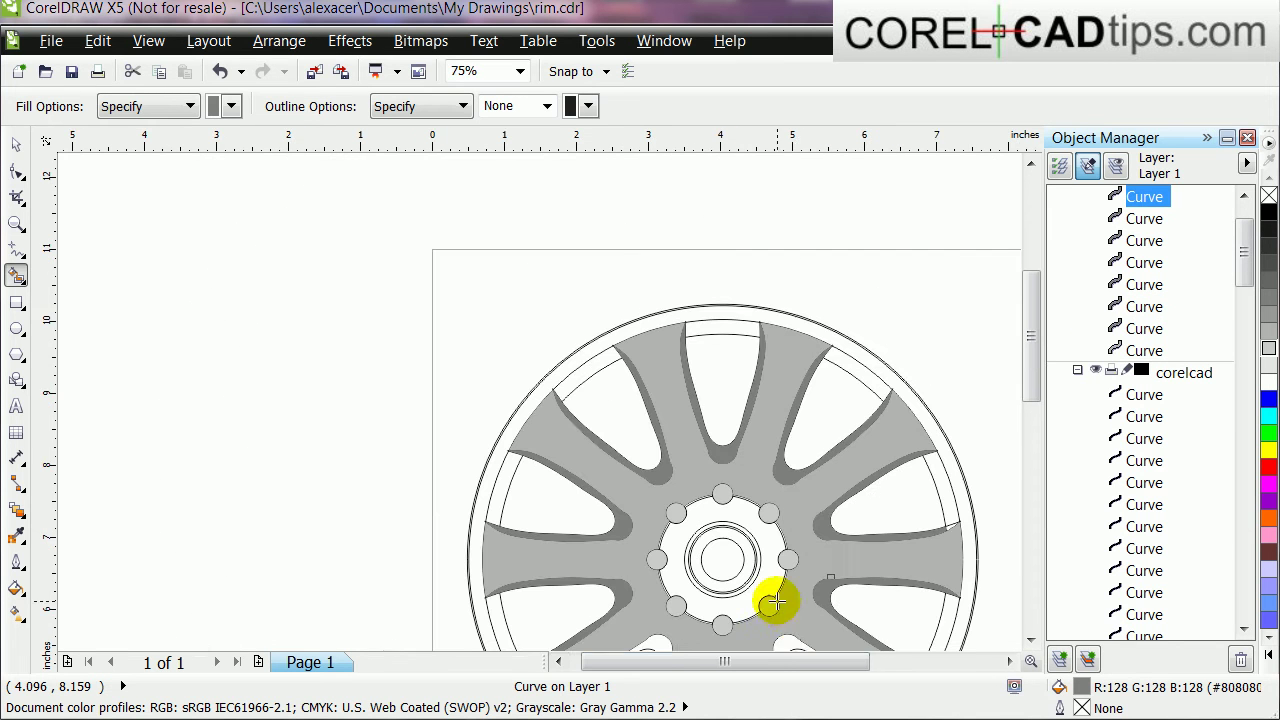
{"action": "left_click_drag", "start_coordinate": [1032, 378], "coordinate": [1036, 425]}
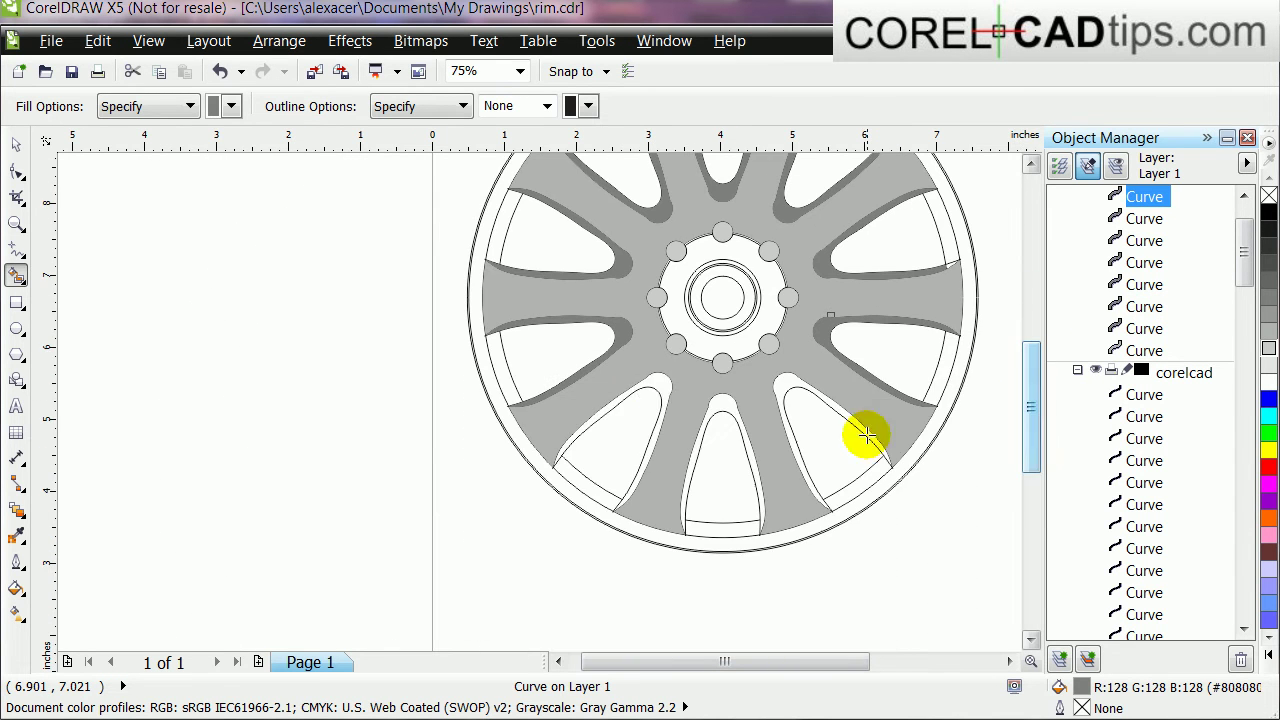
{"action": "left_click", "coordinate": [659, 379]}
{"action": "left_click", "coordinate": [720, 405]}
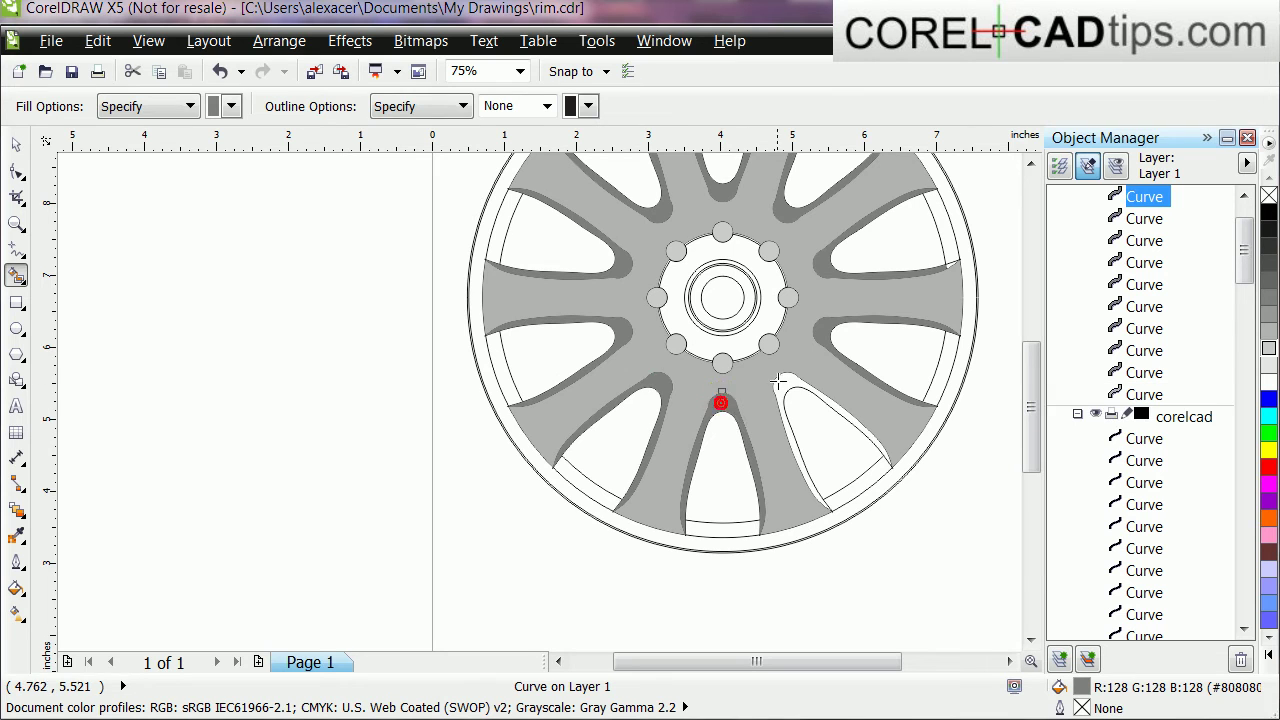
{"action": "left_click", "coordinate": [781, 380]}
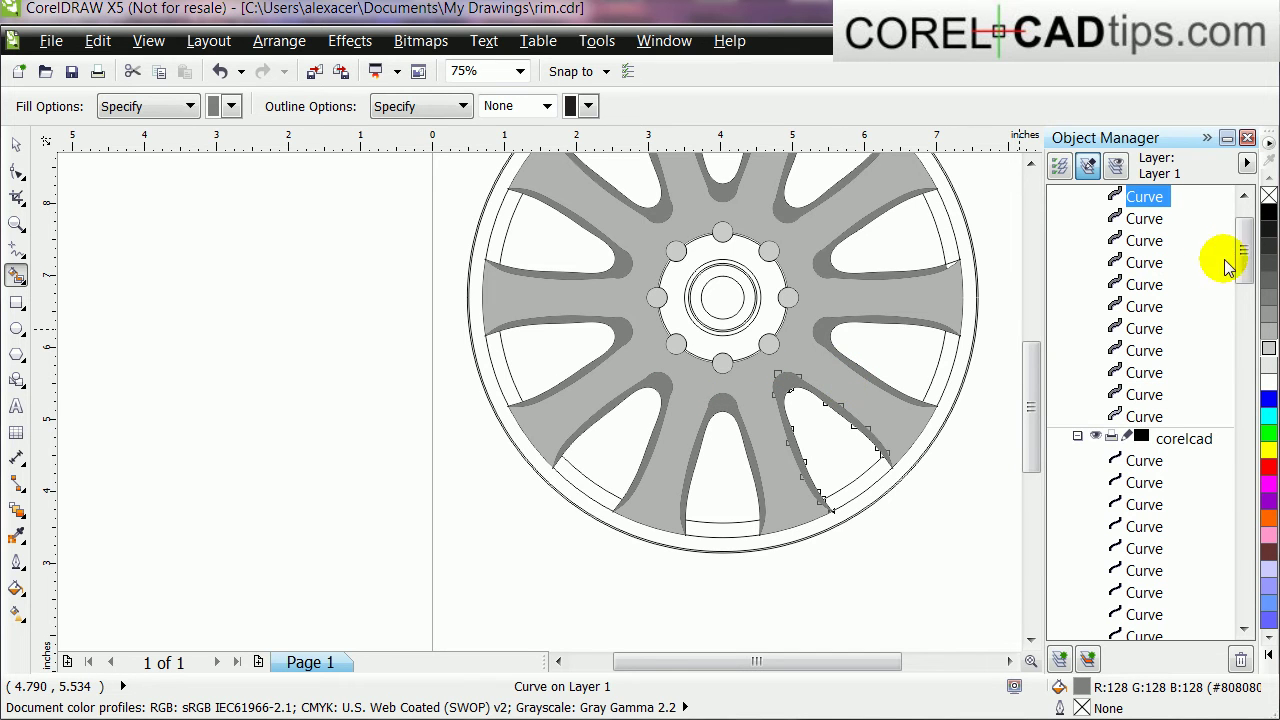
{"action": "left_click_drag", "start_coordinate": [1243, 248], "coordinate": [1243, 222]}
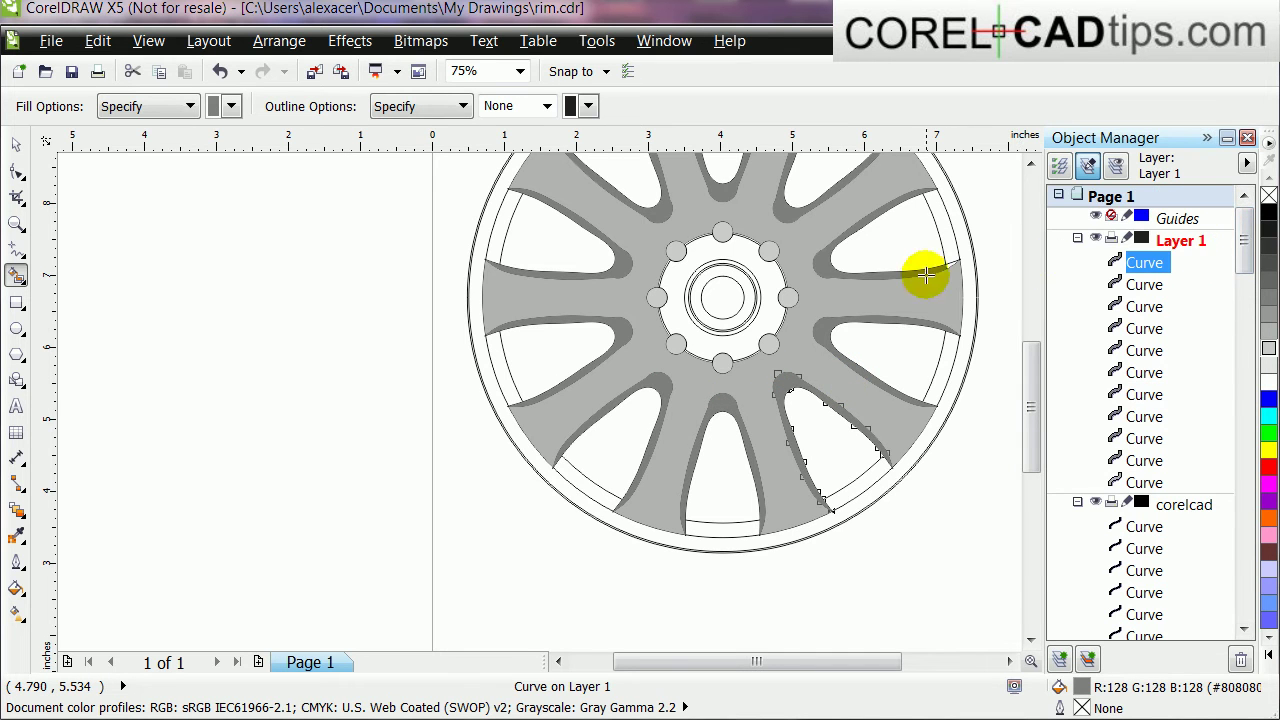
{"action": "key", "text": "F4"}
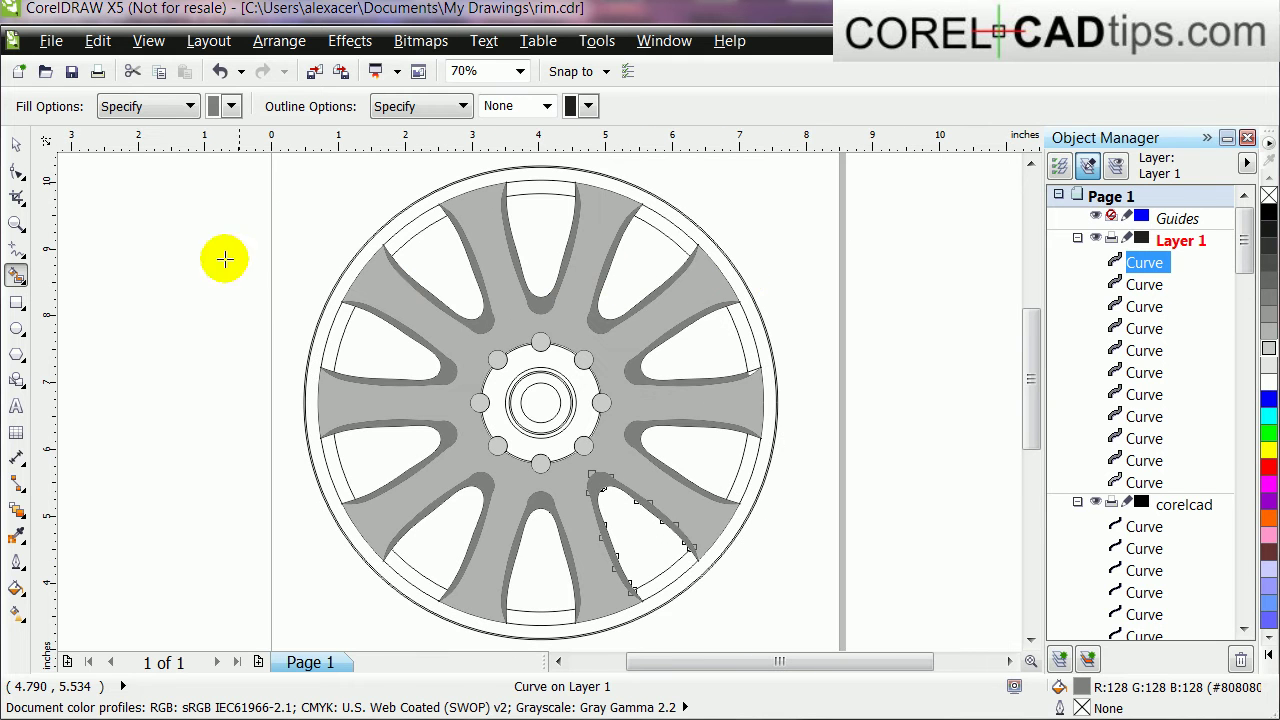
{"action": "left_click", "coordinate": [15, 144]}
{"action": "left_click", "coordinate": [150, 302]}
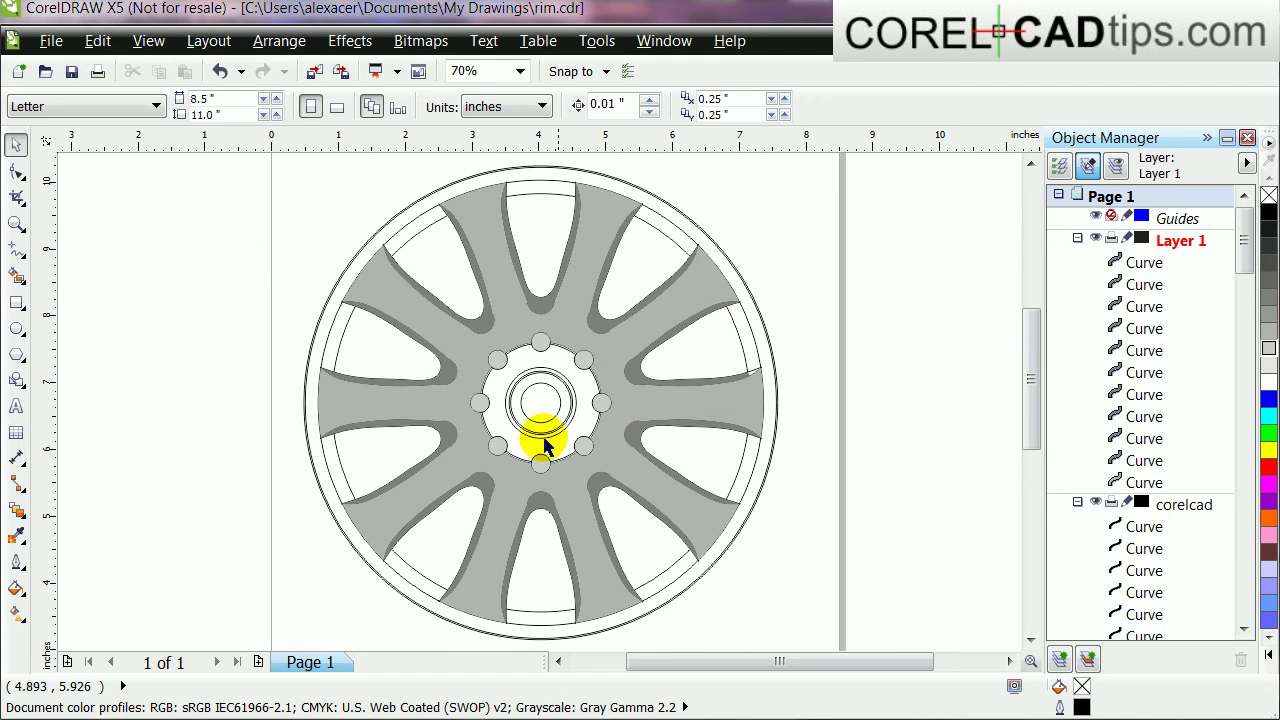
Smart Fill the hub ring around the centre bore with dark grey (128,128,128).
{"action": "left_click", "coordinate": [562, 356]}
{"action": "left_click", "coordinate": [218, 316]}
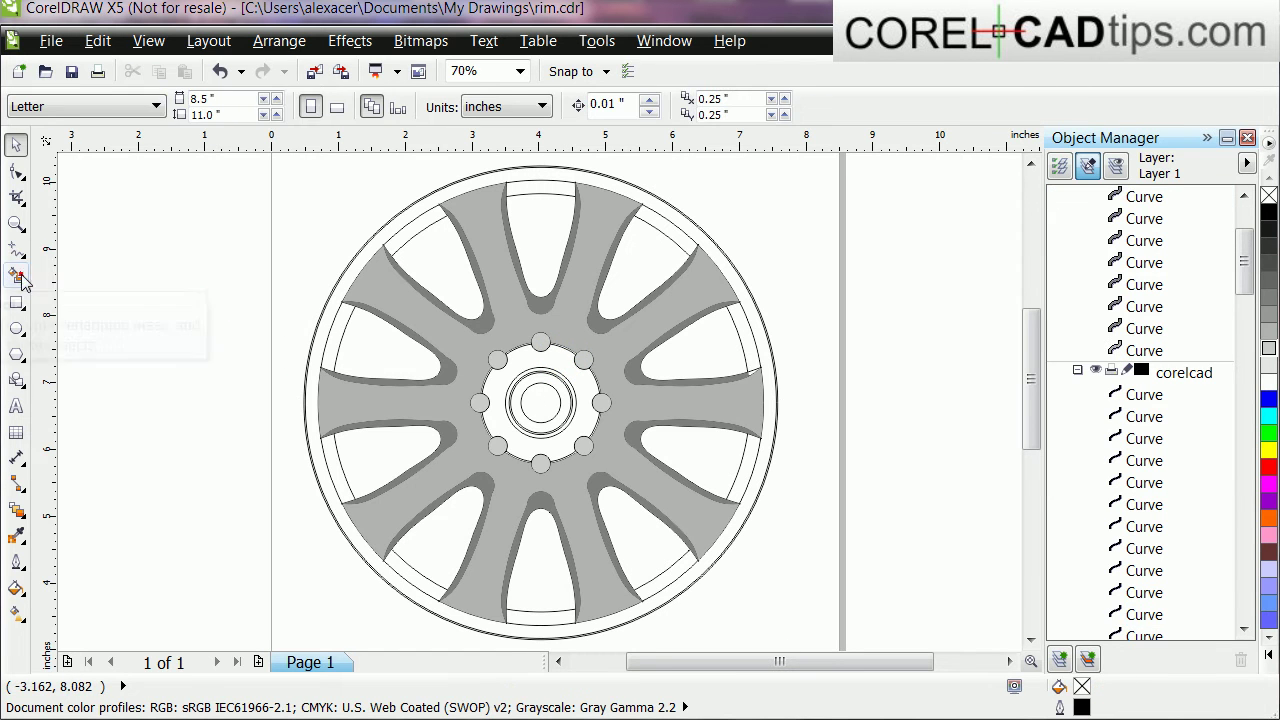
{"action": "left_click", "coordinate": [20, 277]}
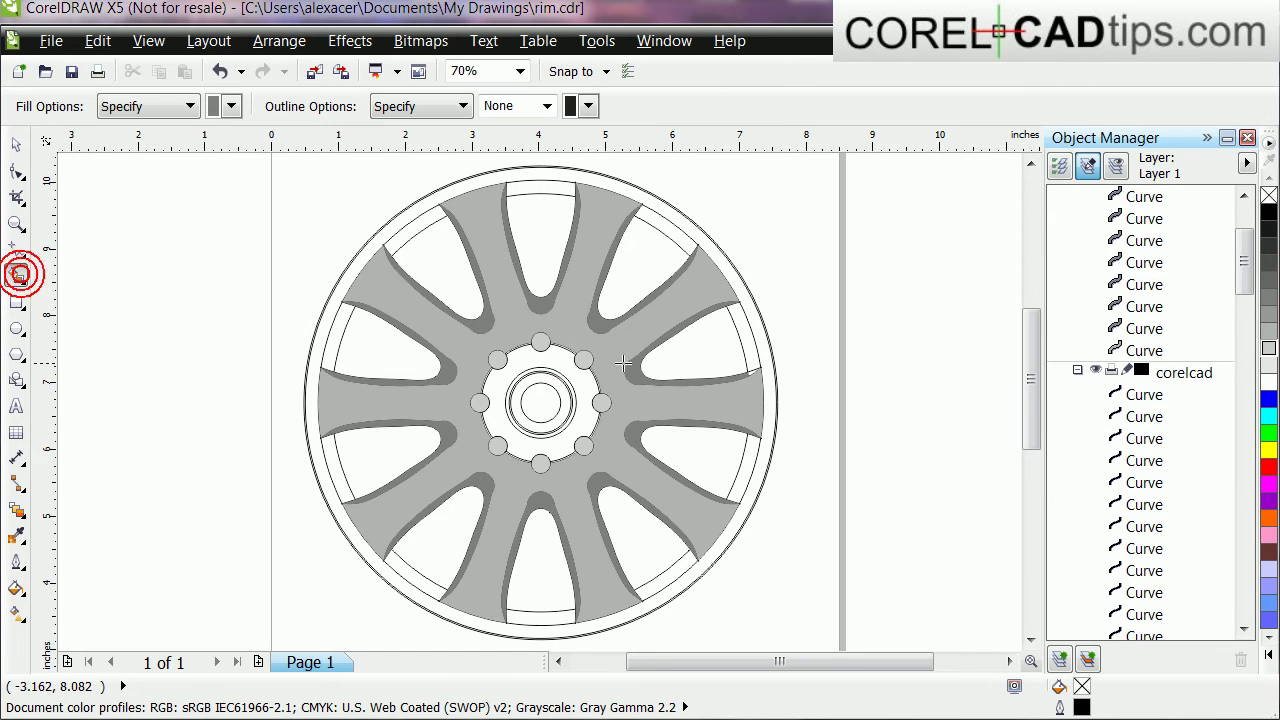
{"action": "left_click", "coordinate": [567, 371]}
{"action": "scroll", "coordinate": [541, 374], "scroll_direction": "up", "scroll_amount": 2}
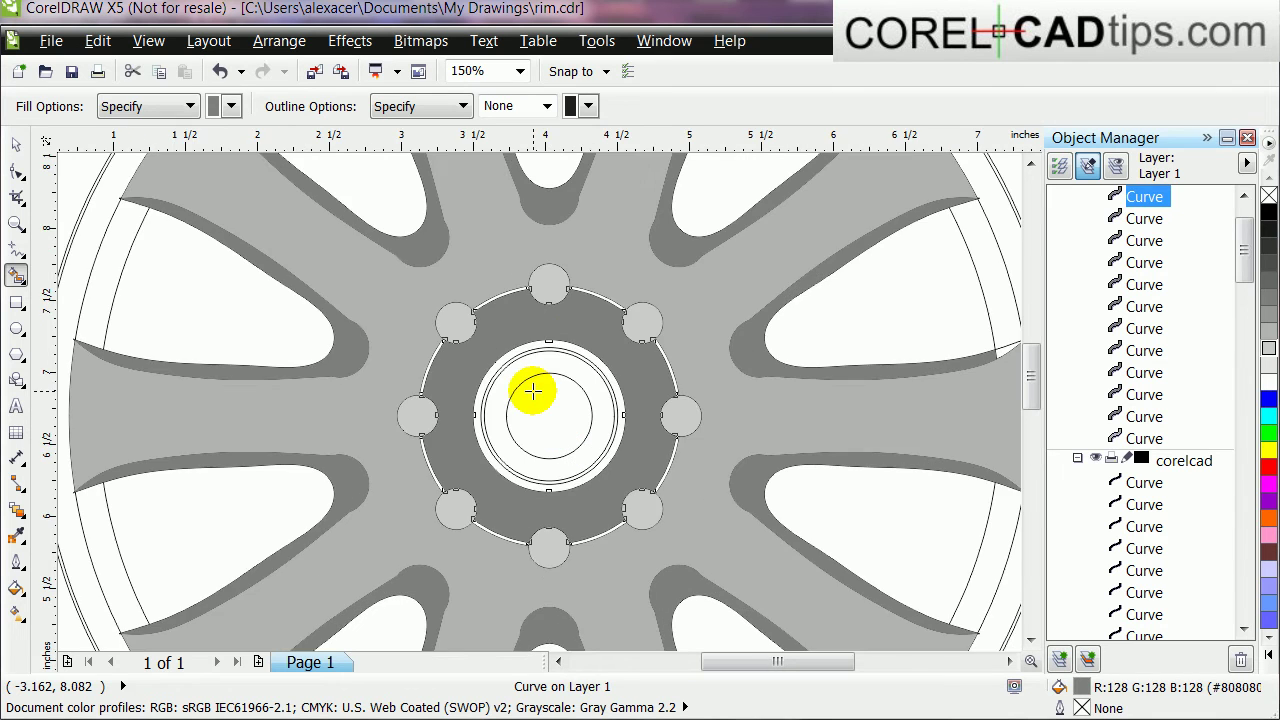
{"action": "scroll", "coordinate": [514, 391], "scroll_direction": "down", "scroll_amount": 2}
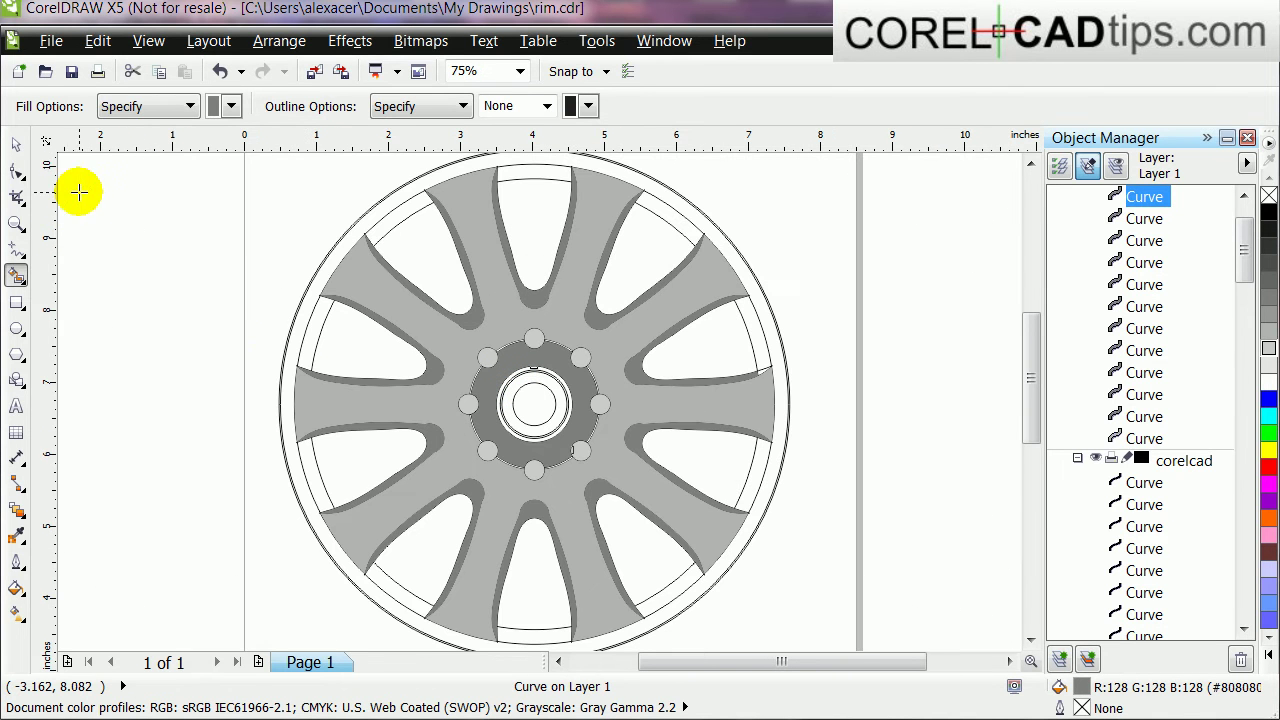
{"action": "left_click", "coordinate": [16, 145]}
{"action": "left_click", "coordinate": [171, 209]}
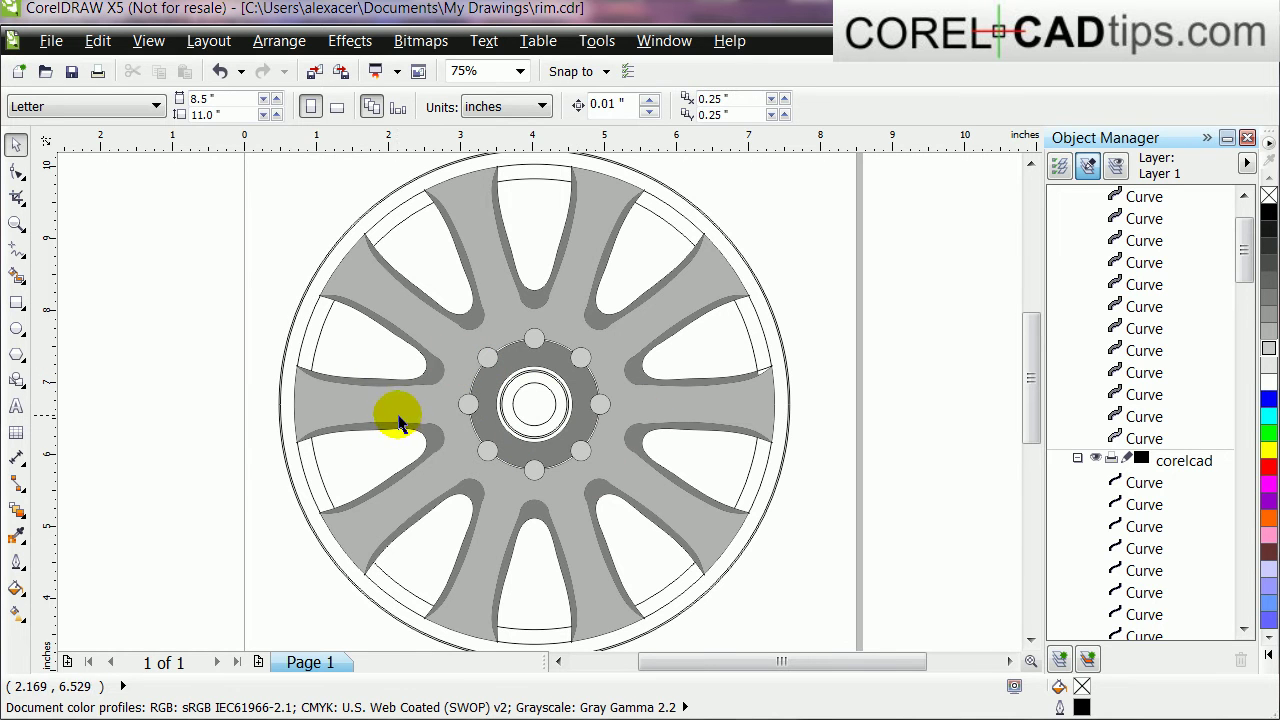
{"action": "scroll", "coordinate": [396, 411], "scroll_direction": "up", "scroll_amount": 1}
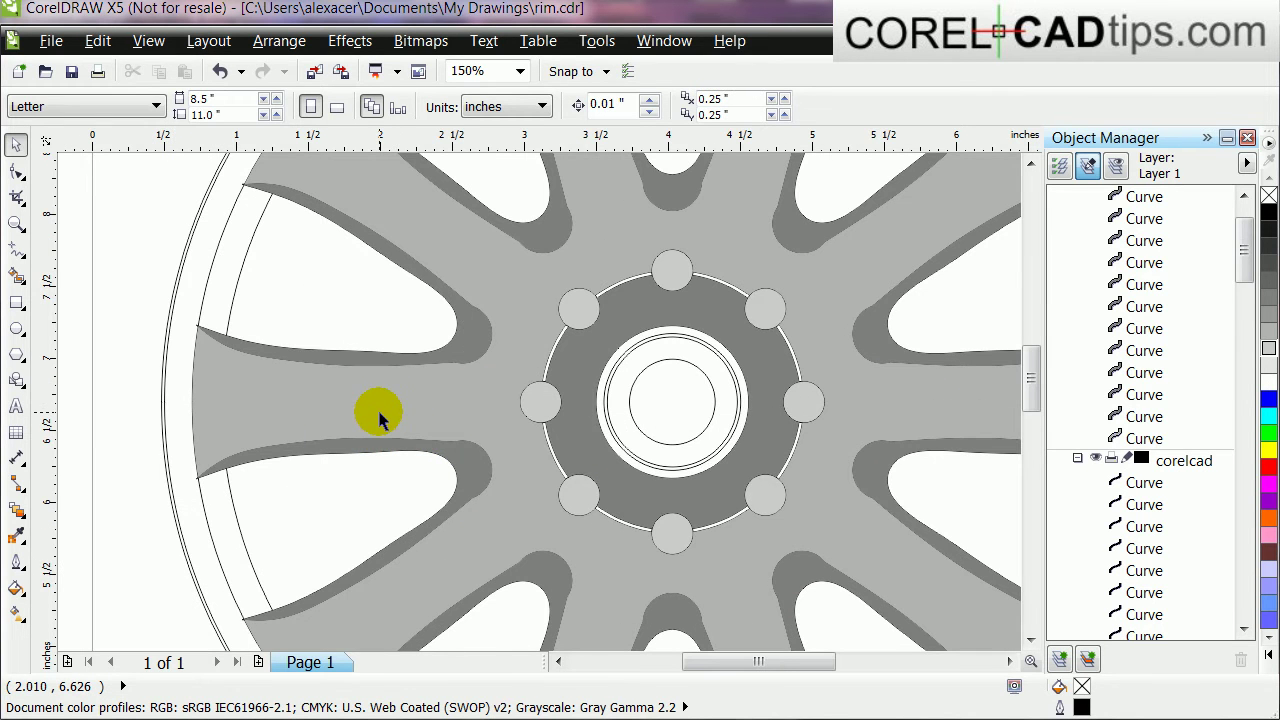
Apply the Conical - Black fountain fill preset to the light-grey spoke fill.
{"action": "scroll", "coordinate": [377, 407], "scroll_direction": "down", "scroll_amount": 1}
{"action": "left_click", "coordinate": [423, 414]}
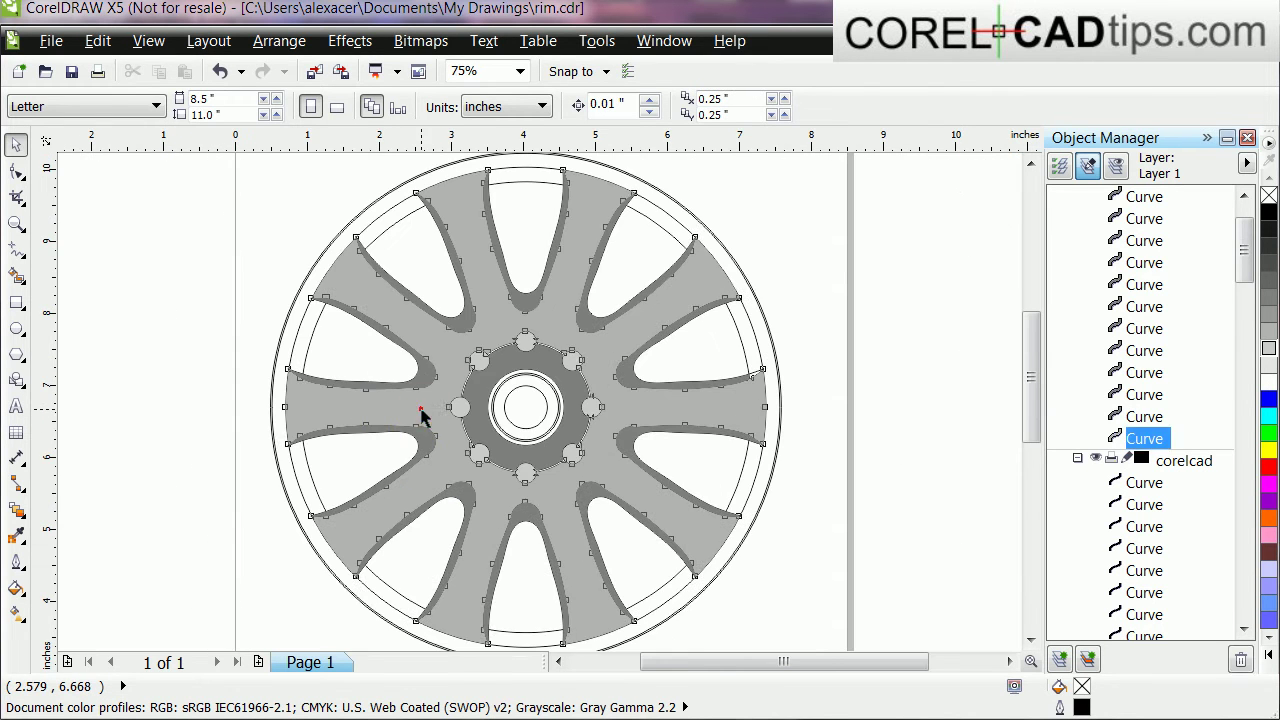
{"action": "left_click", "coordinate": [16, 587]}
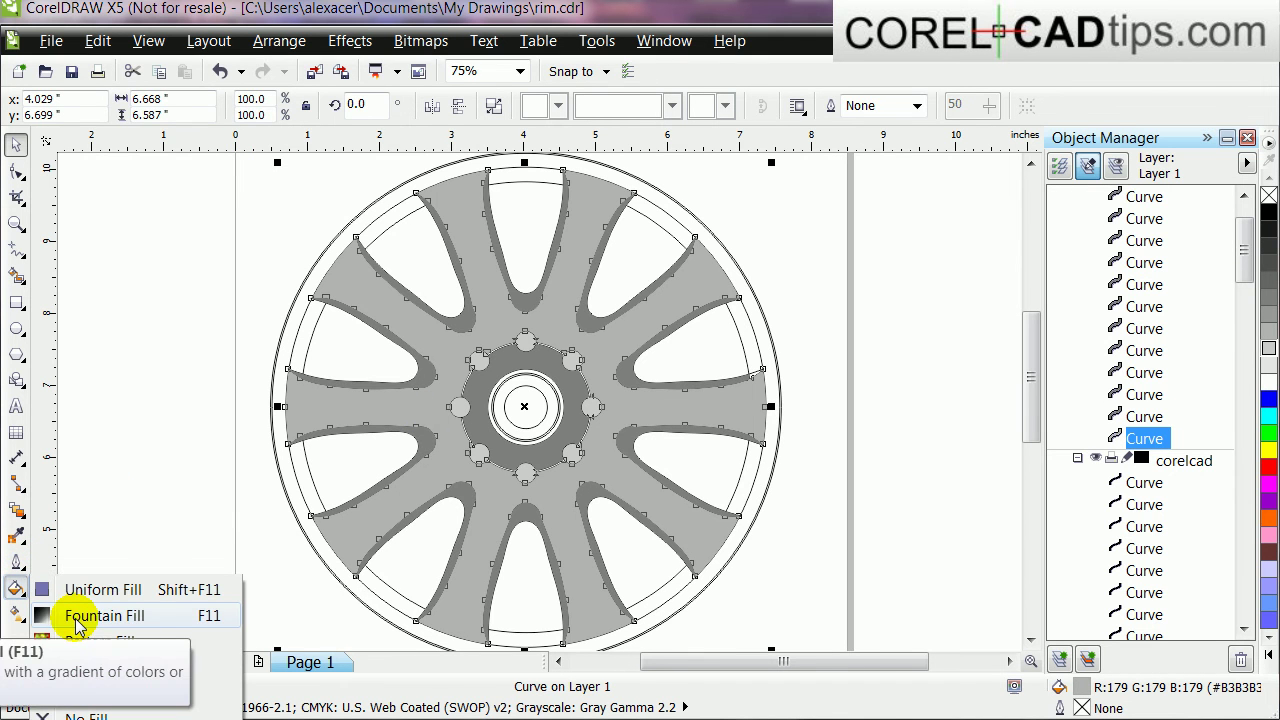
{"action": "left_click", "coordinate": [78, 616]}
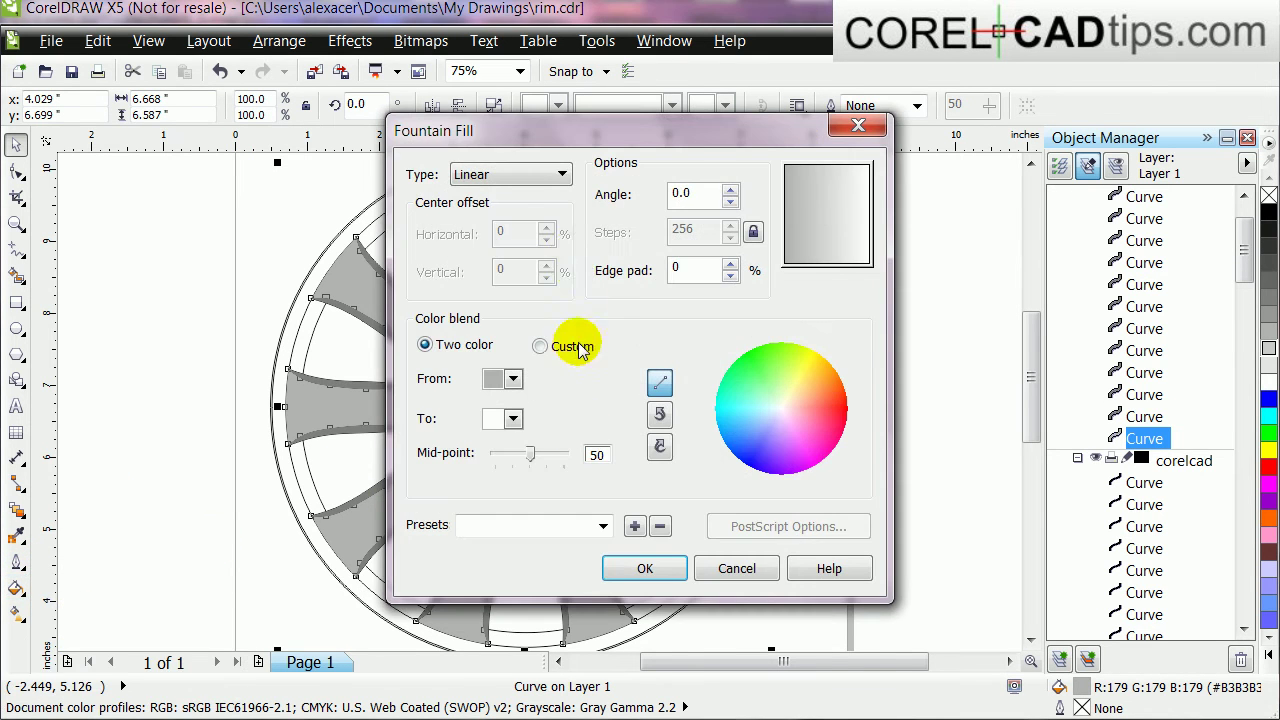
{"action": "left_click", "coordinate": [603, 526]}
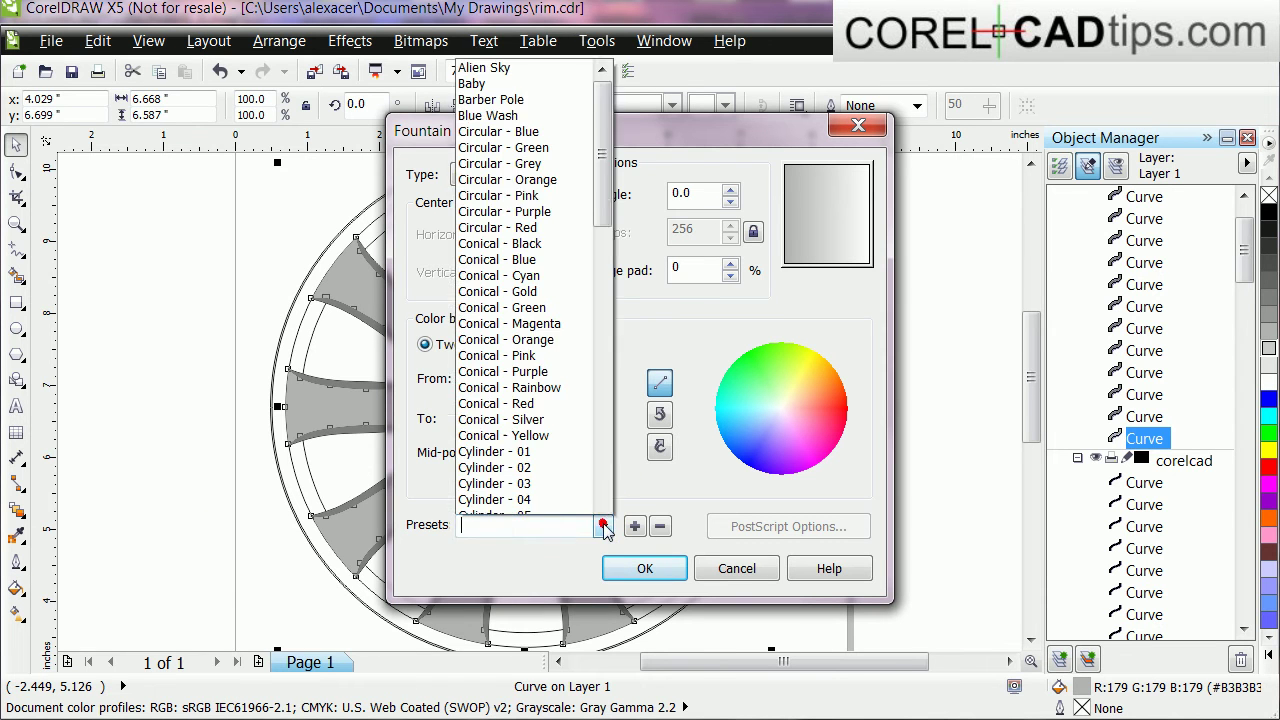
{"action": "mouse_move", "coordinate": [598, 140]}
{"action": "left_mouse_down"}
{"action": "mouse_move", "coordinate": [598, 240]}
{"action": "mouse_move", "coordinate": [600, 165]}
{"action": "left_mouse_up"}
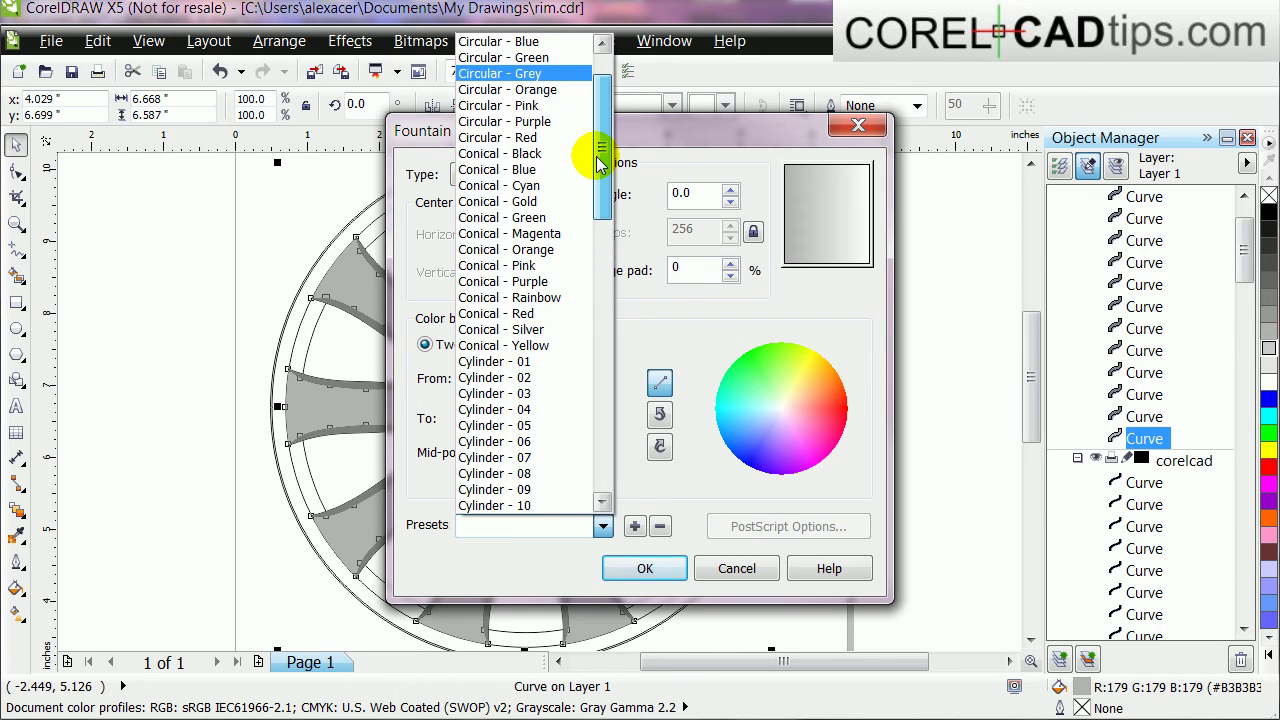
{"action": "left_click", "coordinate": [531, 153]}
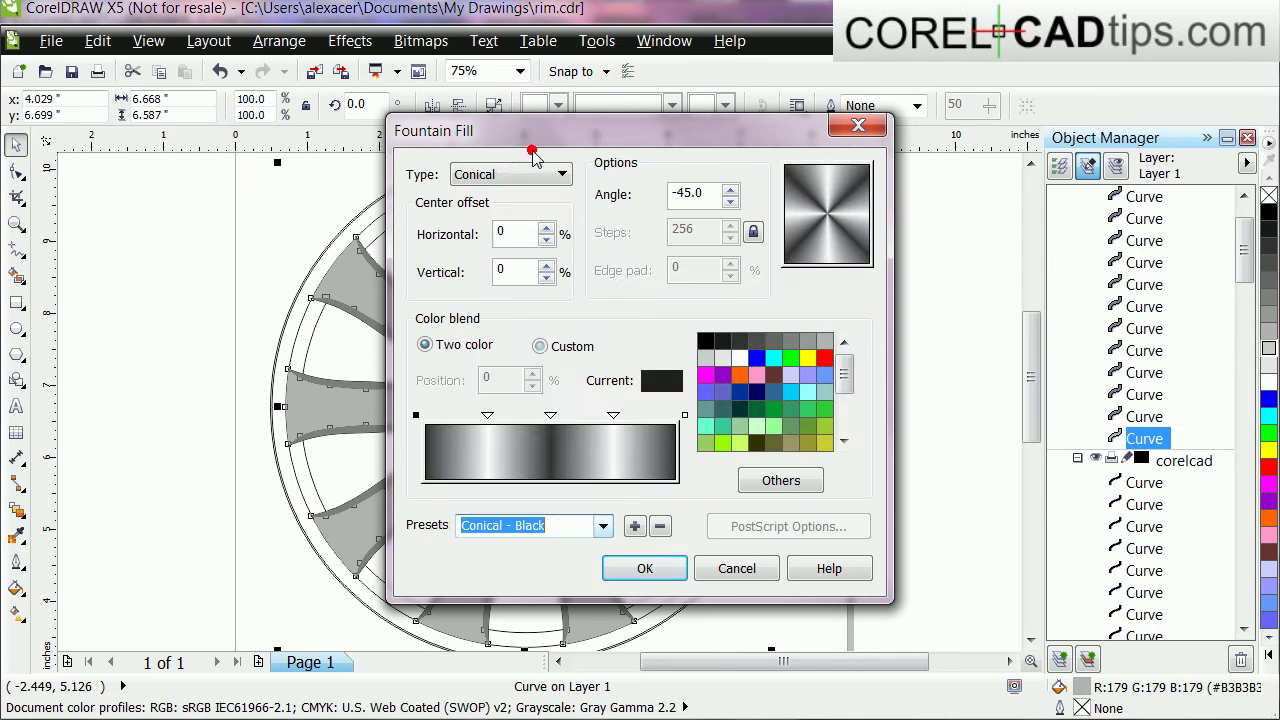
{"action": "left_click", "coordinate": [648, 569]}
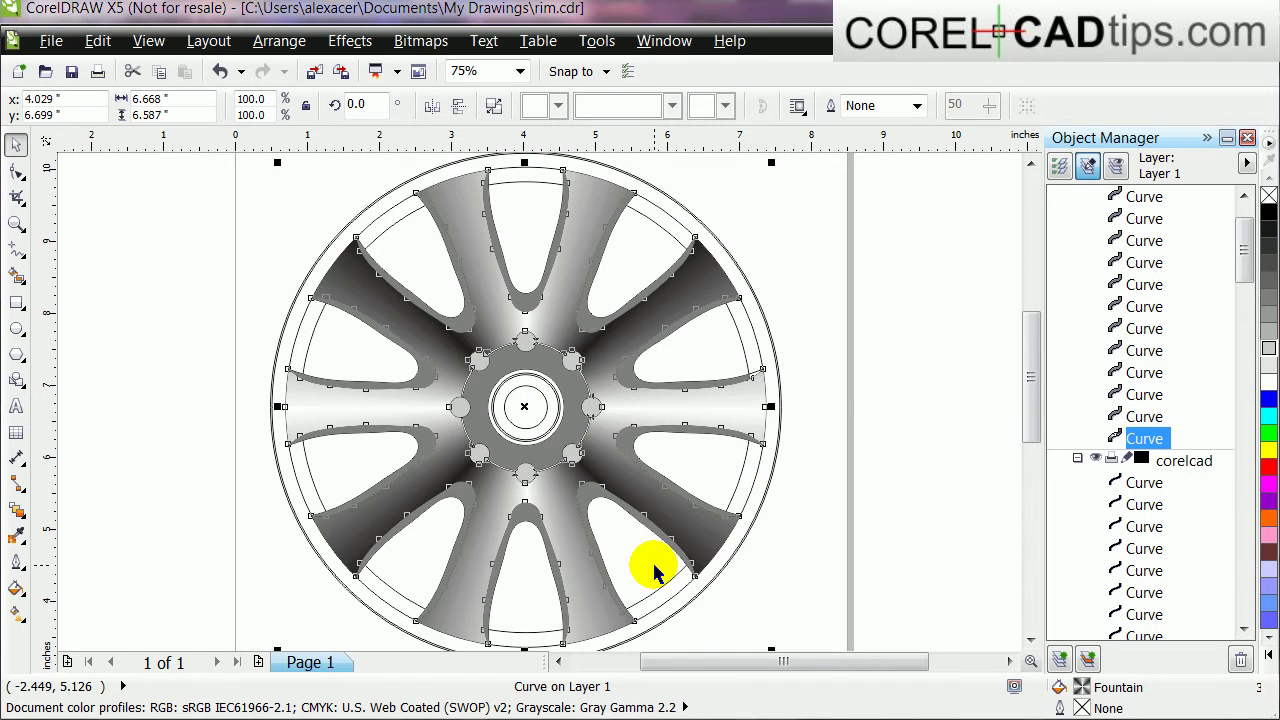
Change the spoke fill's fountain gradient type from Conical to Radial.
{"action": "left_click", "coordinate": [16, 587]}
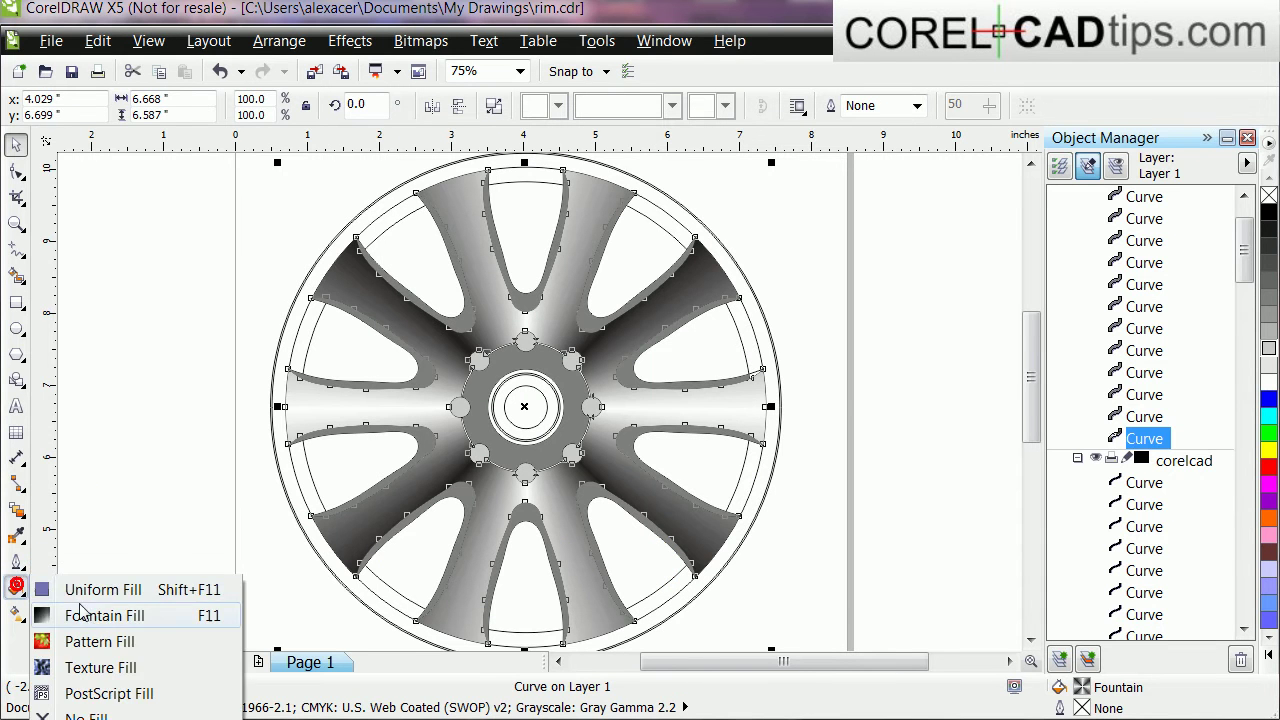
{"action": "left_click", "coordinate": [88, 617]}
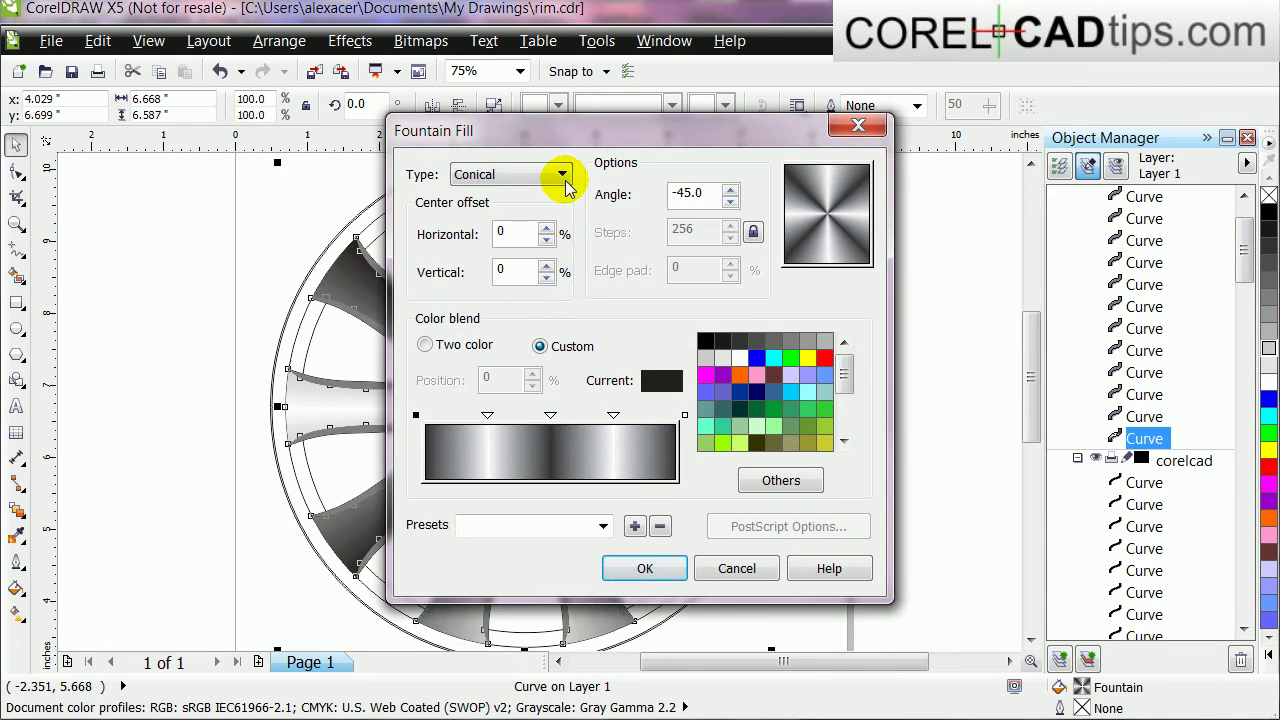
{"action": "left_click", "coordinate": [563, 176]}
{"action": "left_click", "coordinate": [526, 202]}
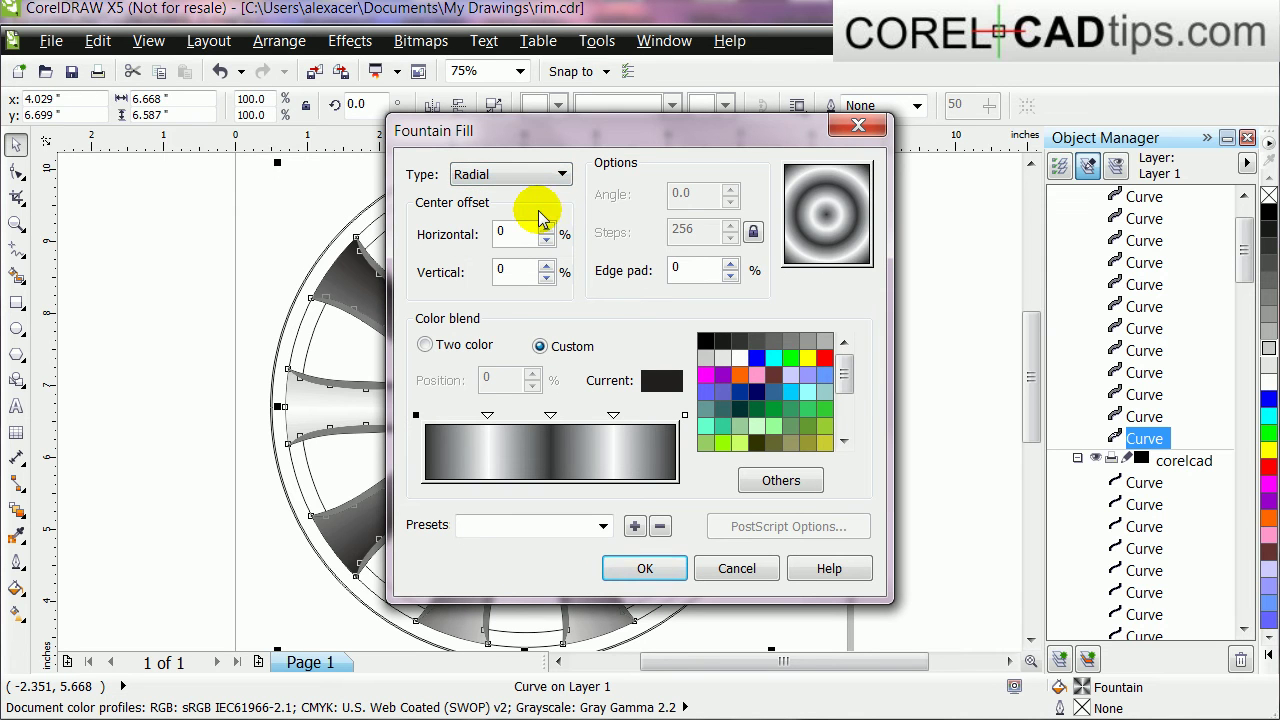
{"action": "left_click", "coordinate": [637, 570]}
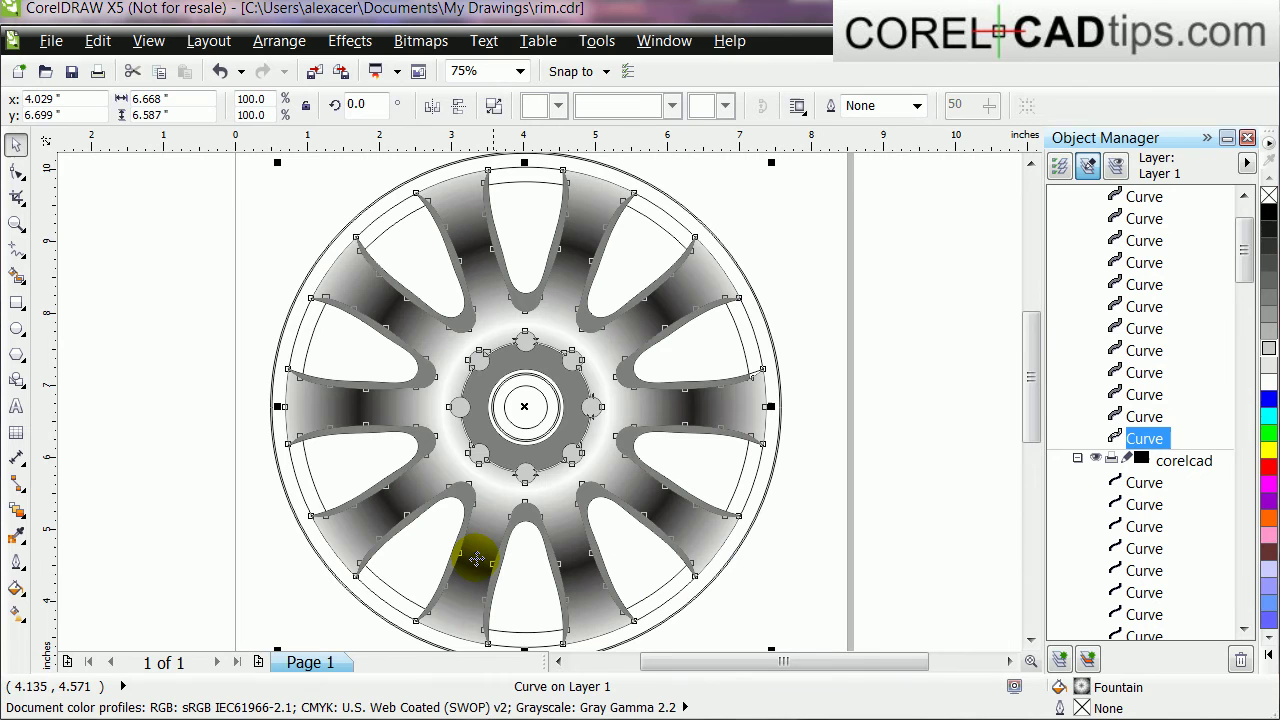
{"action": "left_click", "coordinate": [18, 614]}
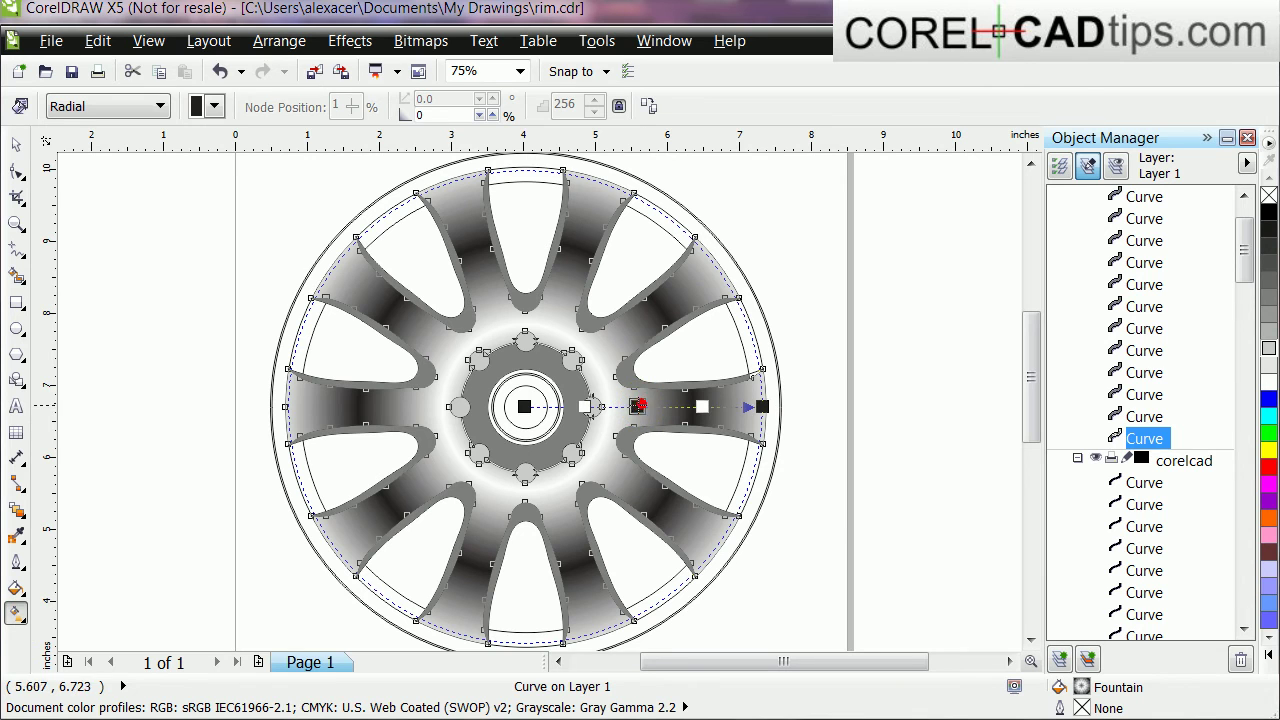
Delete a dark gradient node and recolour the middle node grey for softer silver shading.
{"action": "left_click", "coordinate": [638, 404]}
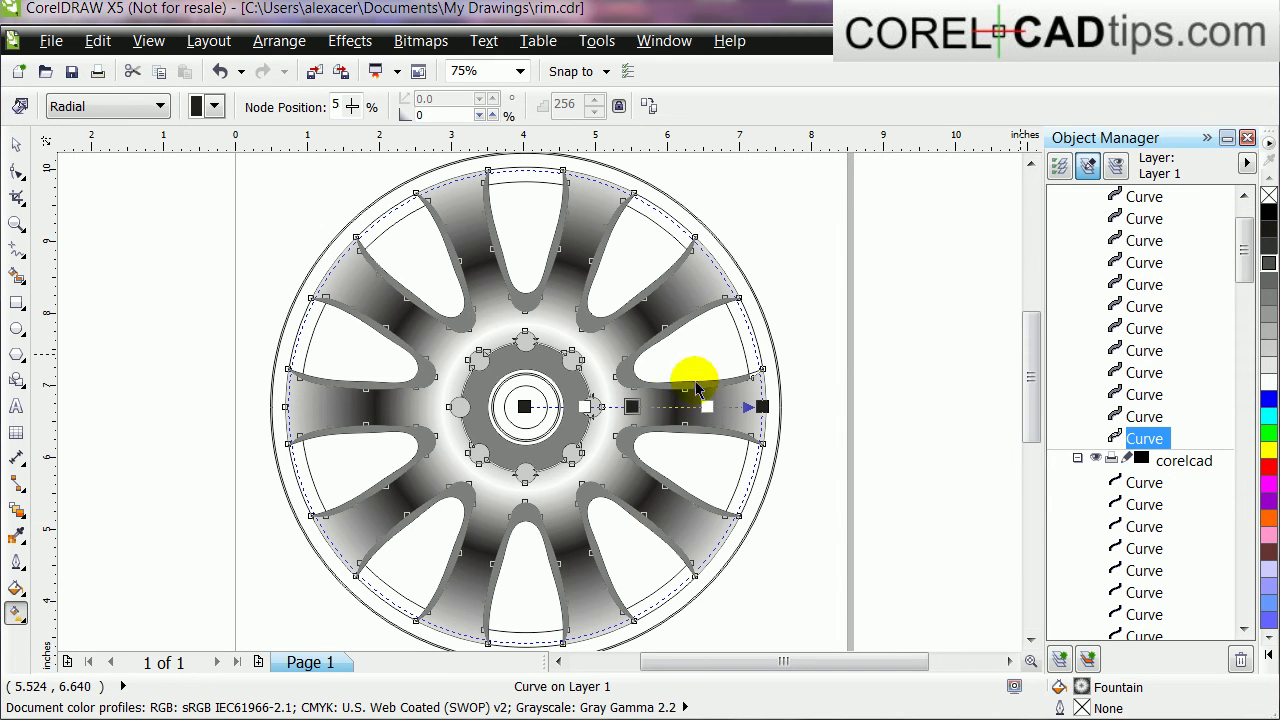
{"action": "double_click", "coordinate": [633, 410]}
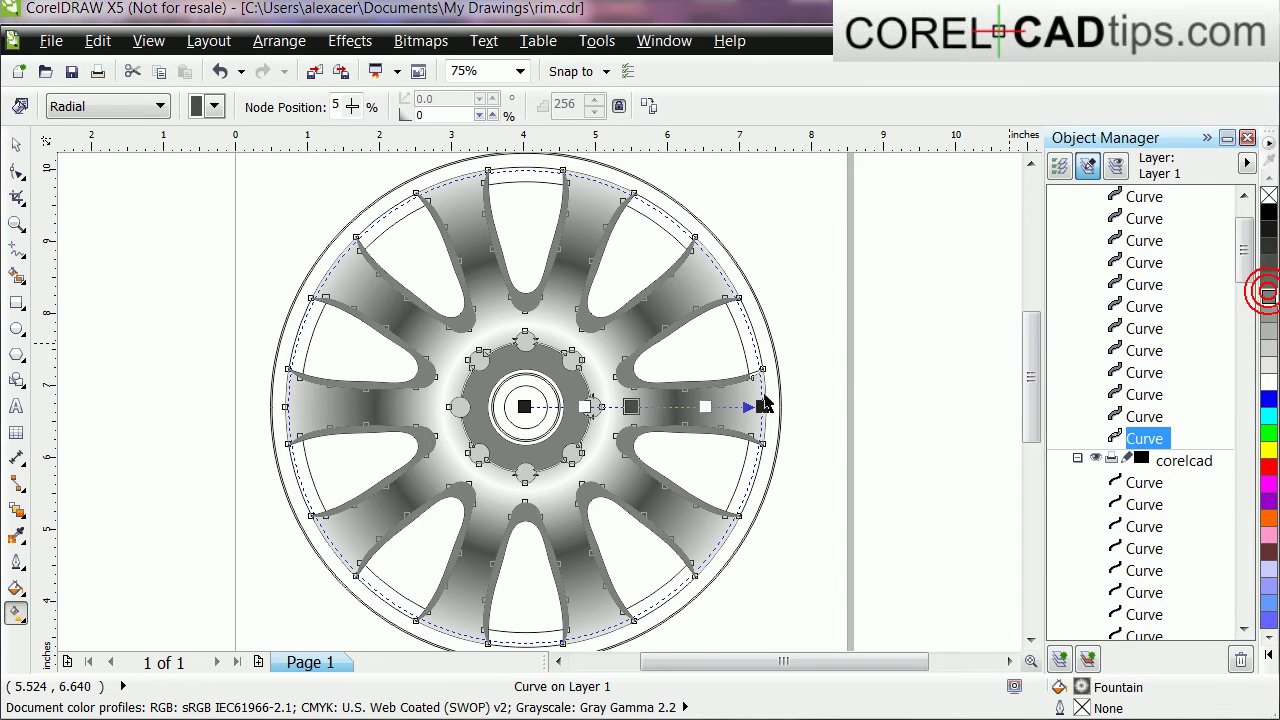
{"action": "left_click_drag", "start_coordinate": [765, 403], "coordinate": [631, 406]}
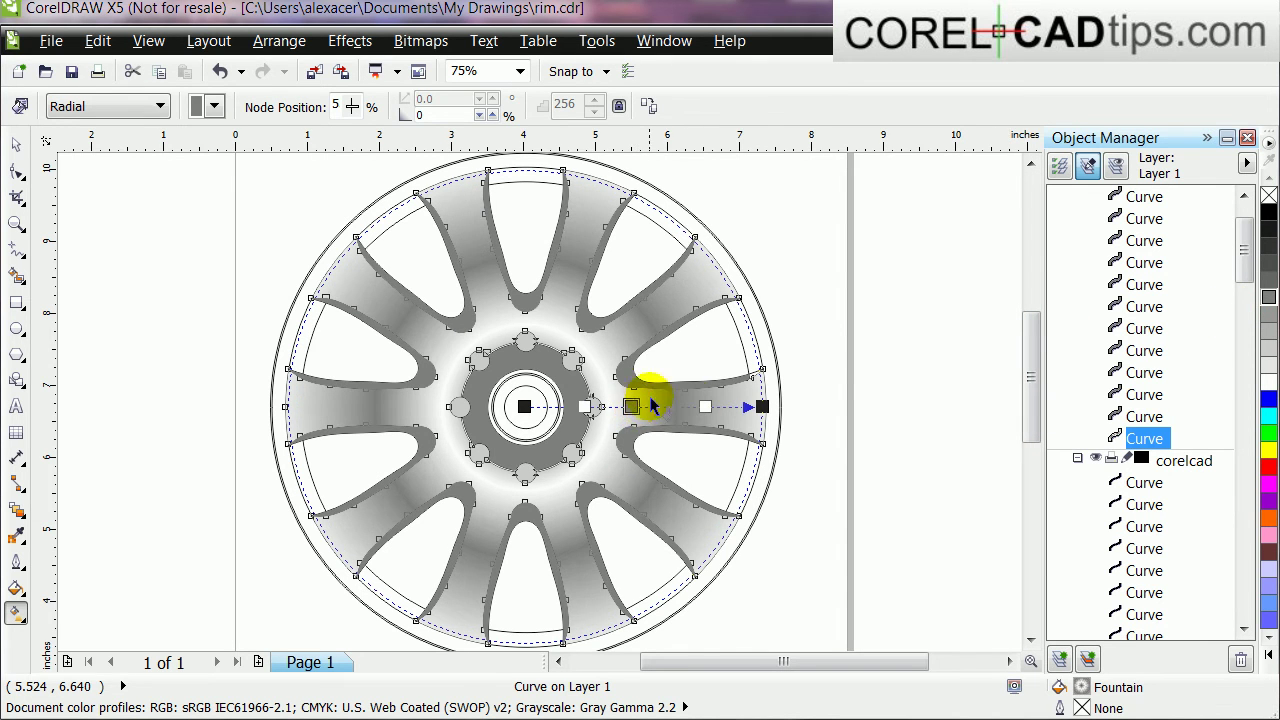
{"action": "left_click", "coordinate": [16, 145]}
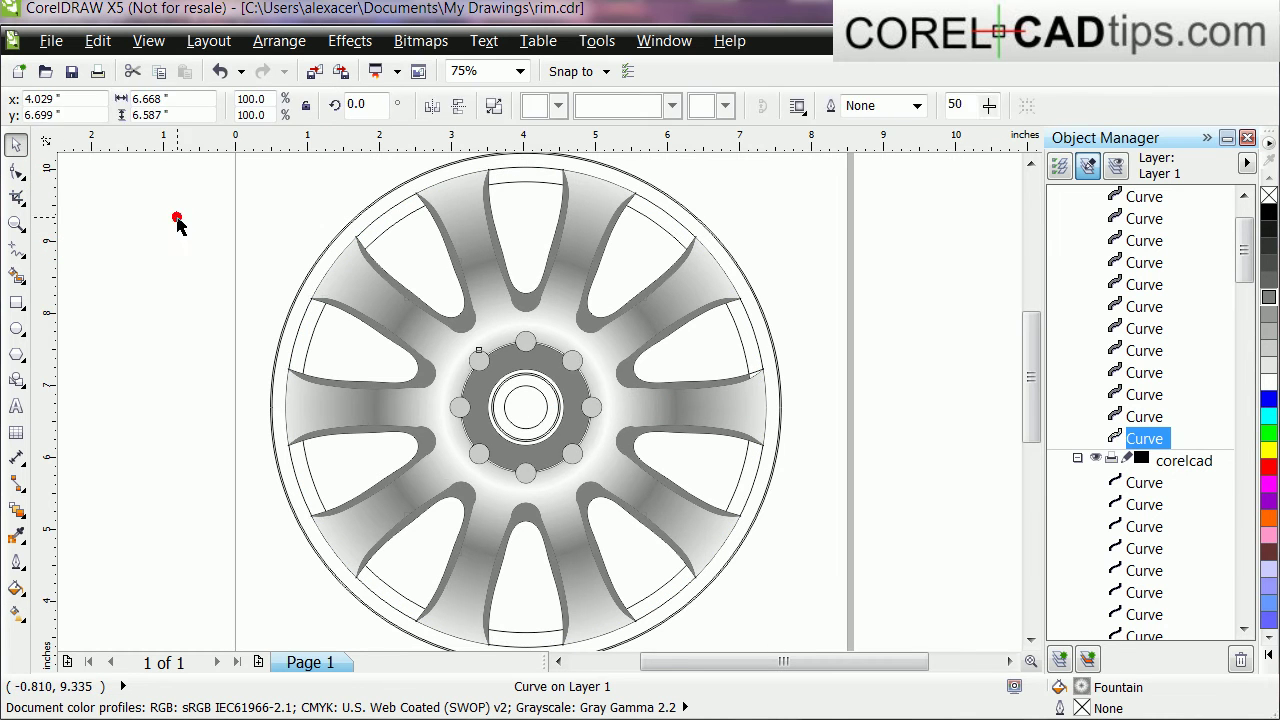
Select all ten spokes and combine them into a single object.
{"action": "left_click", "coordinate": [177, 221]}
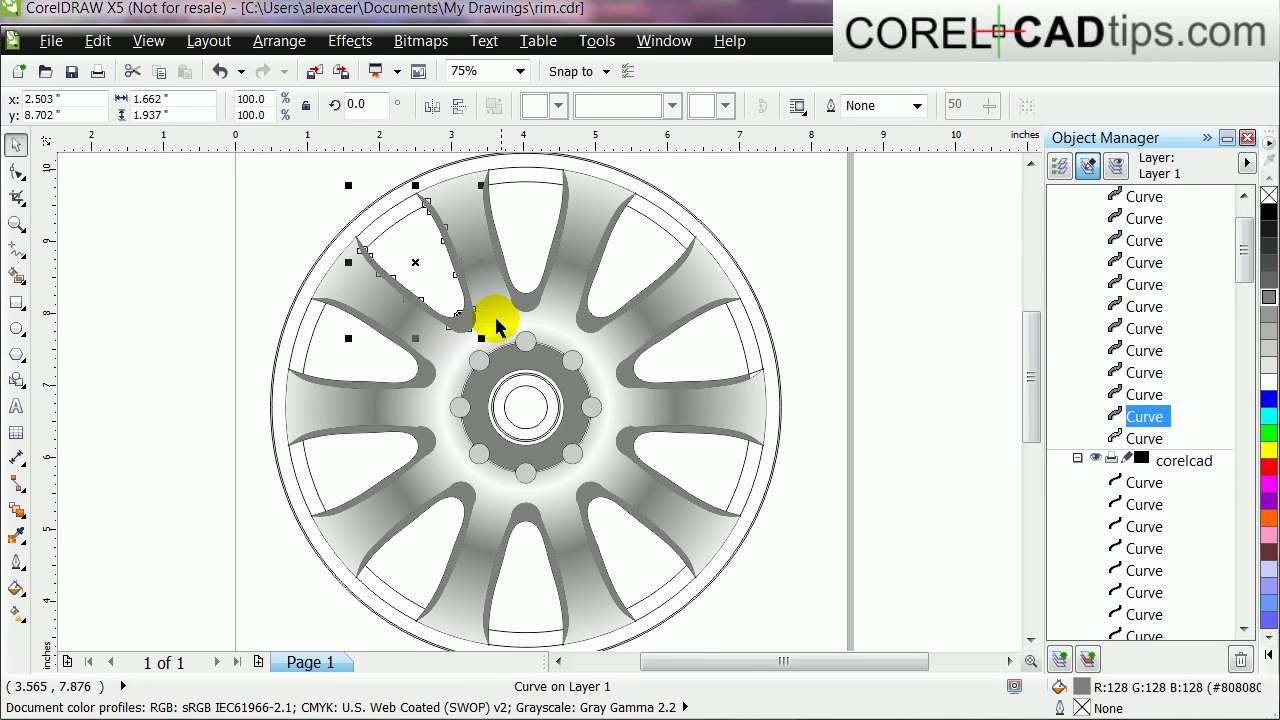
{"action": "left_click", "coordinate": [525, 301], "text": "shift"}
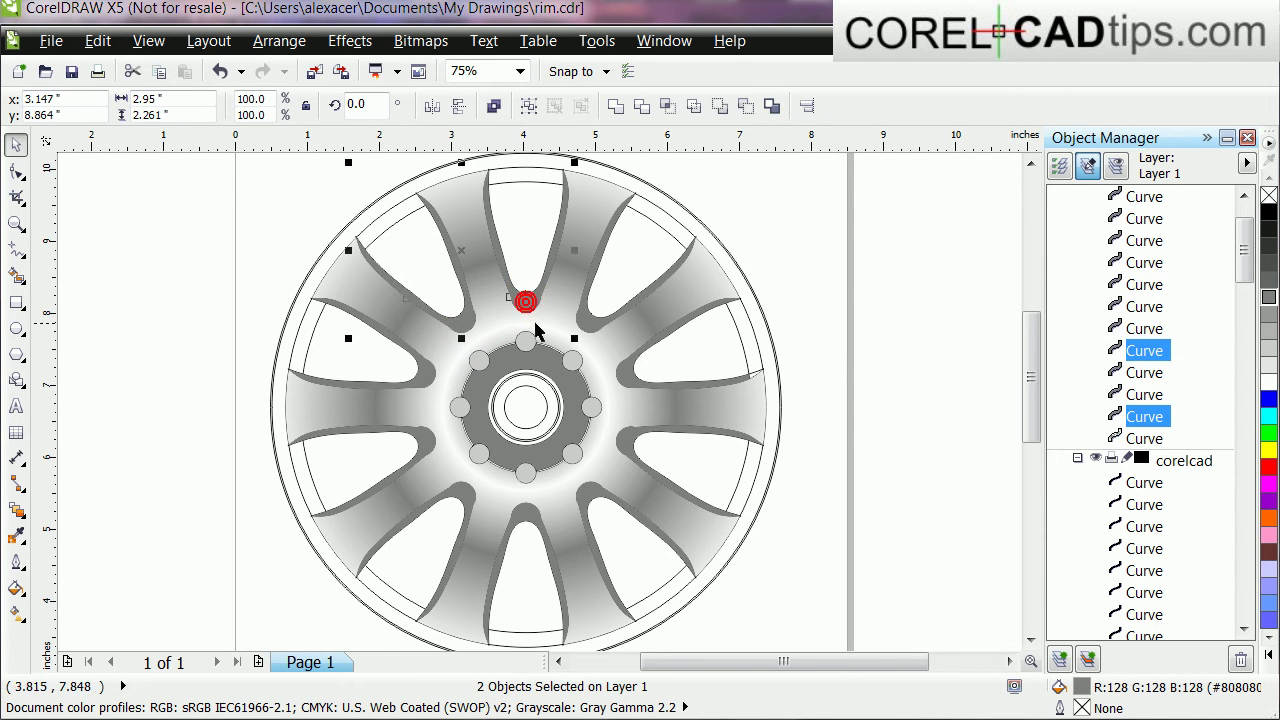
{"action": "left_click", "coordinate": [627, 374], "text": "shift"}
{"action": "left_click", "coordinate": [628, 442], "text": "shift"}
{"action": "left_click", "coordinate": [624, 444], "text": "shift"}
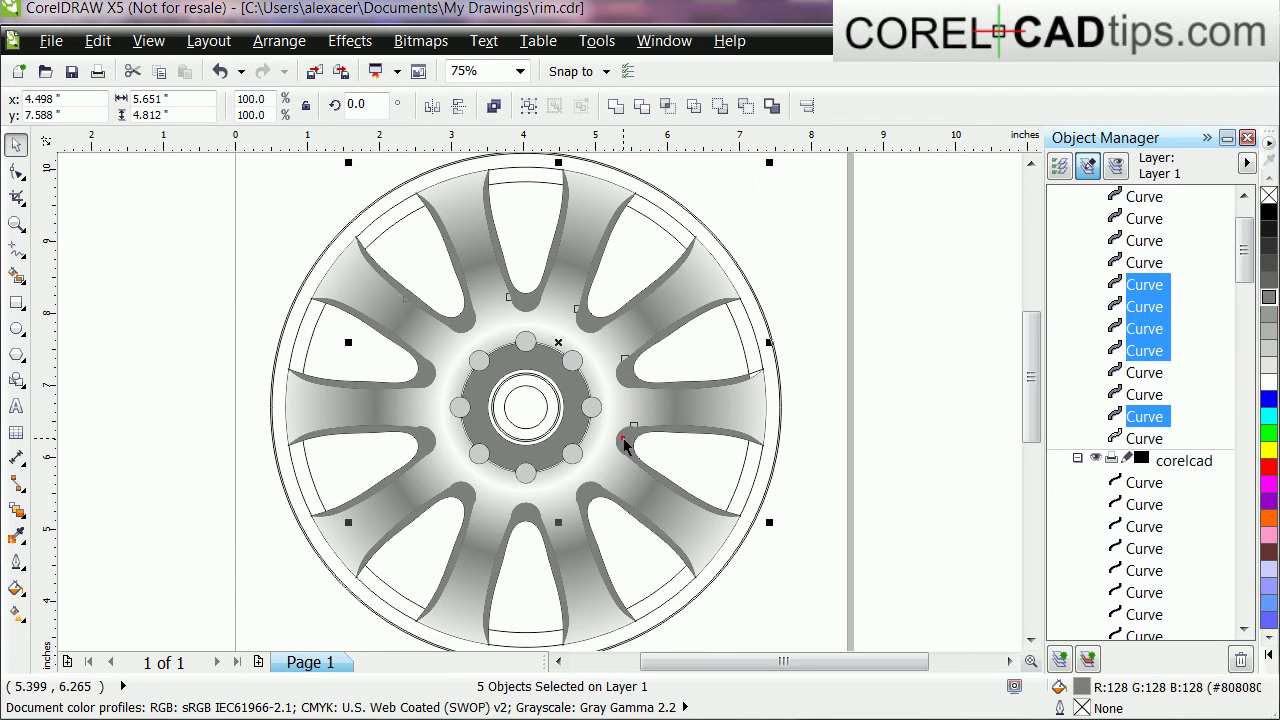
{"action": "left_click", "coordinate": [578, 495], "text": "shift"}
{"action": "left_click", "coordinate": [527, 514], "text": "shift"}
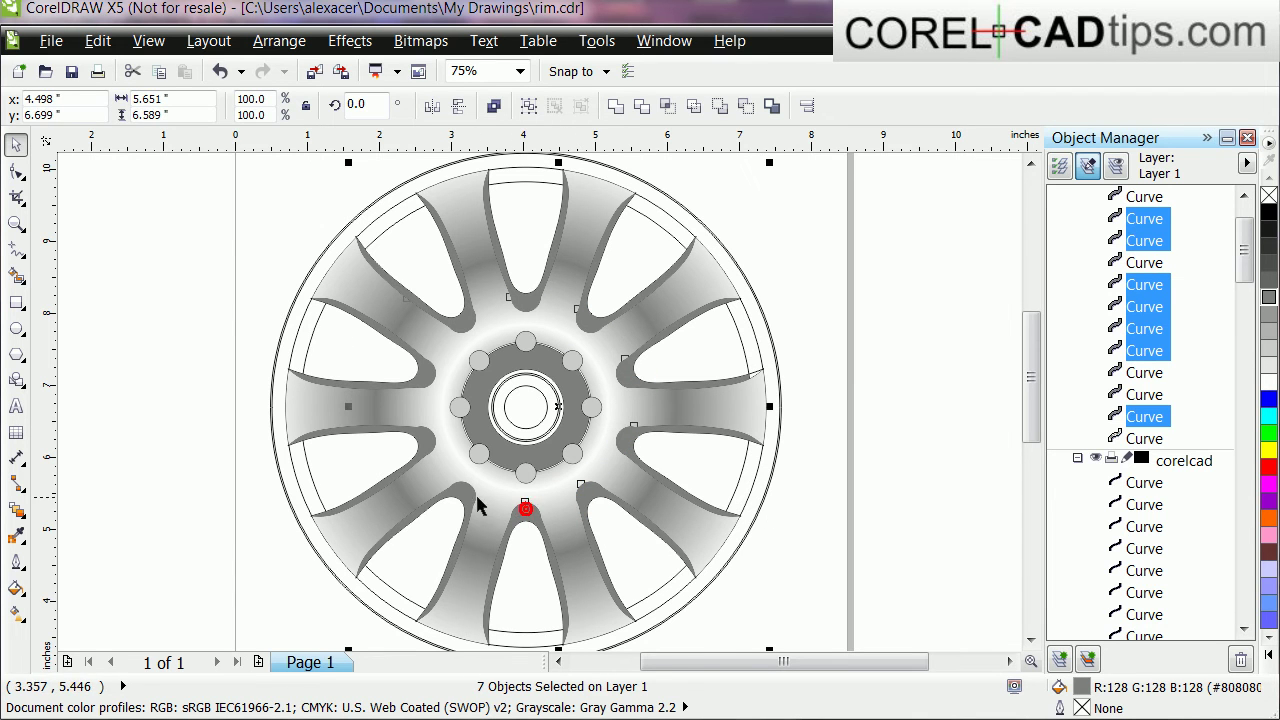
{"action": "left_click", "coordinate": [467, 493], "text": "shift"}
{"action": "left_click", "coordinate": [422, 438], "text": "shift"}
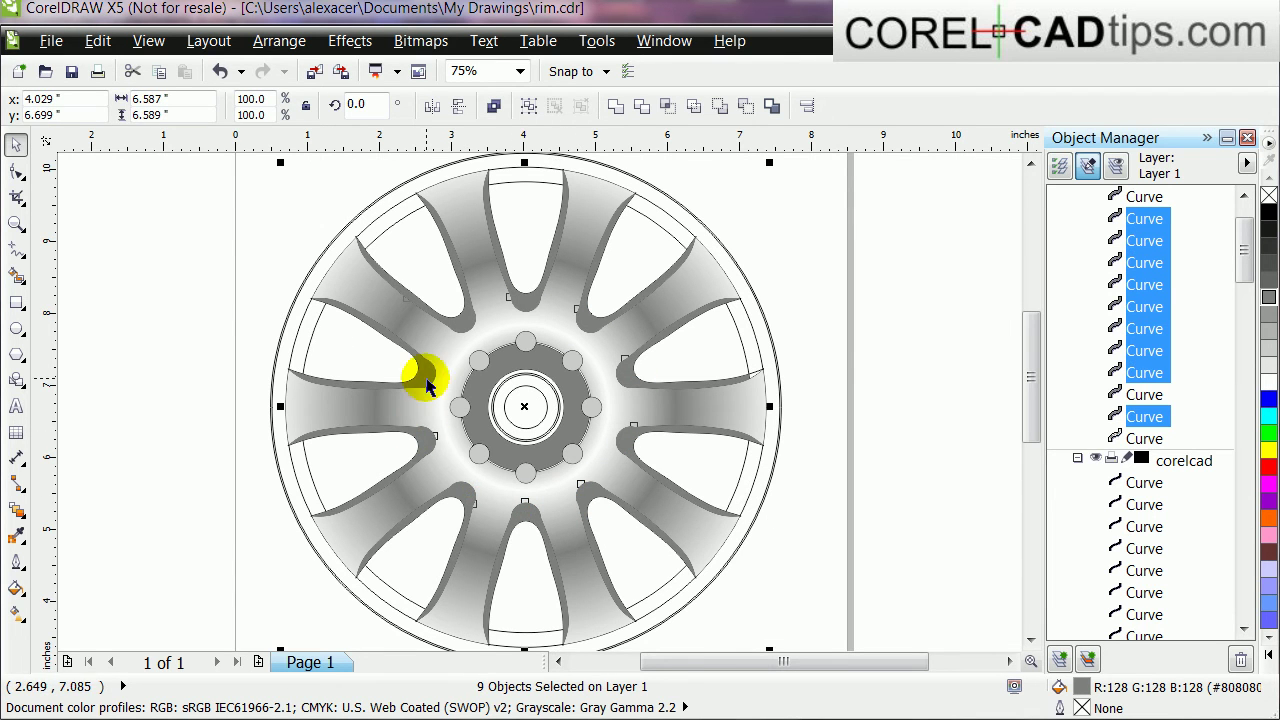
{"action": "left_click", "coordinate": [425, 373], "text": "shift"}
{"action": "left_click", "coordinate": [455, 326], "text": "shift"}
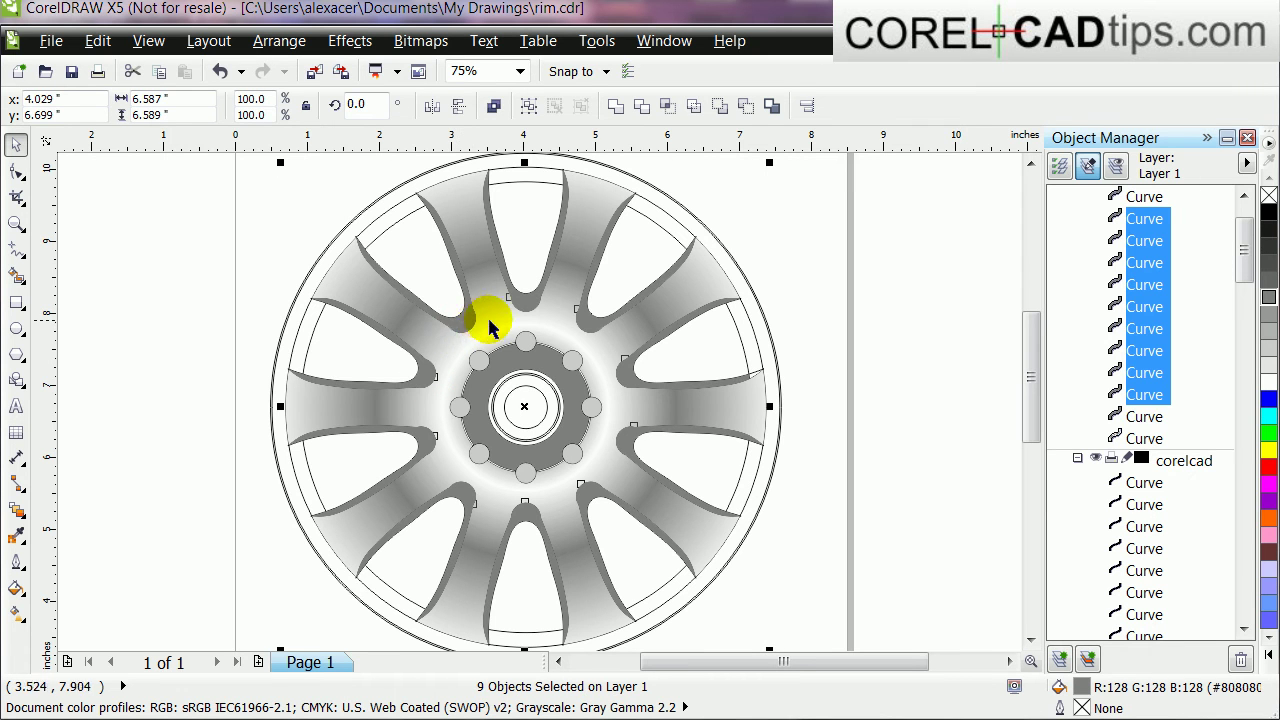
{"action": "left_click", "coordinate": [469, 328], "text": "shift"}
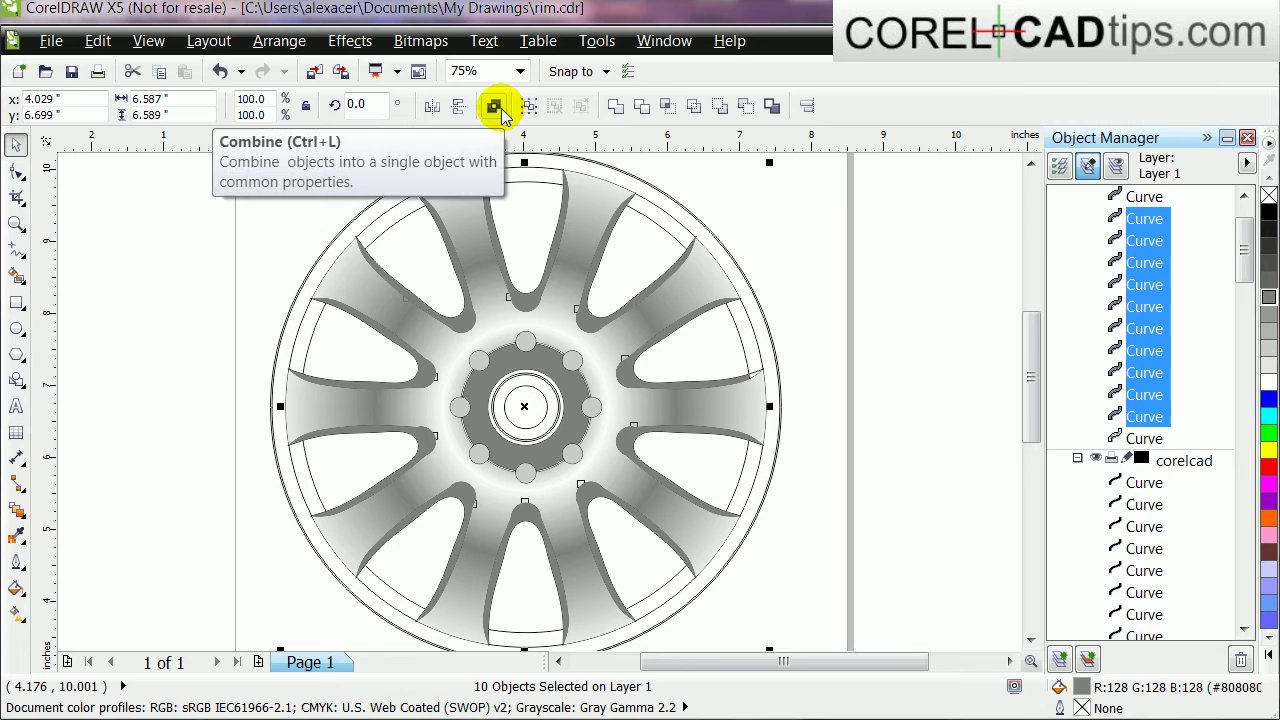
{"action": "left_click", "coordinate": [500, 111]}
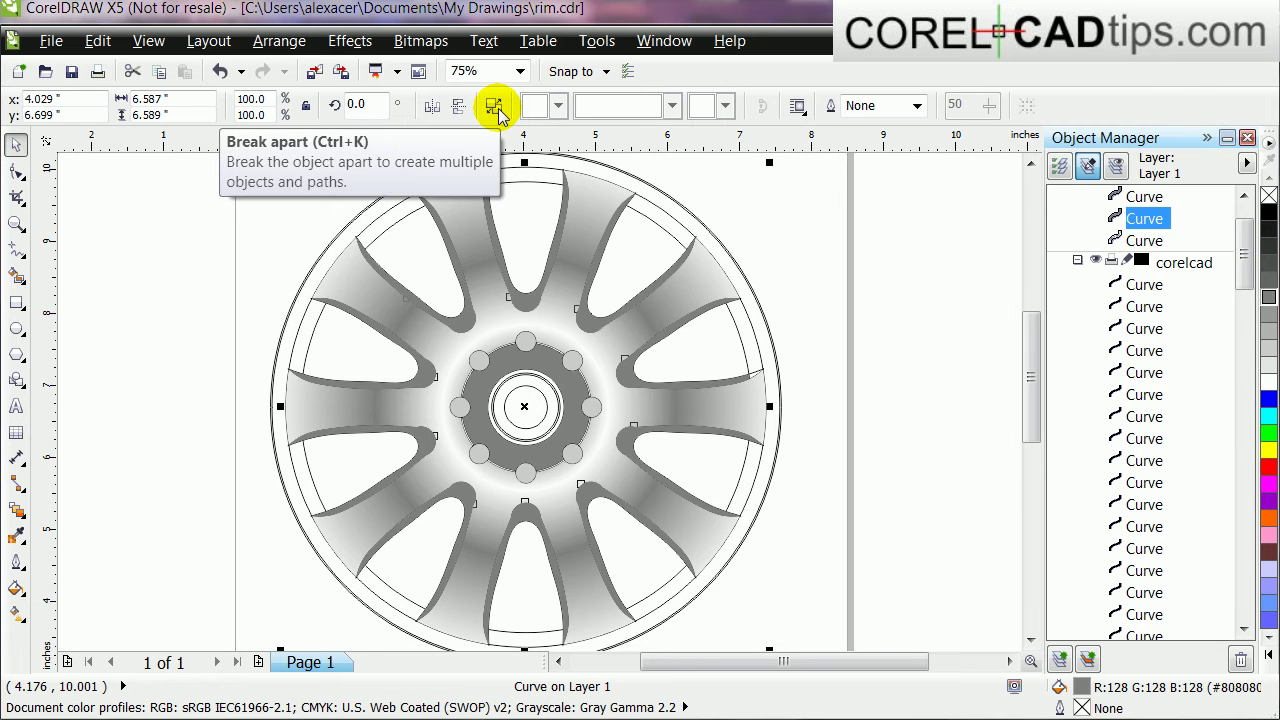
Give the combined spokes a radial fountain fill from dark grey to white with mid-point 68.
{"action": "left_click", "coordinate": [19, 589]}
{"action": "left_click", "coordinate": [90, 615]}
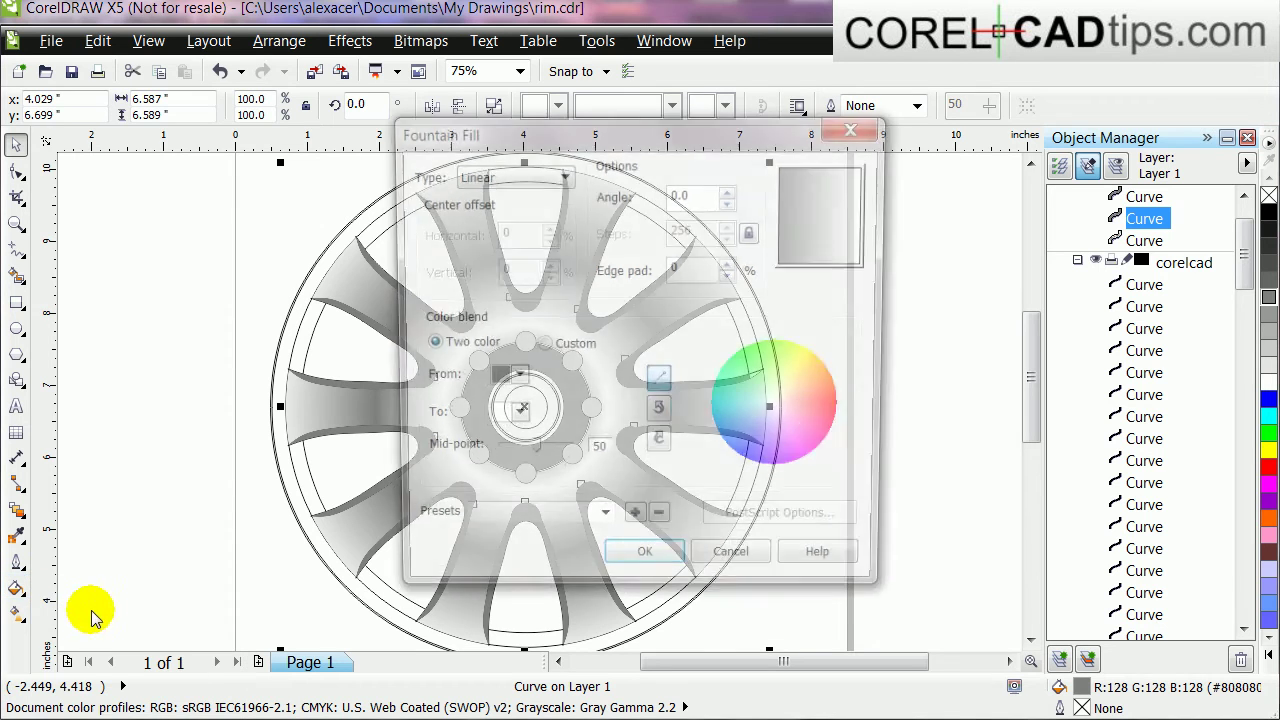
{"action": "left_click", "coordinate": [550, 175]}
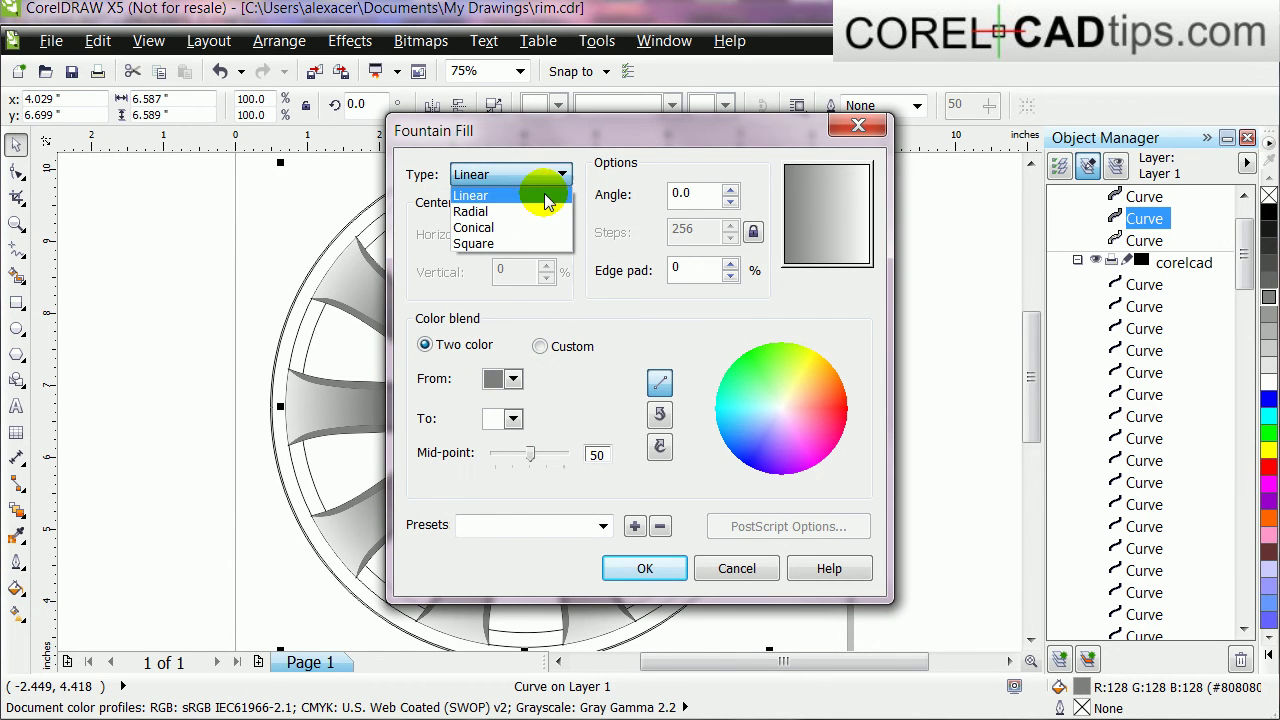
{"action": "left_click", "coordinate": [527, 212]}
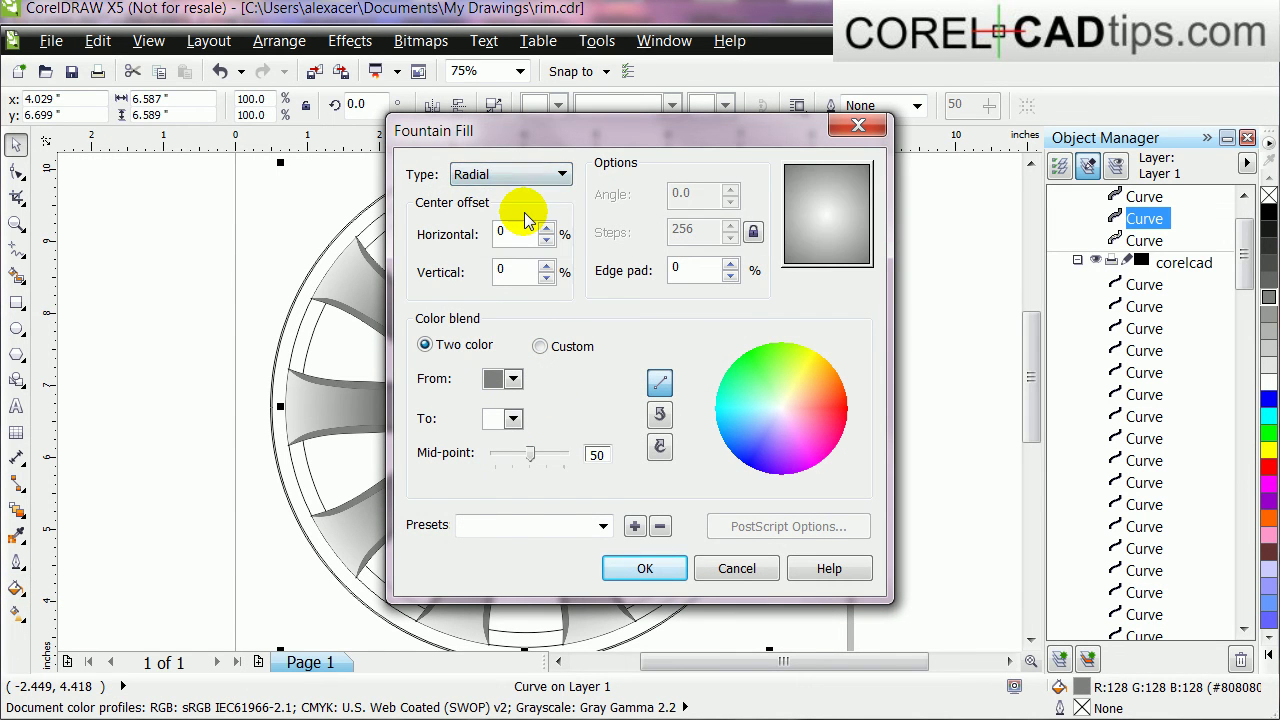
{"action": "left_click", "coordinate": [513, 379]}
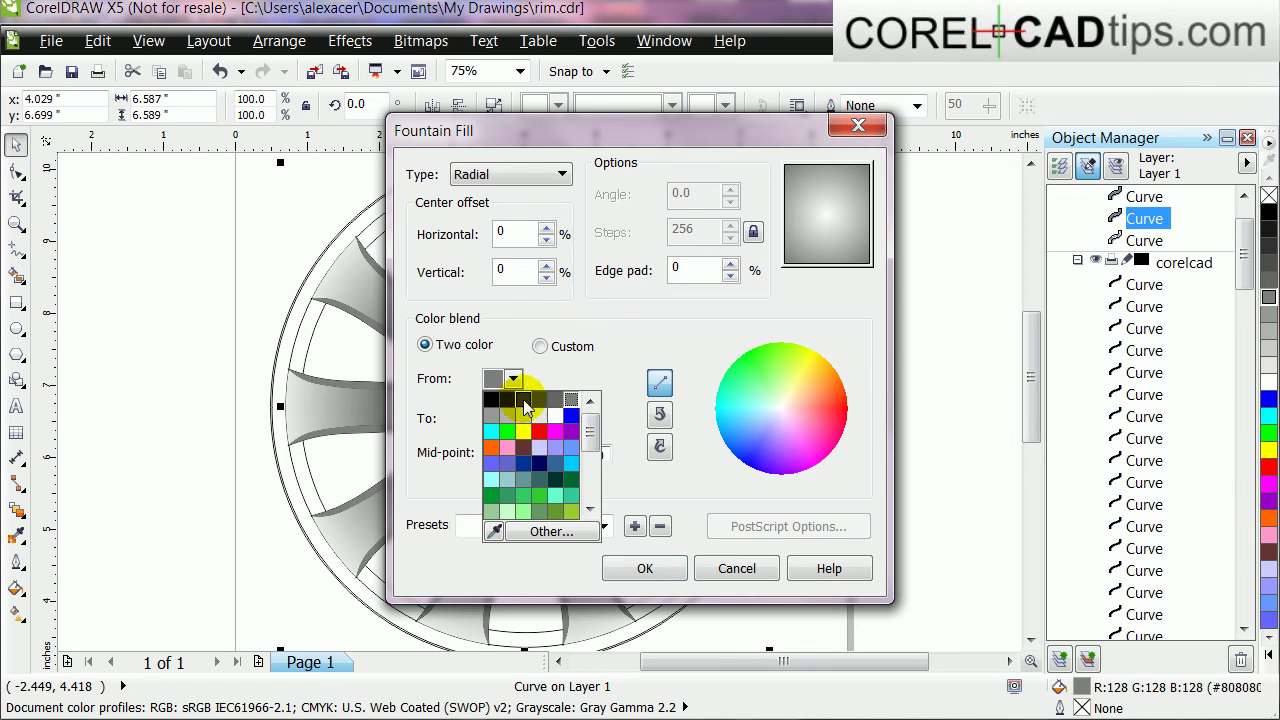
{"action": "left_click", "coordinate": [524, 405]}
{"action": "left_click", "coordinate": [645, 568]}
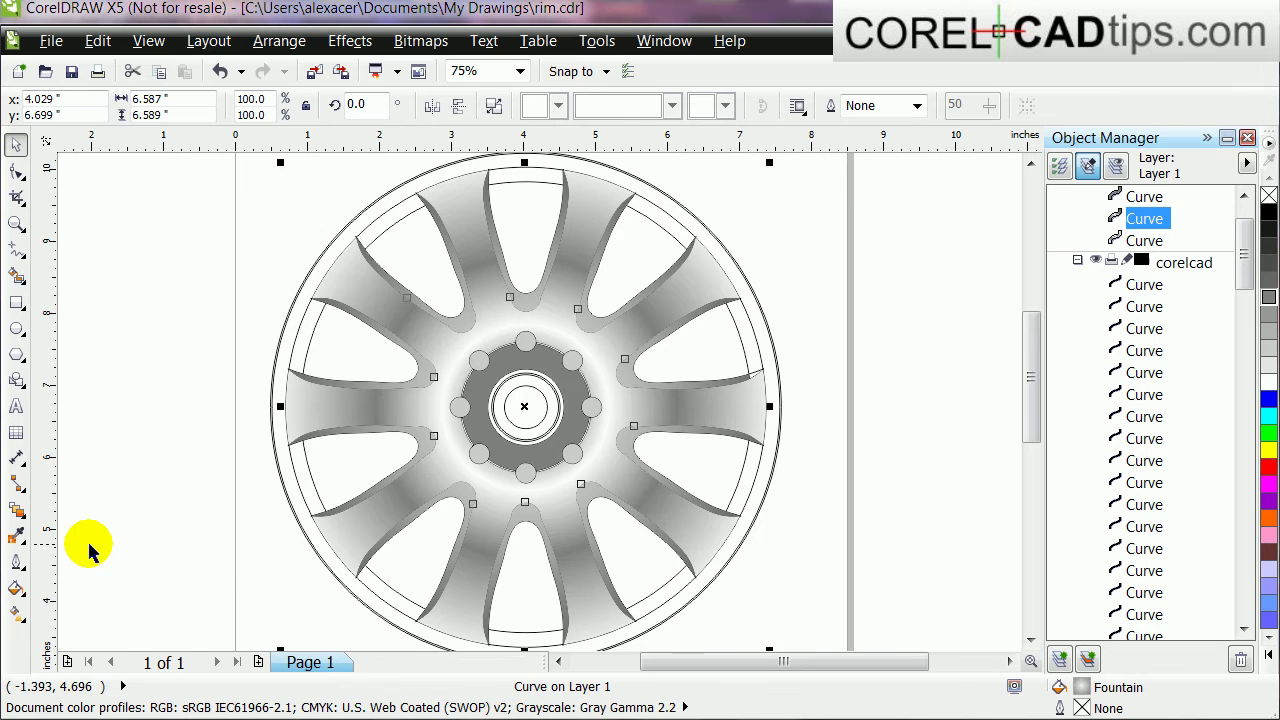
{"action": "left_click", "coordinate": [16, 586]}
{"action": "left_click", "coordinate": [77, 617]}
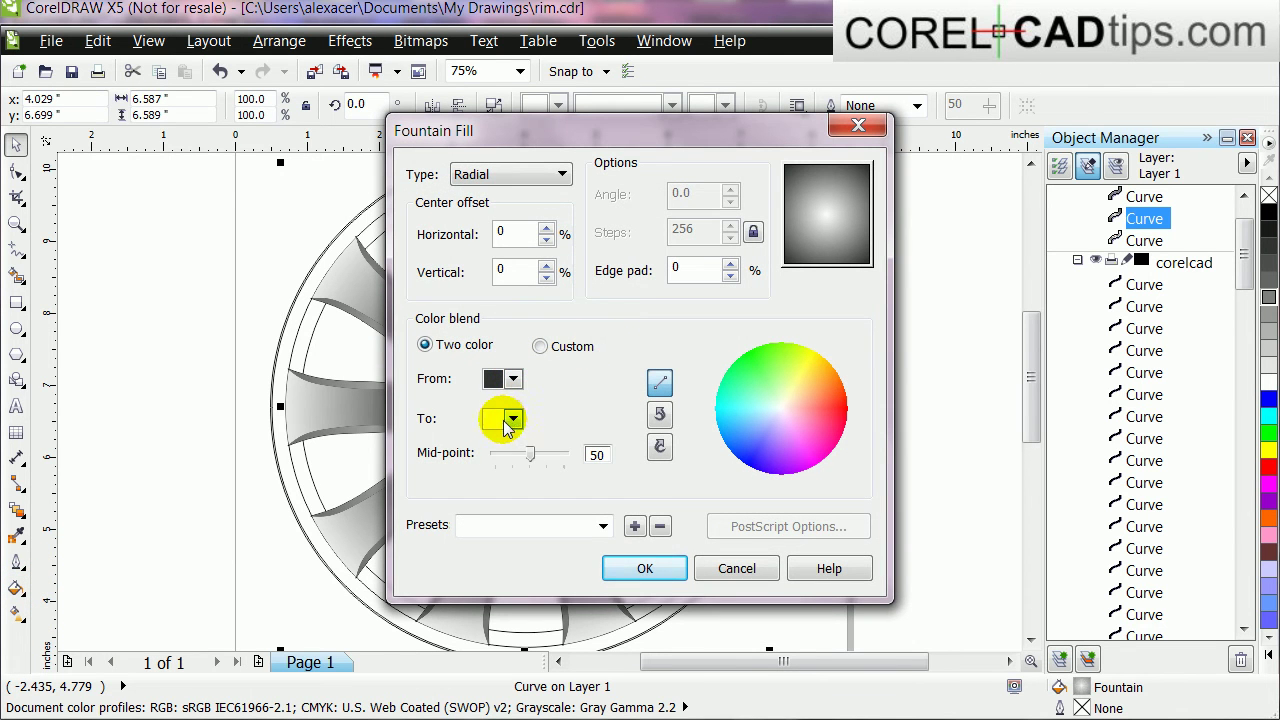
{"action": "left_click_drag", "start_coordinate": [533, 454], "coordinate": [543, 456]}
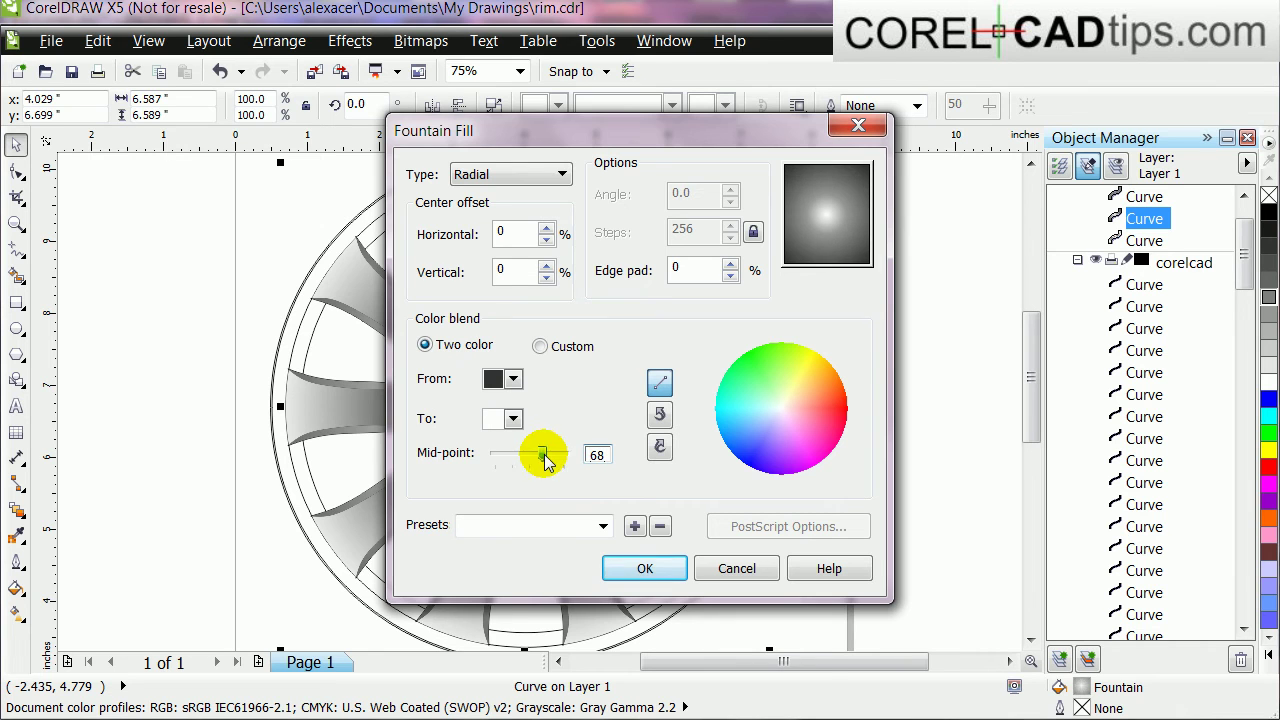
{"action": "left_click", "coordinate": [658, 584]}
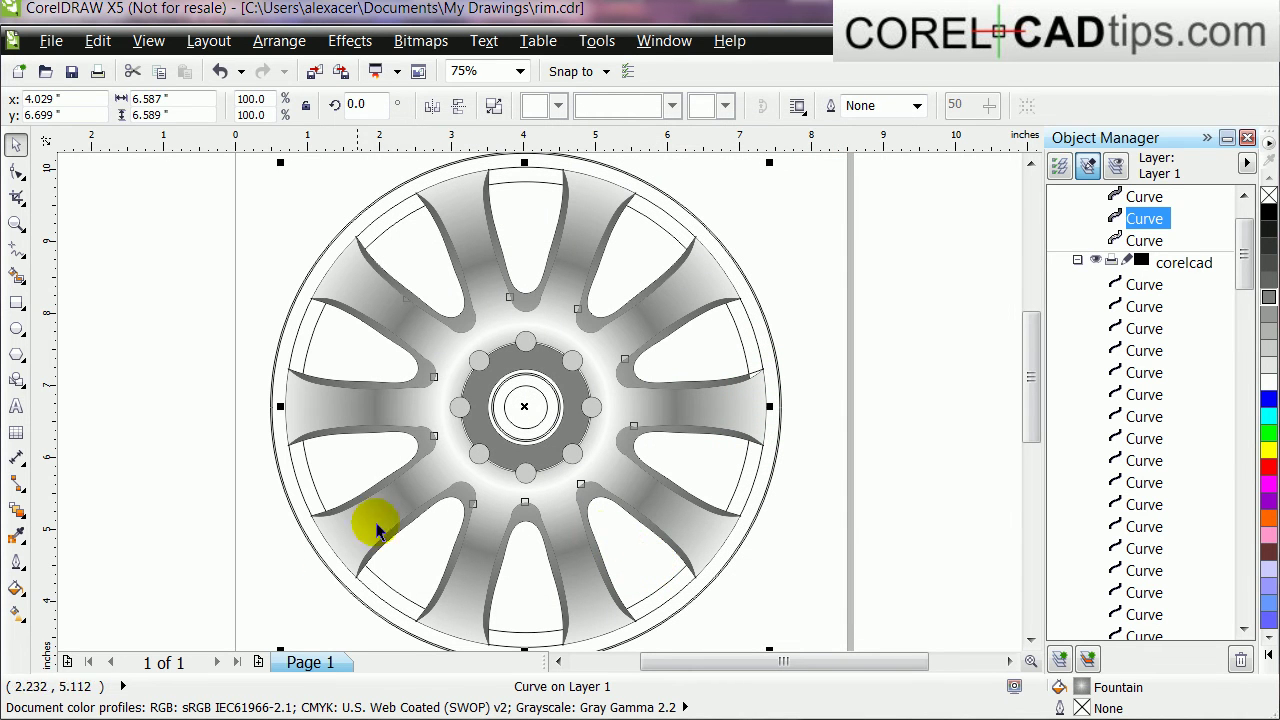
Smart Fill the ten rim gaps at the spokes' outer ends dark grey (51,51,51).
{"action": "left_click", "coordinate": [170, 560]}
{"action": "left_click", "coordinate": [480, 363]}
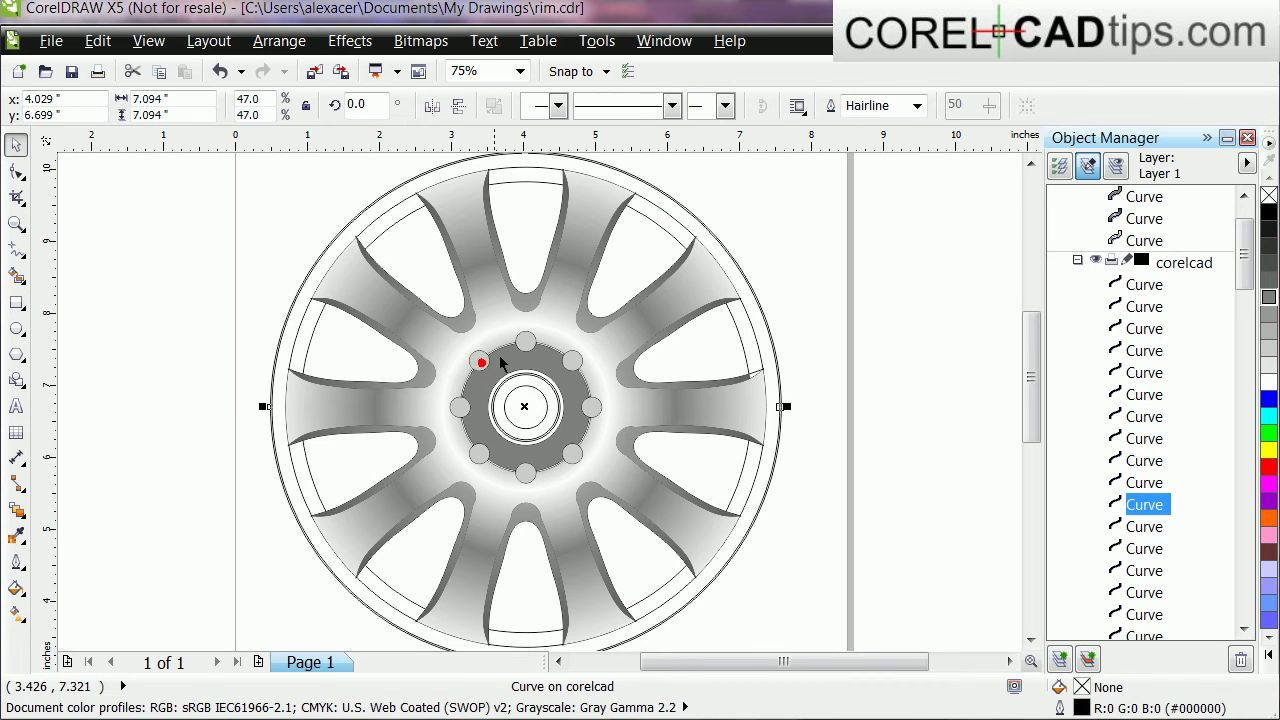
{"action": "left_click", "coordinate": [170, 318]}
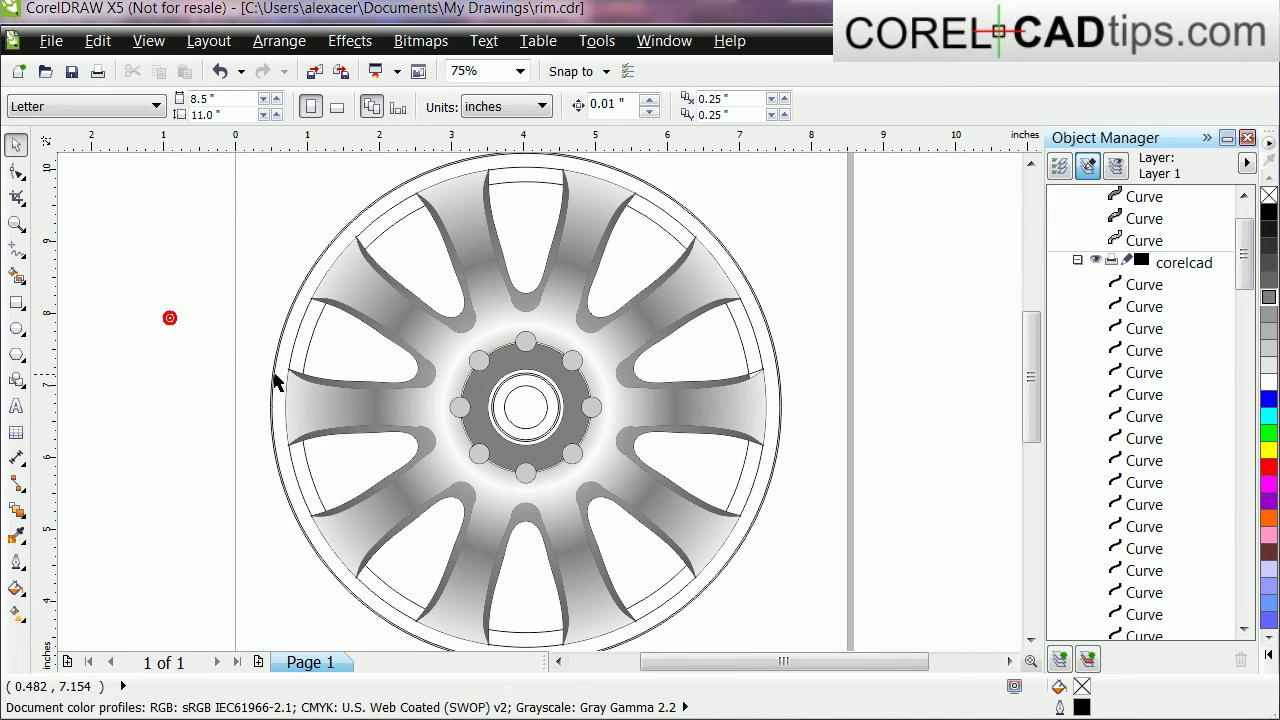
{"action": "left_click", "coordinate": [305, 345]}
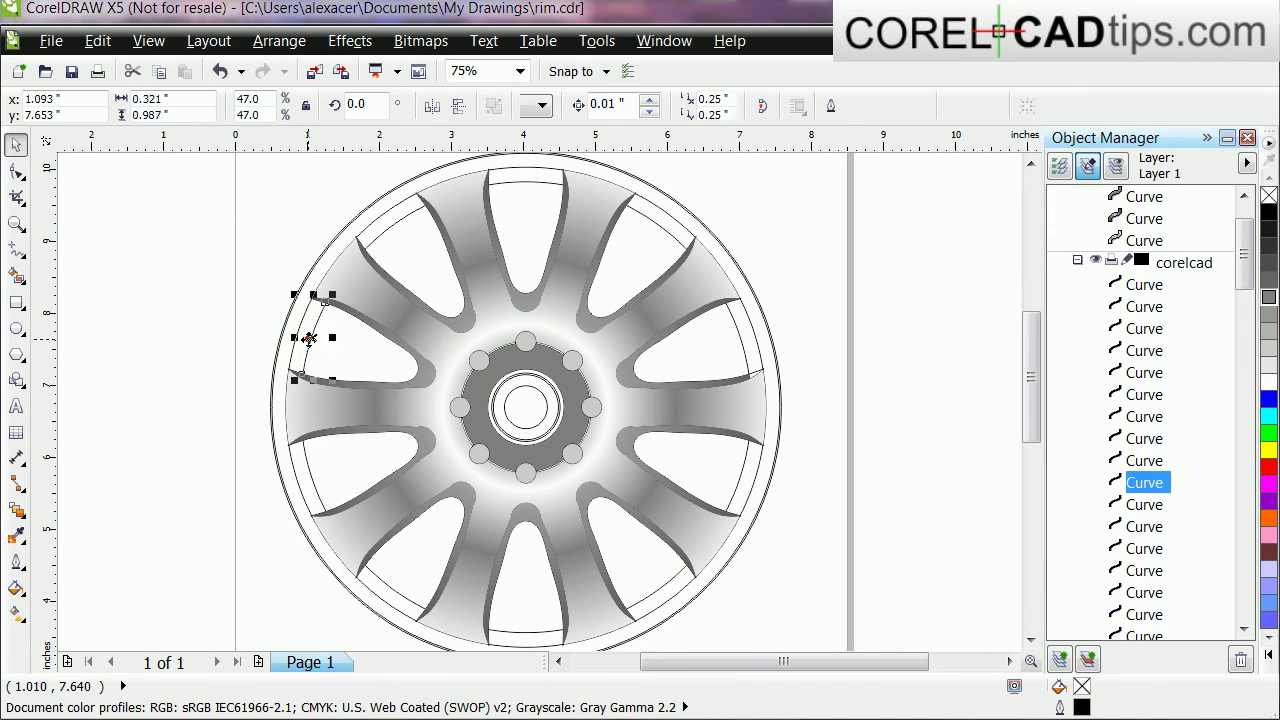
{"action": "left_click", "coordinate": [208, 344]}
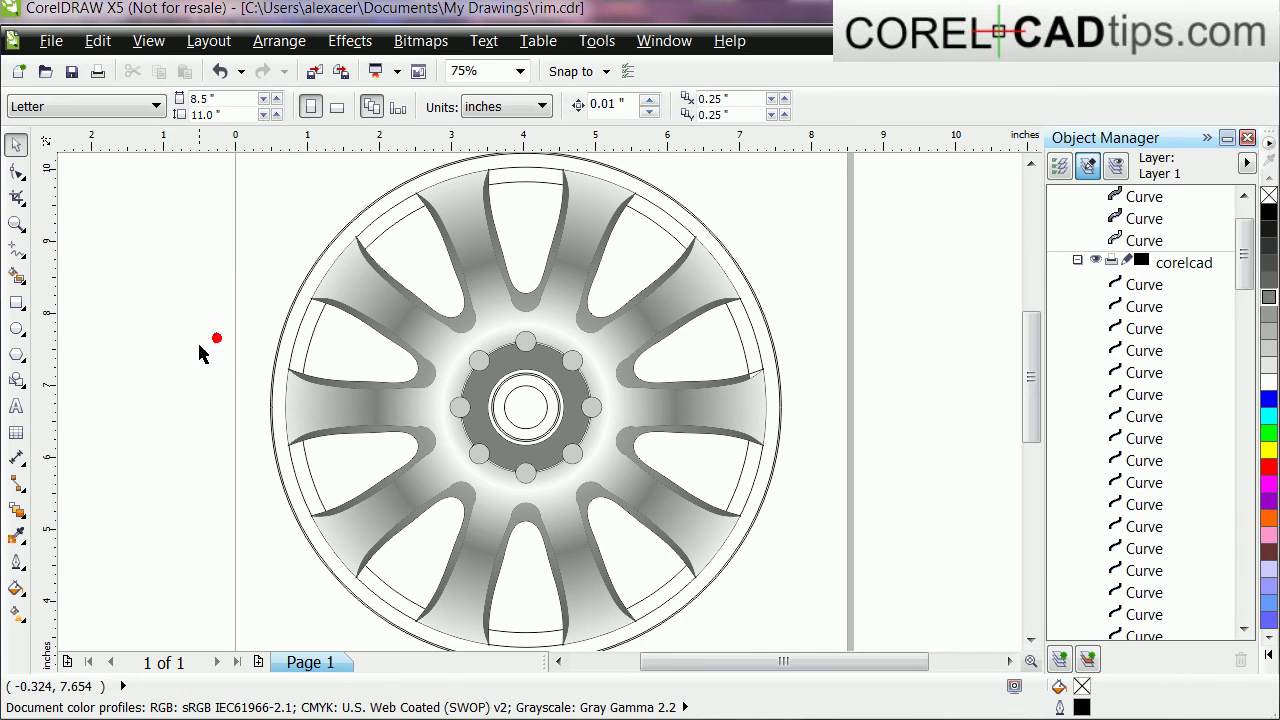
{"action": "left_click", "coordinate": [19, 274]}
{"action": "left_click", "coordinate": [95, 278]}
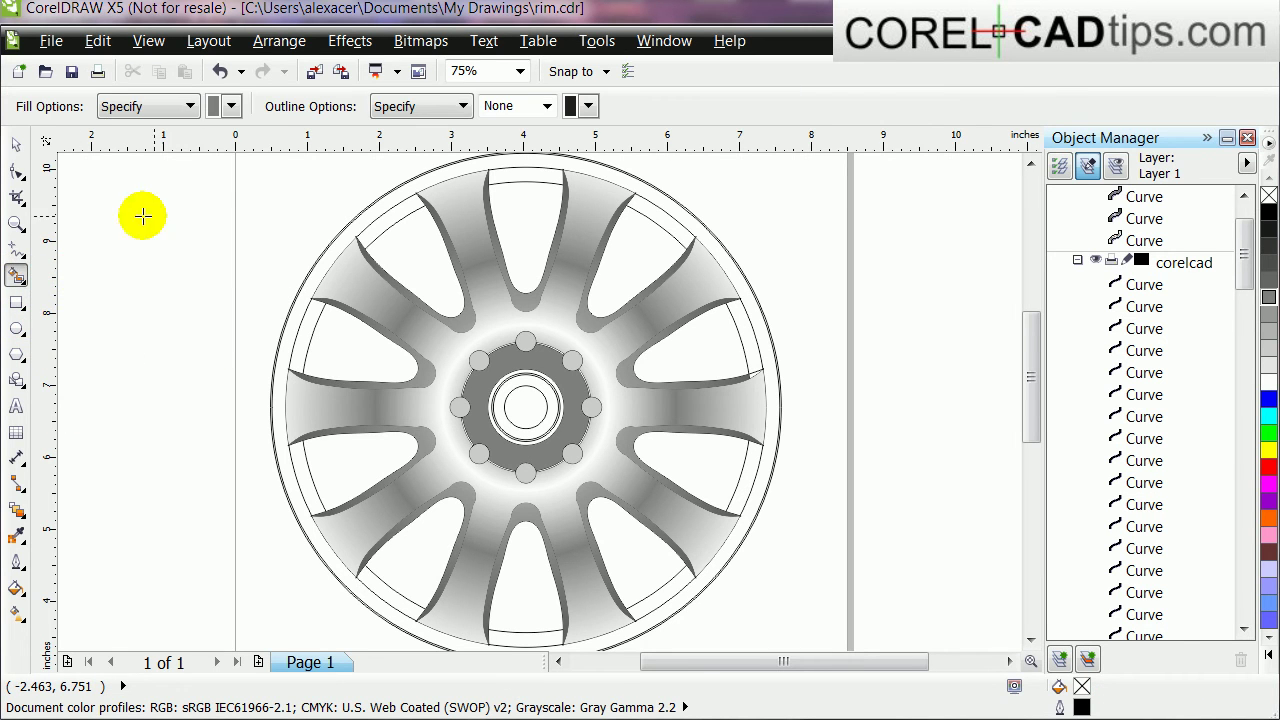
{"action": "left_click", "coordinate": [229, 107]}
{"action": "scroll", "coordinate": [297, 172], "scroll_direction": "up", "scroll_amount": 1}
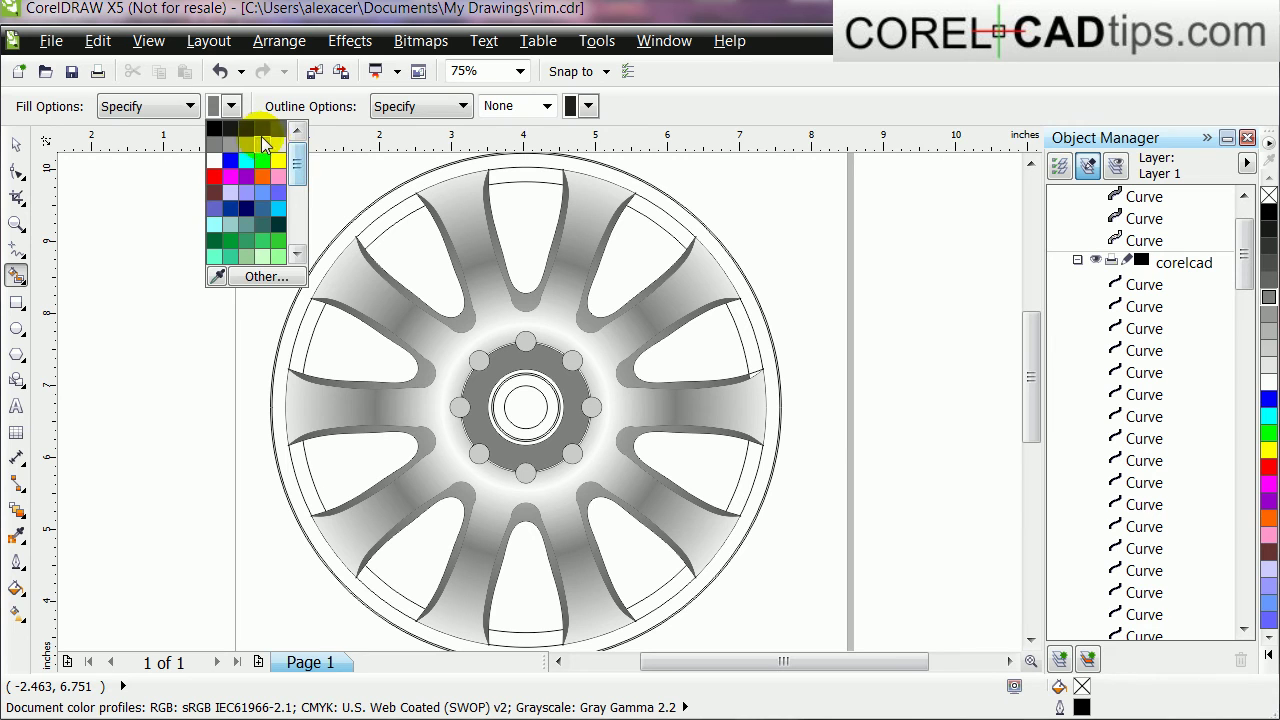
{"action": "left_click", "coordinate": [247, 136]}
{"action": "left_click", "coordinate": [400, 217]}
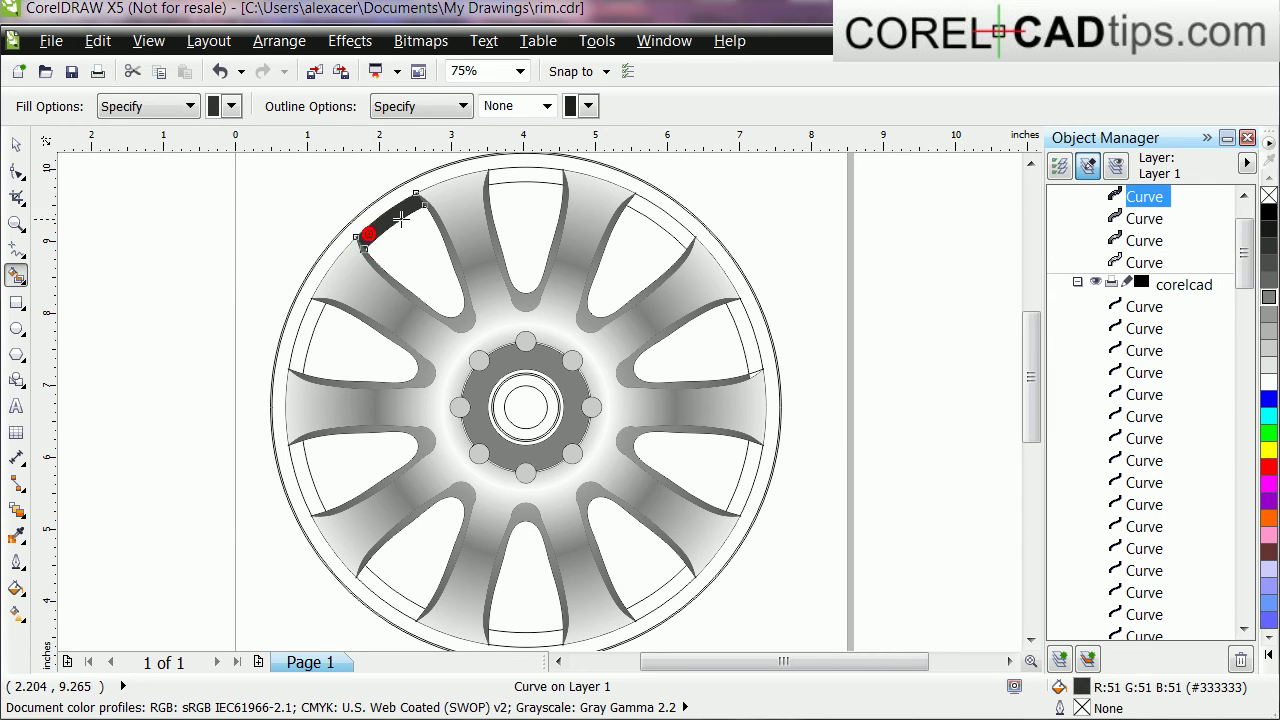
{"action": "left_click", "coordinate": [507, 180]}
{"action": "left_click", "coordinate": [636, 205]}
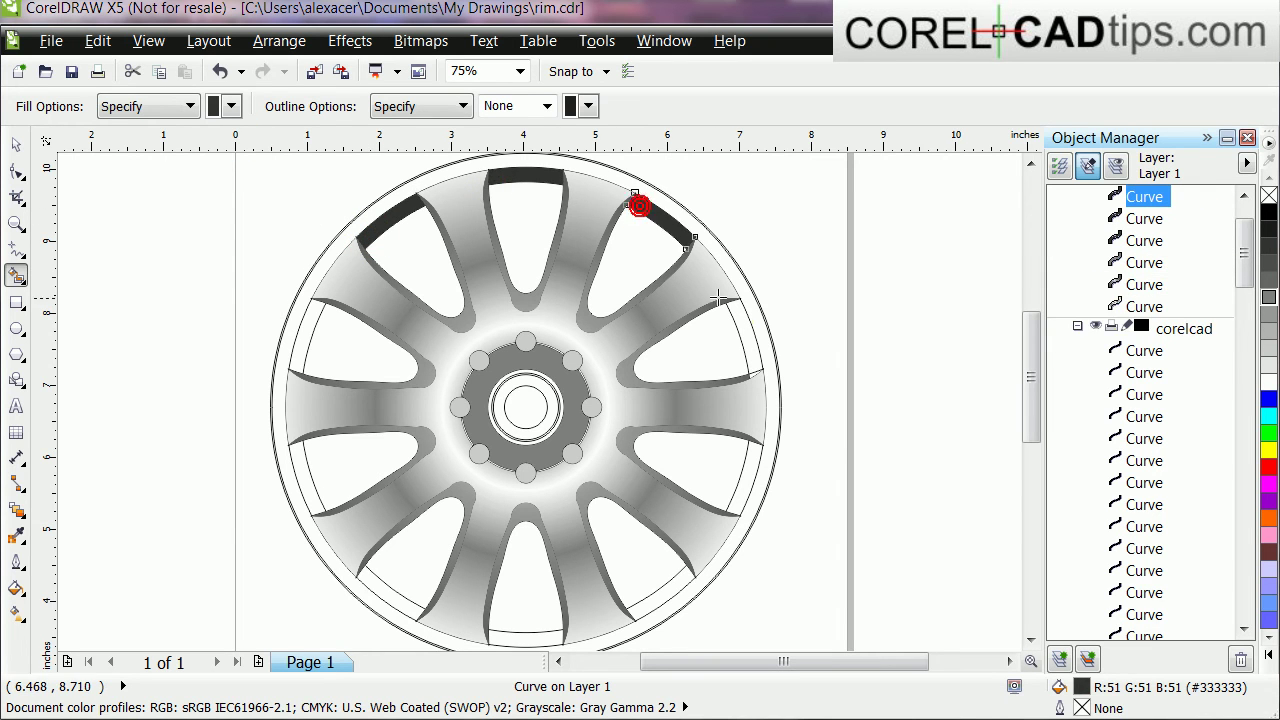
{"action": "left_click", "coordinate": [738, 320]}
{"action": "left_click", "coordinate": [748, 455]}
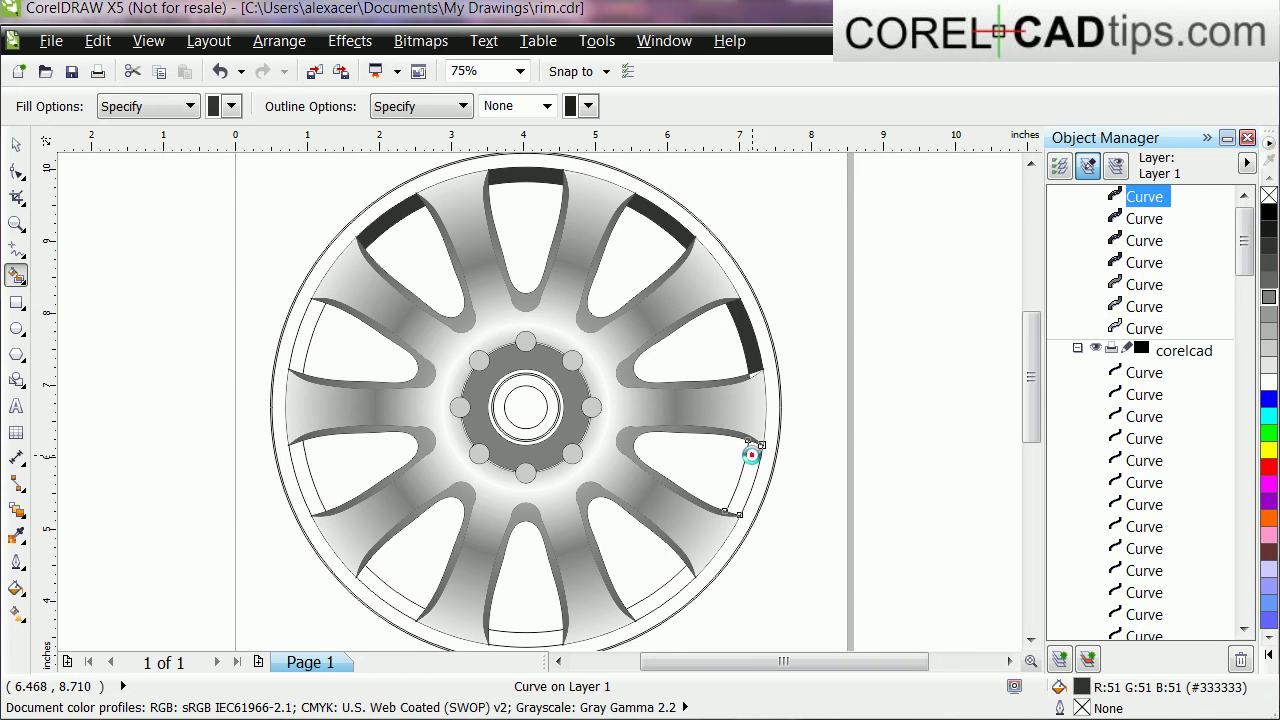
{"action": "left_click", "coordinate": [679, 579]}
{"action": "left_click", "coordinate": [527, 638]}
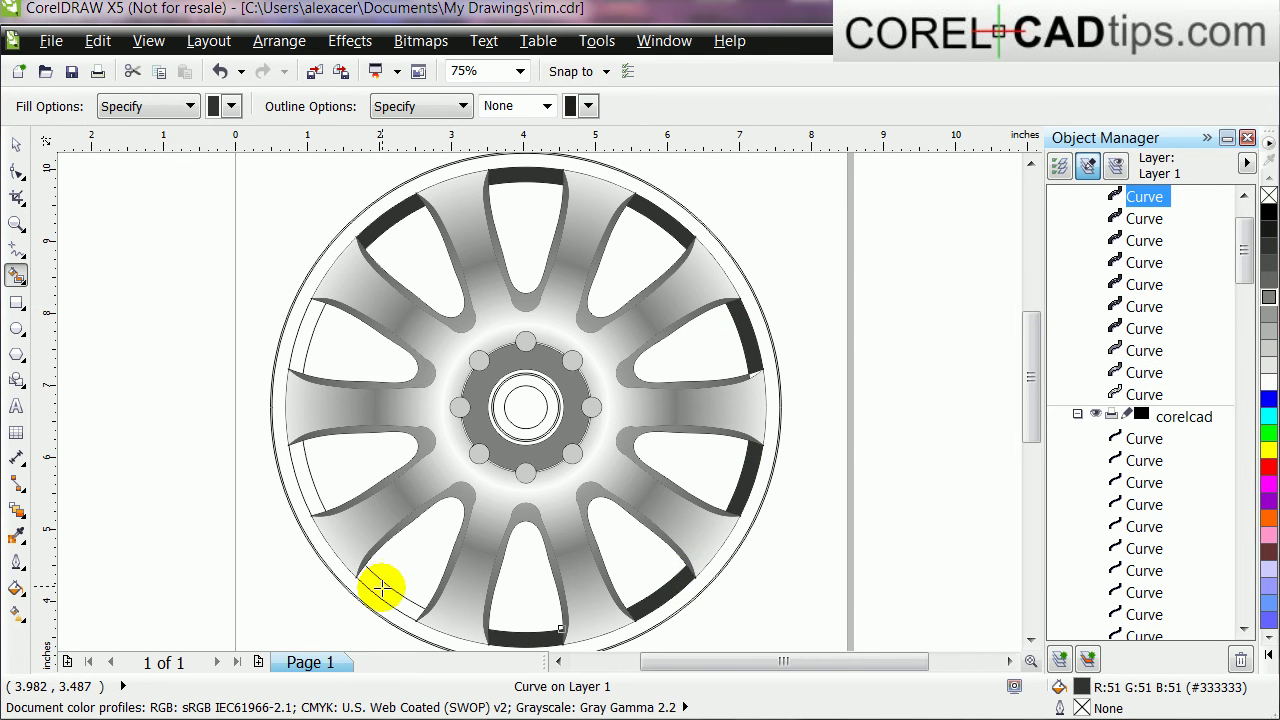
{"action": "left_click", "coordinate": [381, 590]}
{"action": "left_click", "coordinate": [311, 492]}
{"action": "left_click", "coordinate": [301, 344]}
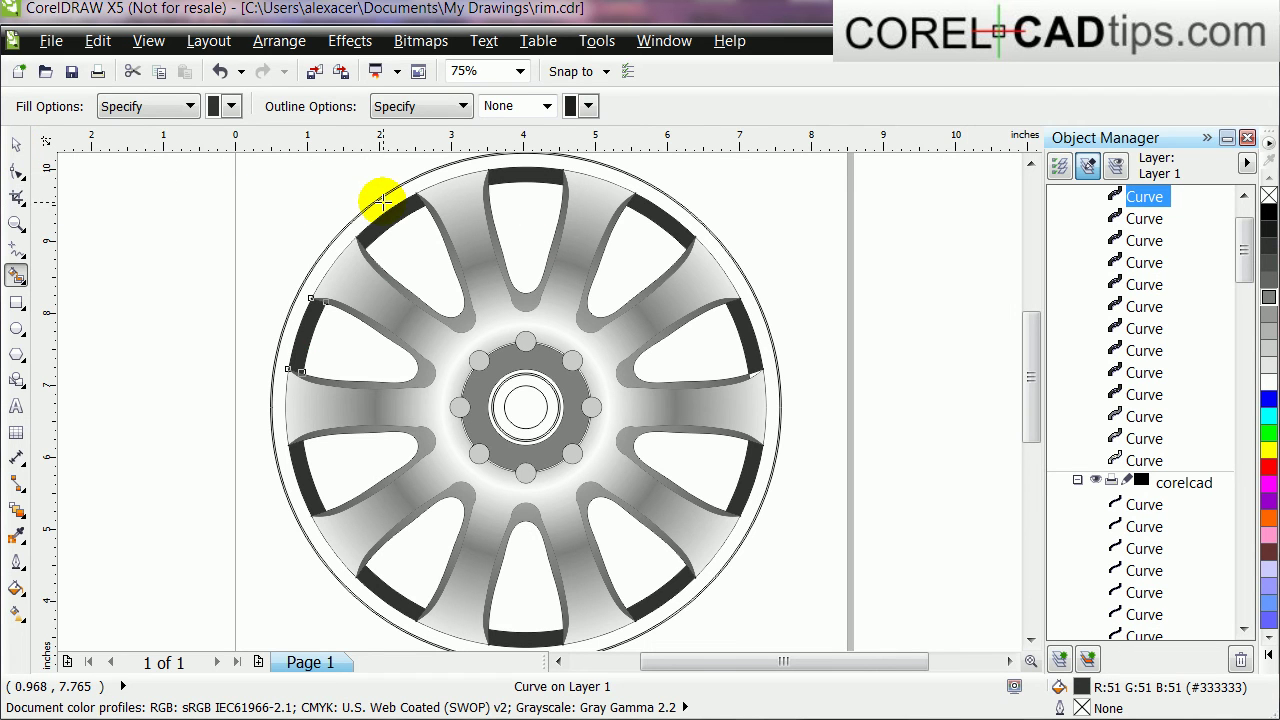
Fill the outer rim band mid grey (128,128,128).
{"action": "left_click", "coordinate": [228, 107]}
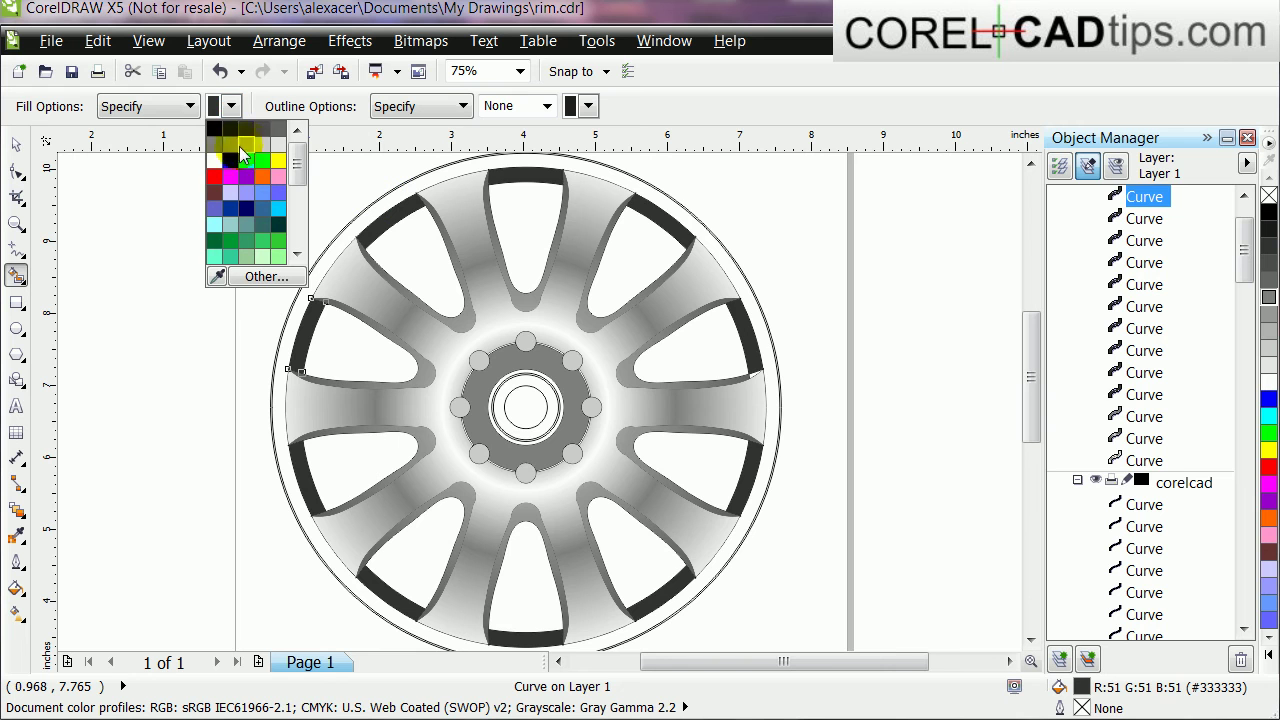
{"action": "left_click", "coordinate": [224, 150]}
{"action": "left_click", "coordinate": [390, 201]}
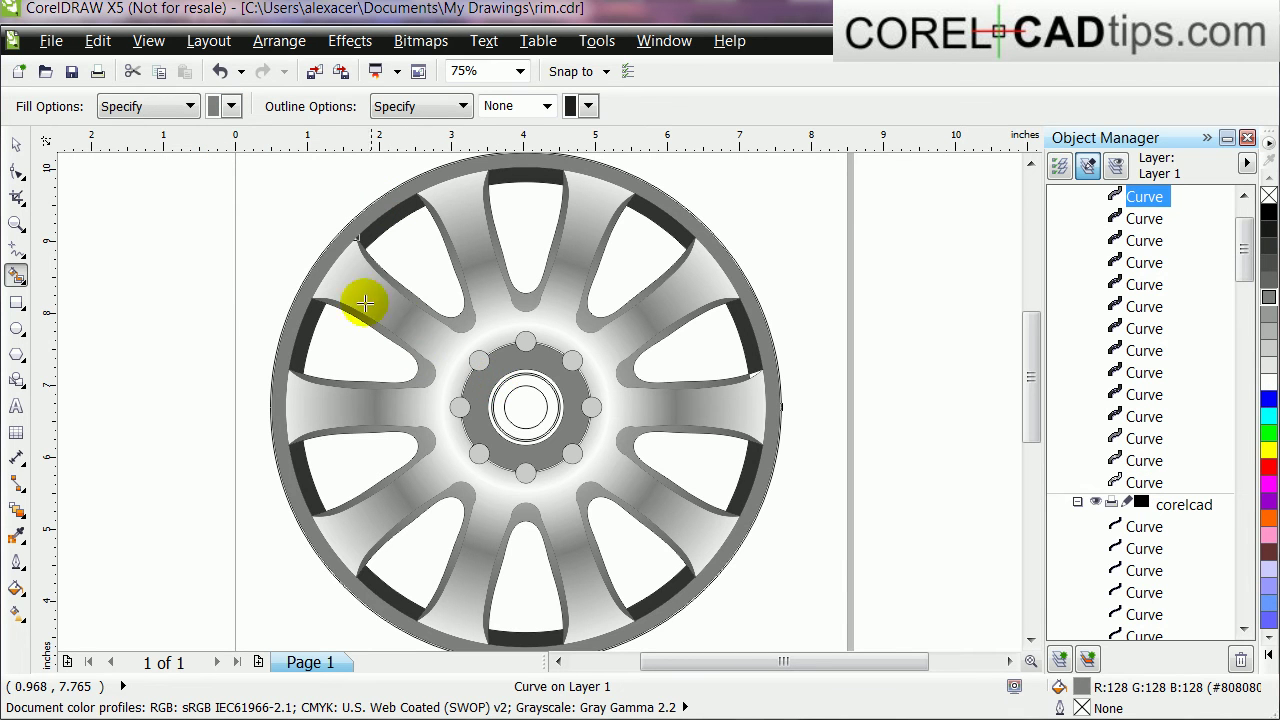
Smart Fill the thin sliver outside the grey rim band black (0,0,0), then fit the drawing in view.
{"action": "scroll", "coordinate": [306, 286], "scroll_direction": "up", "scroll_amount": 4}
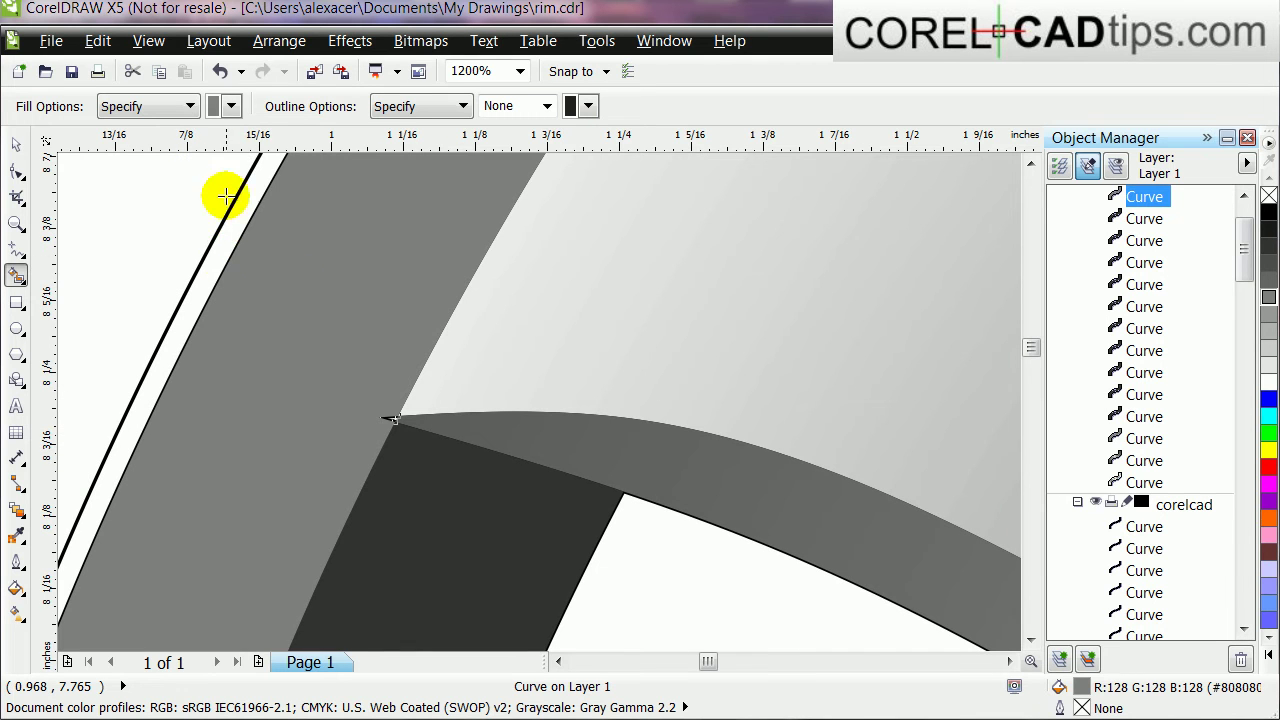
{"action": "left_click", "coordinate": [232, 105]}
{"action": "left_click", "coordinate": [298, 158]}
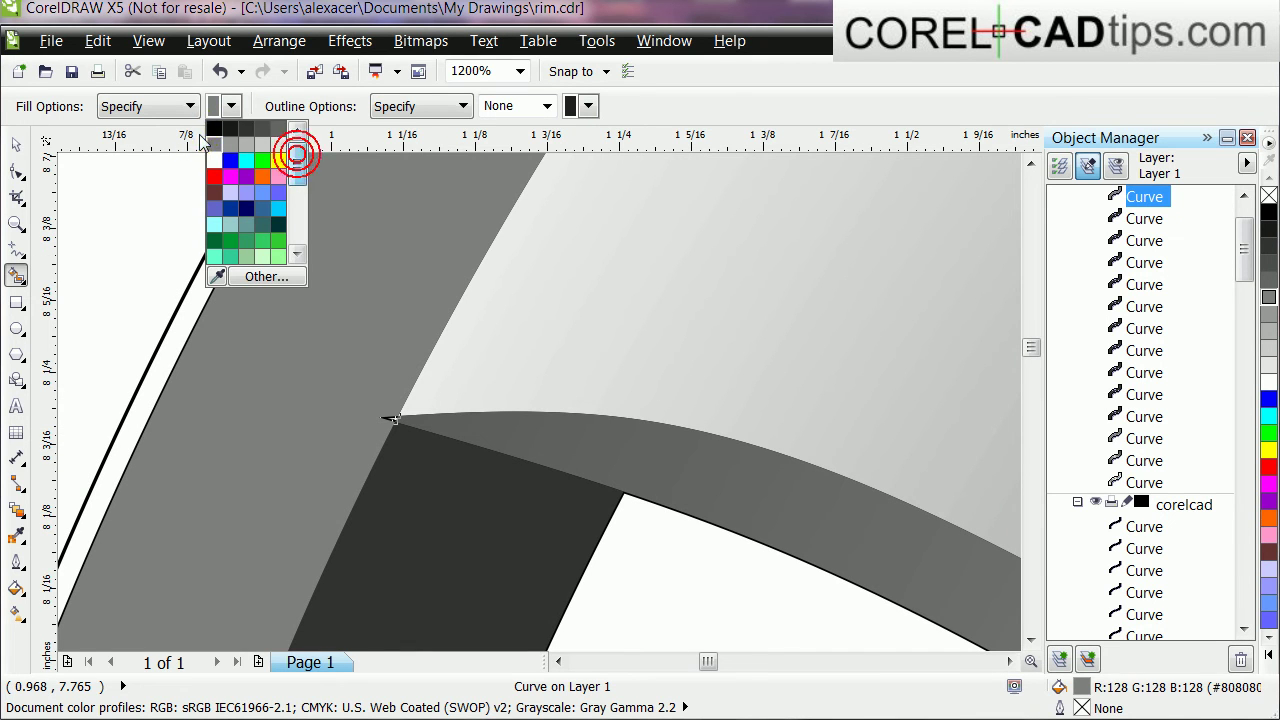
{"action": "left_click", "coordinate": [214, 129]}
{"action": "left_click", "coordinate": [229, 229]}
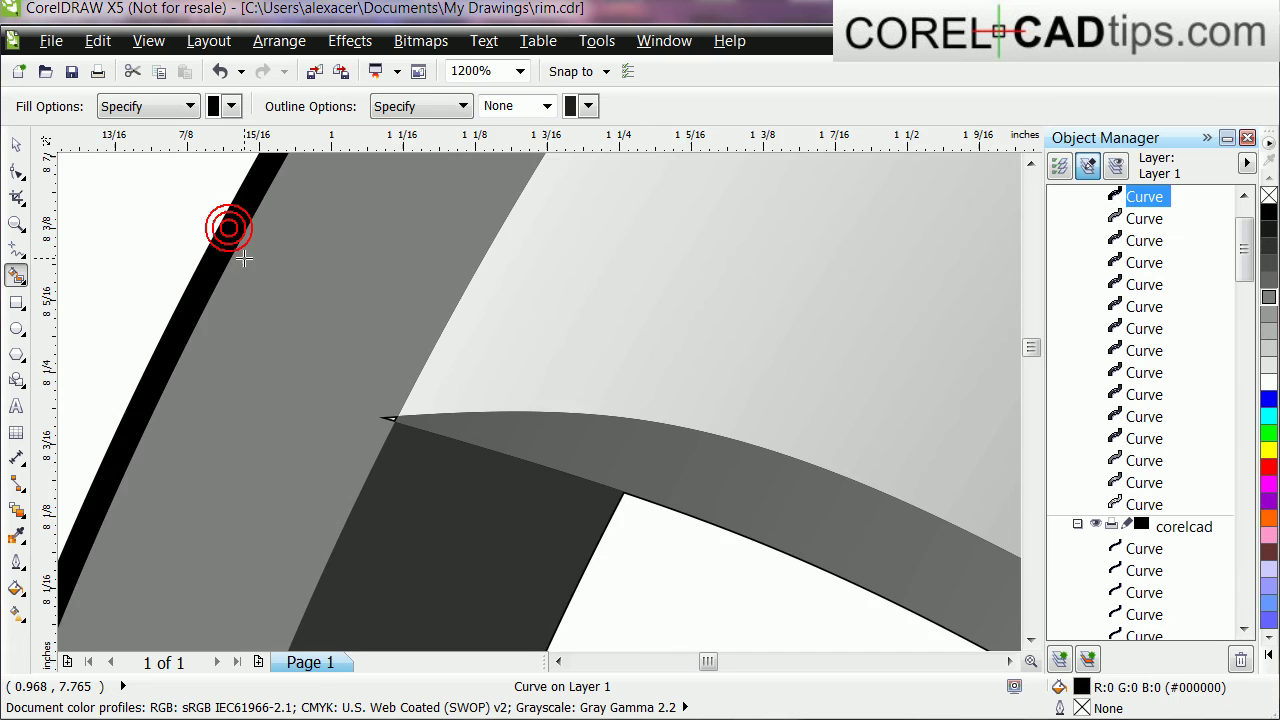
{"action": "scroll", "coordinate": [235, 250], "scroll_direction": "down", "scroll_amount": 4}
{"action": "left_click", "coordinate": [16, 146]}
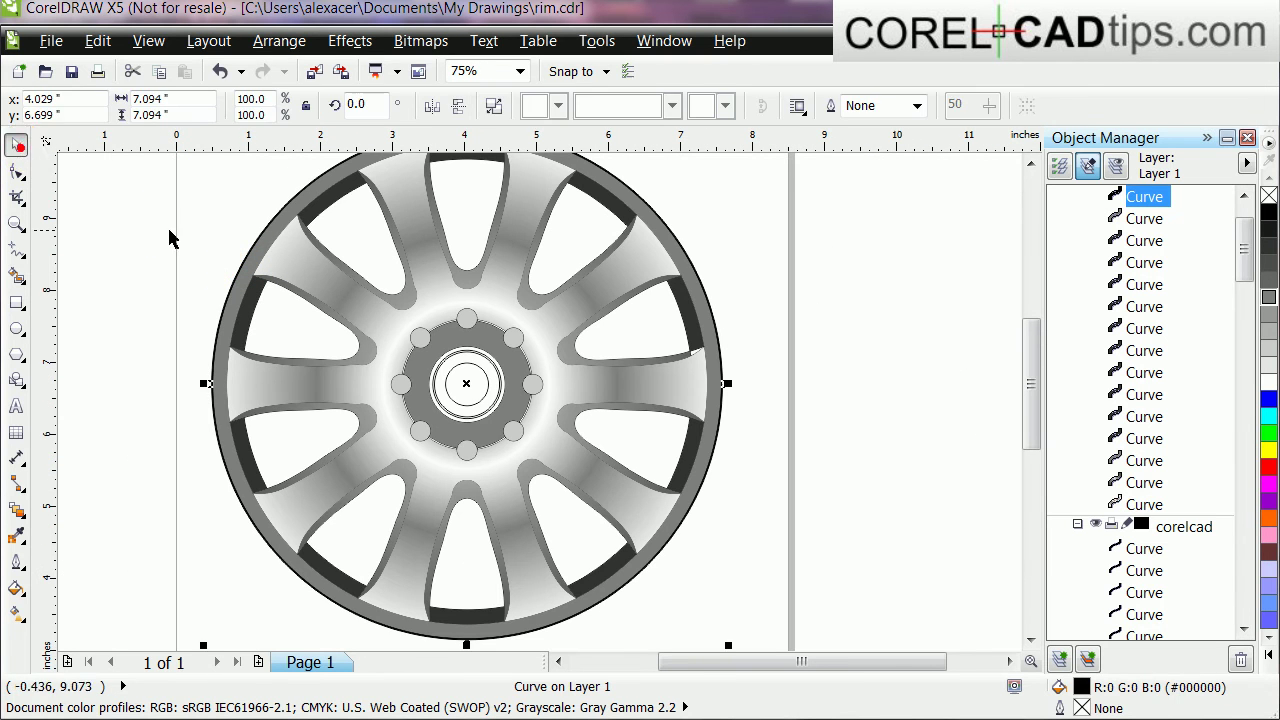
{"action": "left_click", "coordinate": [152, 237]}
{"action": "key", "text": "F4"}
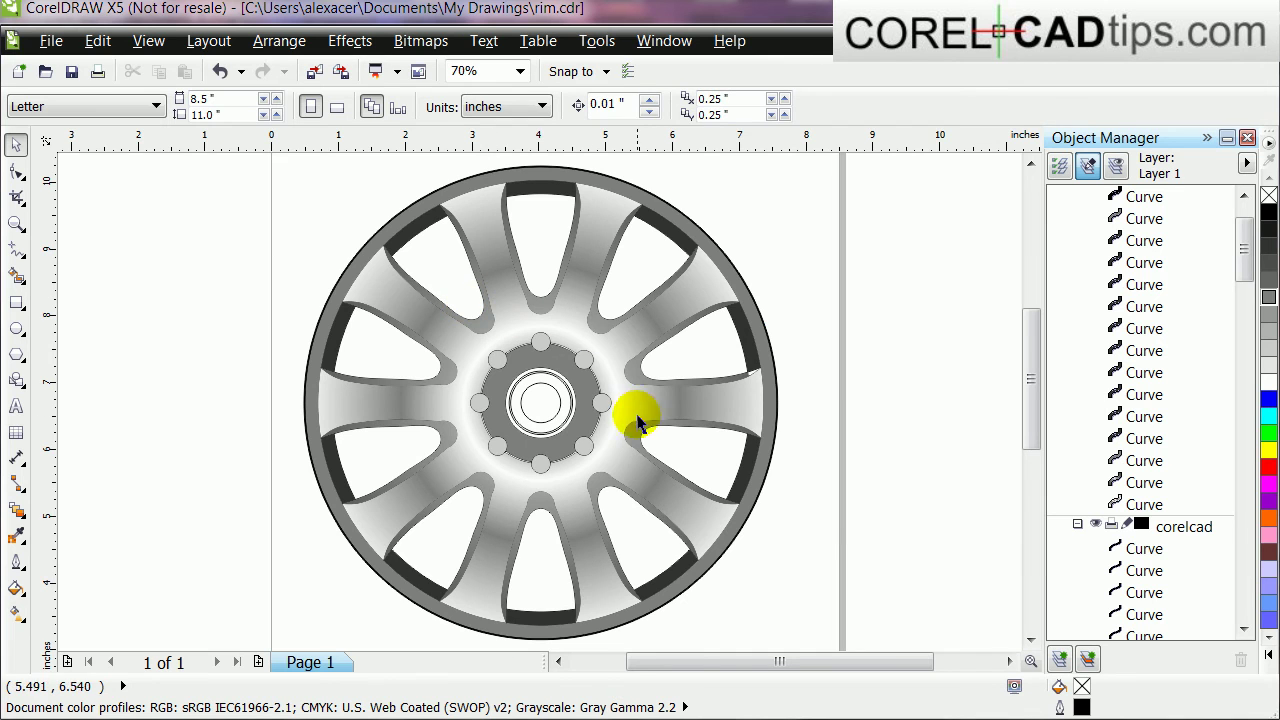
{"action": "scroll", "coordinate": [556, 400], "scroll_direction": "up", "scroll_amount": 2}
{"action": "scroll", "coordinate": [205, 342], "scroll_direction": "down", "scroll_amount": 2}
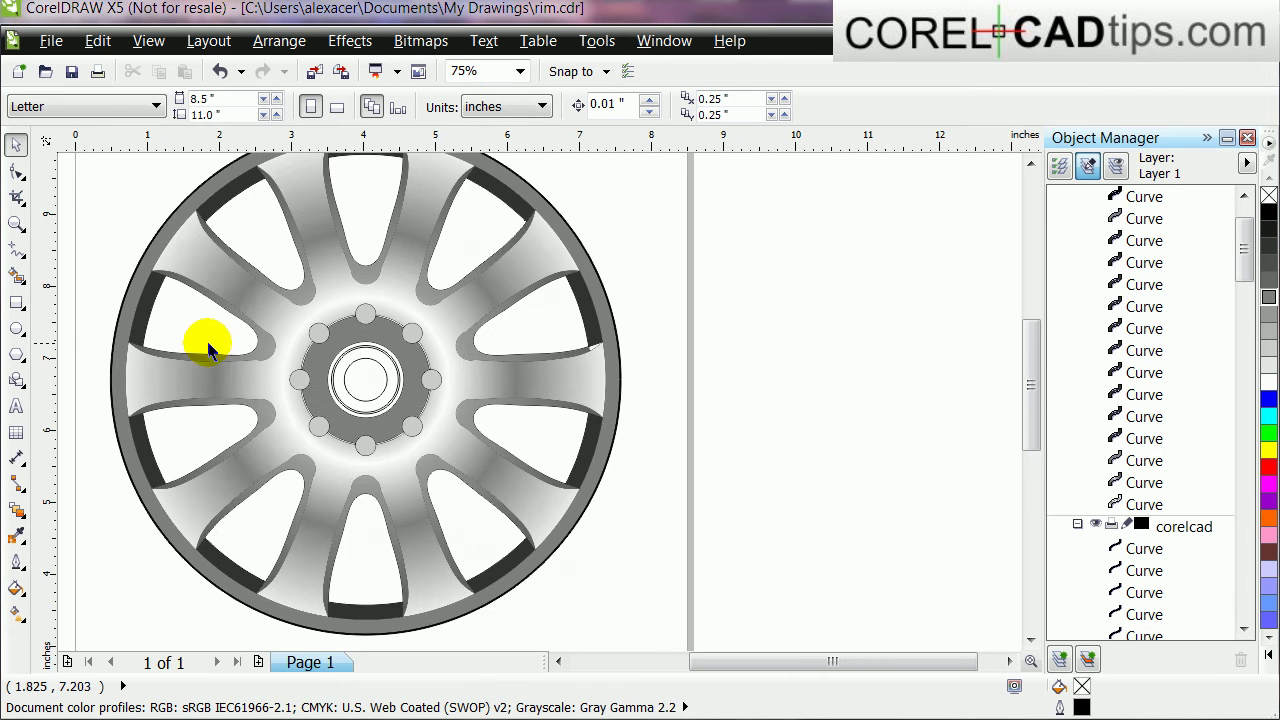
Draw a 5.764-inch circle centred on the hub and a duplicate enlarged to 6.882 inches.
{"action": "left_click", "coordinate": [320, 336]}
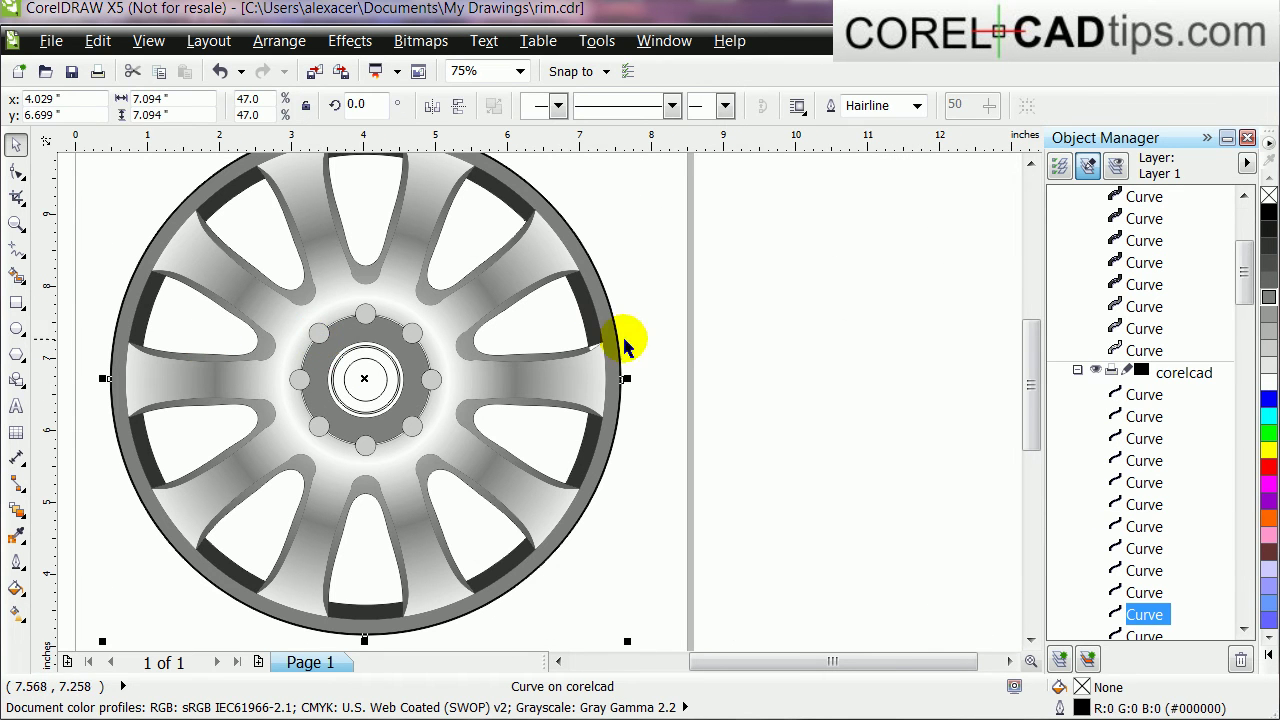
{"action": "left_click", "coordinate": [730, 332]}
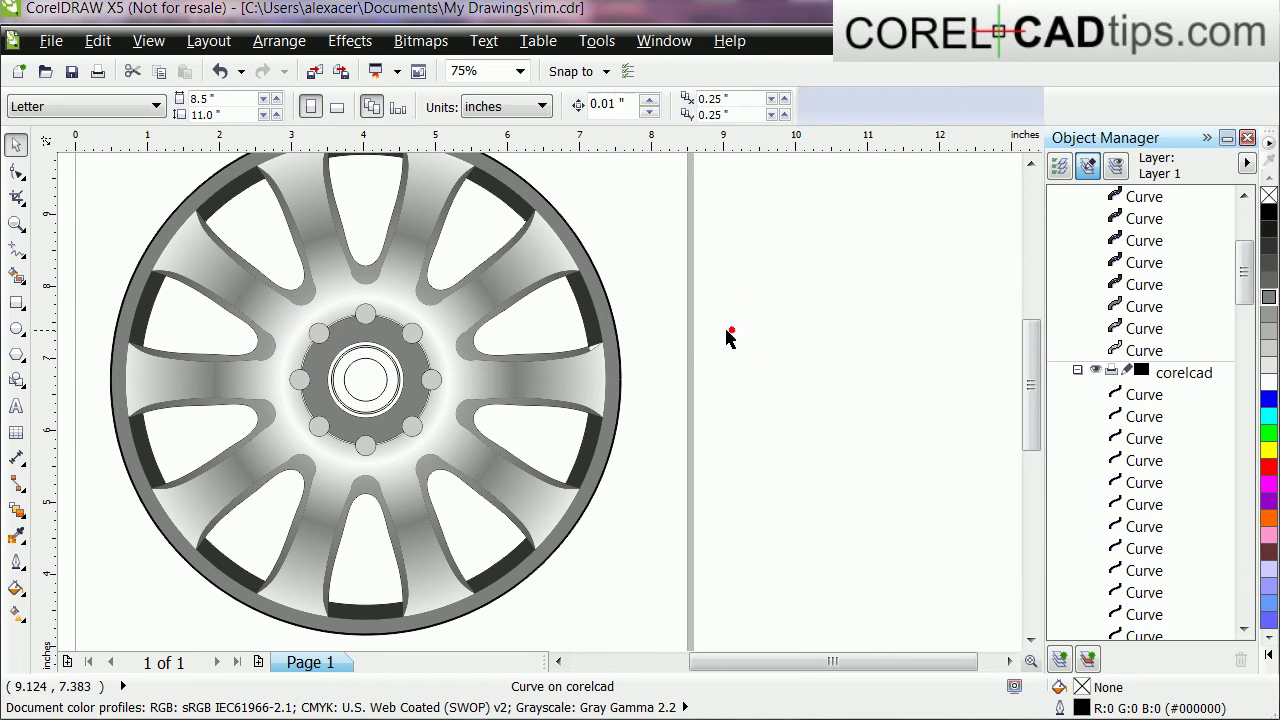
{"action": "left_click", "coordinate": [16, 330]}
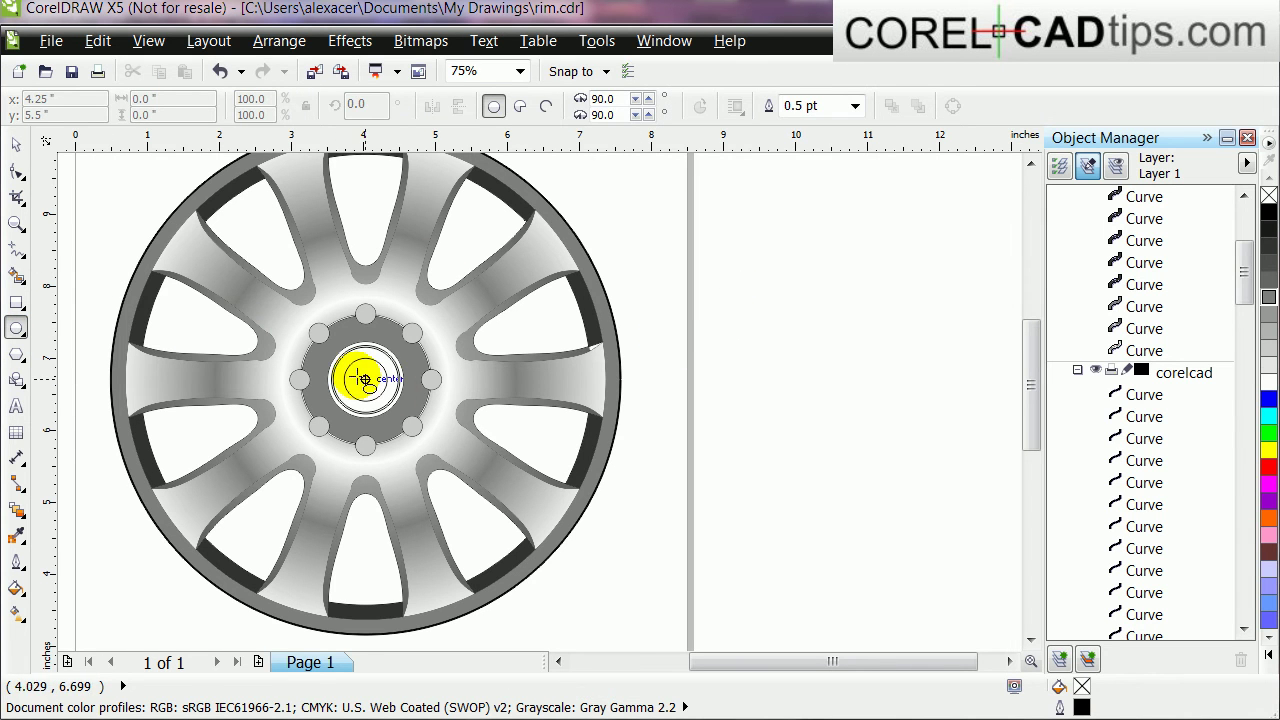
{"action": "left_click_drag", "start_coordinate": [202, 262], "coordinate": [620, 569]}
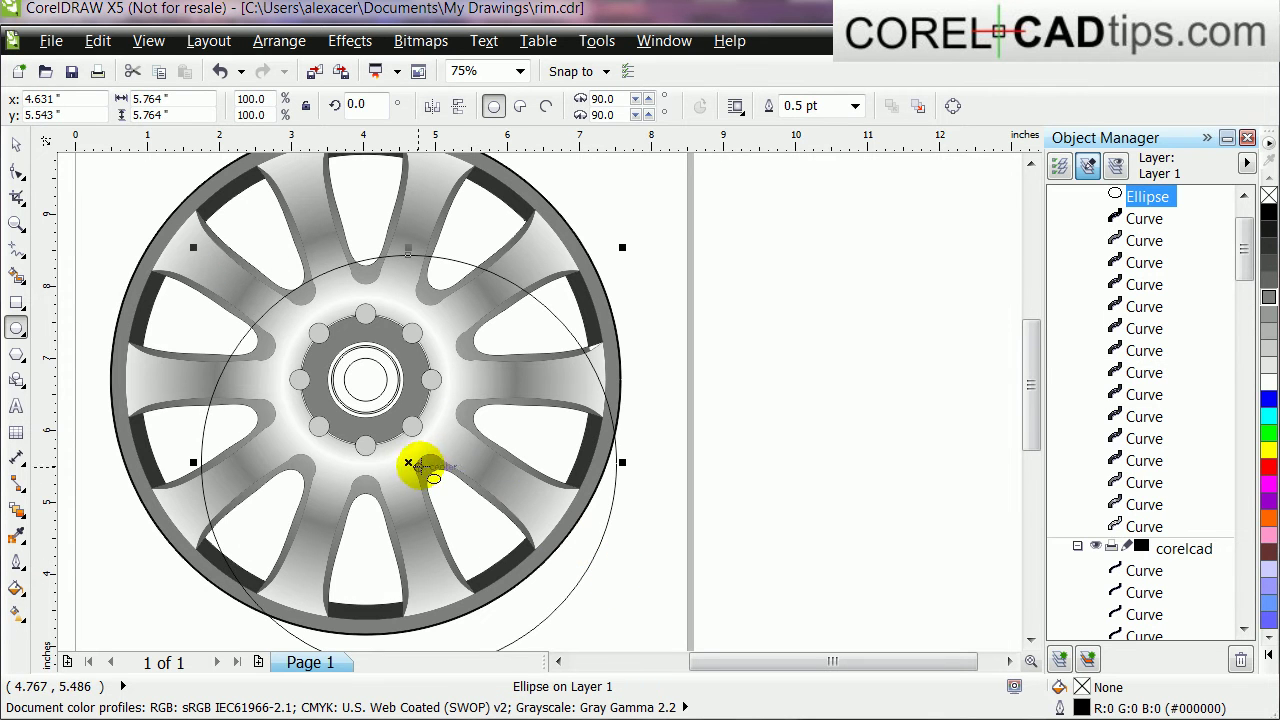
{"action": "left_click_drag", "start_coordinate": [409, 465], "coordinate": [364, 379]}
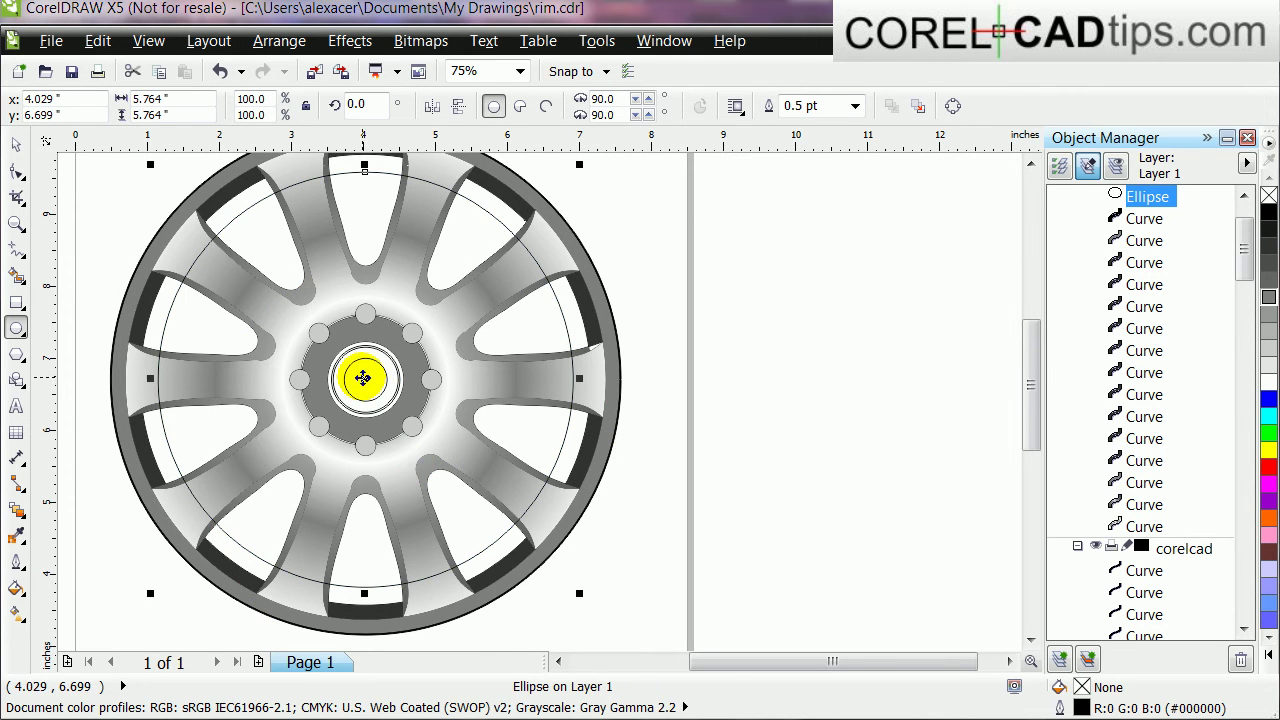
{"action": "left_click_drag", "start_coordinate": [728, 661], "coordinate": [696, 662]}
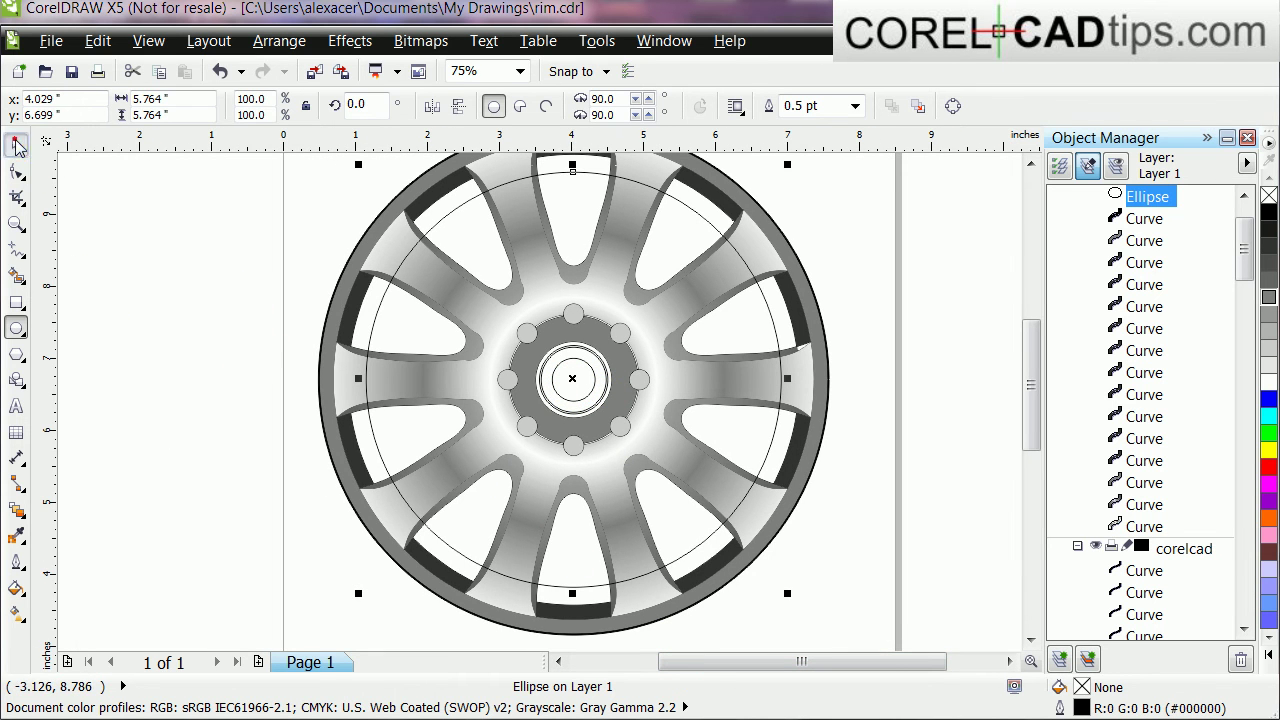
{"action": "key", "text": "KP_Add"}
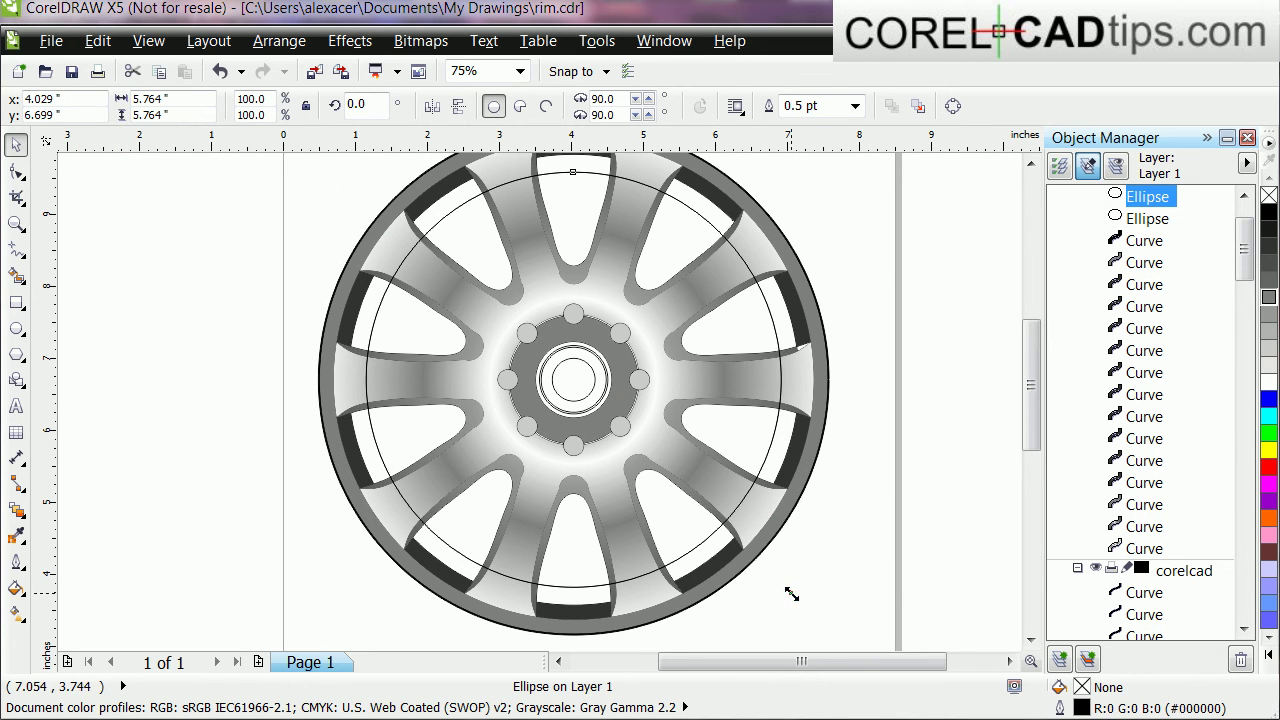
{"action": "left_click_drag", "start_coordinate": [791, 594], "coordinate": [832, 634]}
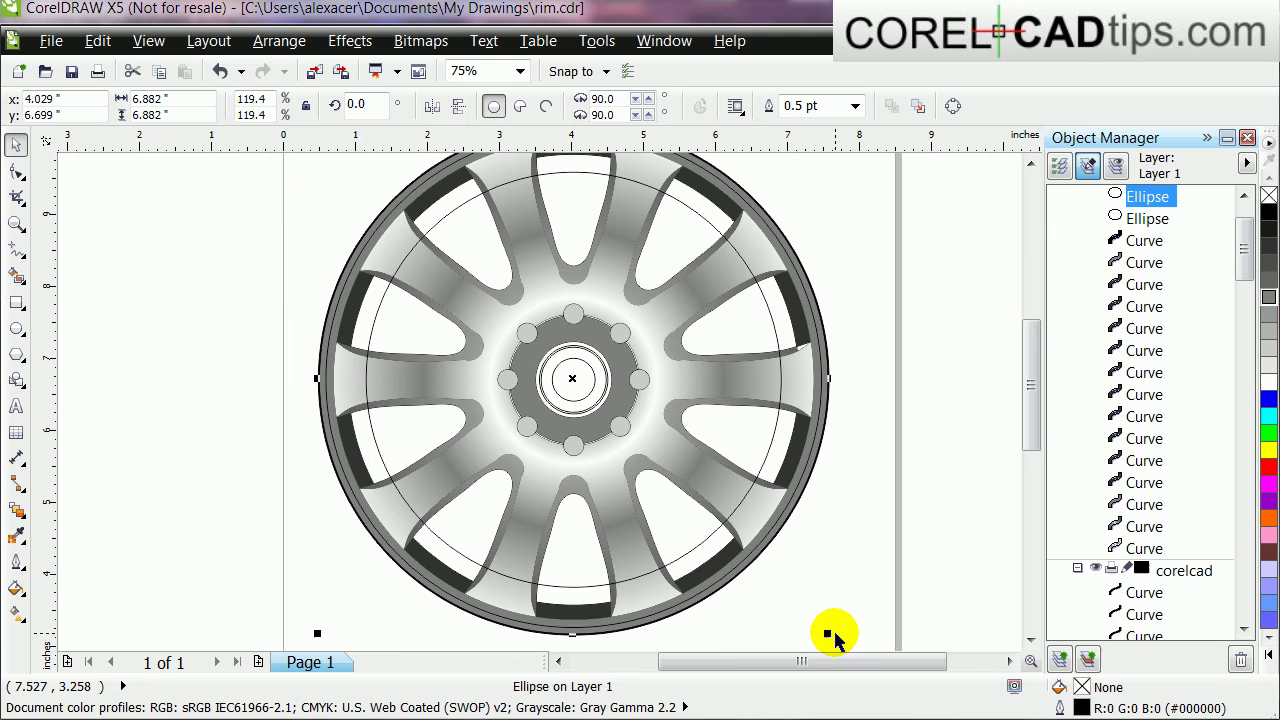
Combine the two circles into a ring and fill it solid black.
{"action": "left_click", "coordinate": [703, 548], "text": "shift"}
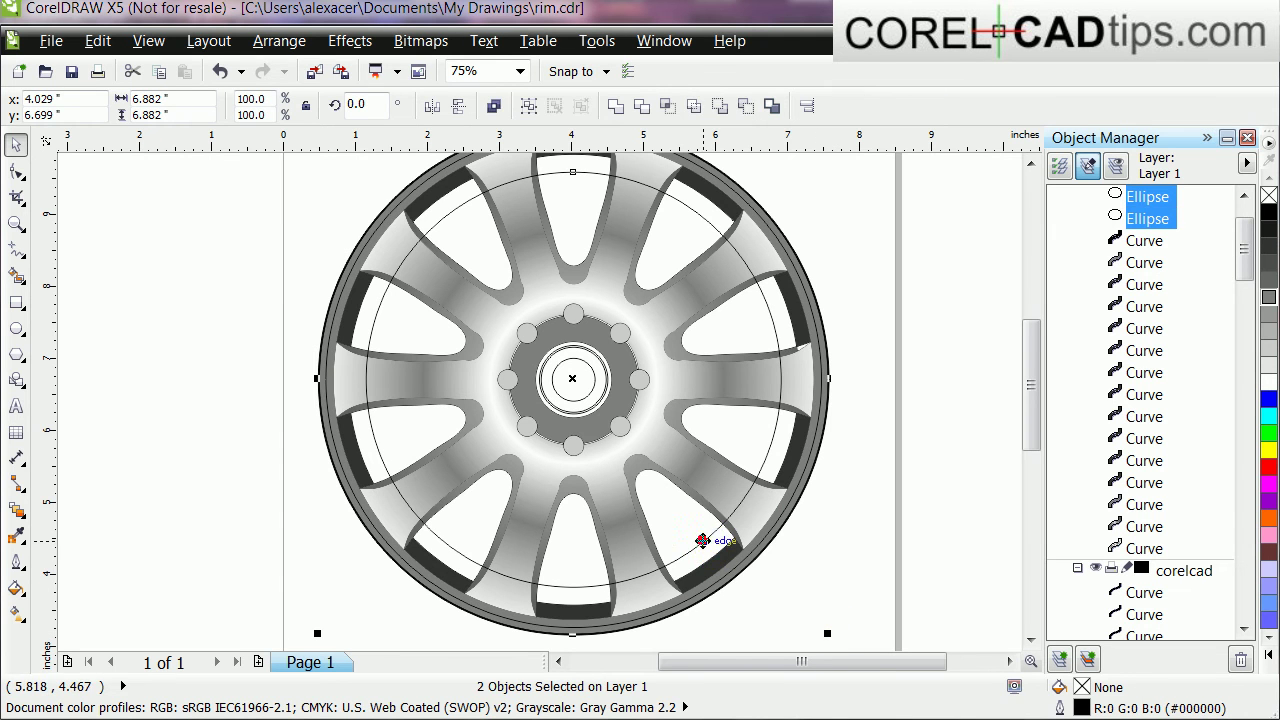
{"action": "left_click", "coordinate": [493, 106]}
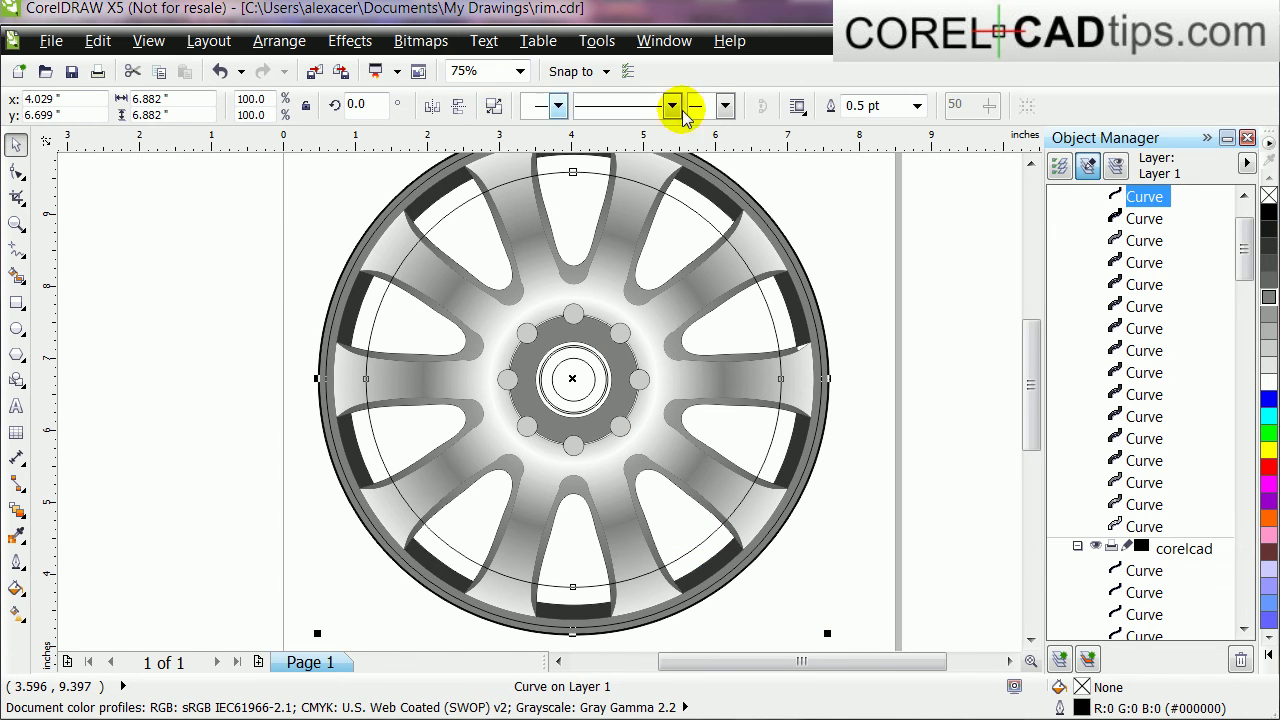
{"action": "left_click", "coordinate": [1267, 244]}
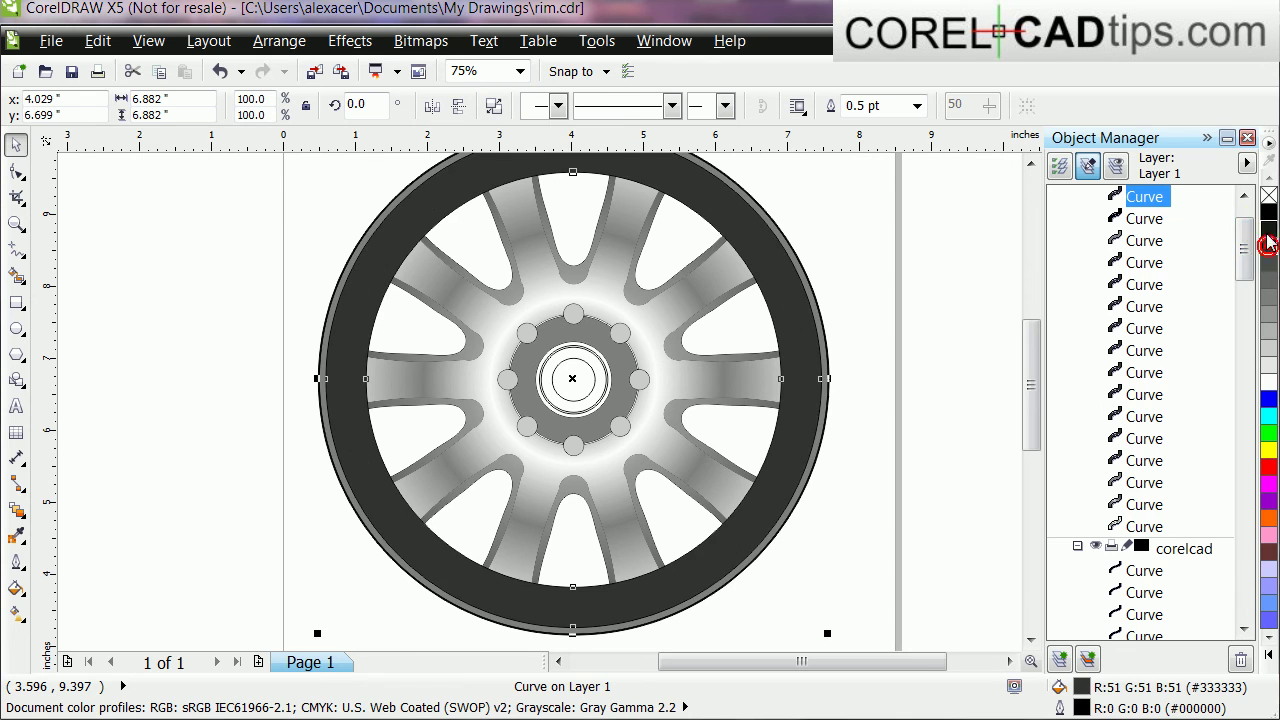
{"action": "left_click", "coordinate": [1267, 213]}
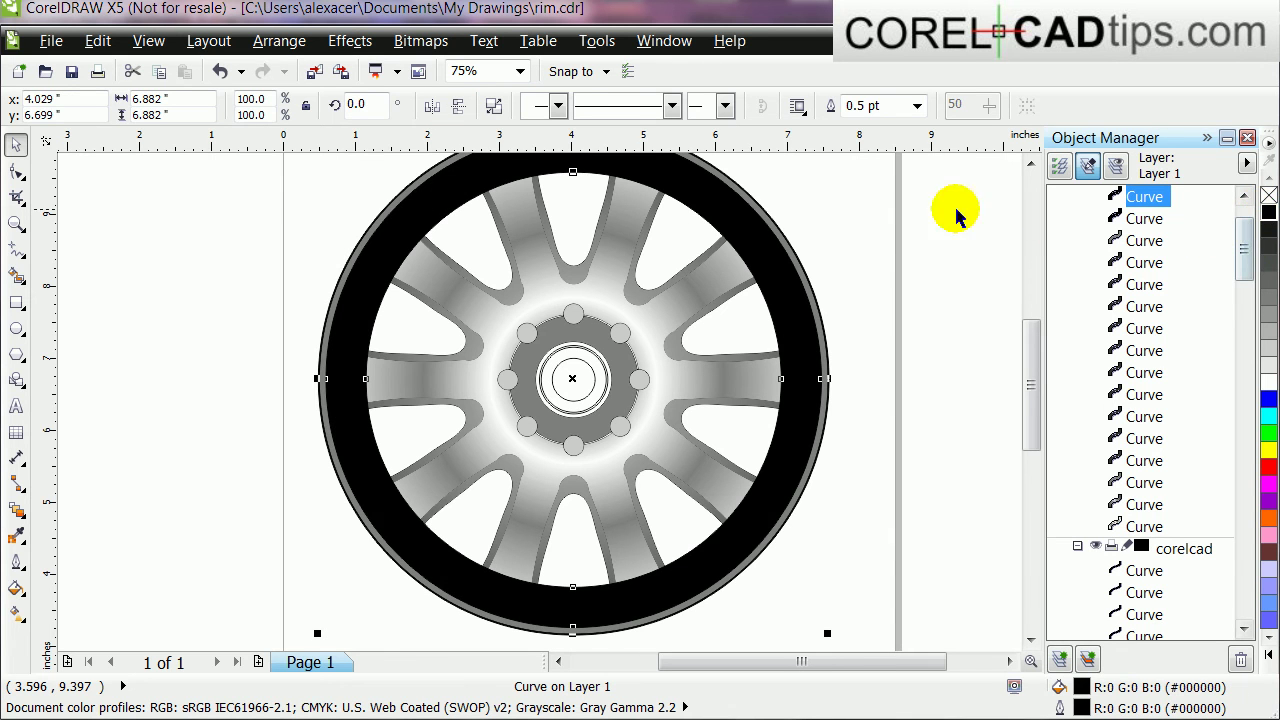
Send the black tire ring to the back of the page, accepting the layer change.
{"action": "left_click", "coordinate": [279, 40]}
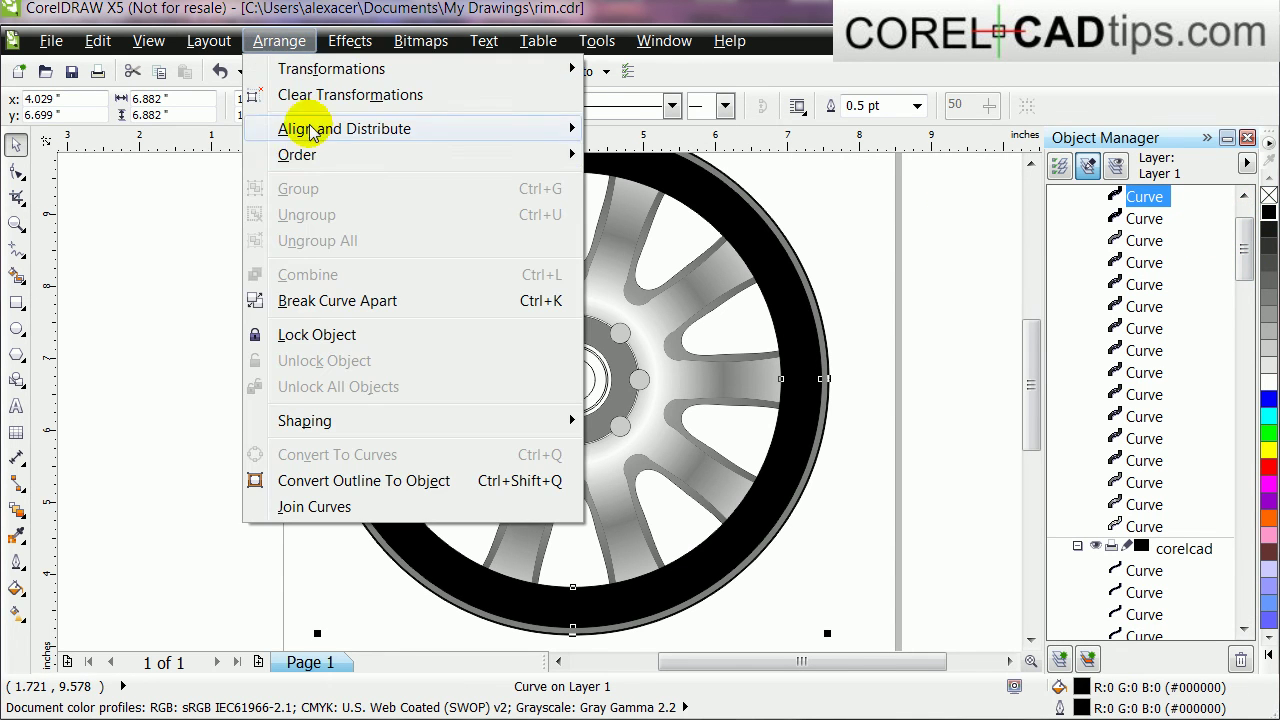
{"action": "mouse_move", "coordinate": [312, 158]}
{"action": "left_click", "coordinate": [693, 186]}
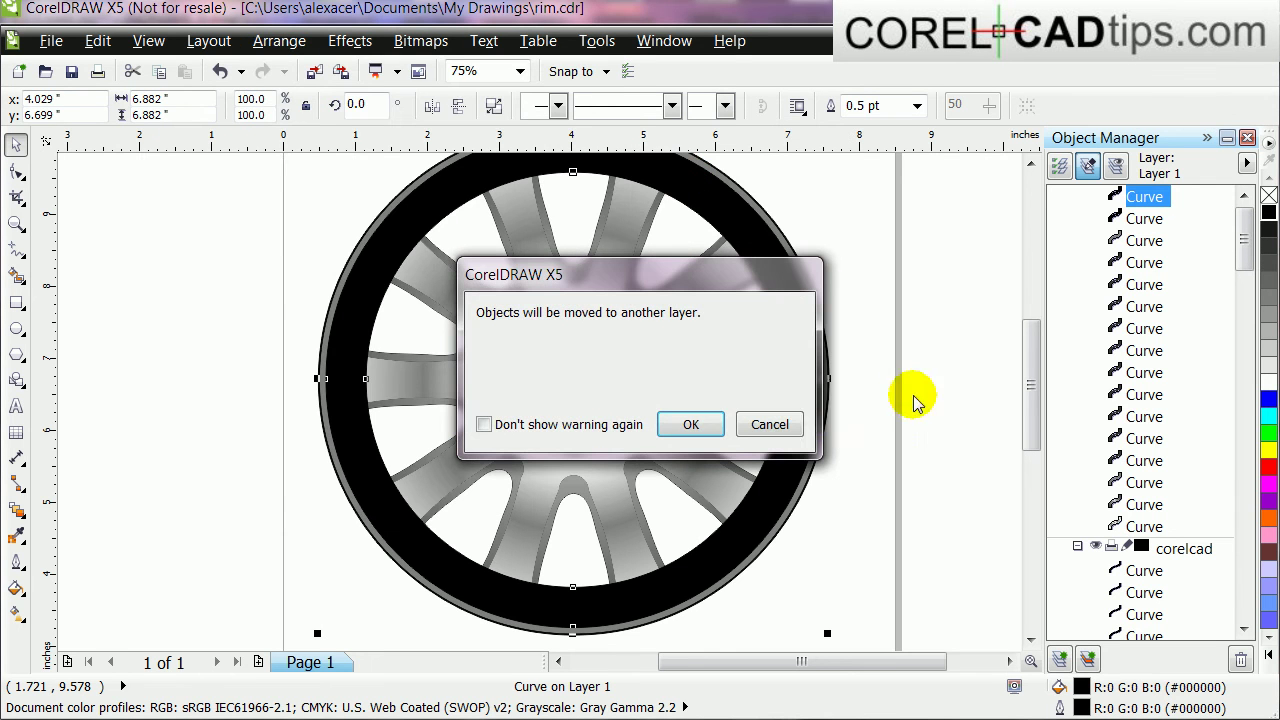
{"action": "left_click", "coordinate": [691, 425]}
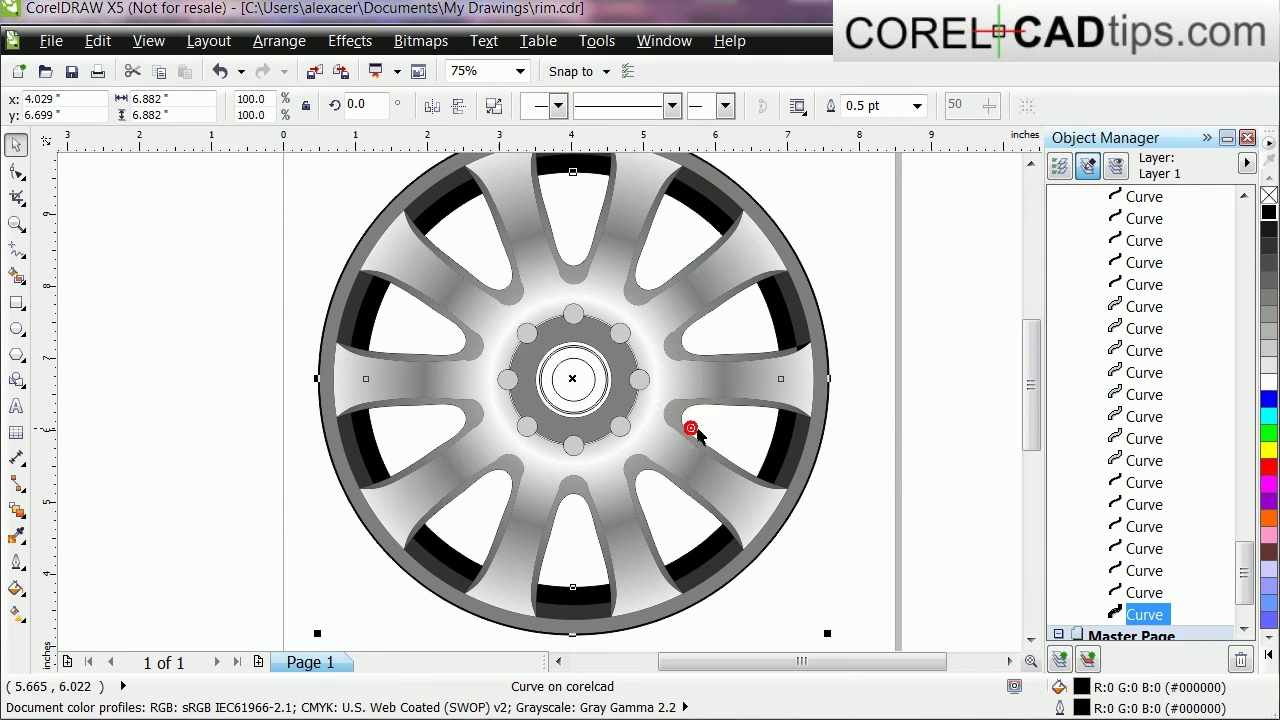
{"action": "left_click", "coordinate": [894, 457]}
{"action": "scroll", "coordinate": [870, 452], "scroll_direction": "down", "scroll_amount": 1}
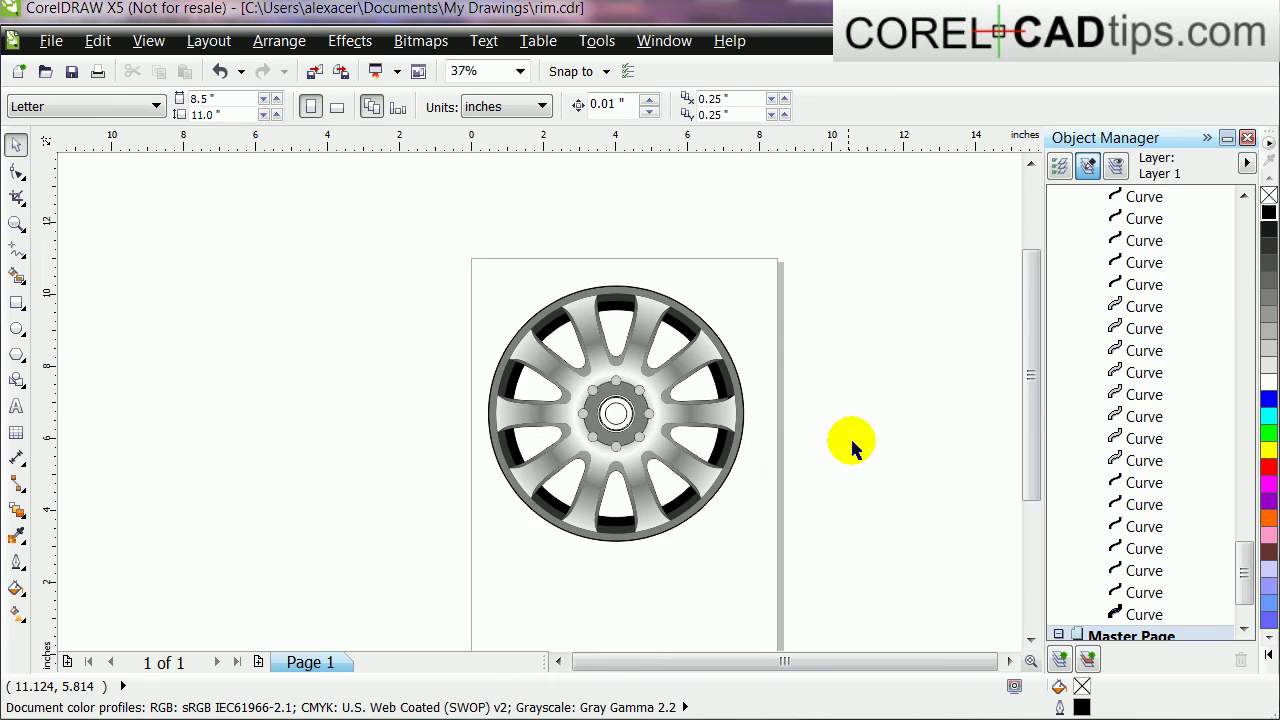
{"action": "scroll", "coordinate": [771, 429], "scroll_direction": "up", "scroll_amount": 1}
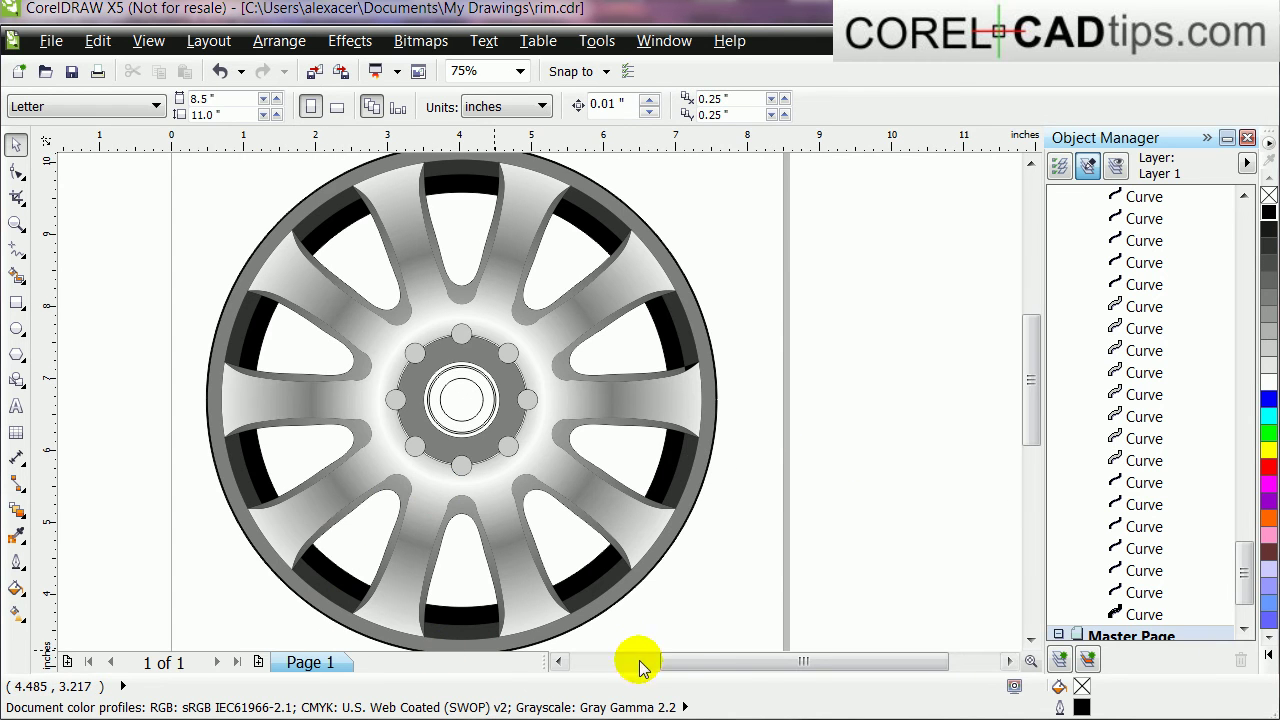
{"action": "left_click_drag", "start_coordinate": [686, 661], "coordinate": [655, 661]}
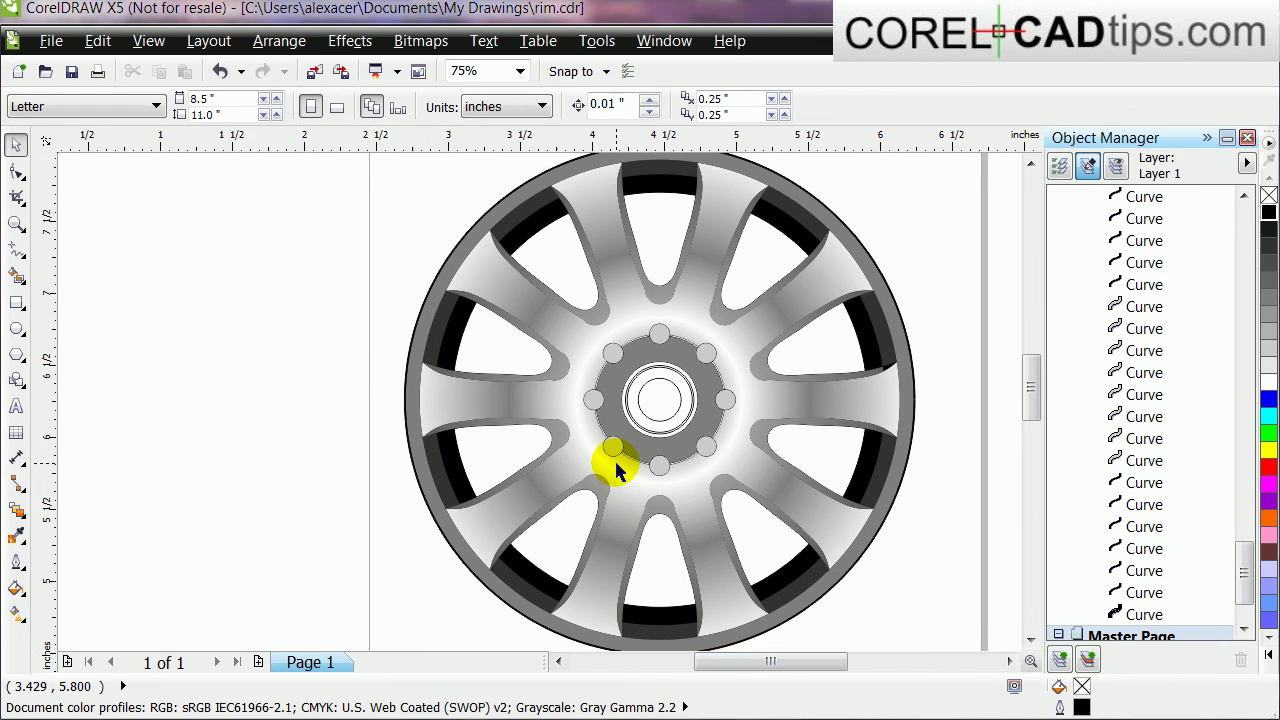
{"action": "scroll", "coordinate": [614, 458], "scroll_direction": "up", "scroll_amount": 1}
{"action": "scroll", "coordinate": [588, 404], "scroll_direction": "down", "scroll_amount": 1}
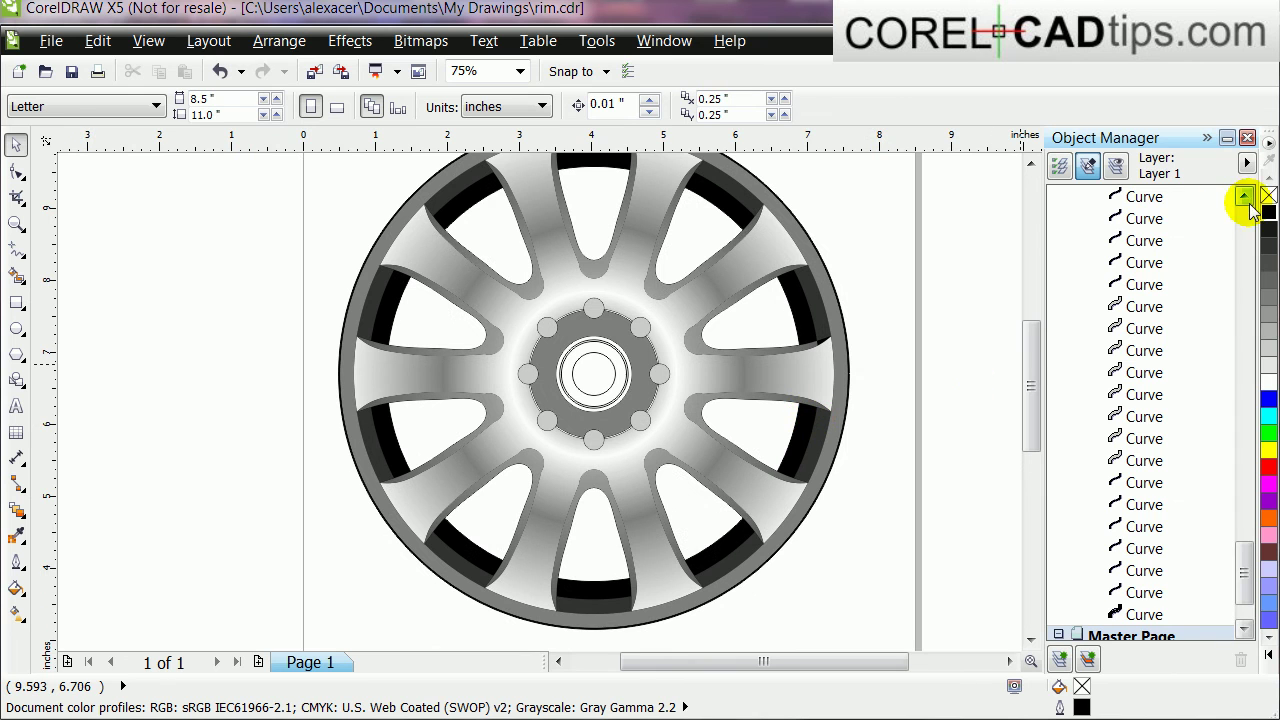
{"action": "left_click_drag", "start_coordinate": [1244, 562], "coordinate": [1246, 260]}
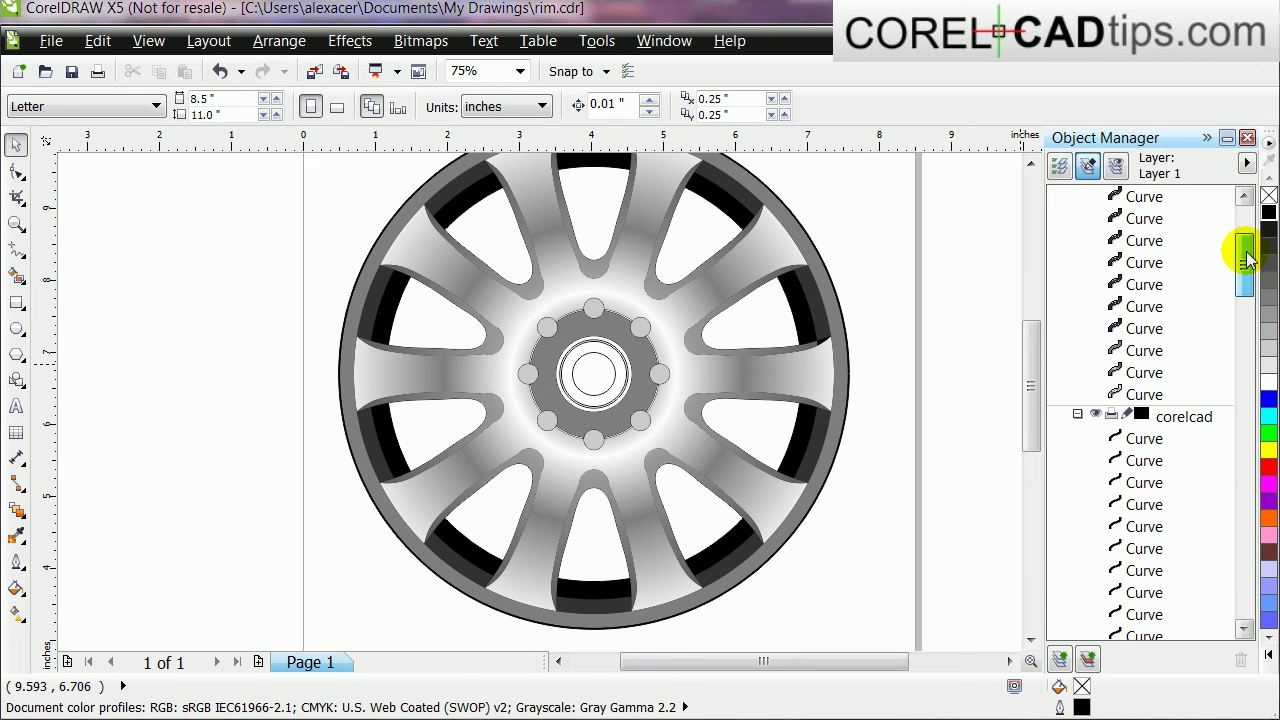
{"action": "left_click", "coordinate": [657, 370]}
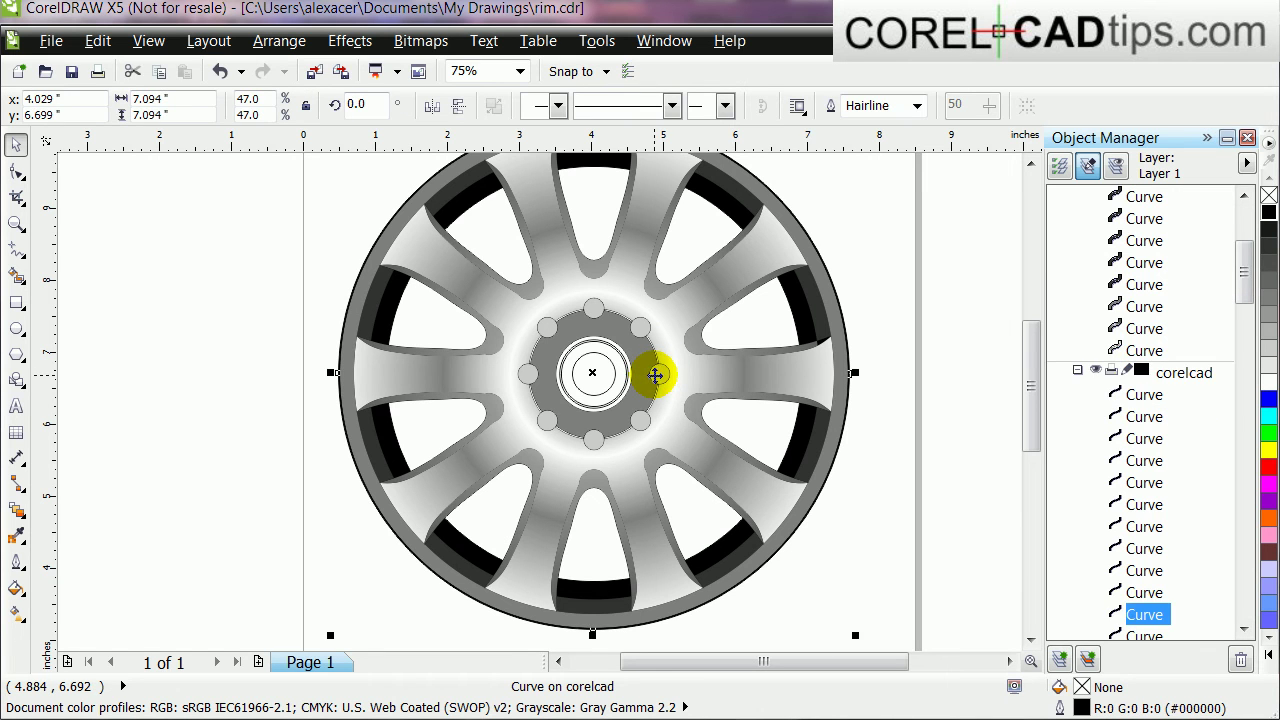
{"action": "left_click", "coordinate": [653, 370]}
{"action": "left_click", "coordinate": [655, 375]}
{"action": "left_click", "coordinate": [659, 386]}
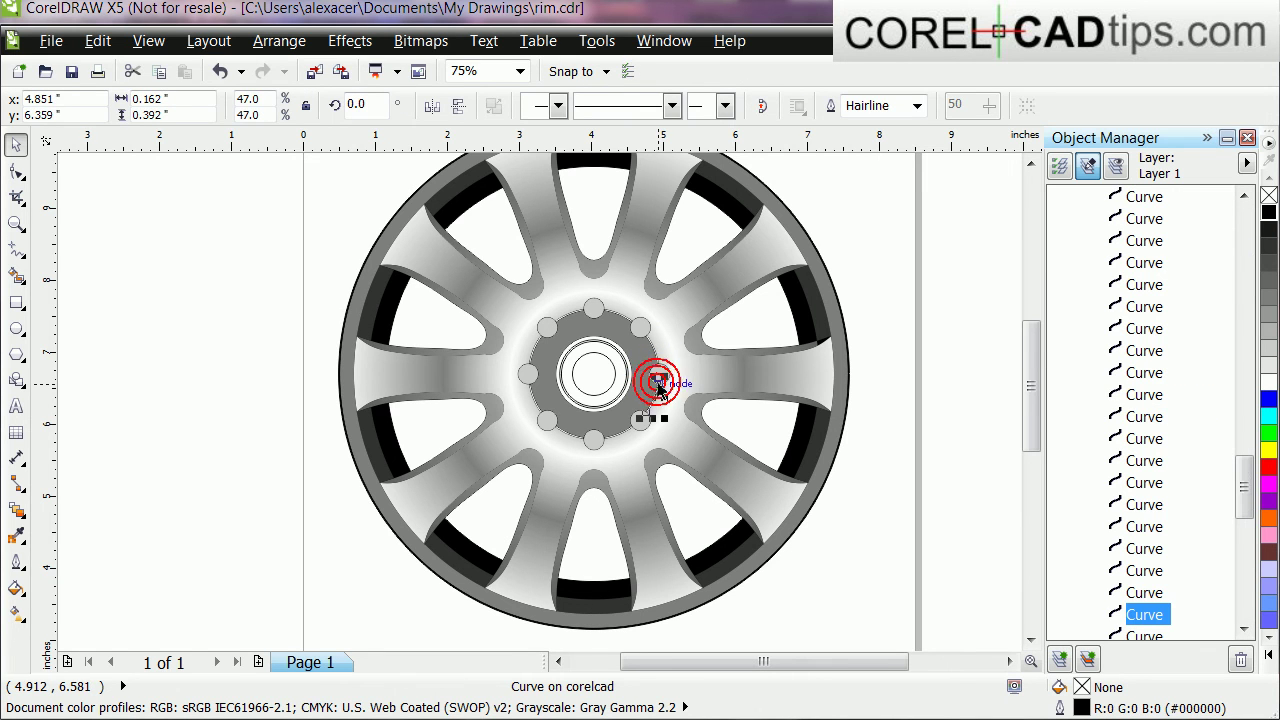
{"action": "left_click", "coordinate": [657, 367]}
{"action": "left_click", "coordinate": [960, 286]}
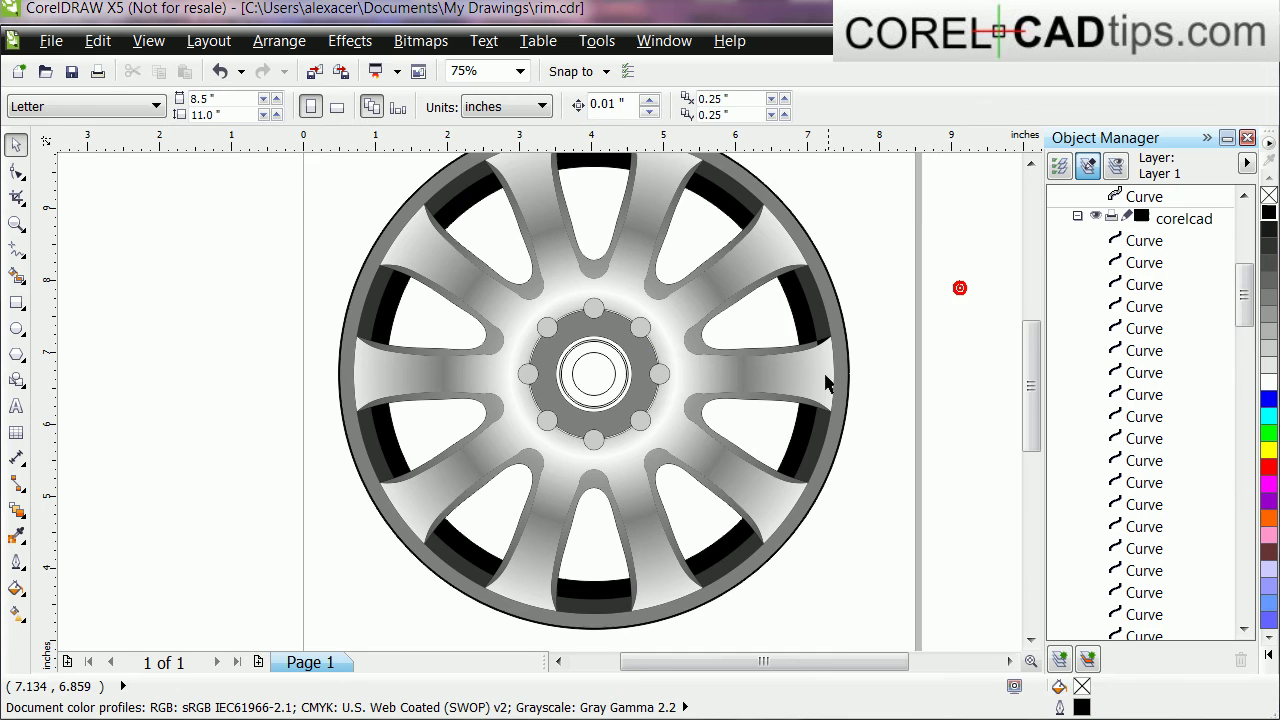
{"action": "scroll", "coordinate": [903, 391], "scroll_direction": "down", "scroll_amount": 1}
{"action": "scroll", "coordinate": [838, 400], "scroll_direction": "up", "scroll_amount": 1}
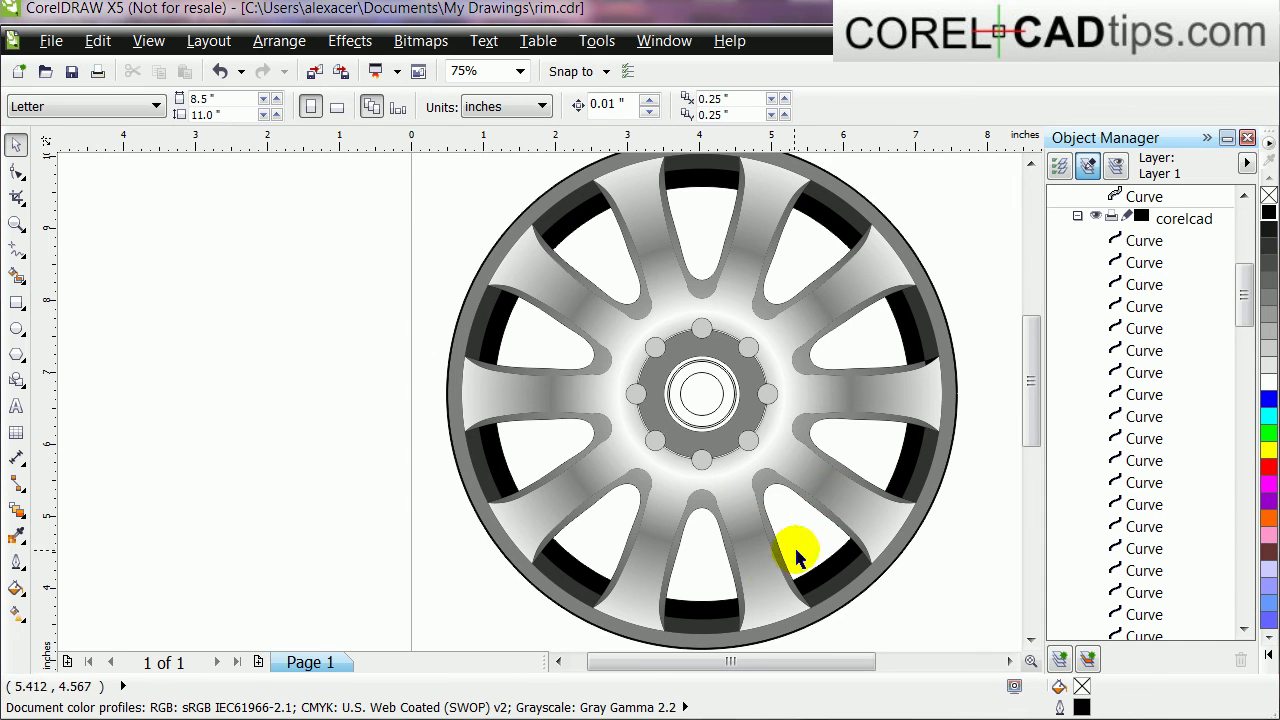
{"action": "left_click", "coordinate": [1030, 406]}
{"action": "left_click_drag", "start_coordinate": [1032, 413], "coordinate": [1033, 410]}
{"action": "scroll", "coordinate": [848, 430], "scroll_direction": "down", "scroll_amount": 2}
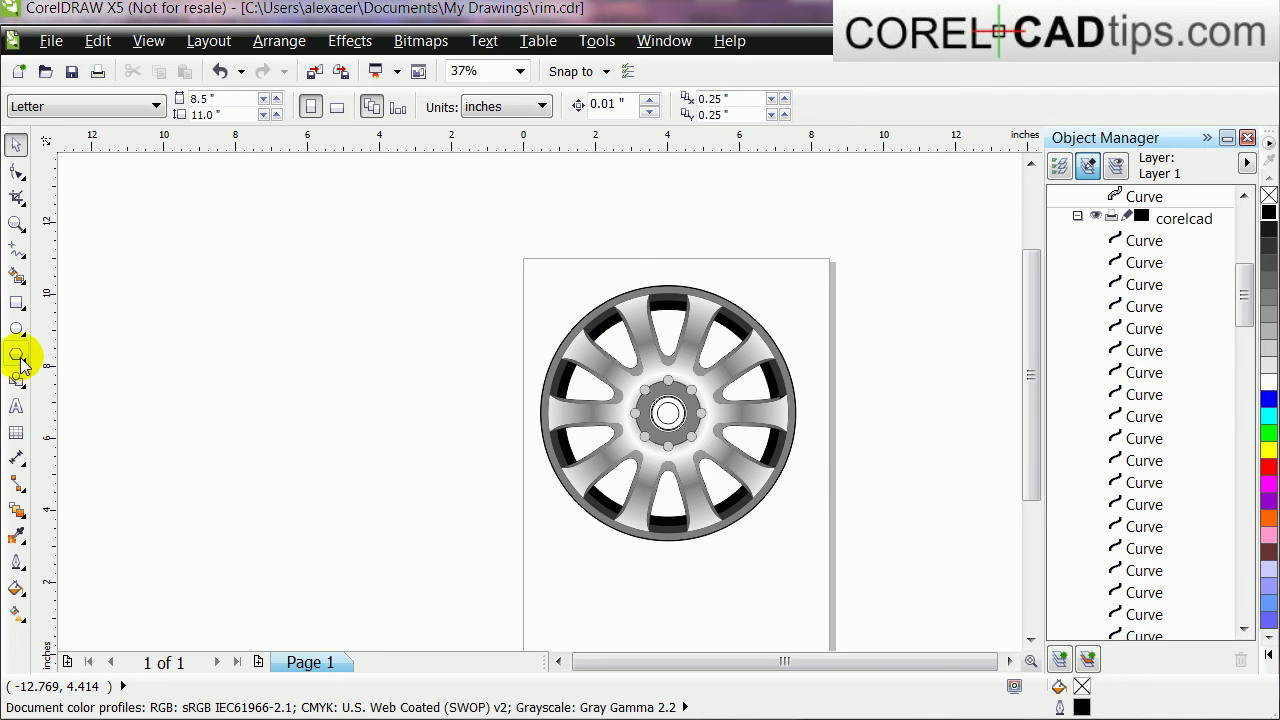
Draw a wide flat ellipse left of the wheel and fill it medium grey.
{"action": "left_click", "coordinate": [18, 330]}
{"action": "left_click_drag", "start_coordinate": [298, 440], "coordinate": [540, 481]}
{"action": "left_click", "coordinate": [1268, 320]}
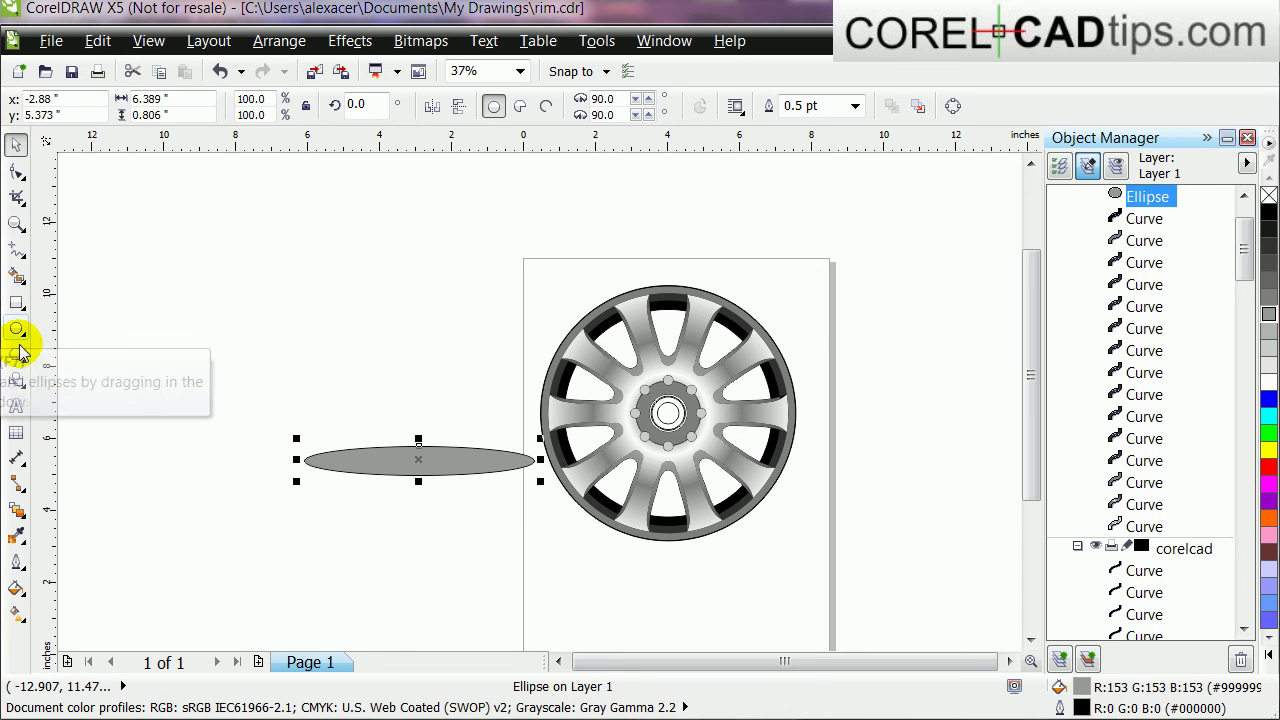
Add a drop shadow beneath the ellipse with inside feathering set to 39.
{"action": "left_click", "coordinate": [20, 488]}
{"action": "left_click", "coordinate": [18, 515]}
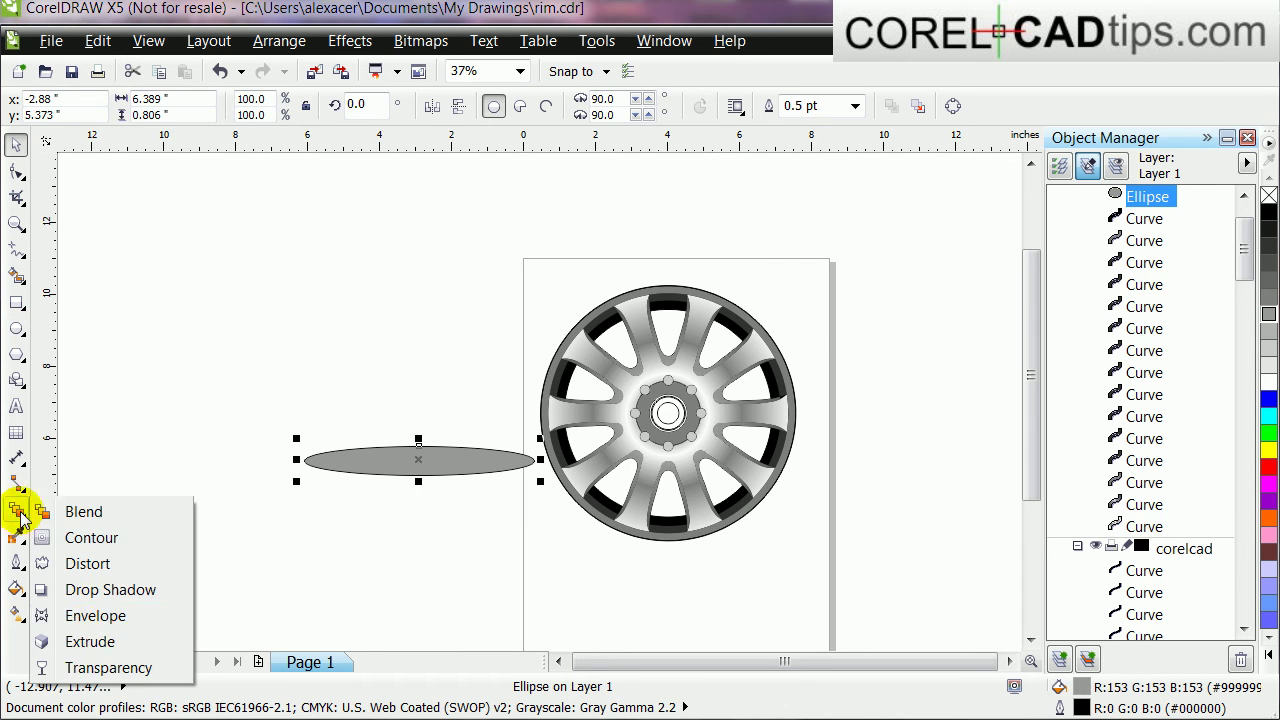
{"action": "left_click", "coordinate": [105, 590]}
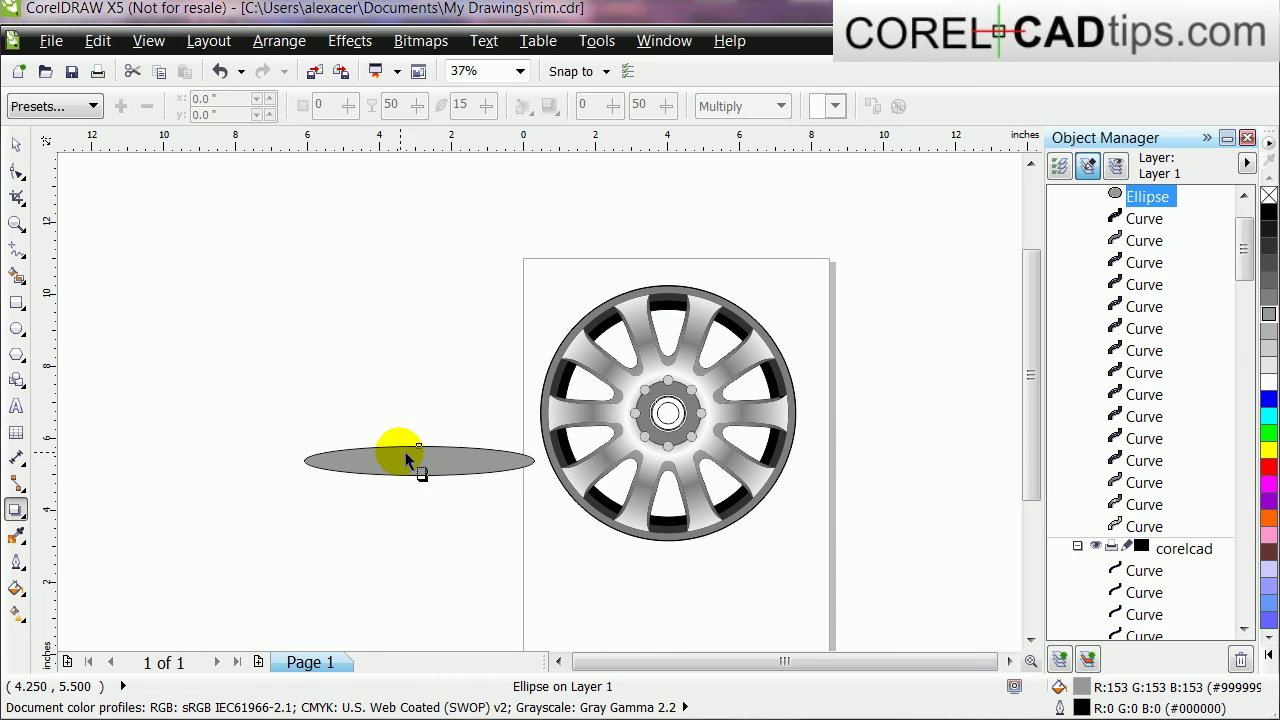
{"action": "left_click_drag", "start_coordinate": [418, 447], "coordinate": [435, 472]}
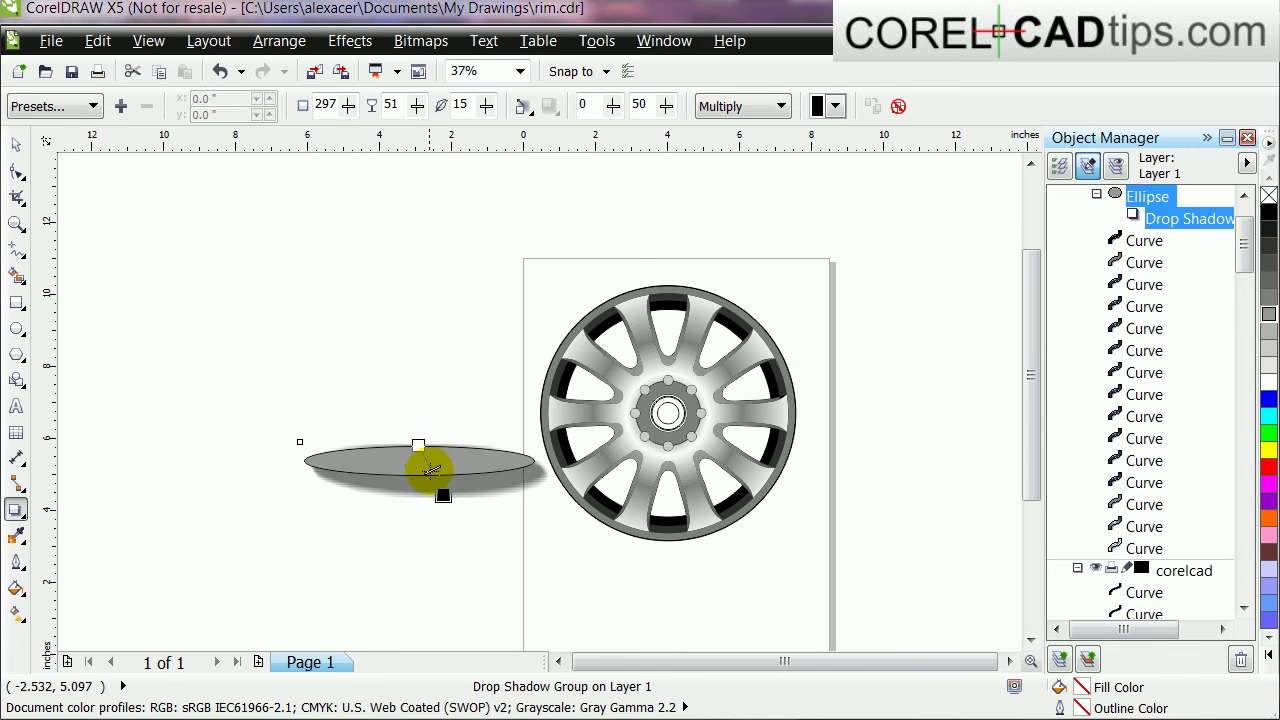
{"action": "left_click", "coordinate": [522, 107]}
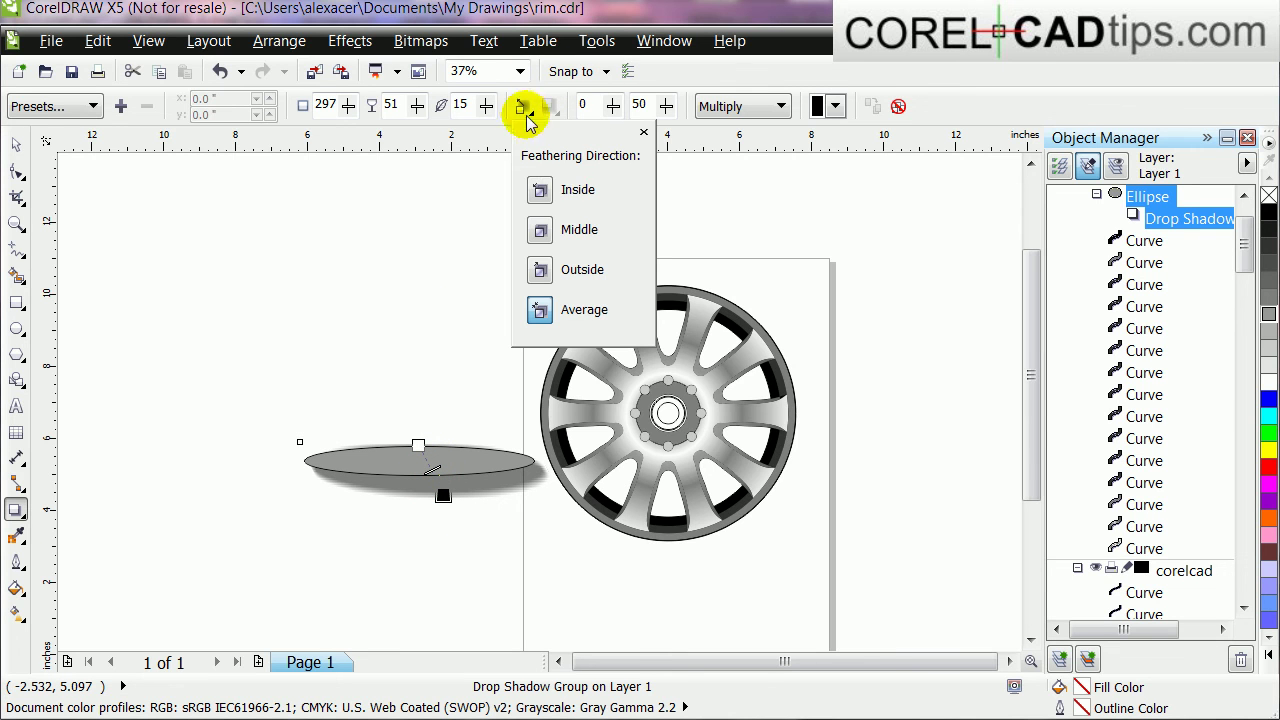
{"action": "left_click", "coordinate": [552, 193]}
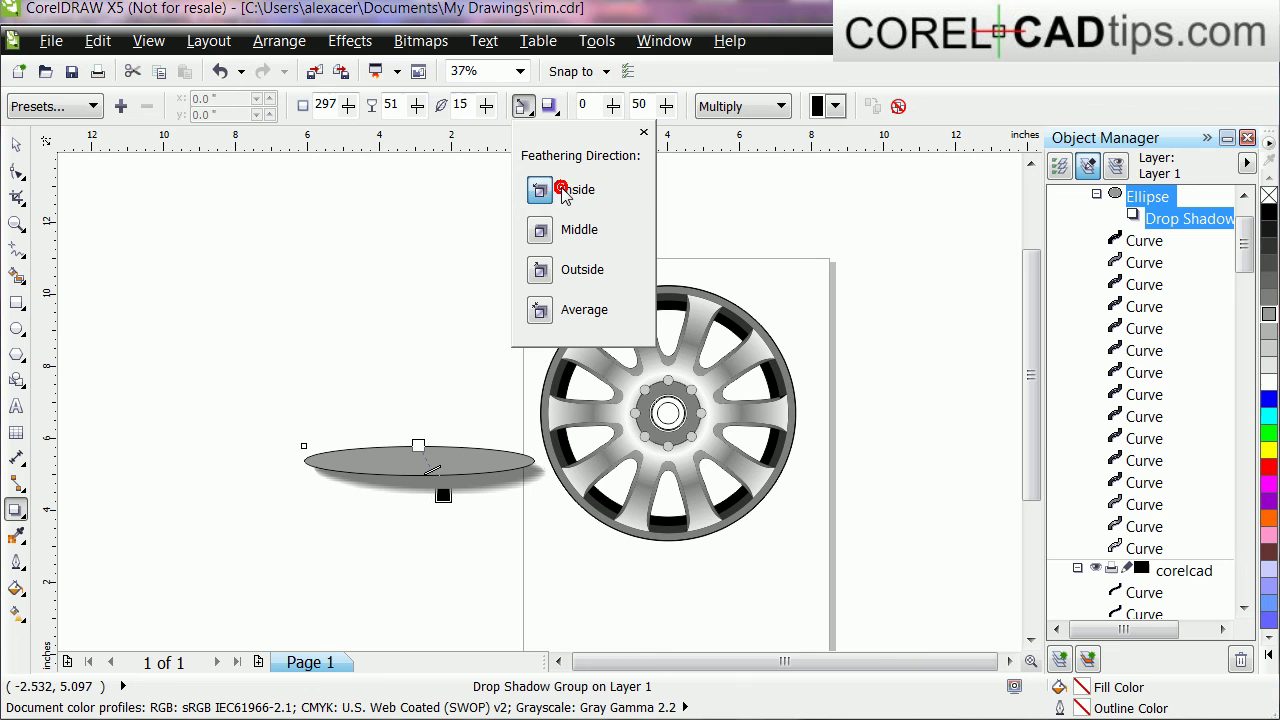
{"action": "left_click_drag", "start_coordinate": [488, 108], "coordinate": [513, 141]}
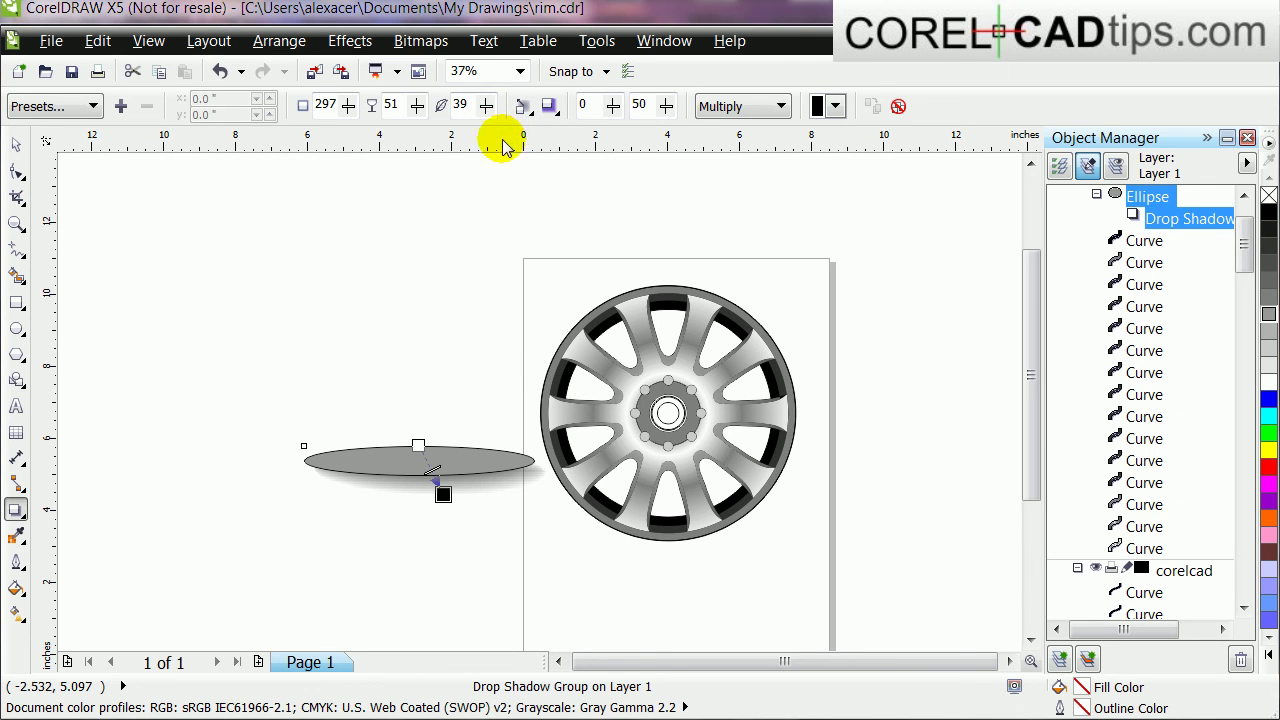
{"action": "left_click_drag", "start_coordinate": [403, 436], "coordinate": [353, 385]}
Break the drop shadow apart from the ellipse and place it behind the wheel.
{"action": "left_click", "coordinate": [278, 42]}
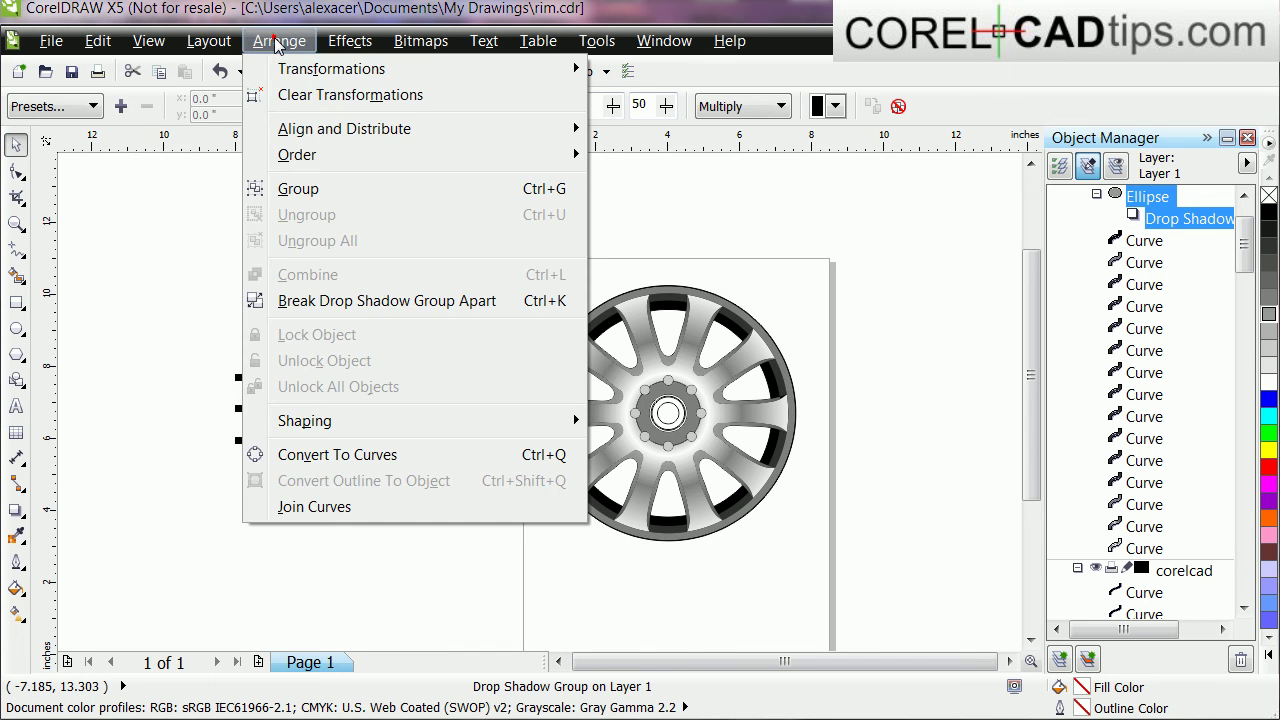
{"action": "left_click", "coordinate": [386, 294]}
{"action": "left_click", "coordinate": [377, 265]}
{"action": "left_click_drag", "start_coordinate": [360, 393], "coordinate": [369, 265]}
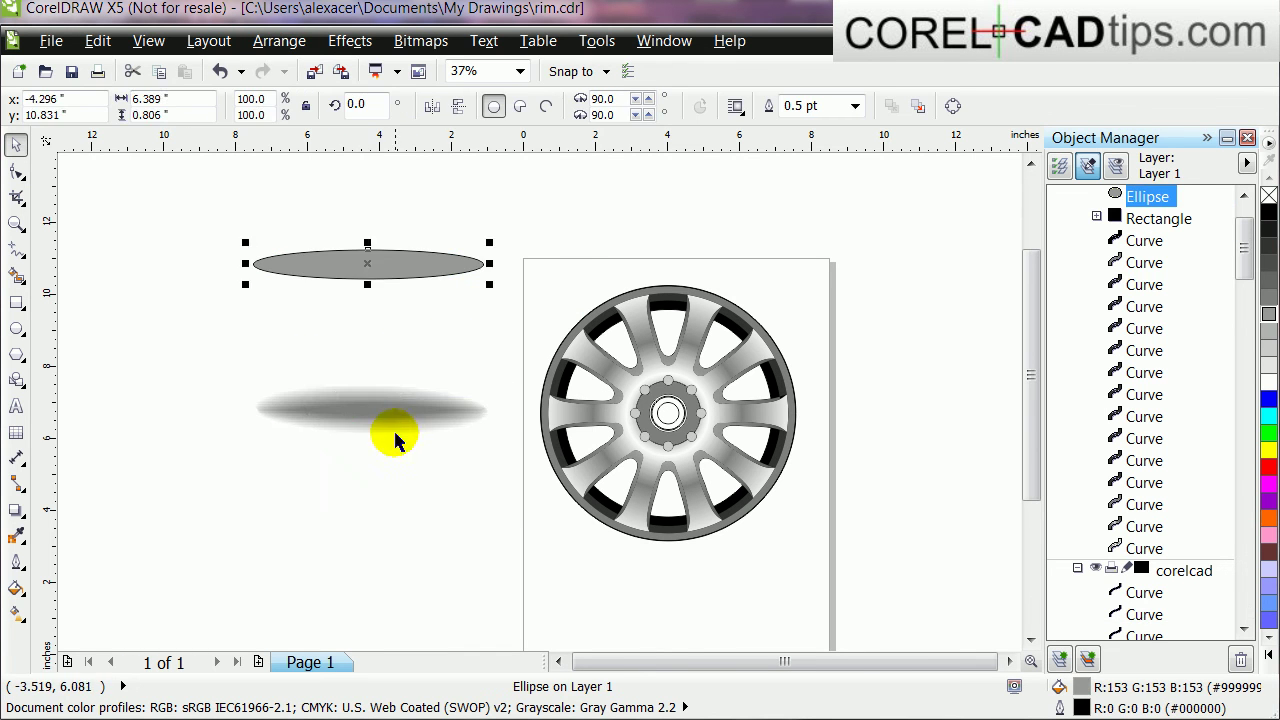
{"action": "left_click_drag", "start_coordinate": [386, 429], "coordinate": [674, 545]}
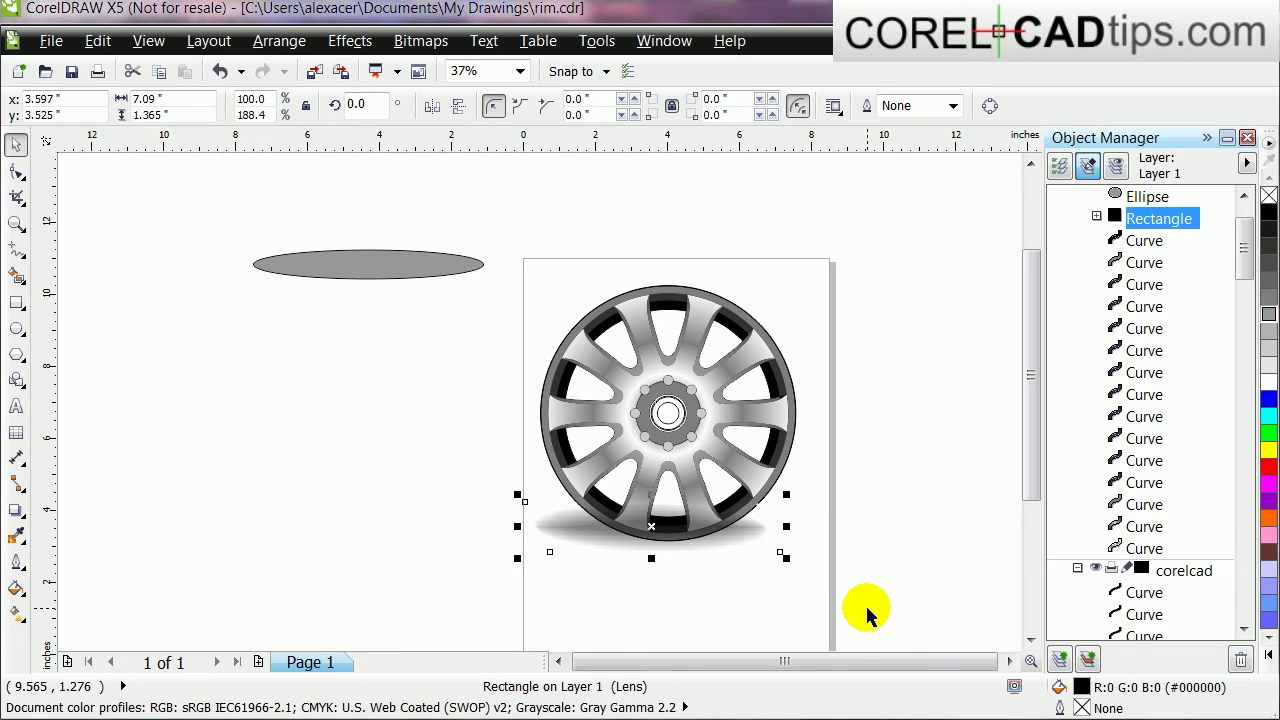
{"action": "key", "text": "shift+Page_Down"}
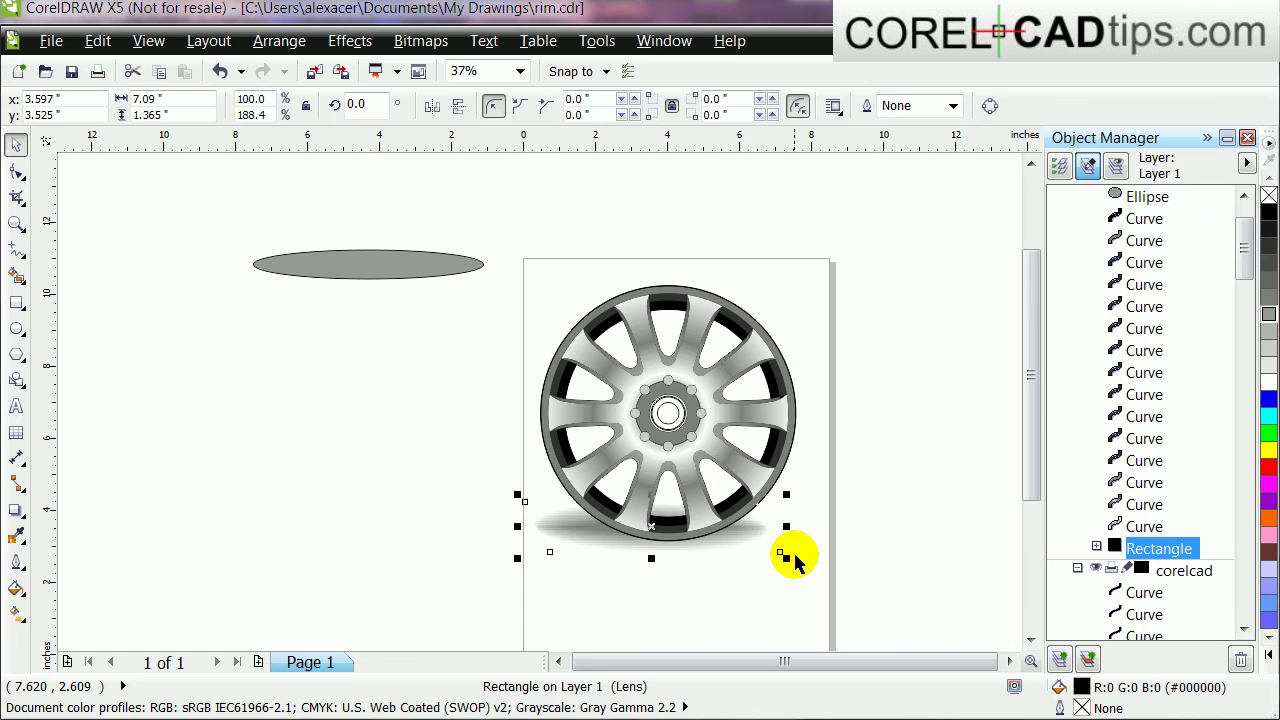
Widen the shadow beneath the wheel to the left and right.
{"action": "left_click_drag", "start_coordinate": [788, 528], "coordinate": [829, 525]}
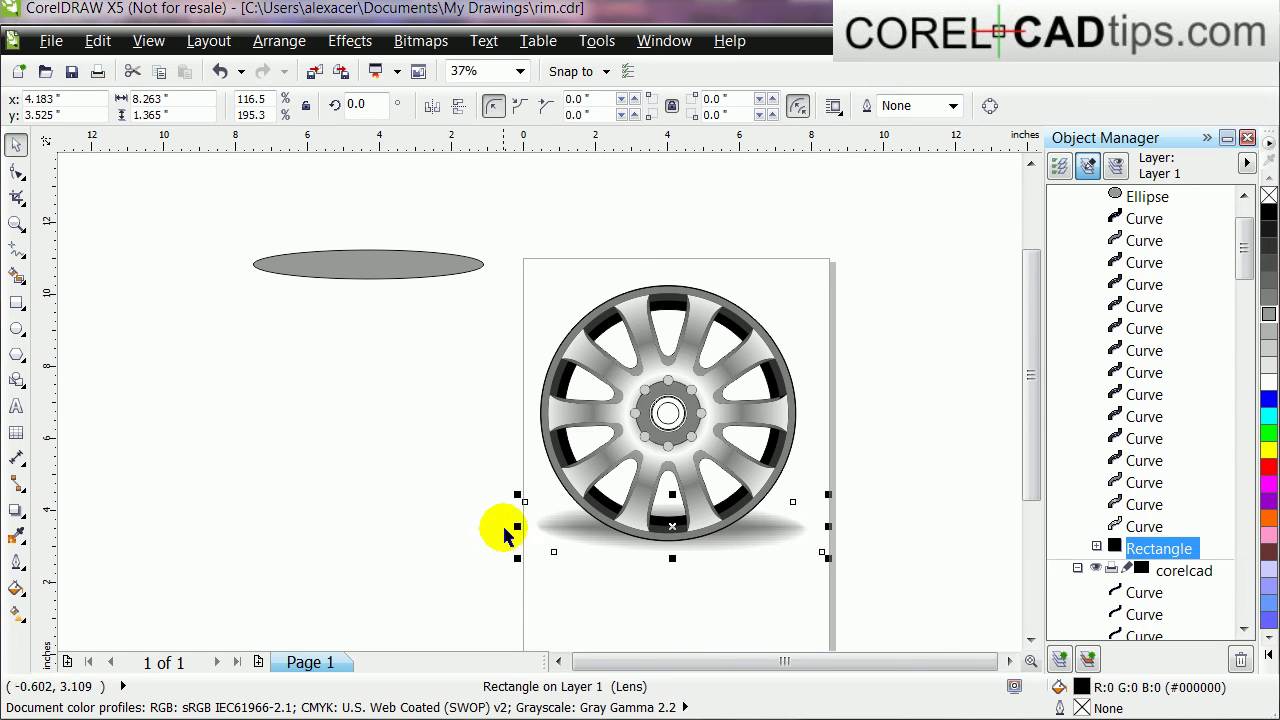
{"action": "left_click_drag", "start_coordinate": [519, 527], "coordinate": [491, 526]}
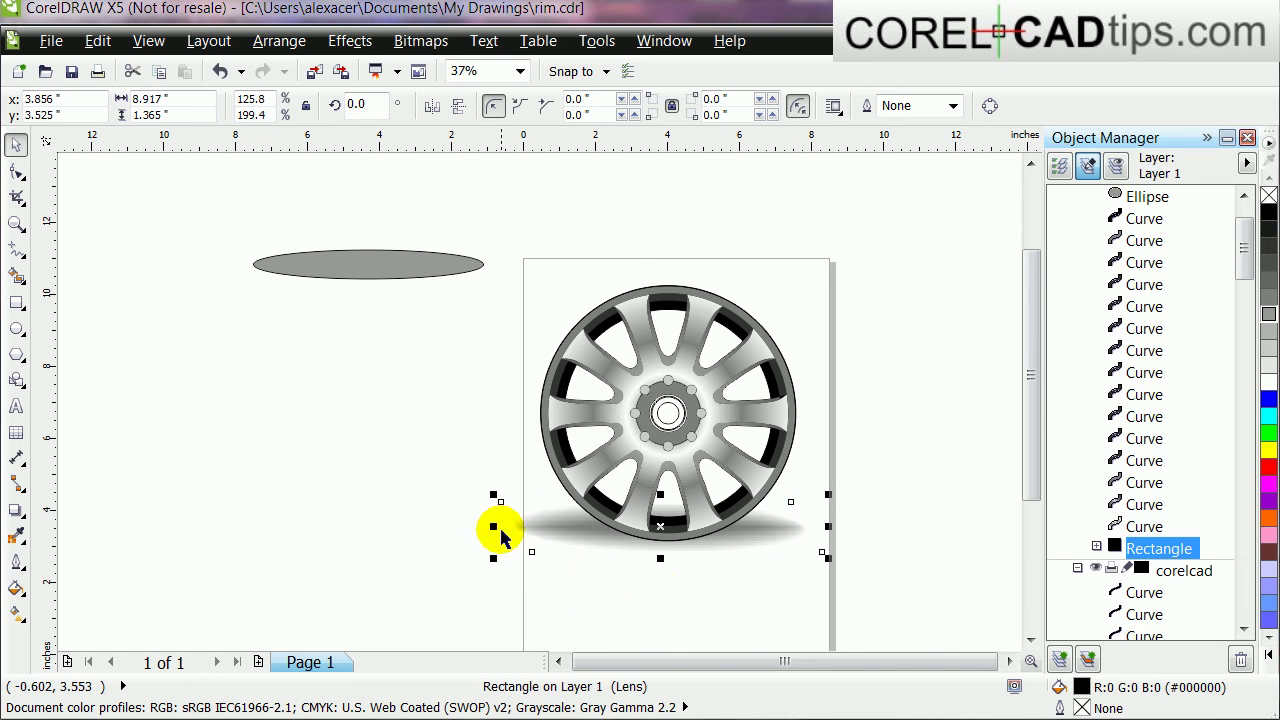
{"action": "left_click", "coordinate": [682, 569]}
{"action": "left_click", "coordinate": [748, 536]}
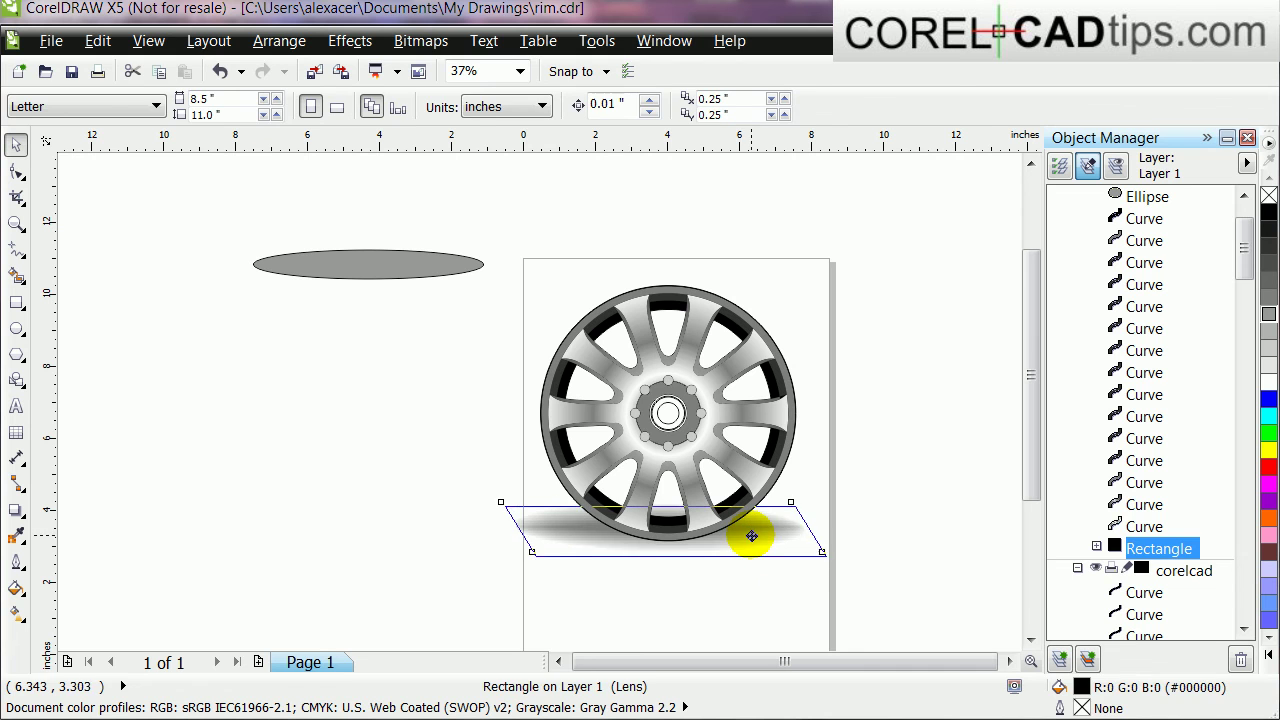
{"action": "left_click", "coordinate": [893, 533]}
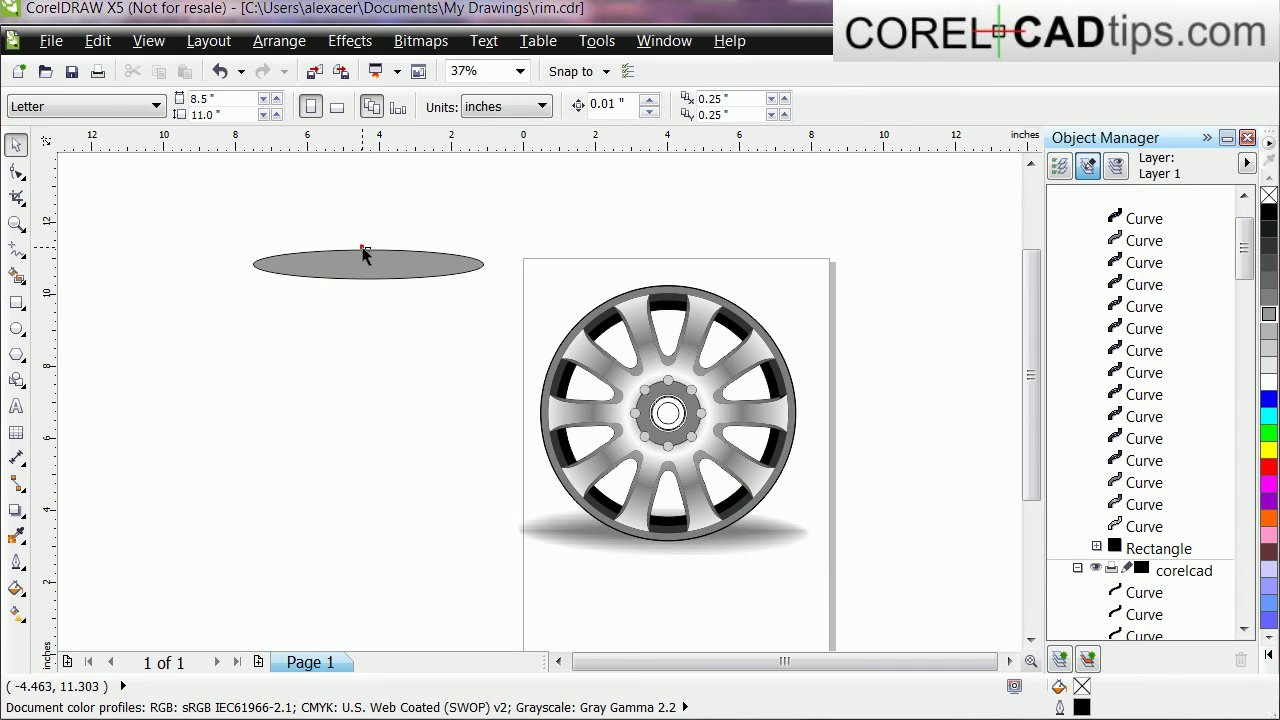
Delete the unwanted extra grey ellipse above the page.
{"action": "left_click", "coordinate": [365, 255]}
{"action": "key", "text": "Delete"}
{"action": "scroll", "coordinate": [665, 400], "scroll_direction": "up", "scroll_amount": 2}
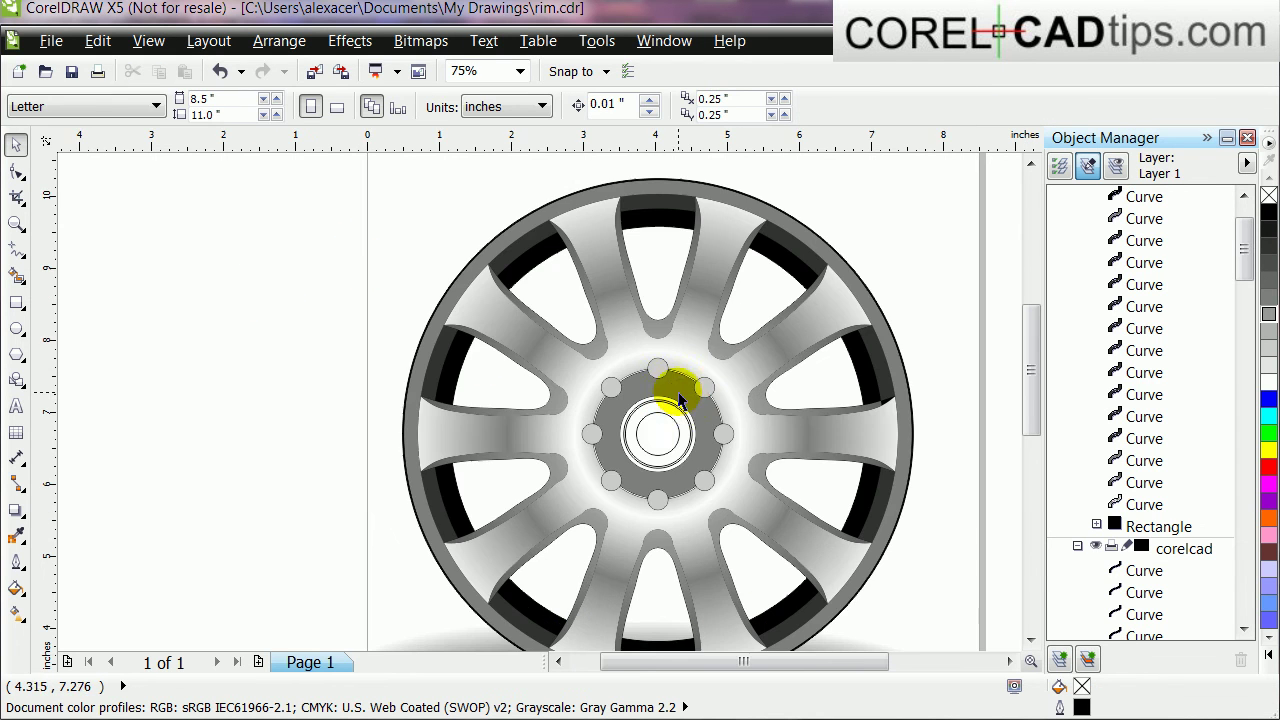
{"action": "scroll", "coordinate": [1036, 425], "scroll_direction": "down", "scroll_amount": 3}
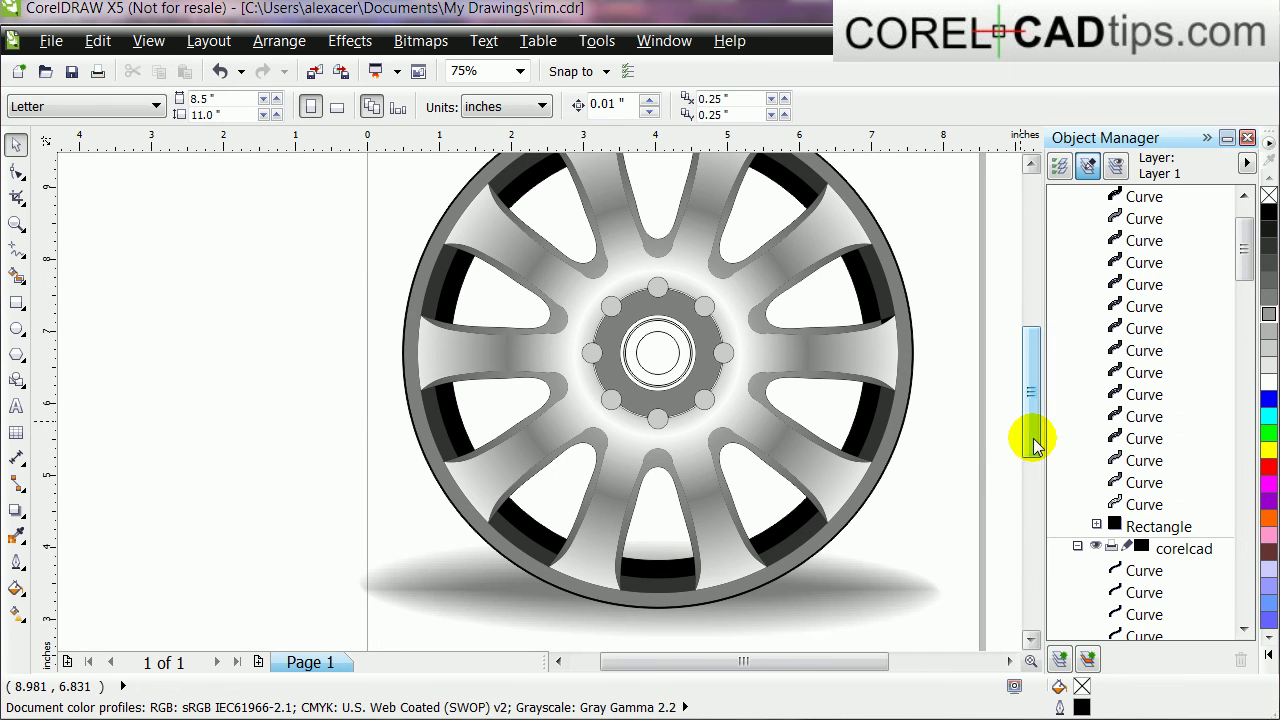
{"action": "scroll", "coordinate": [800, 530], "scroll_direction": "down", "scroll_amount": 2}
Flatten the shadow rectangle to 0.943 inches tall and lower it beneath the tire.
{"action": "left_click", "coordinate": [760, 540]}
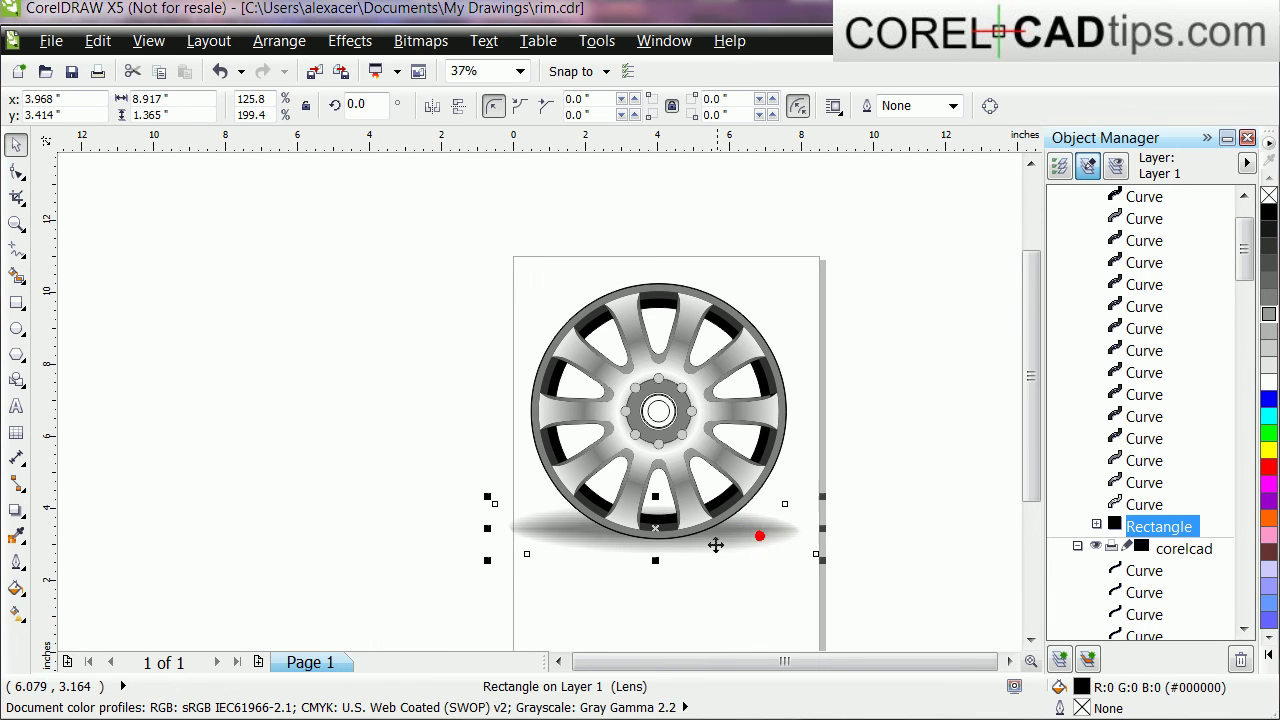
{"action": "left_click_drag", "start_coordinate": [654, 558], "coordinate": [653, 548]}
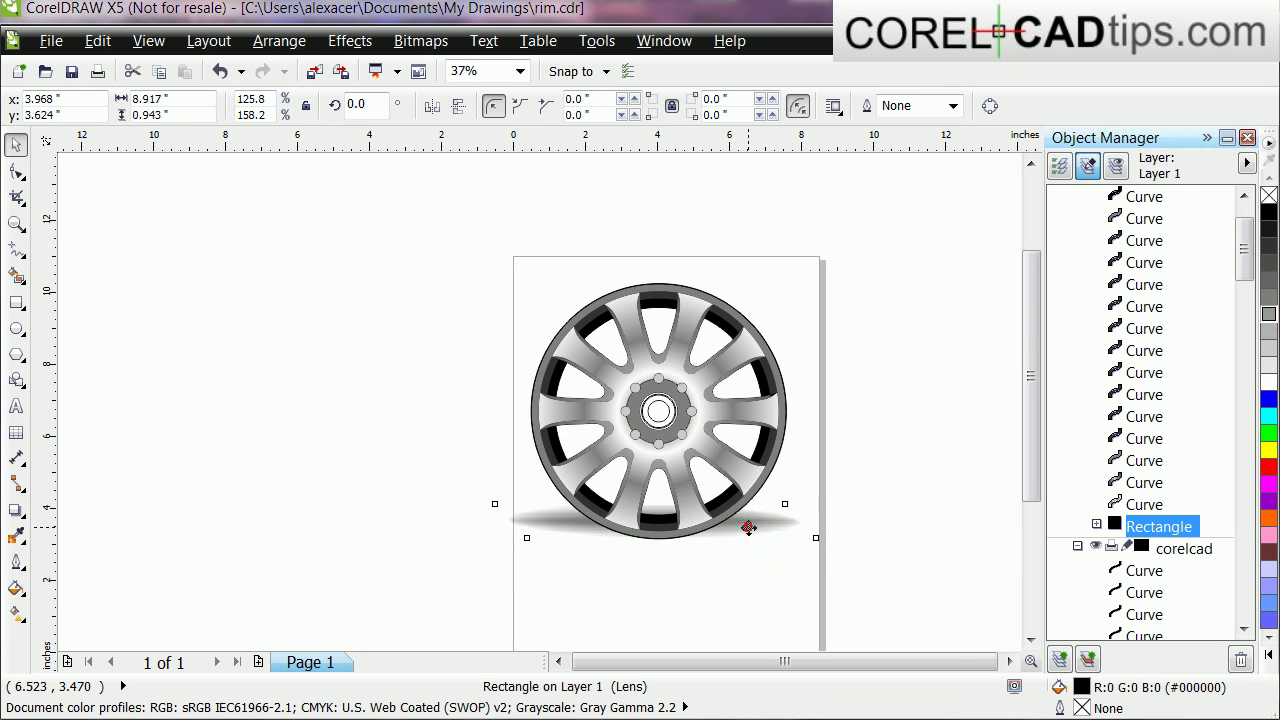
{"action": "left_click_drag", "start_coordinate": [748, 528], "coordinate": [748, 540]}
{"action": "left_click", "coordinate": [893, 497]}
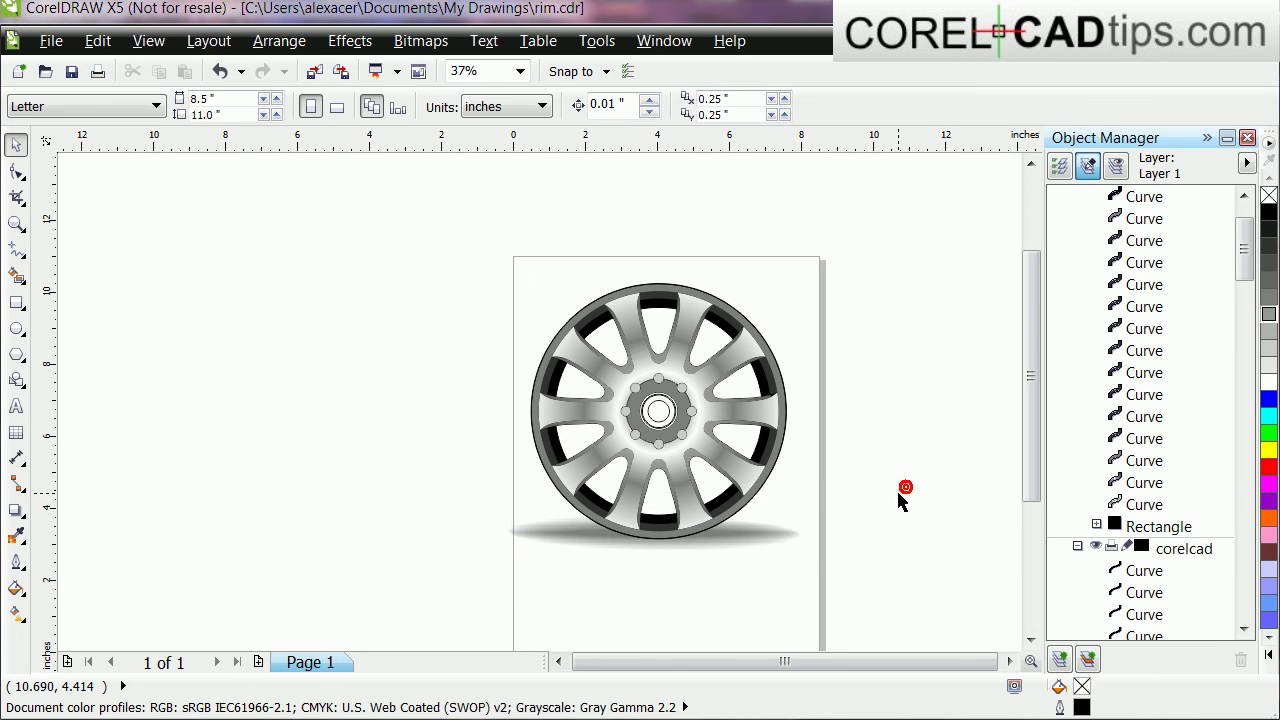
Zoom in close on the hub and select its inner circle, undoing a trial grey fill.
{"action": "left_click", "coordinate": [16, 222]}
{"action": "left_click_drag", "start_coordinate": [445, 243], "coordinate": [863, 577]}
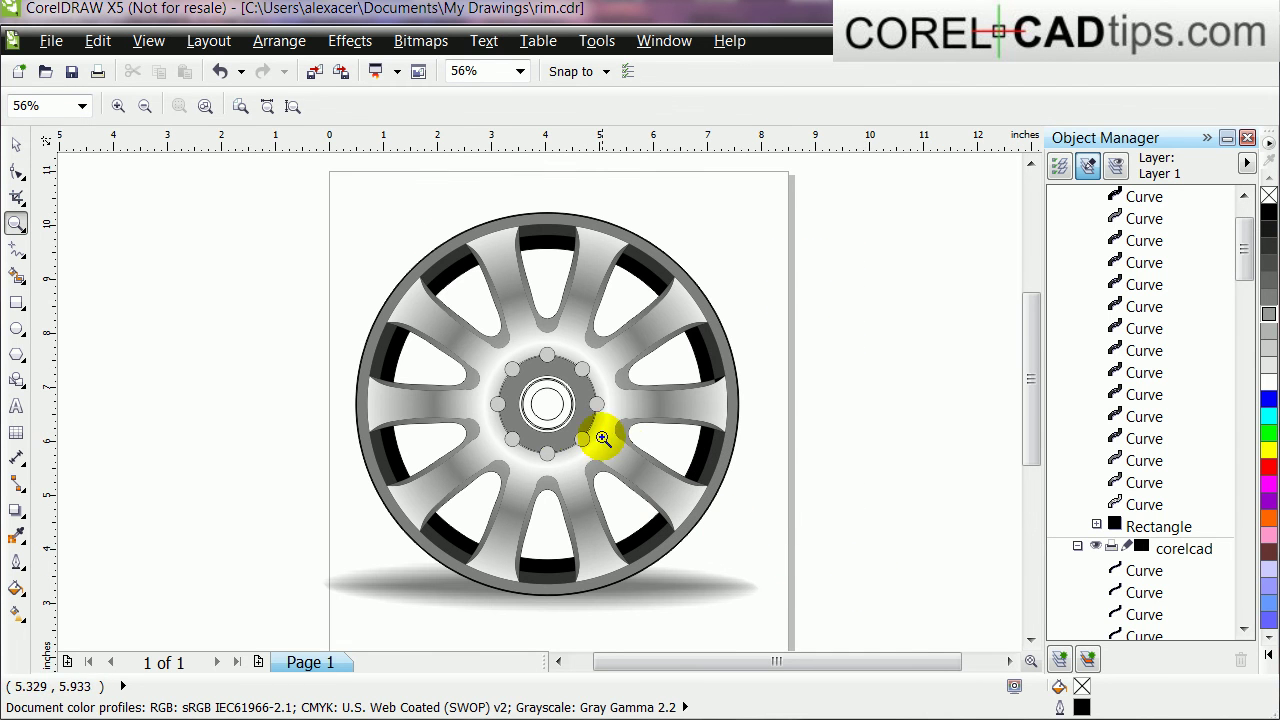
{"action": "left_click_drag", "start_coordinate": [632, 468], "coordinate": [632, 468]}
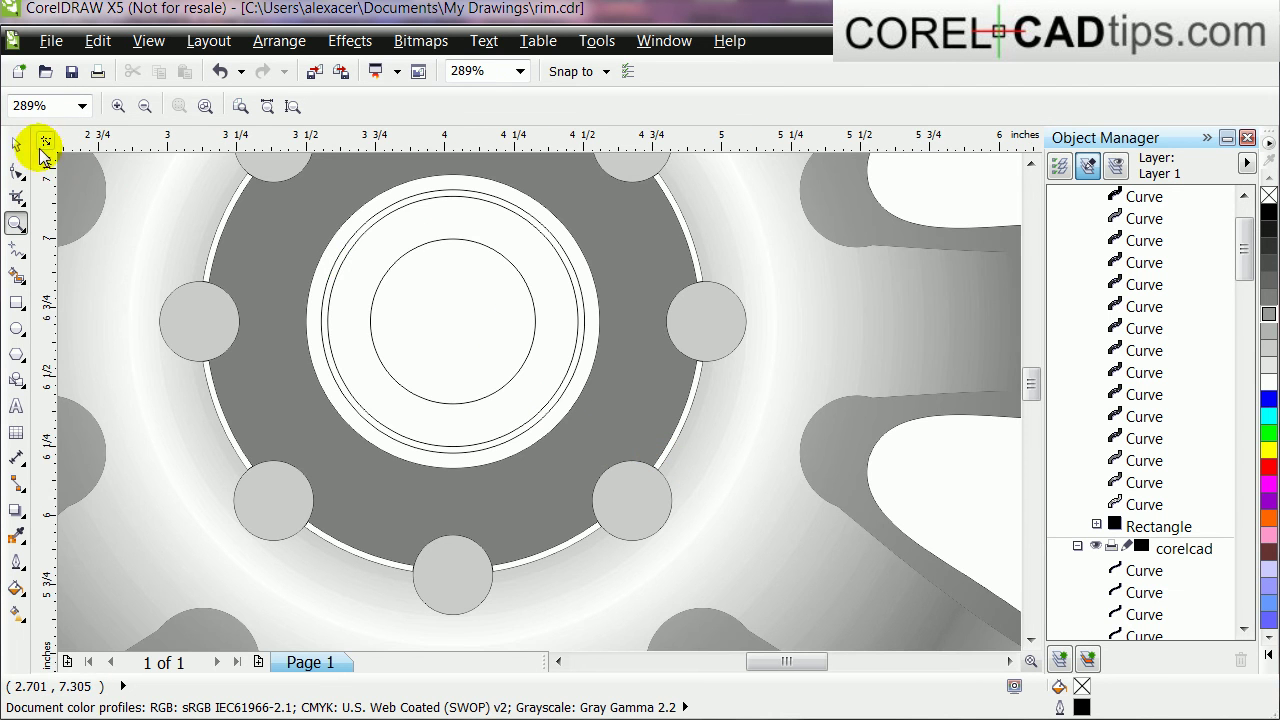
{"action": "left_click", "coordinate": [18, 147]}
{"action": "left_click", "coordinate": [457, 260]}
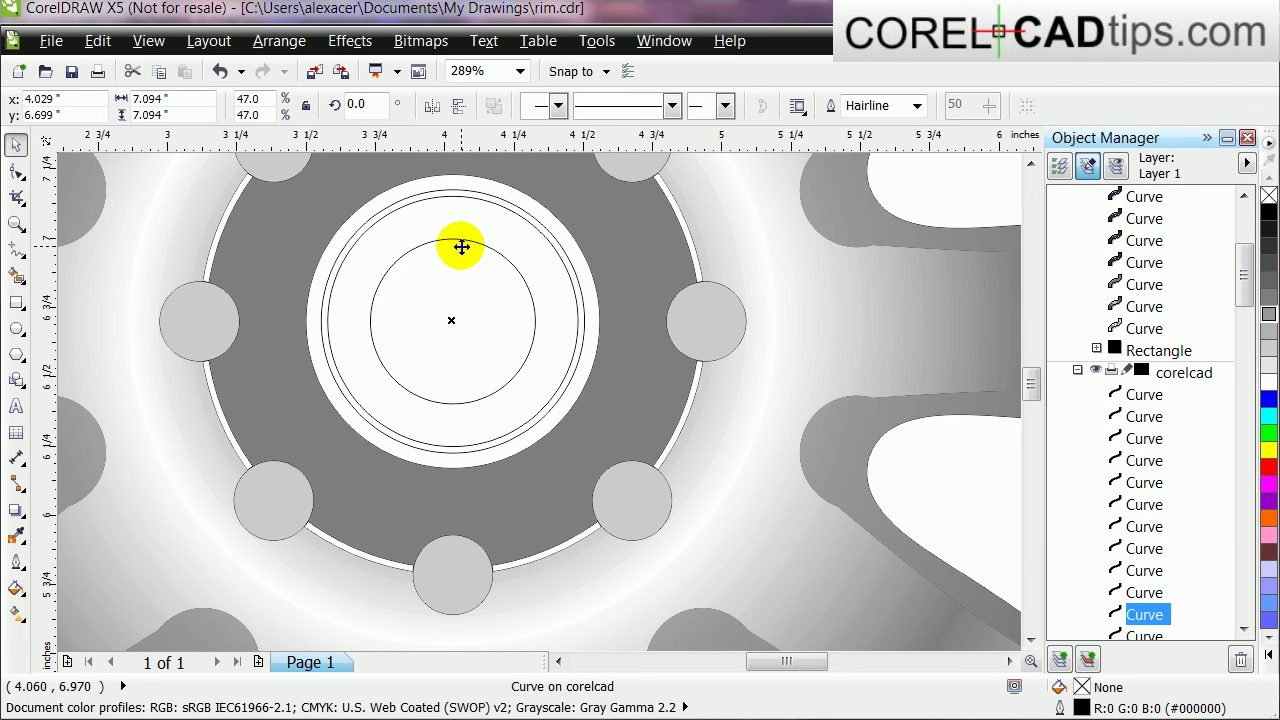
{"action": "left_click", "coordinate": [465, 246]}
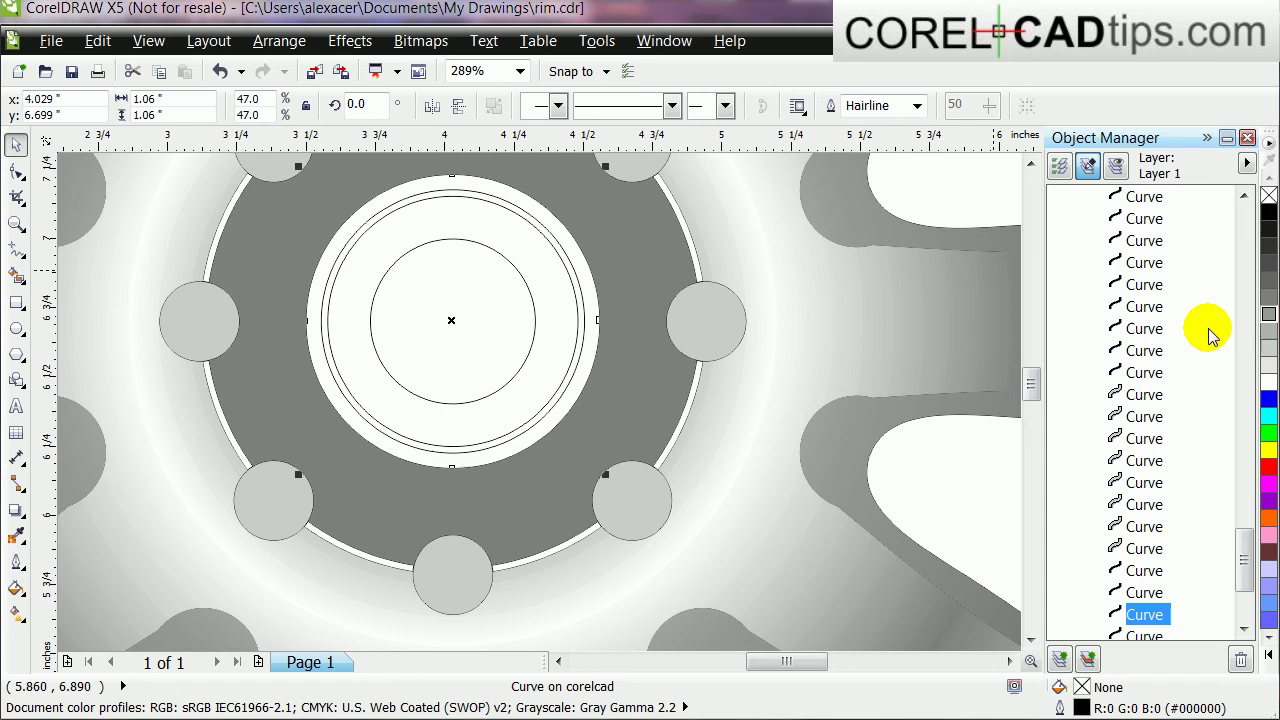
{"action": "left_click", "coordinate": [1268, 314]}
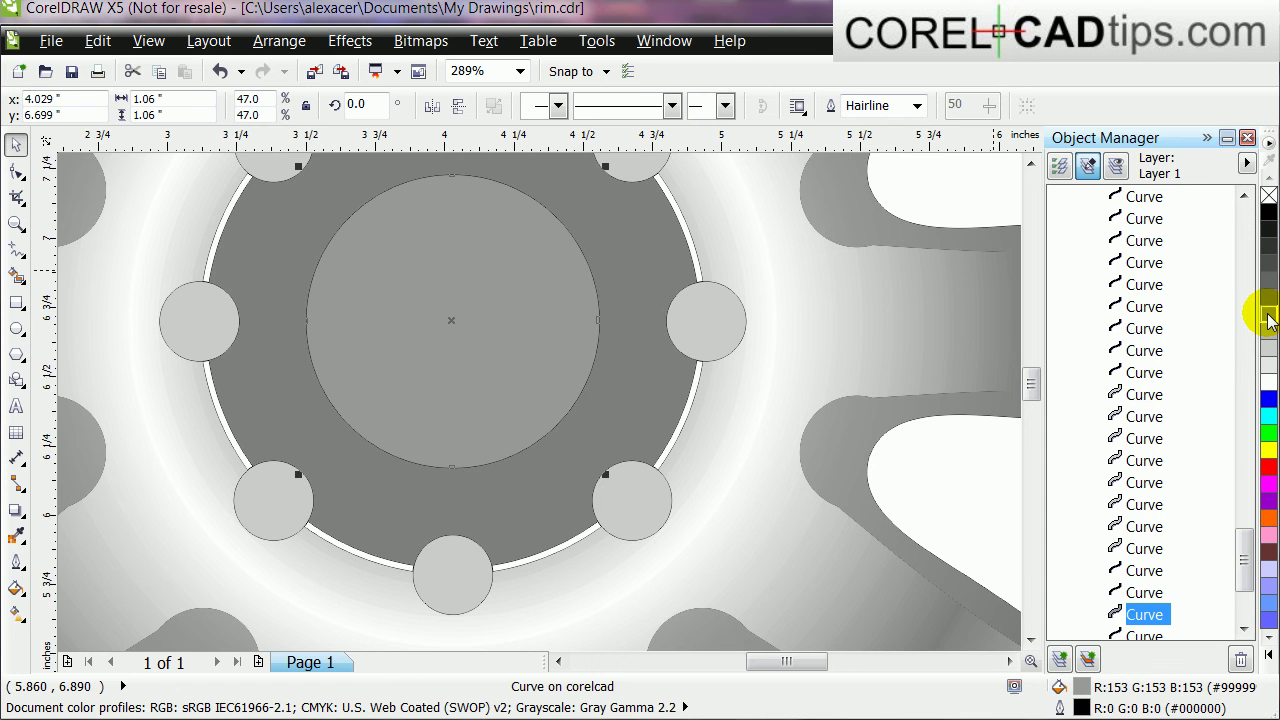
{"action": "key", "text": "ctrl+z"}
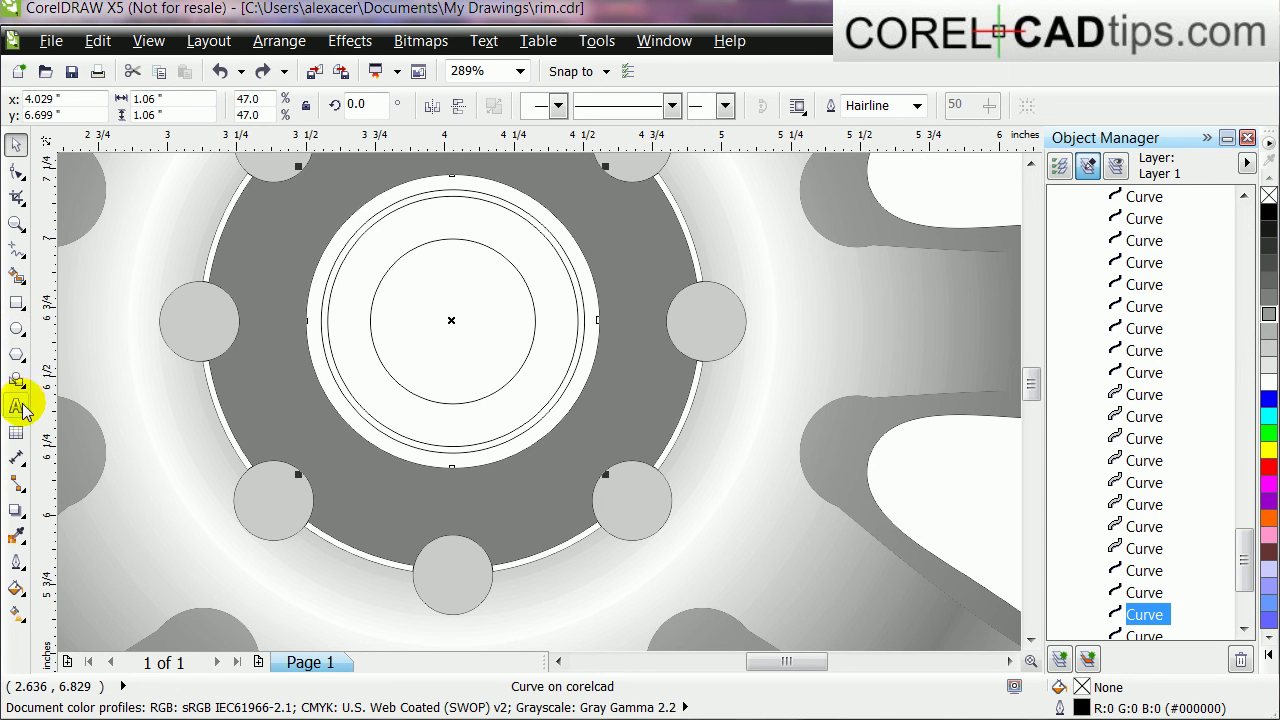
Create a new circle from the inner hub outline with Smart Fill and fill it dark grey.
{"action": "left_click", "coordinate": [20, 279]}
{"action": "left_click", "coordinate": [60, 277]}
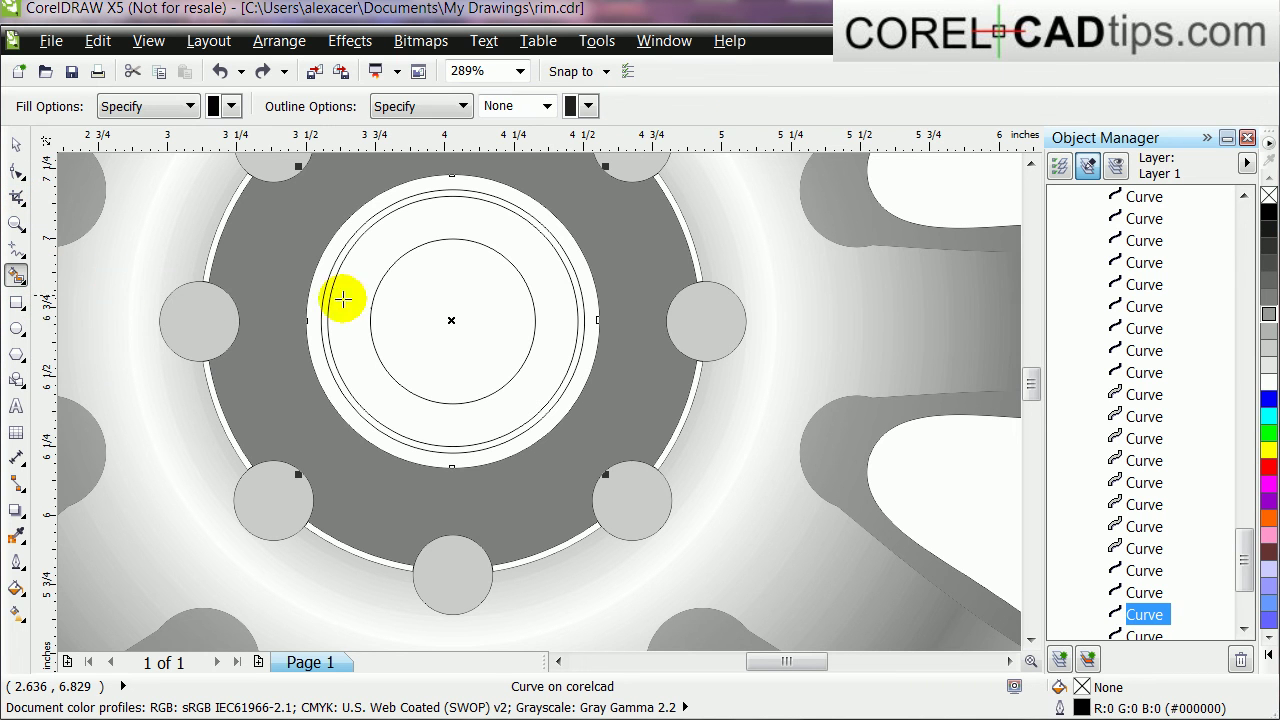
{"action": "left_click", "coordinate": [416, 320]}
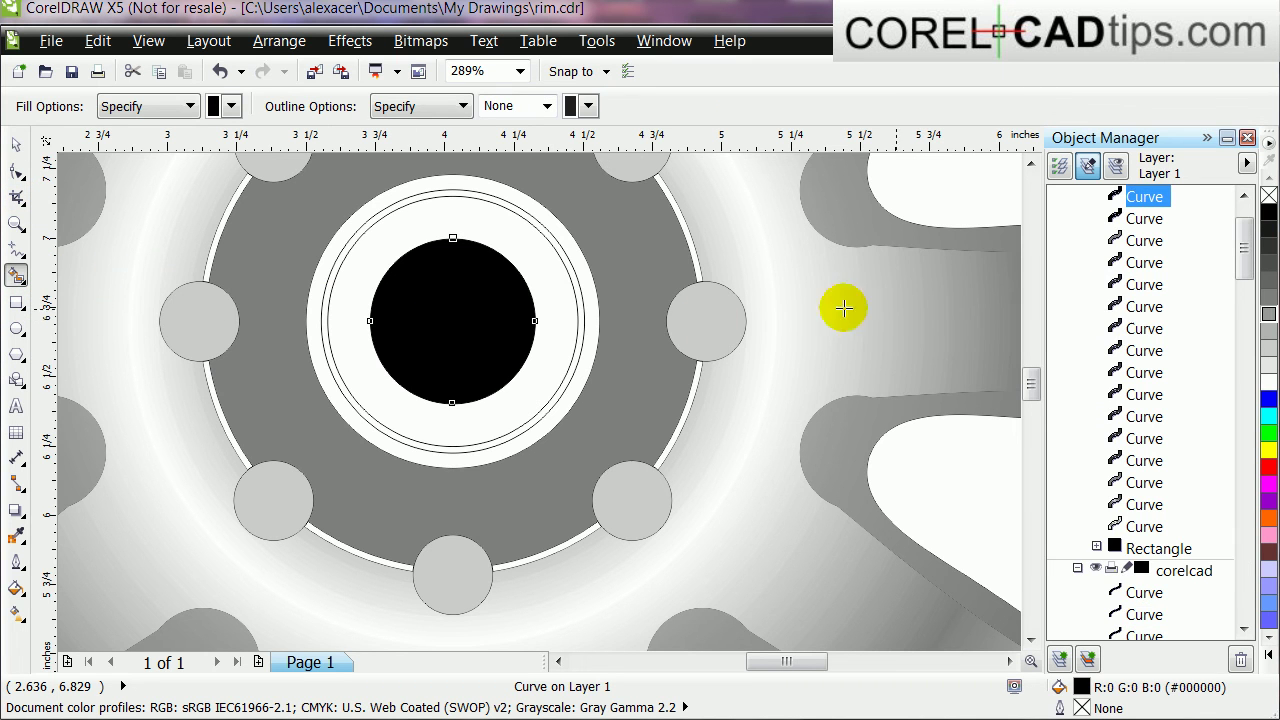
{"action": "left_click", "coordinate": [16, 146]}
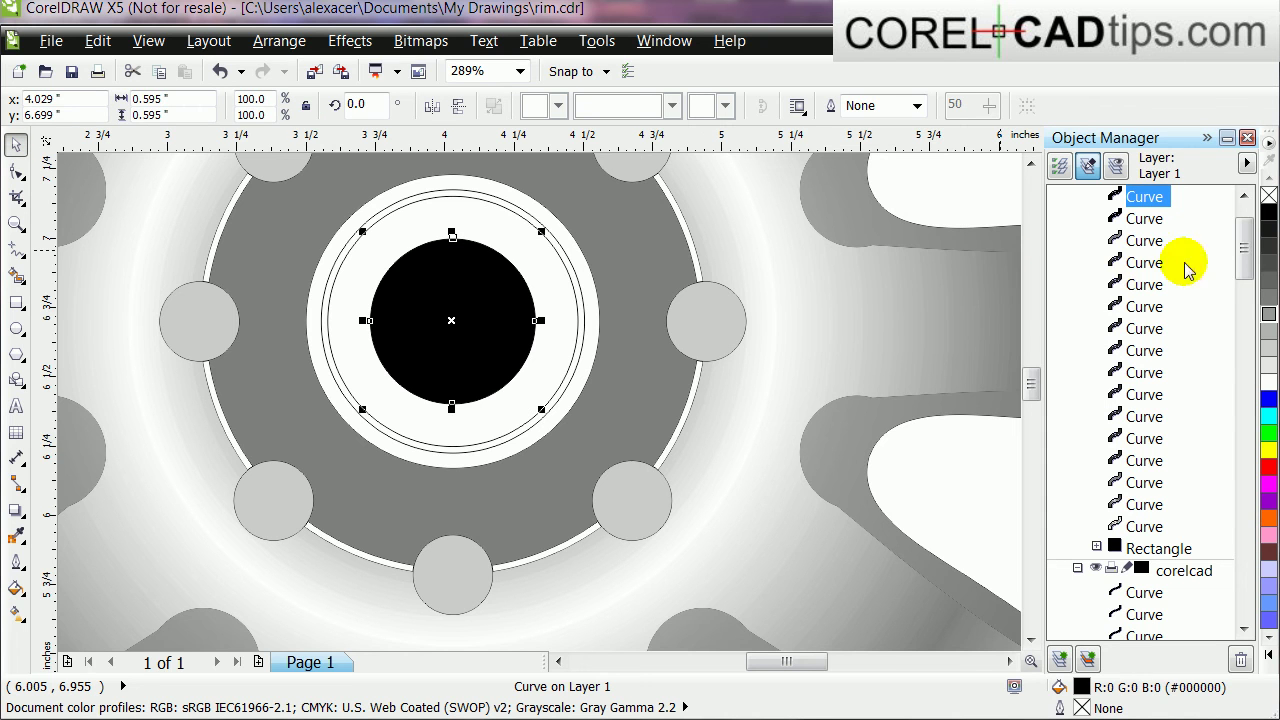
{"action": "left_click", "coordinate": [1269, 280]}
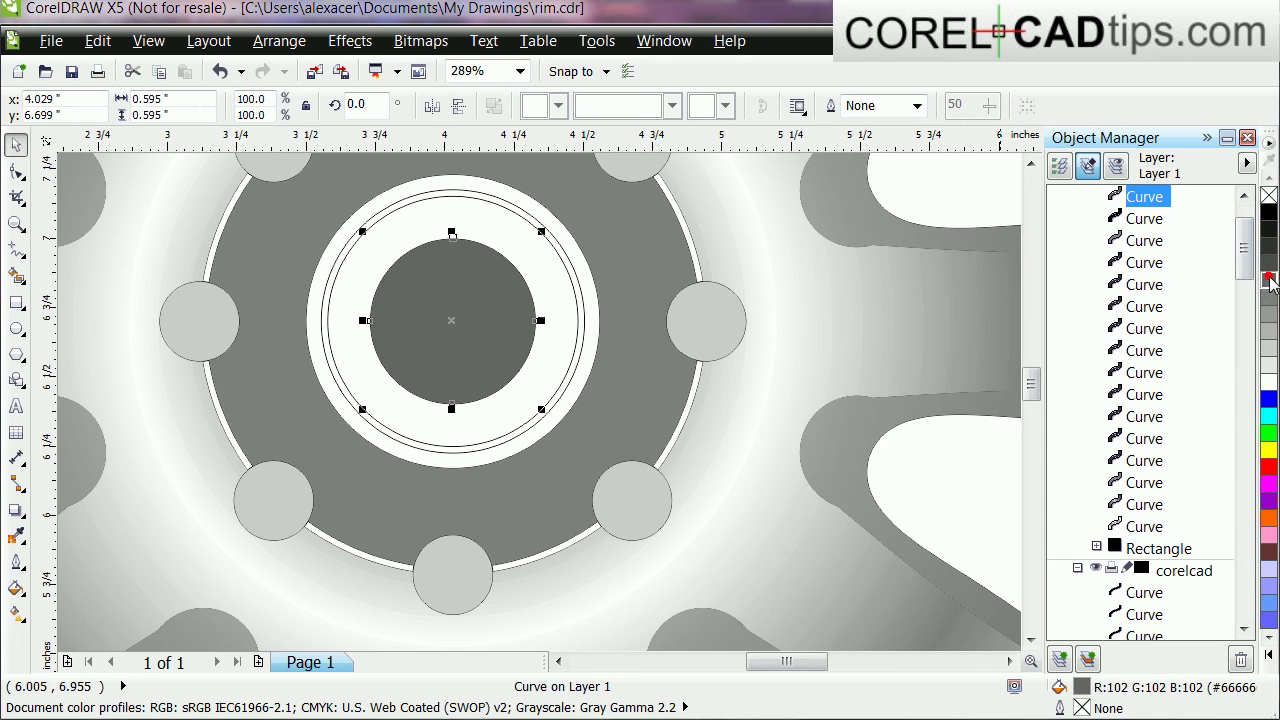
Give the centre cap a radial grey-to-white interactive fountain fill, brightest in the middle.
{"action": "left_click", "coordinate": [19, 591]}
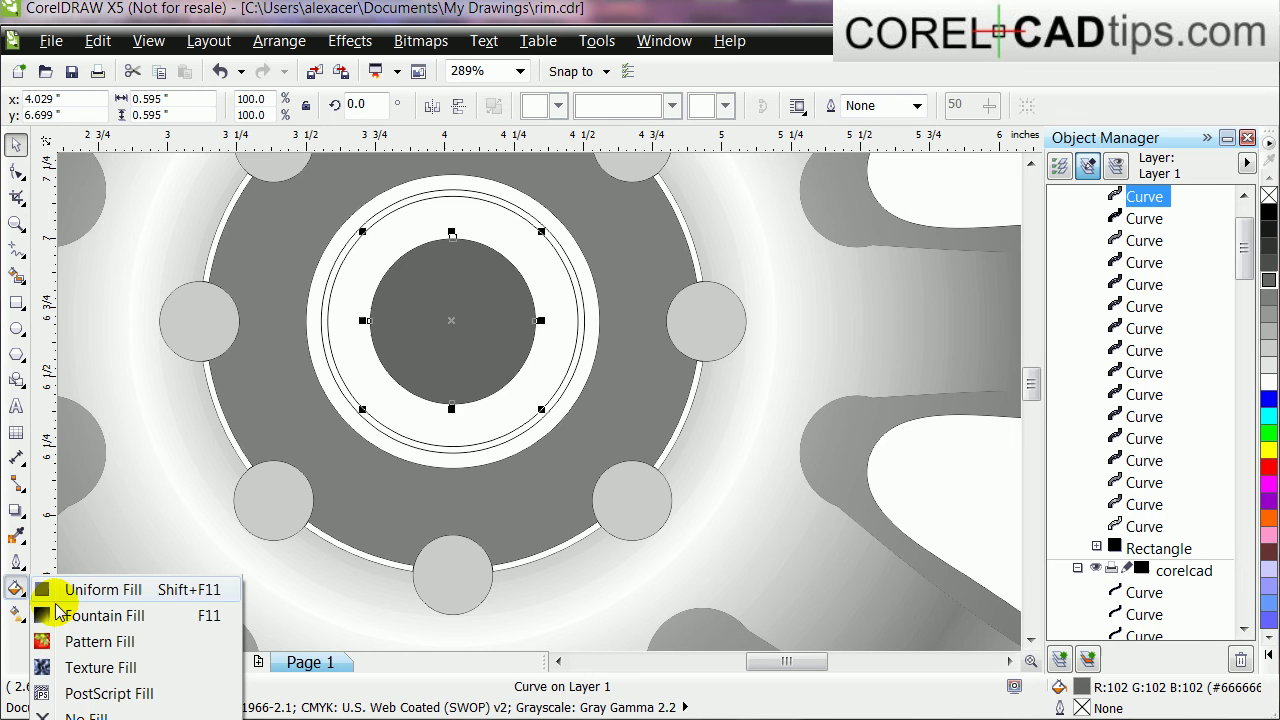
{"action": "left_click", "coordinate": [15, 612]}
{"action": "left_click", "coordinate": [110, 616]}
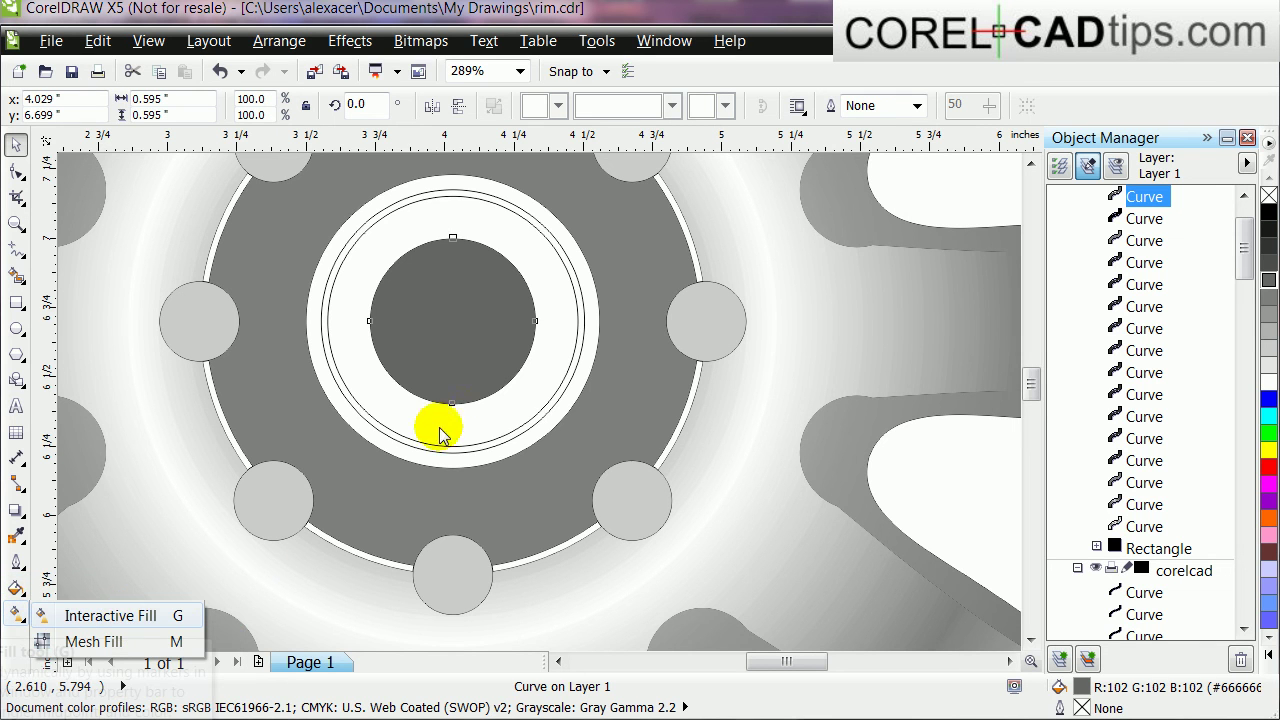
{"action": "left_click_drag", "start_coordinate": [449, 414], "coordinate": [510, 386]}
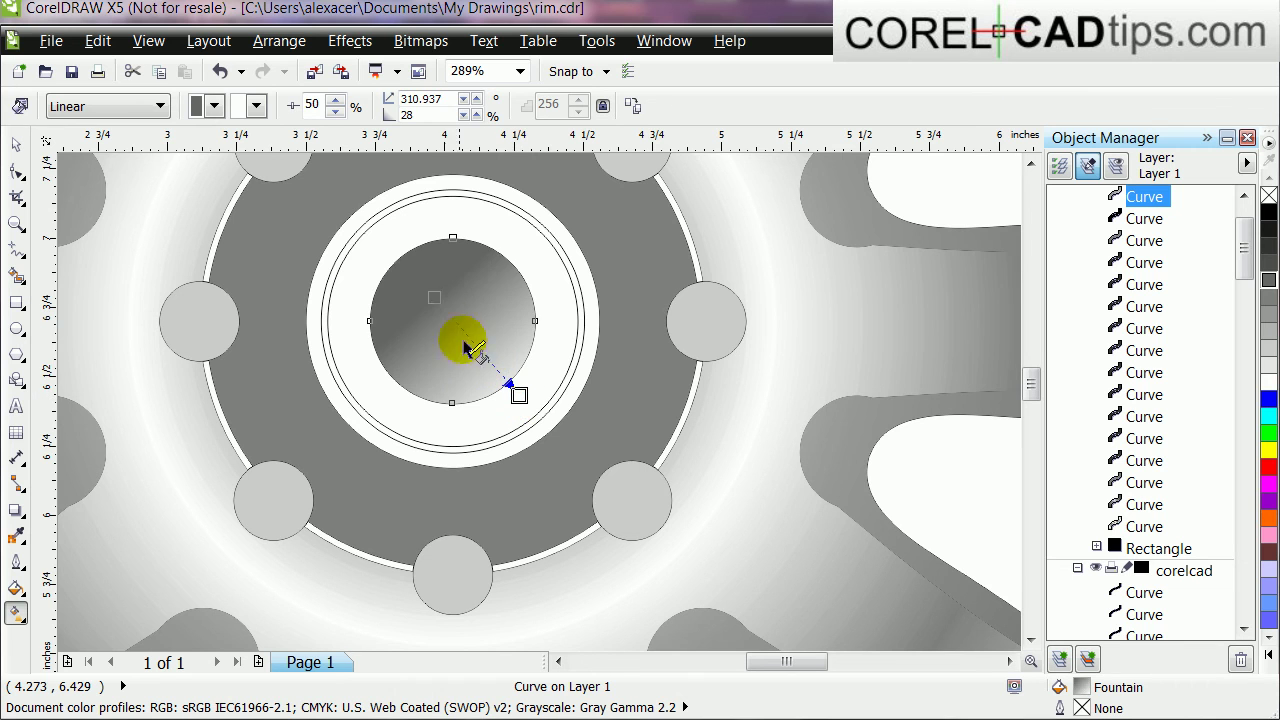
{"action": "left_click", "coordinate": [158, 106]}
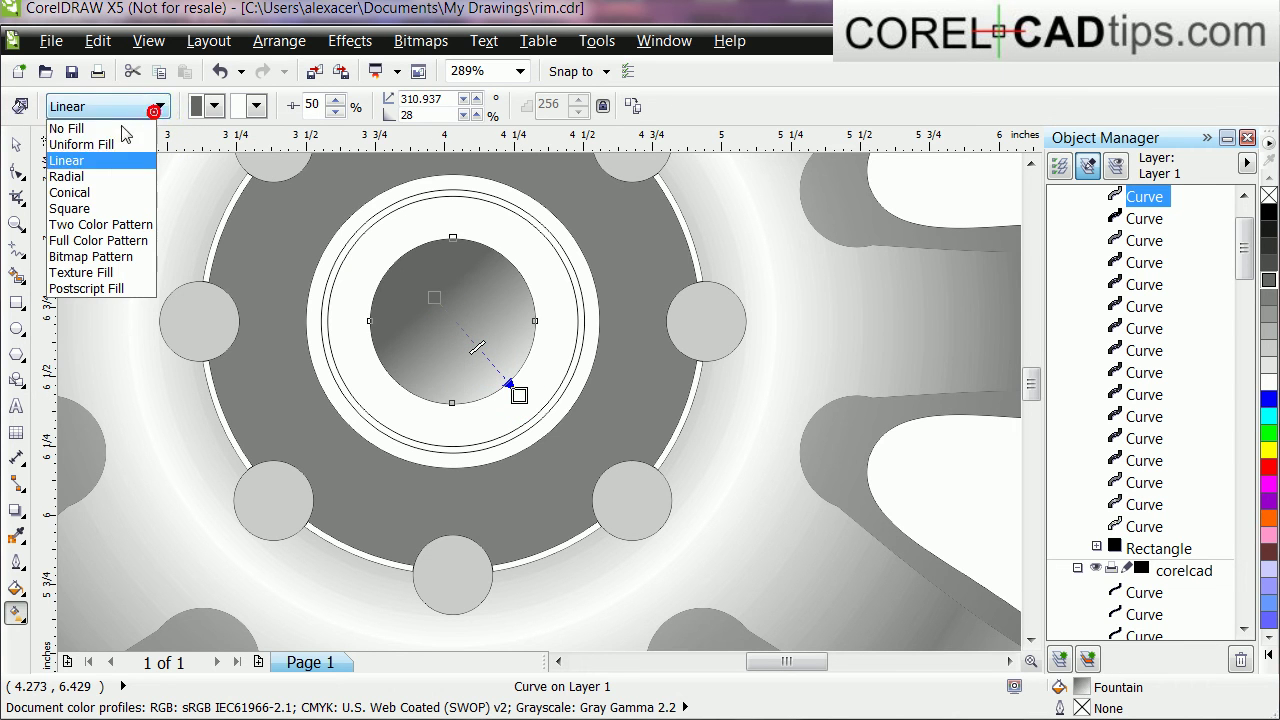
{"action": "left_click", "coordinate": [101, 177]}
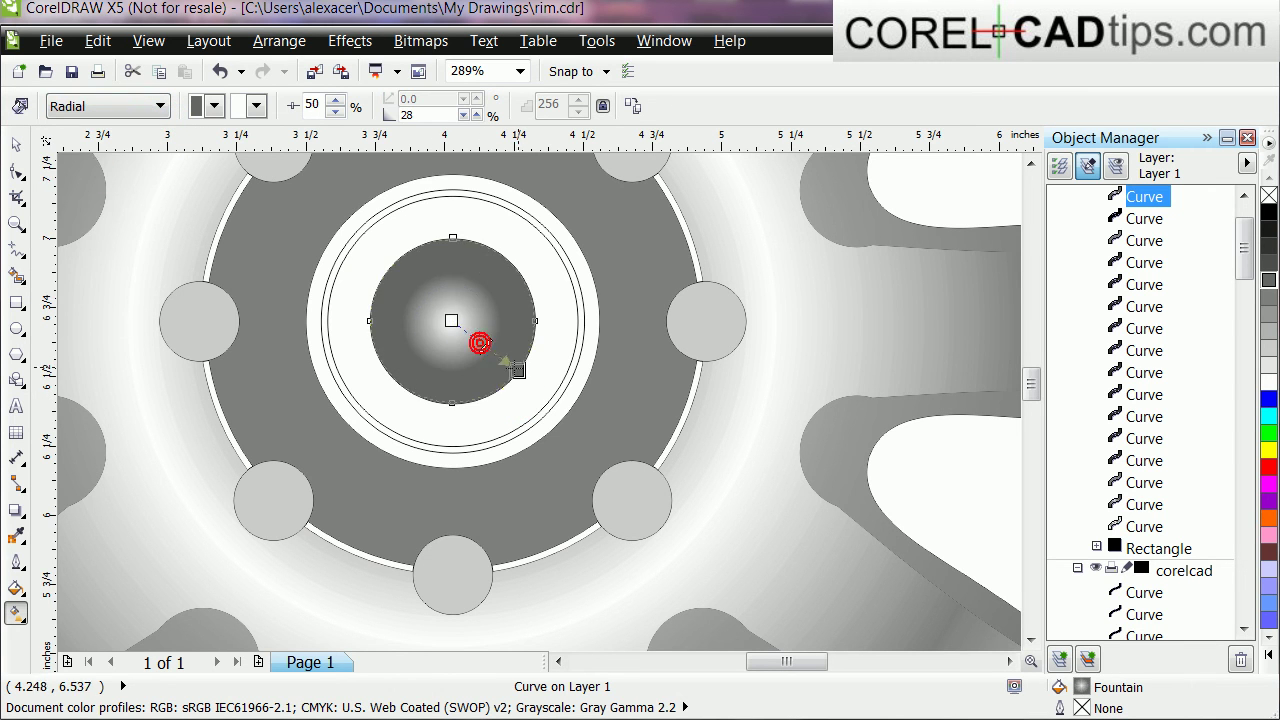
{"action": "left_click_drag", "start_coordinate": [480, 343], "coordinate": [512, 370]}
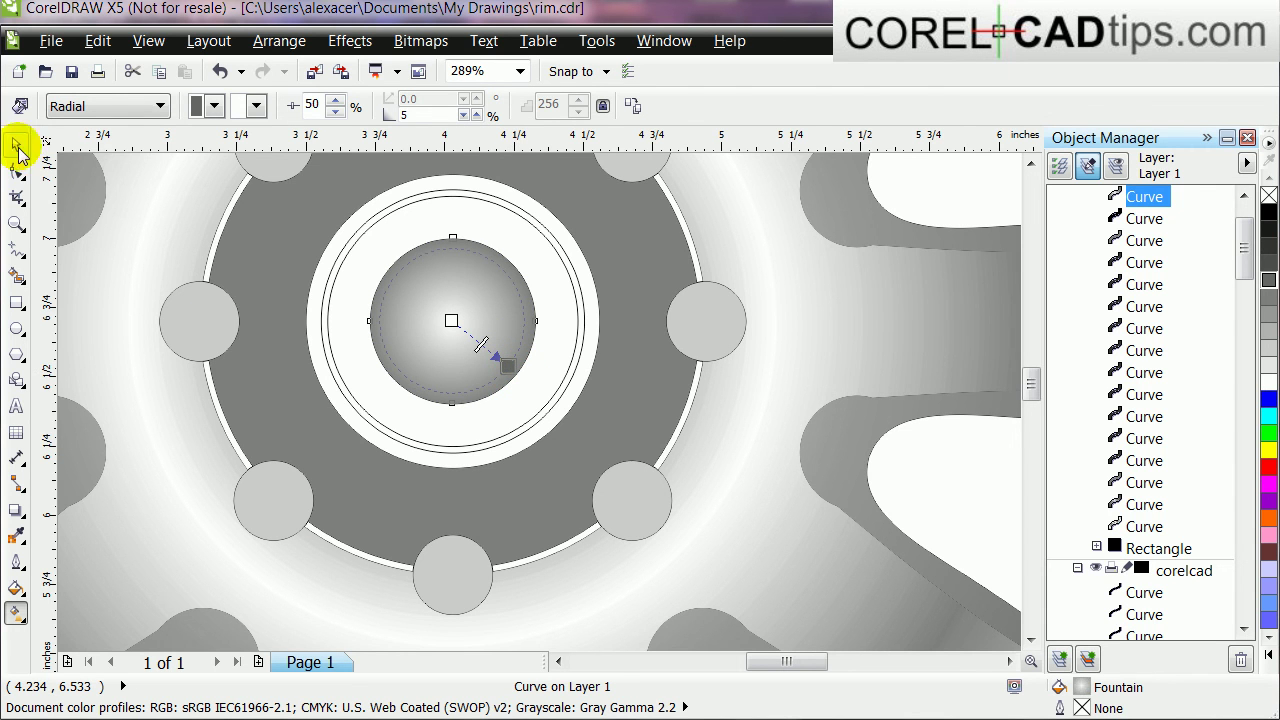
{"action": "left_click", "coordinate": [18, 148]}
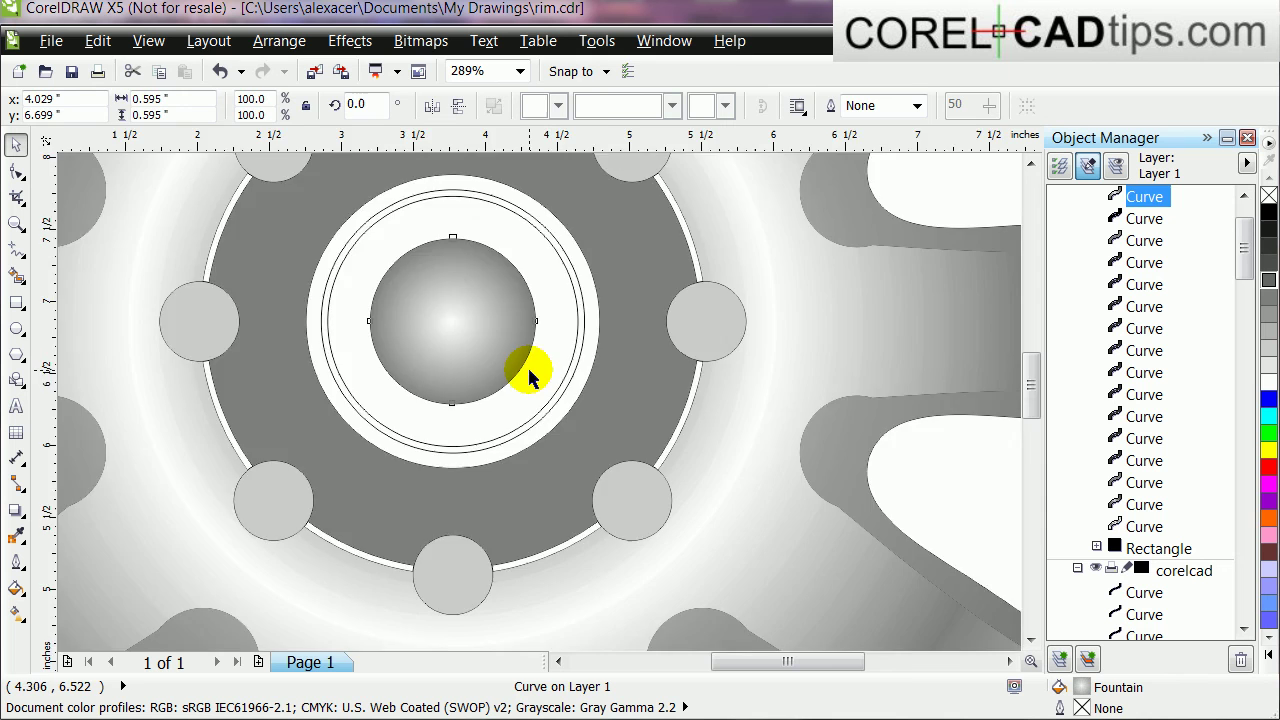
Zoom to fit the whole wheel and shadow, then close the Object Manager docker.
{"action": "key", "text": "F4"}
{"action": "left_click", "coordinate": [876, 335]}
{"action": "scroll", "coordinate": [849, 331], "scroll_direction": "down", "scroll_amount": 1}
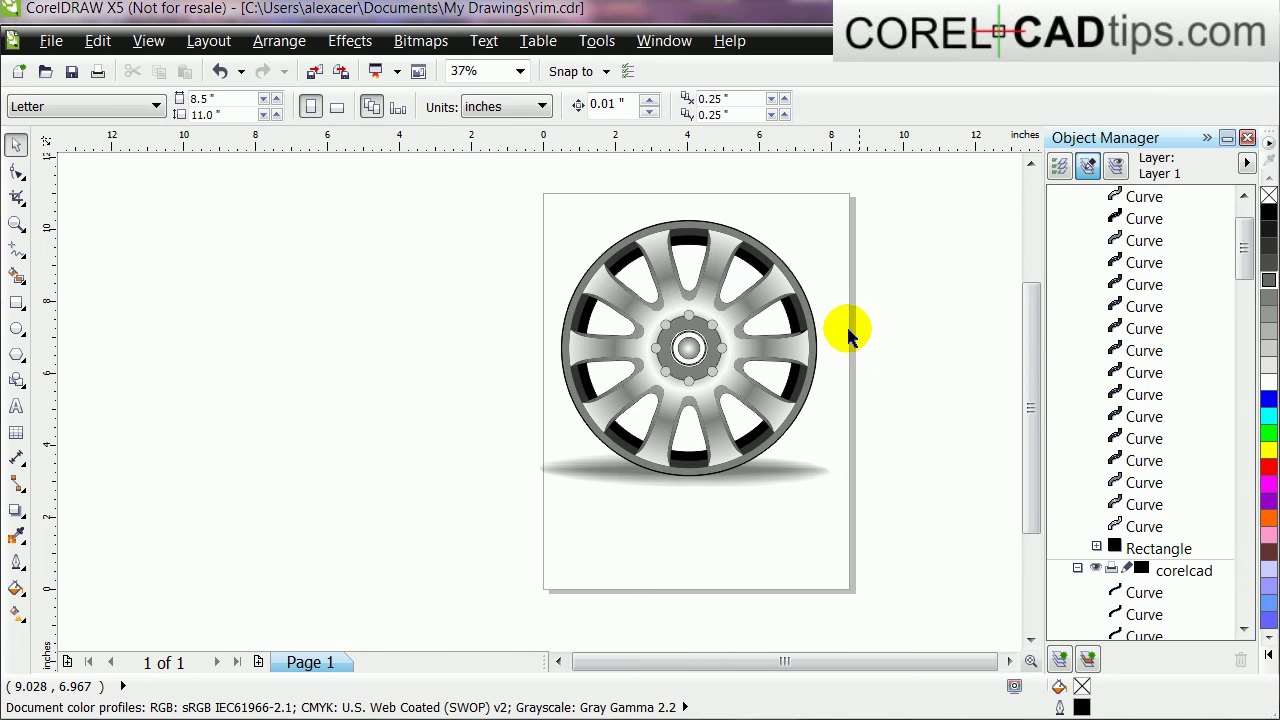
{"action": "scroll", "coordinate": [849, 266], "scroll_direction": "up", "scroll_amount": 1}
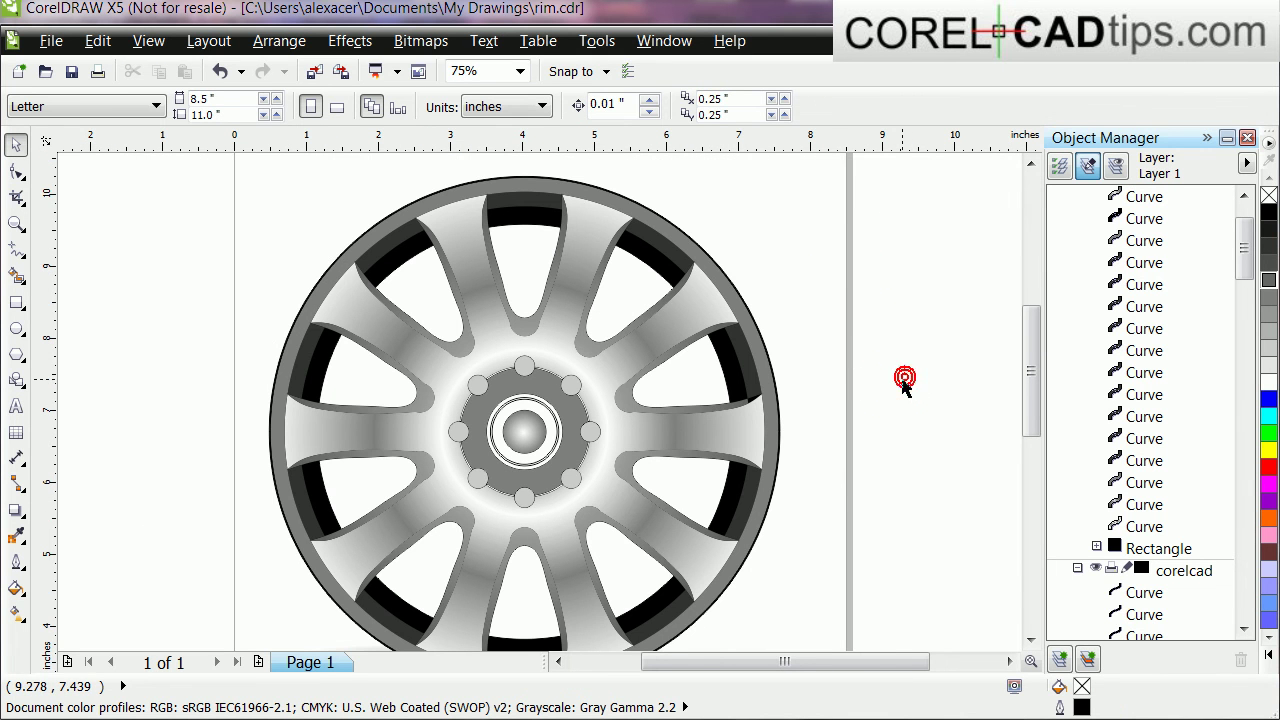
{"action": "key", "text": "F4"}
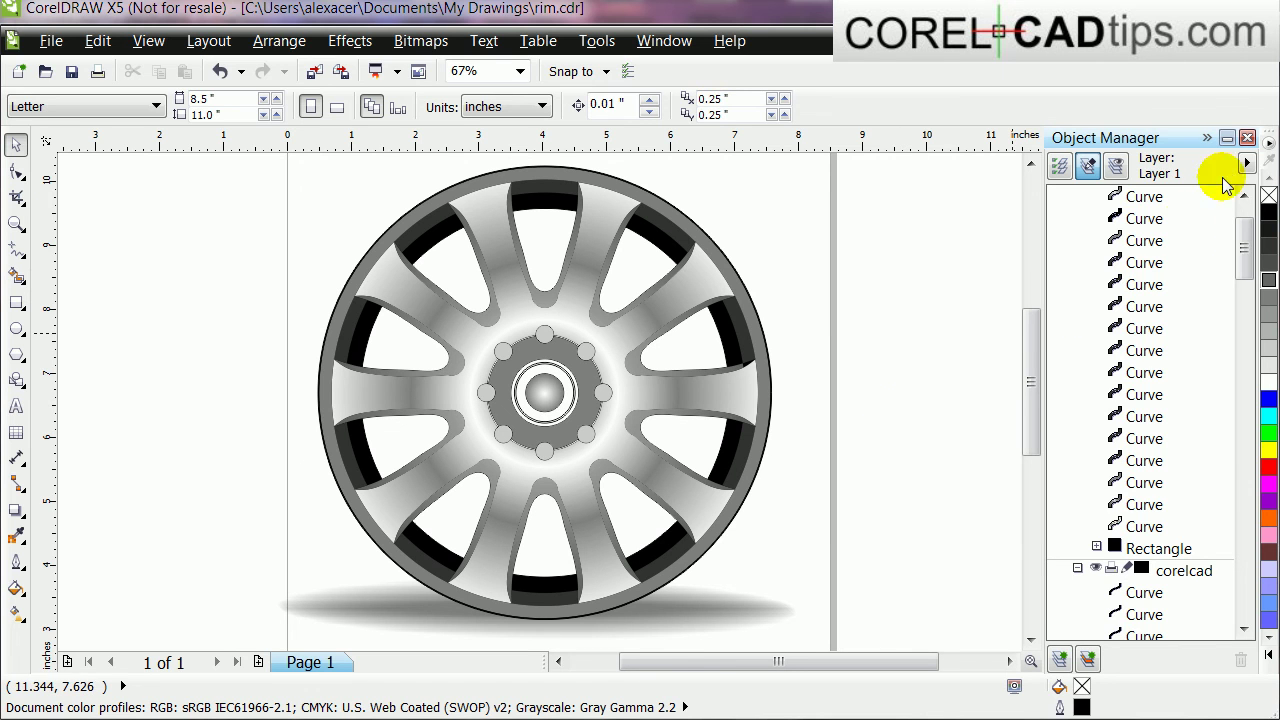
{"action": "left_click", "coordinate": [1248, 139]}
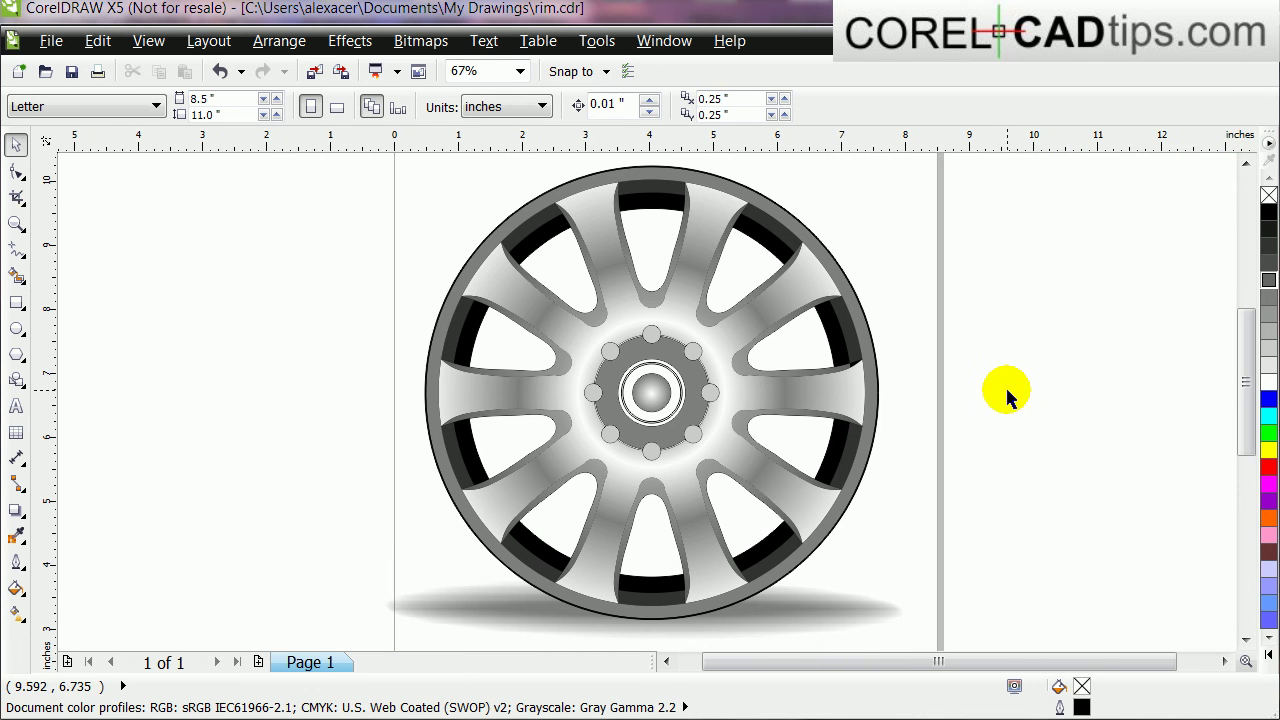